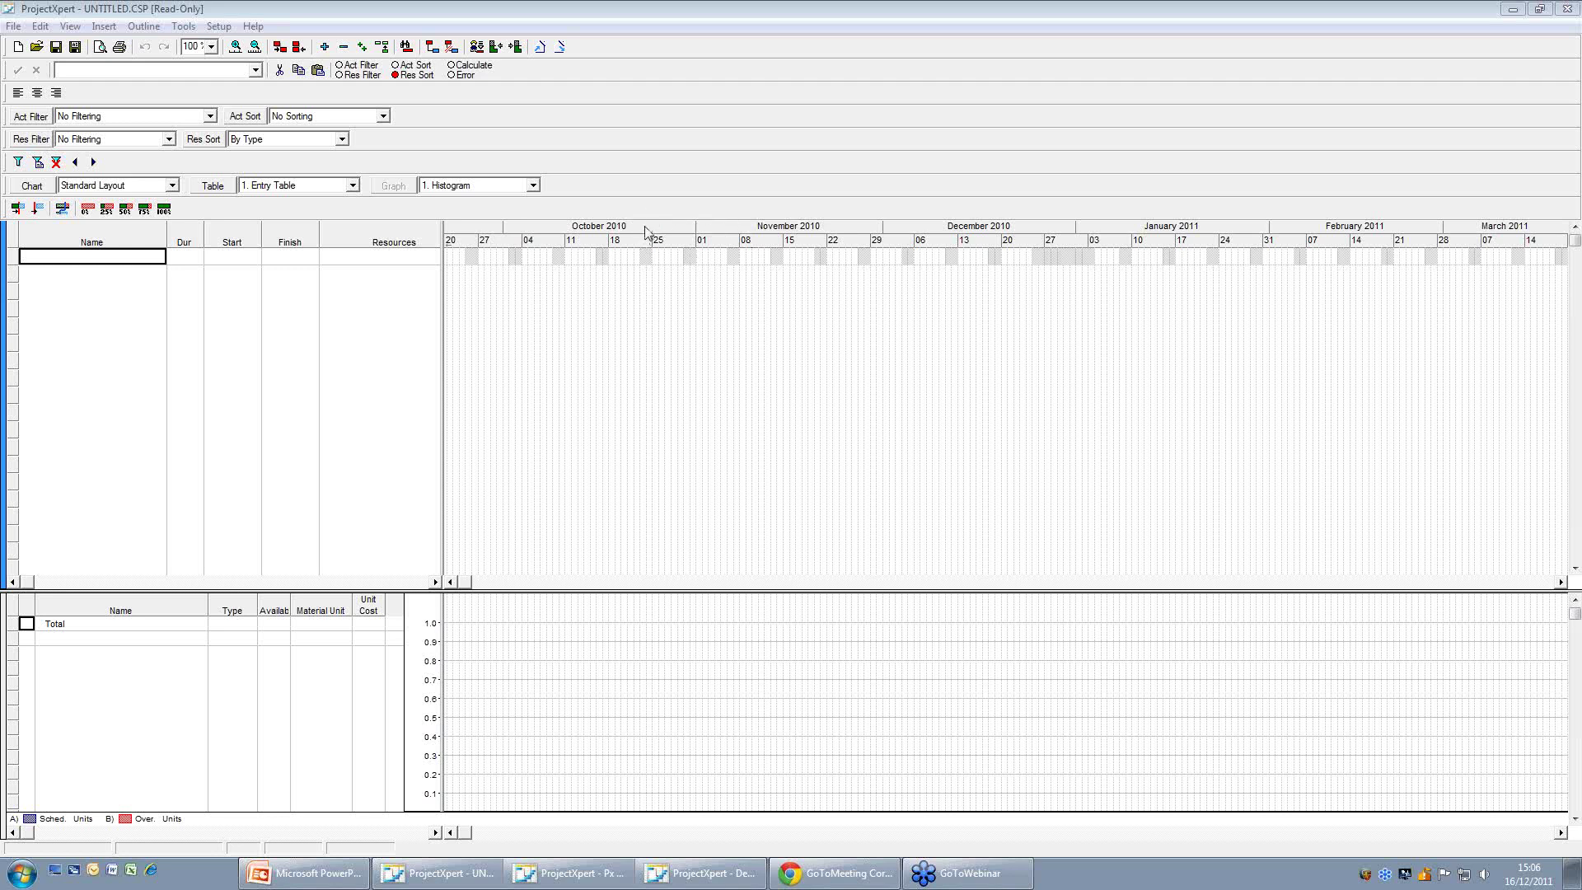
# Set the target start date in the project details to 19 December 2011.
pyautogui.rightClick(646, 233)
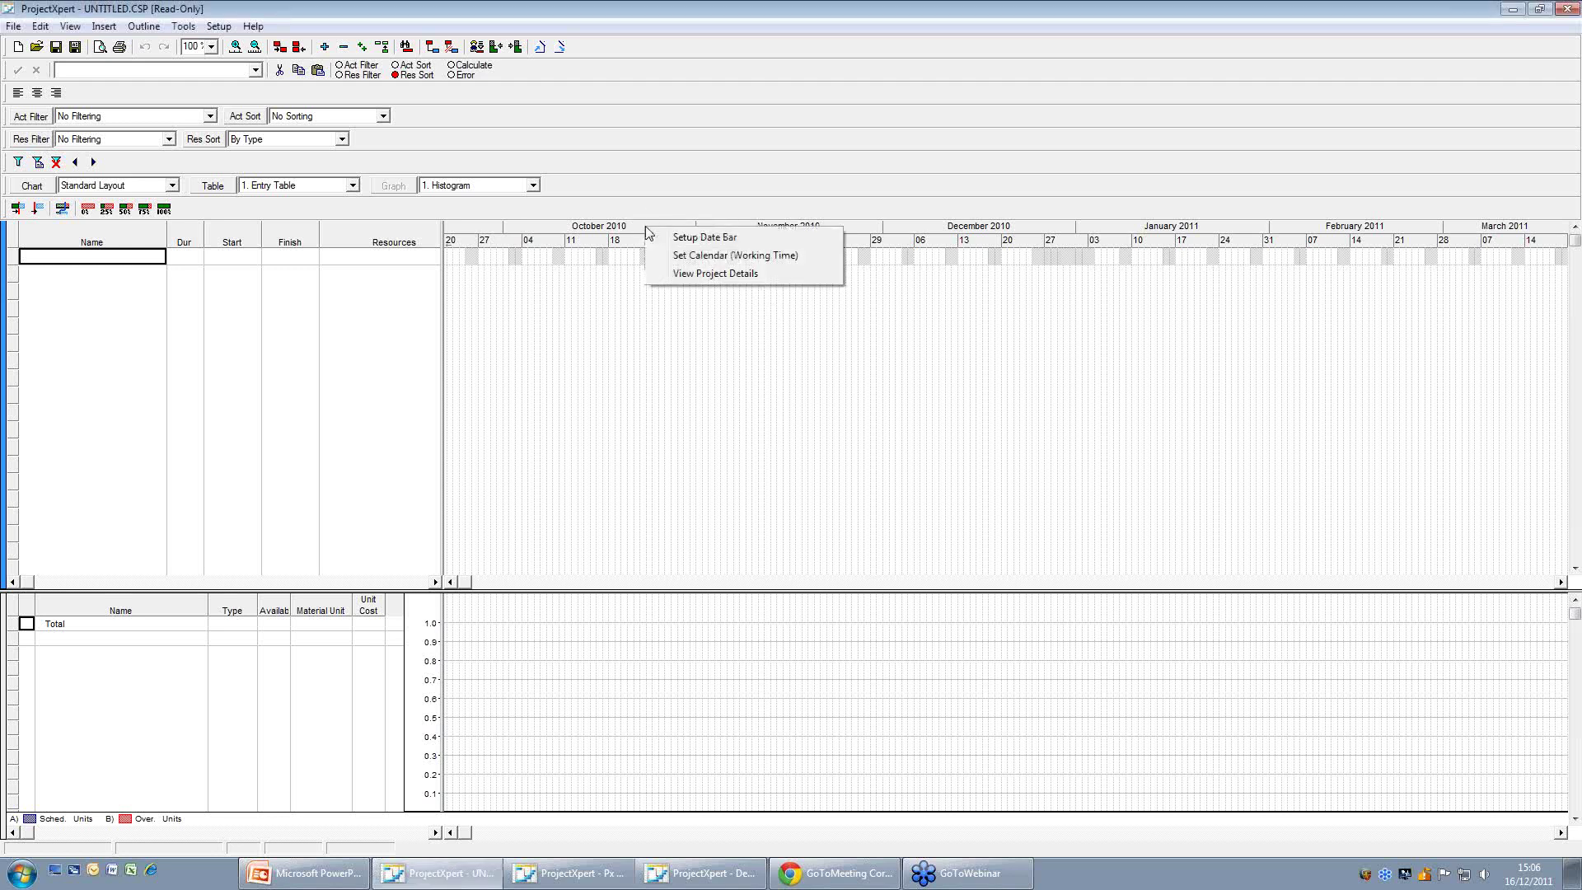
pyautogui.click(694, 276)
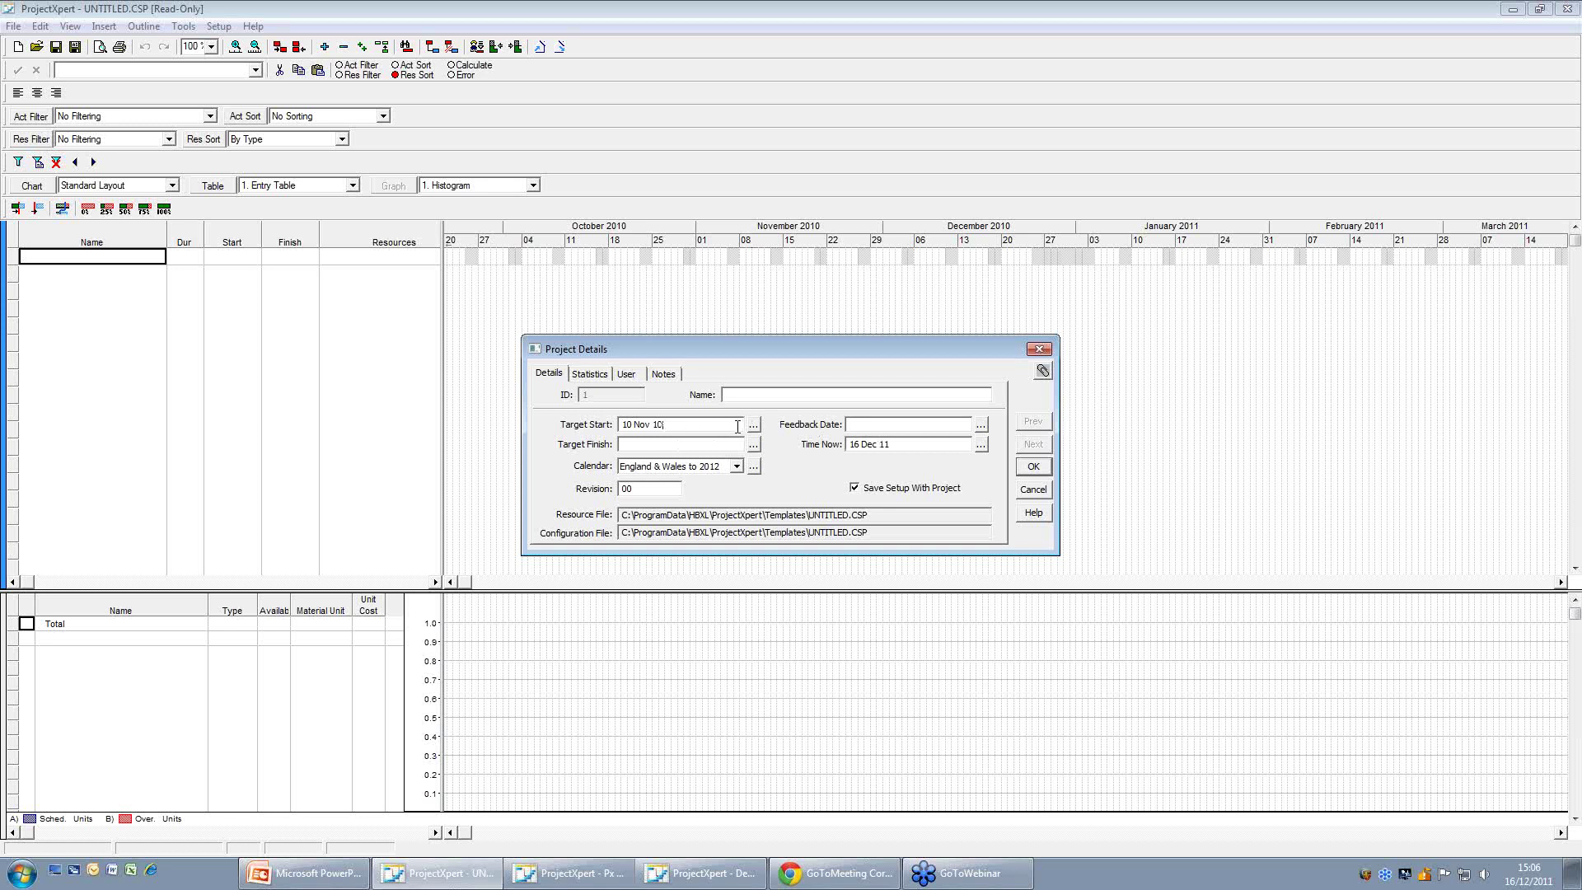
pyautogui.click(754, 428)
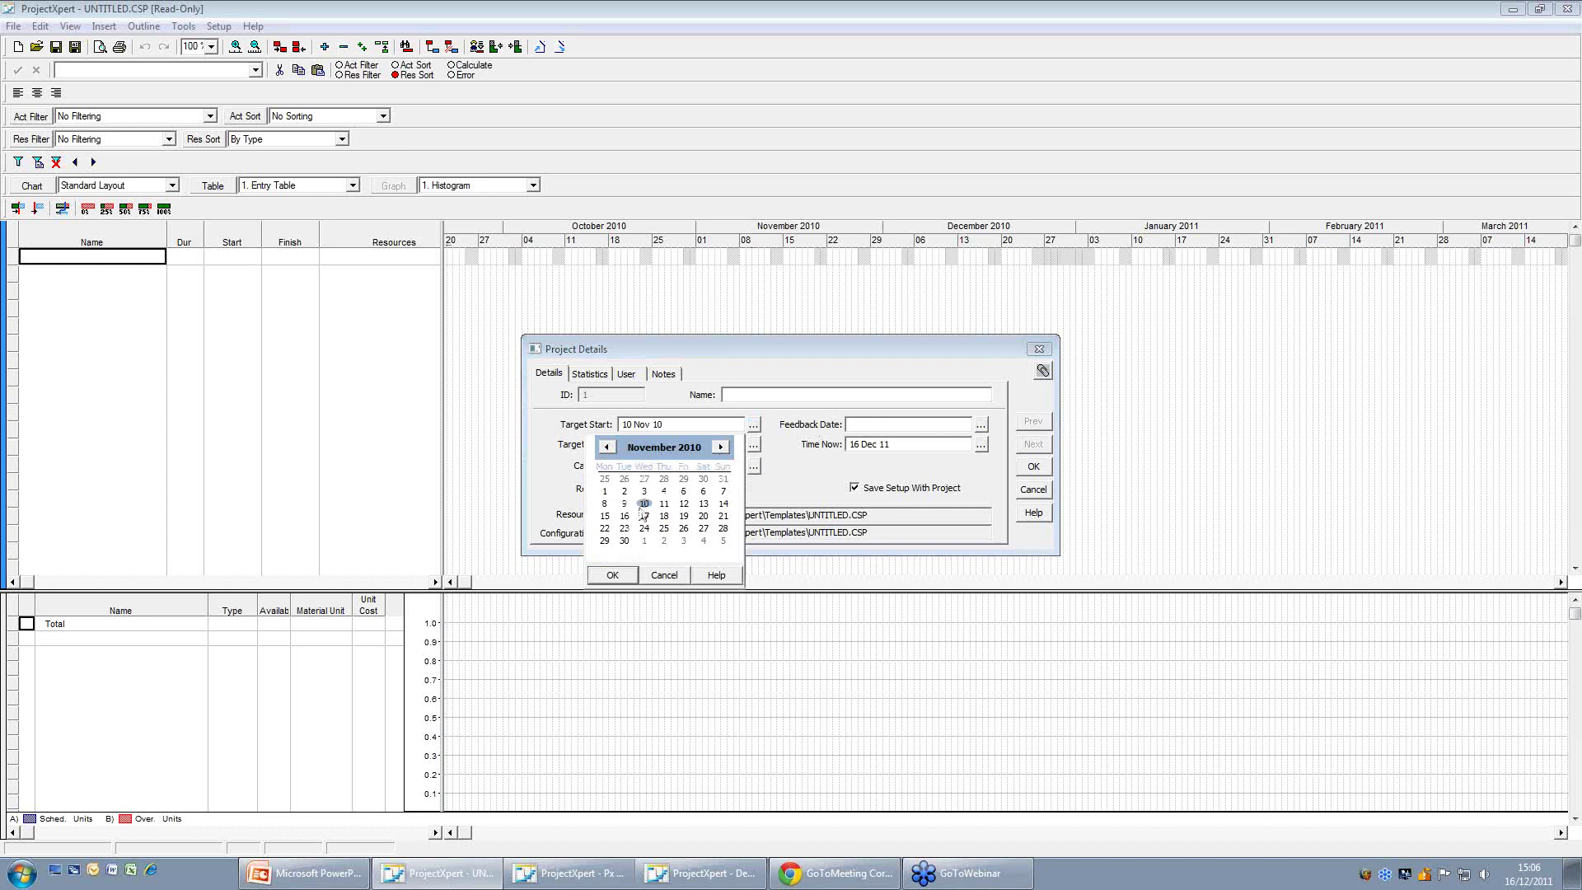
pyautogui.click(719, 447)
pyautogui.click(720, 447)
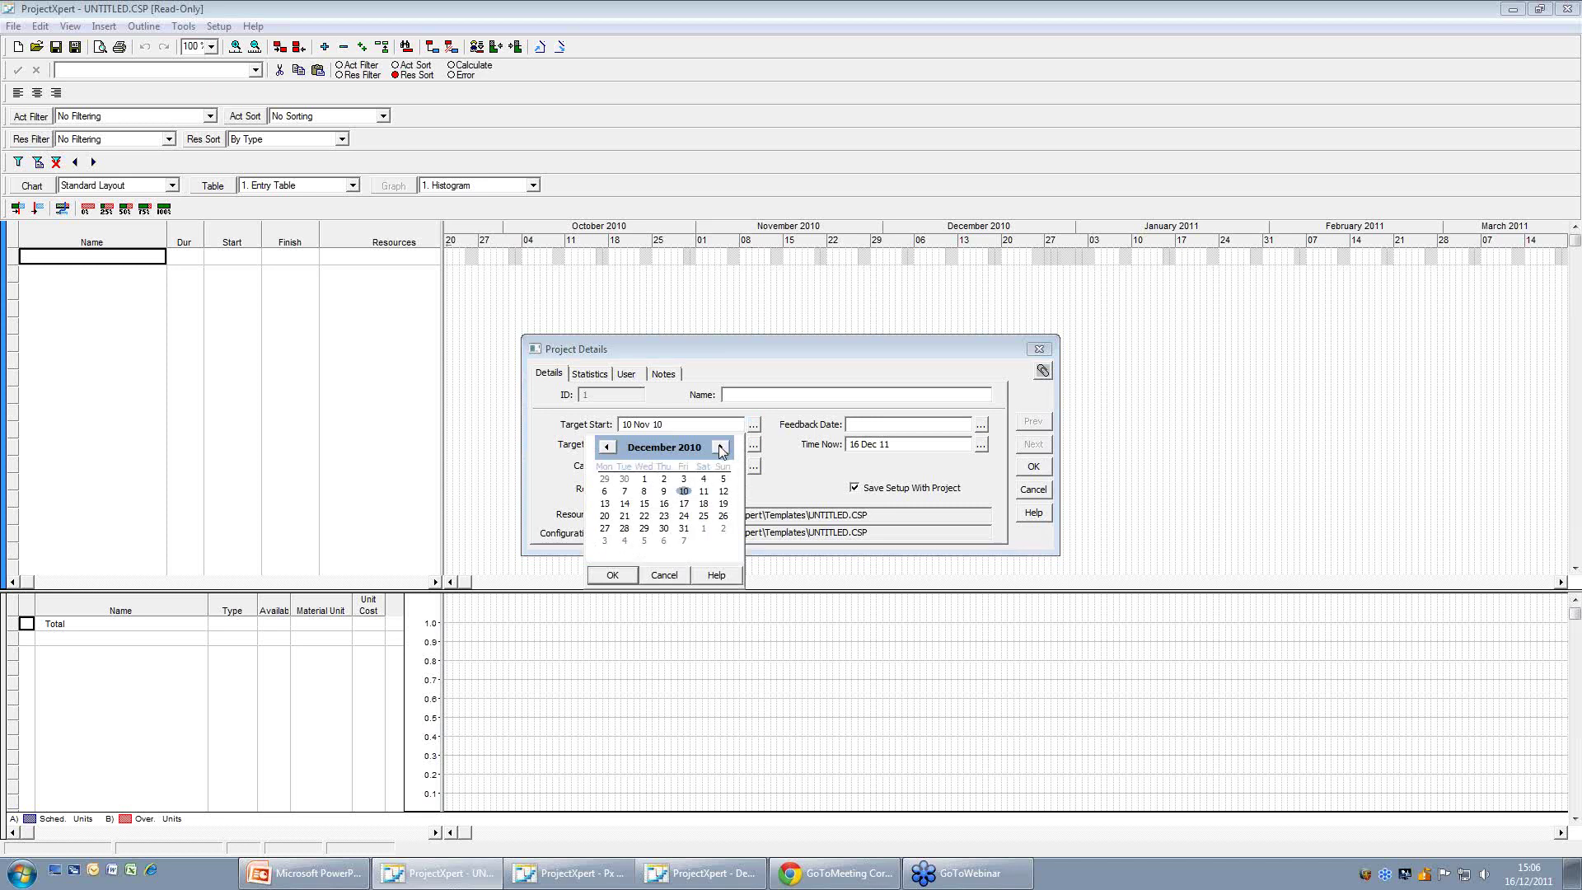
pyautogui.click(720, 447)
pyautogui.click(720, 448)
pyautogui.click(721, 447)
pyautogui.click(721, 447)
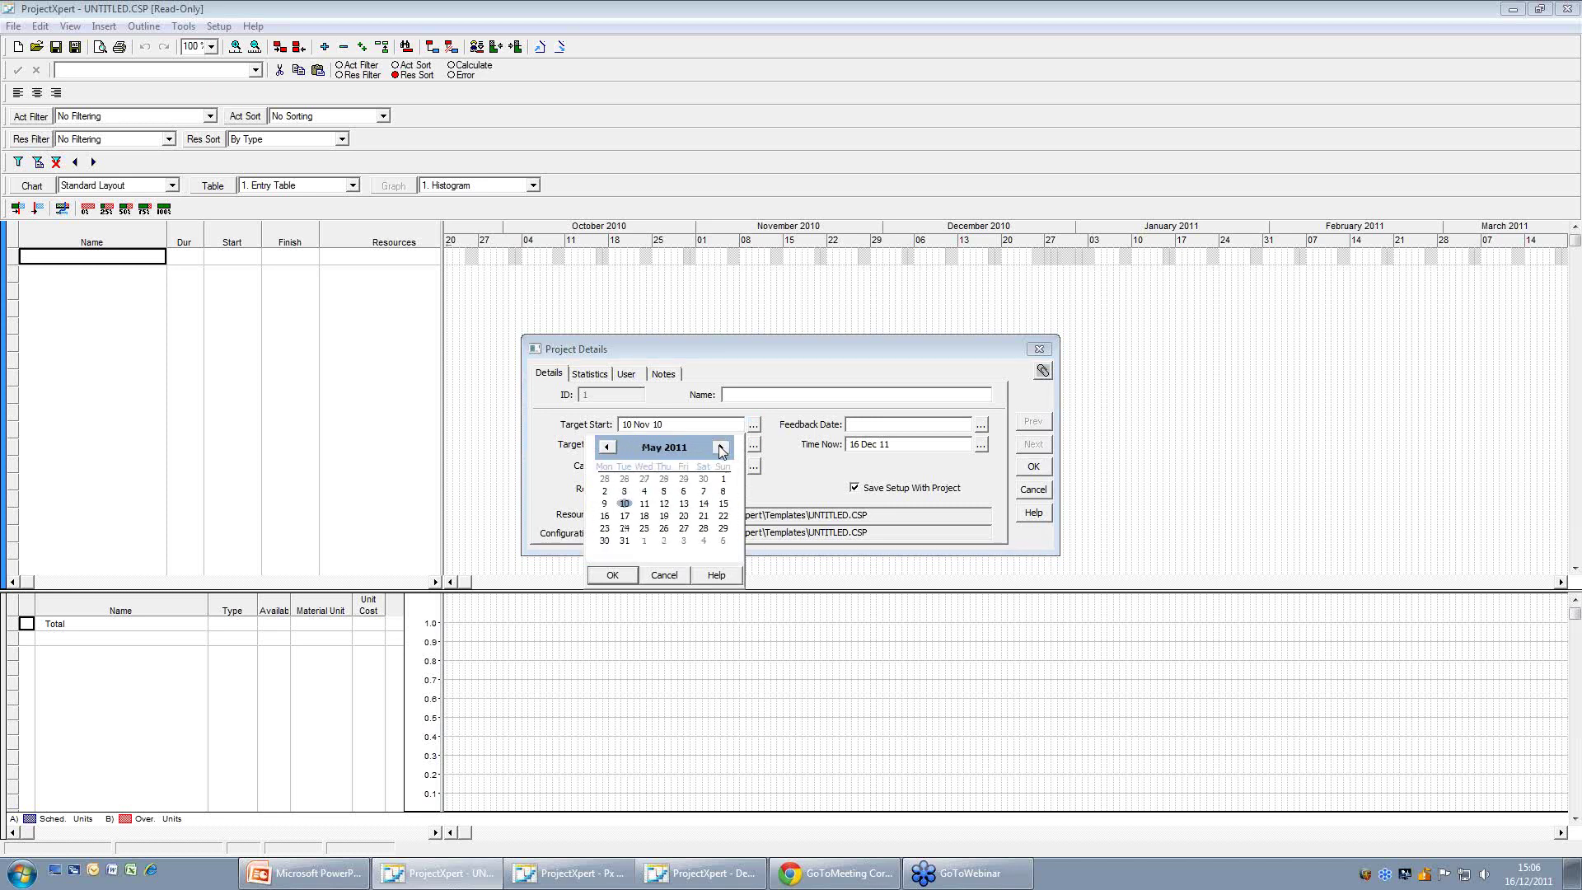
pyautogui.click(720, 447)
pyautogui.click(721, 447)
pyautogui.click(721, 448)
pyautogui.click(720, 448)
pyautogui.click(721, 447)
pyautogui.click(720, 447)
pyautogui.click(721, 447)
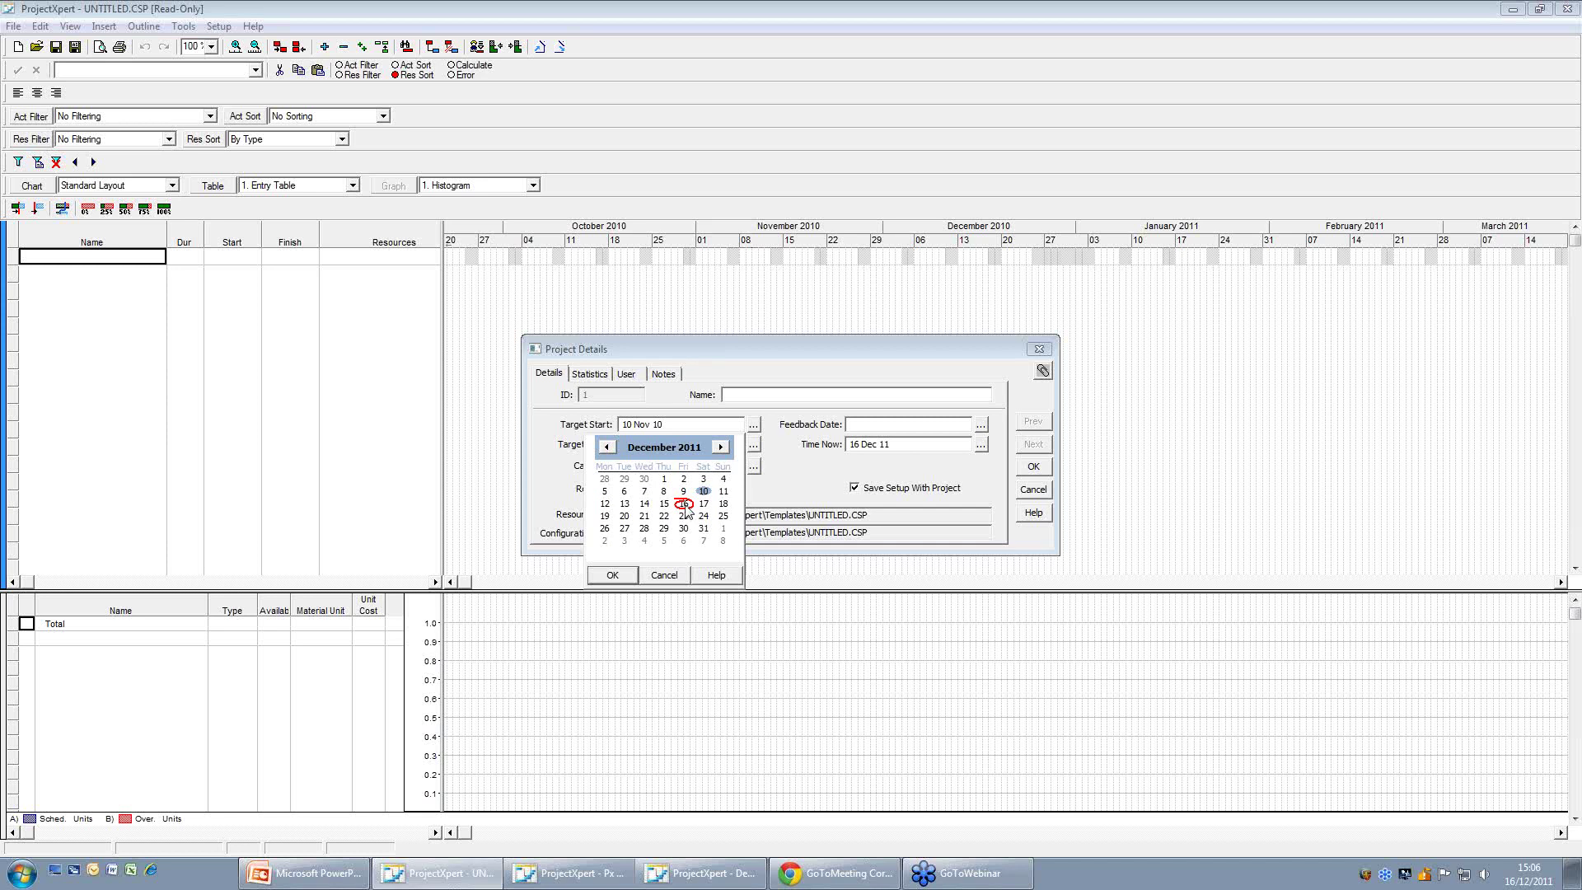
pyautogui.click(605, 516)
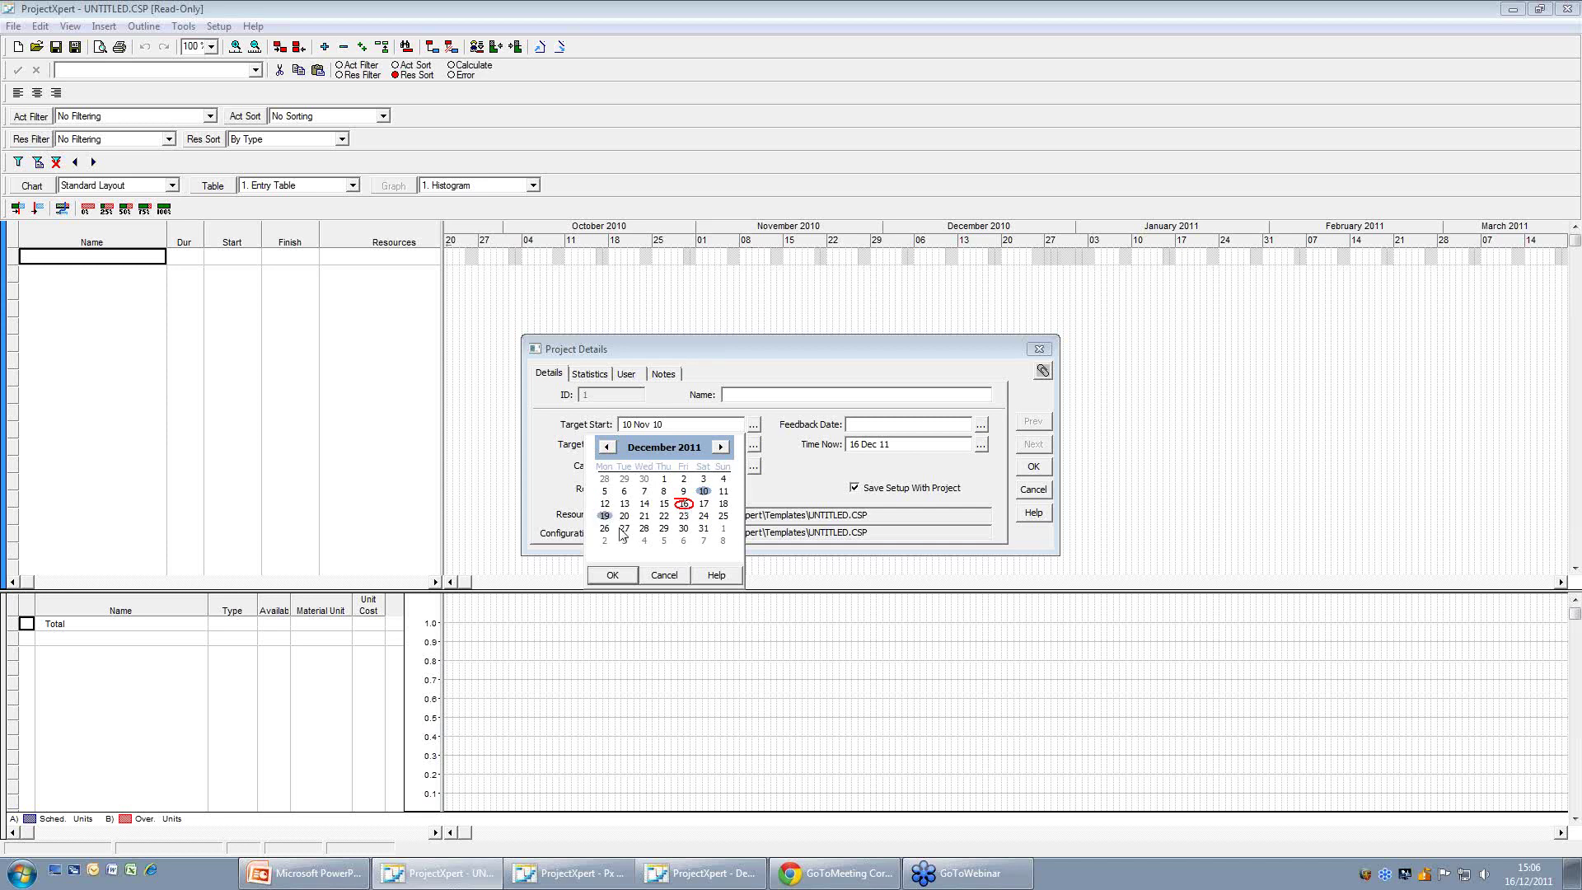
pyautogui.click(612, 574)
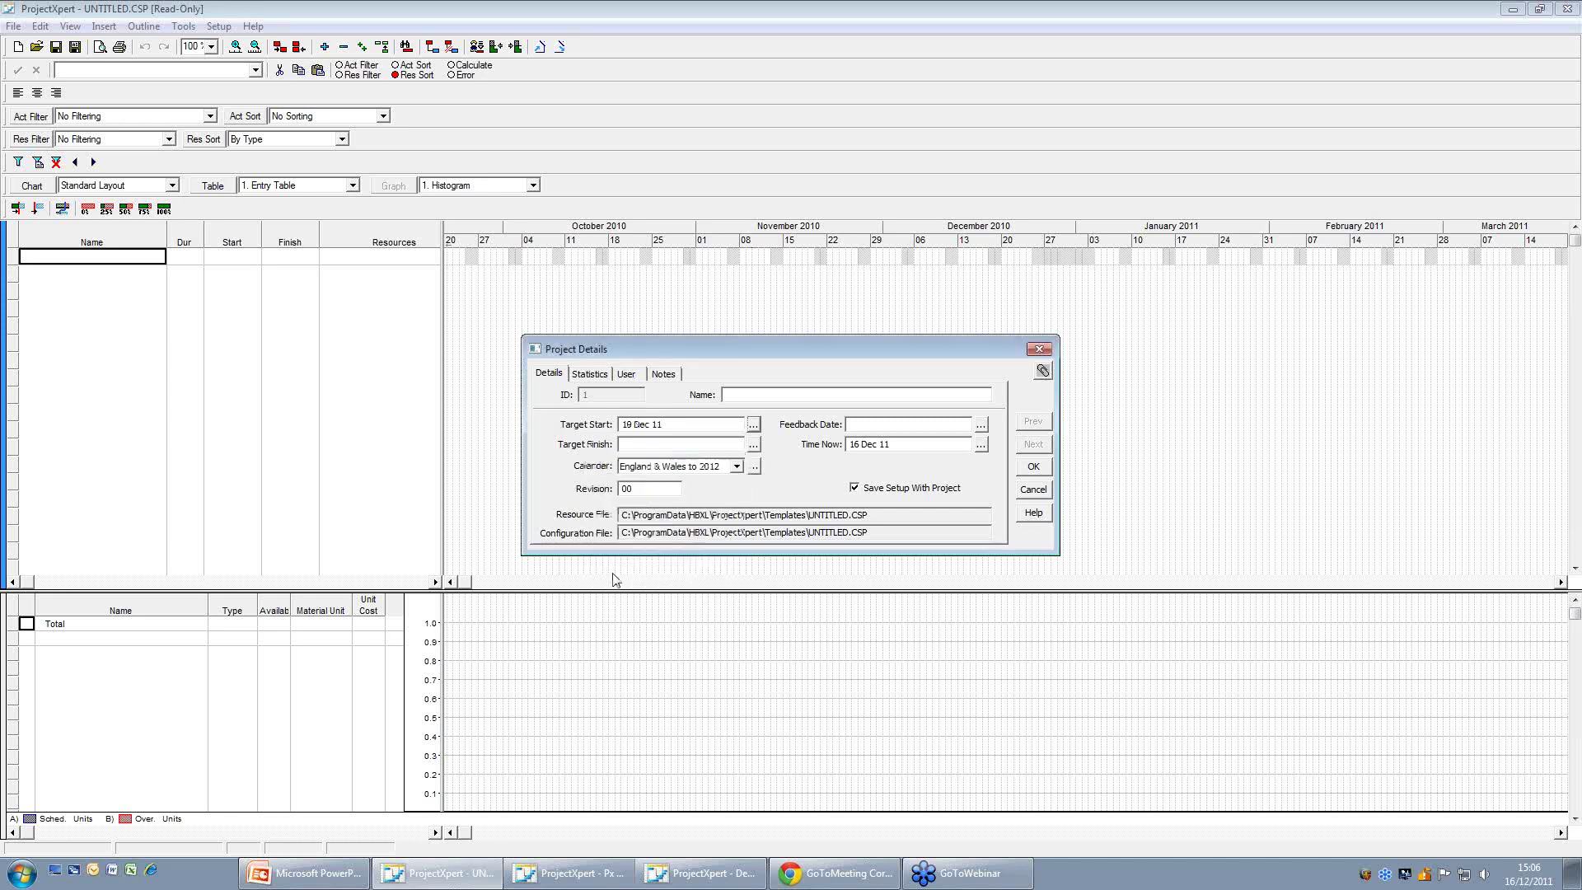
pyautogui.click(1029, 471)
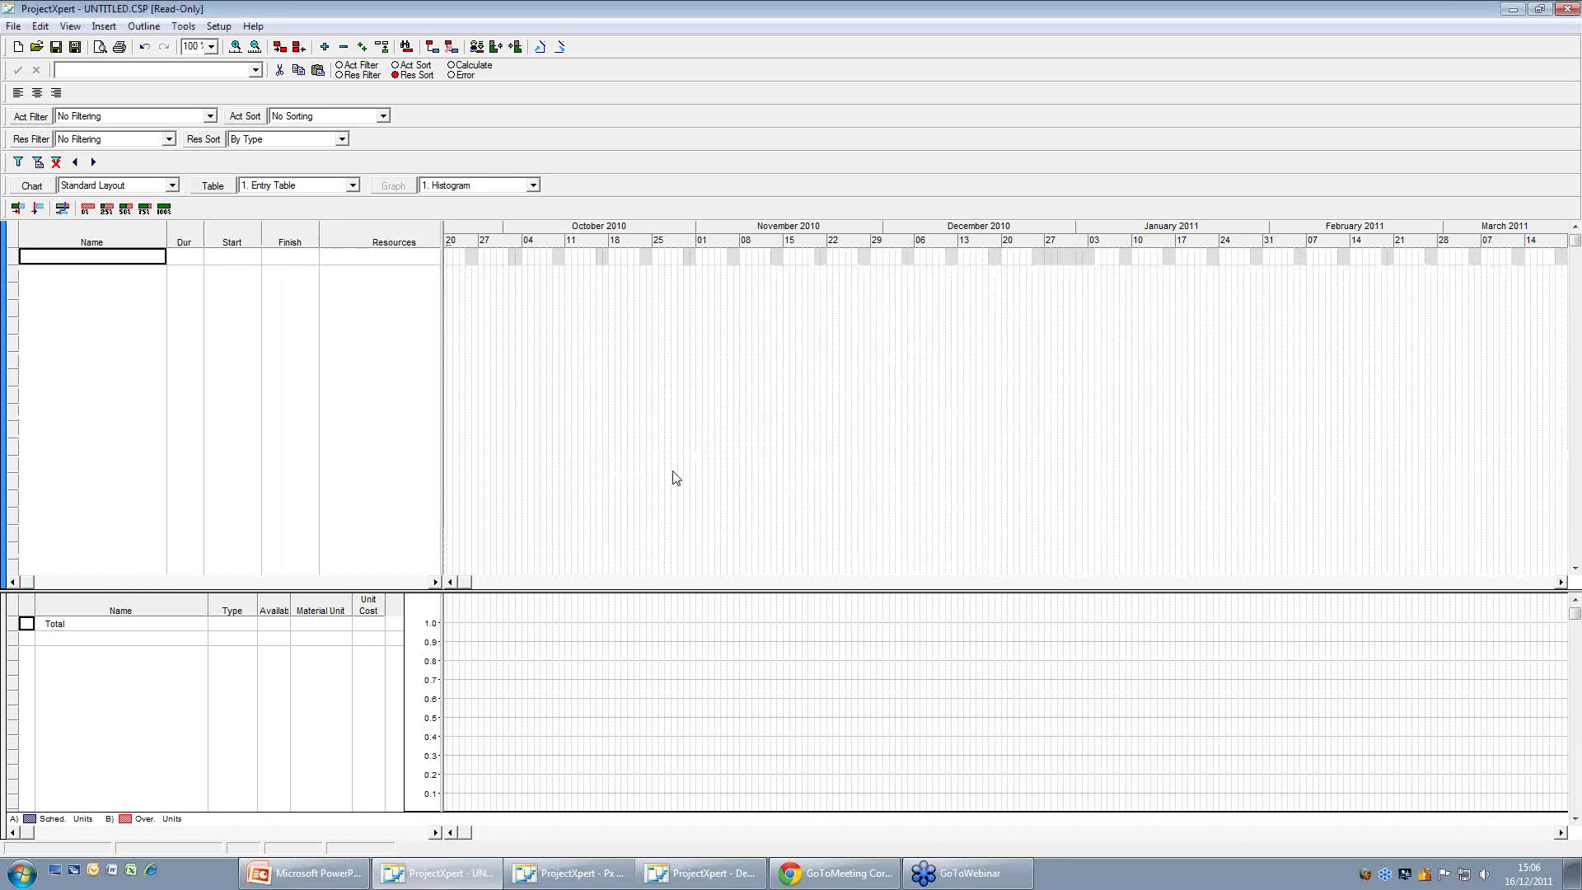
pyautogui.click(450, 583)
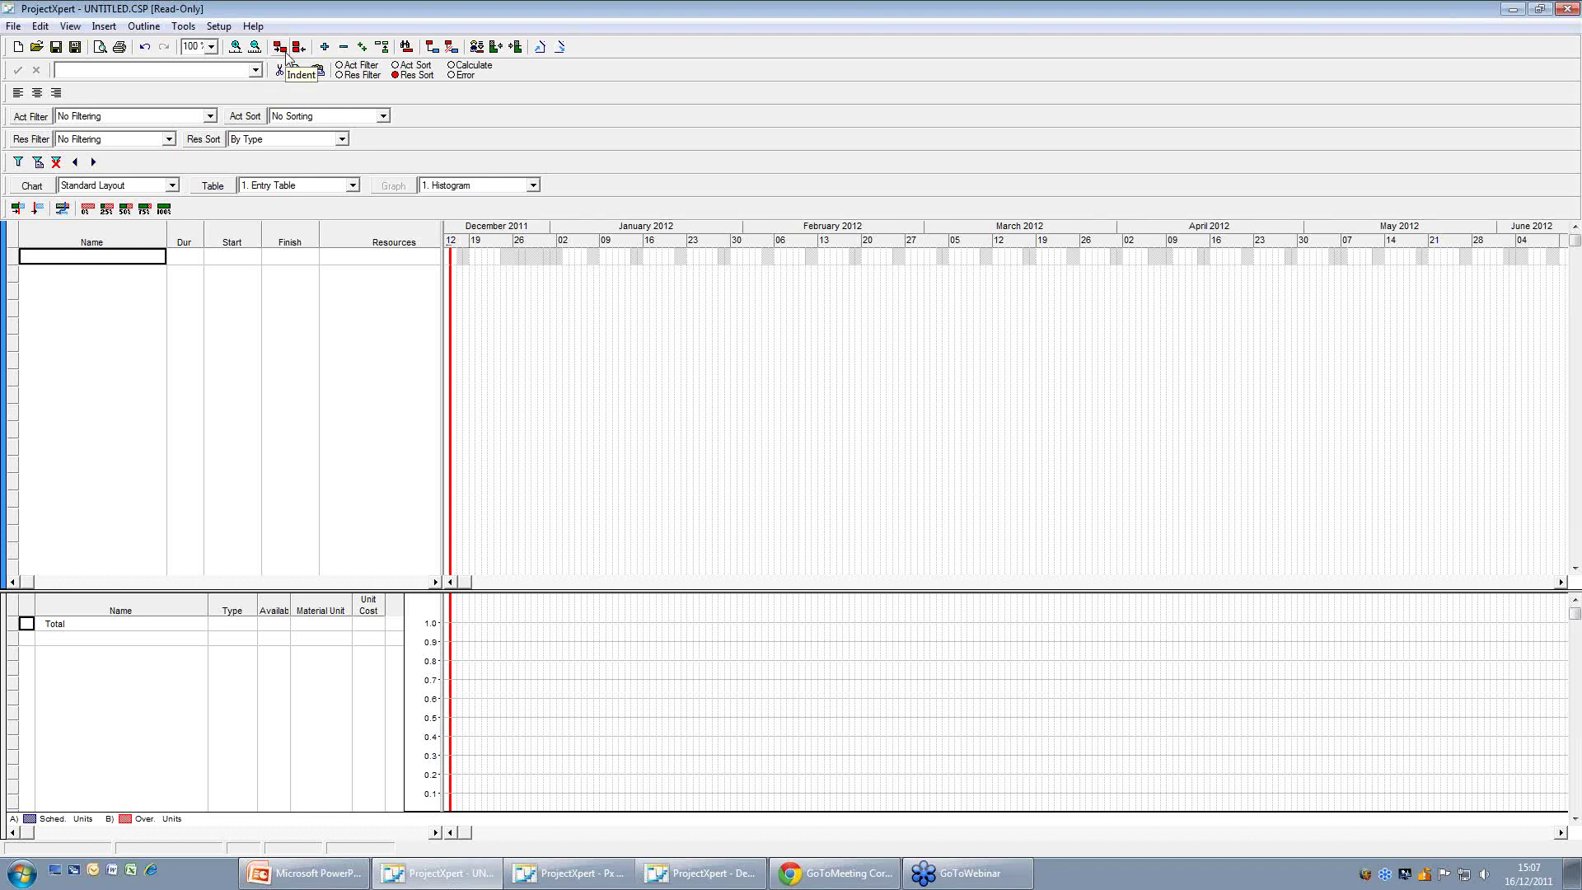
pyautogui.click(97, 28)
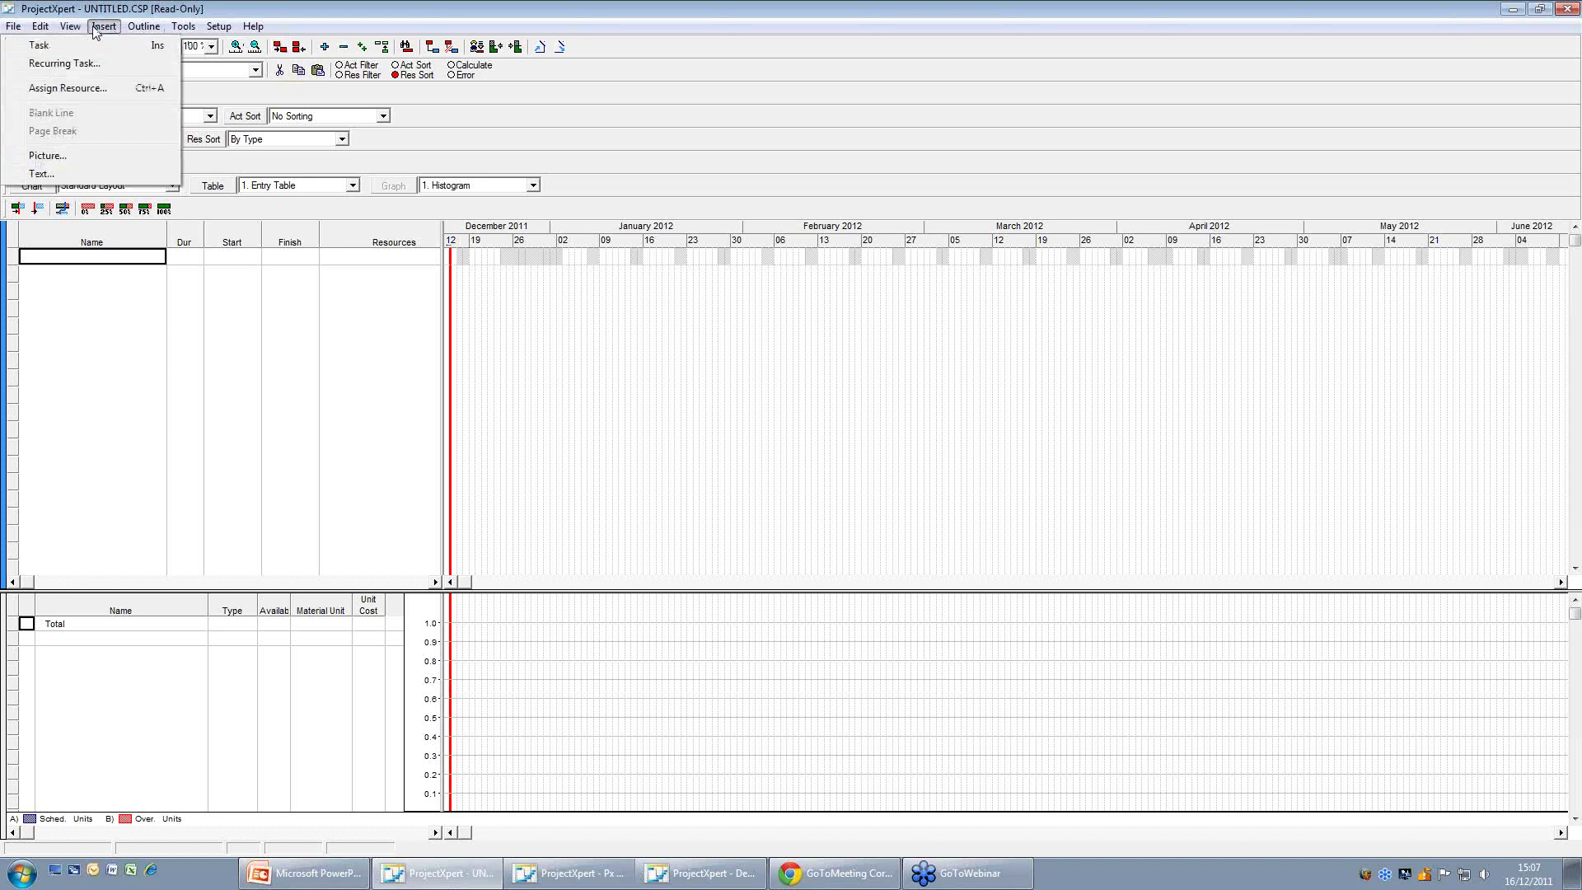
pyautogui.moveTo(175, 30)
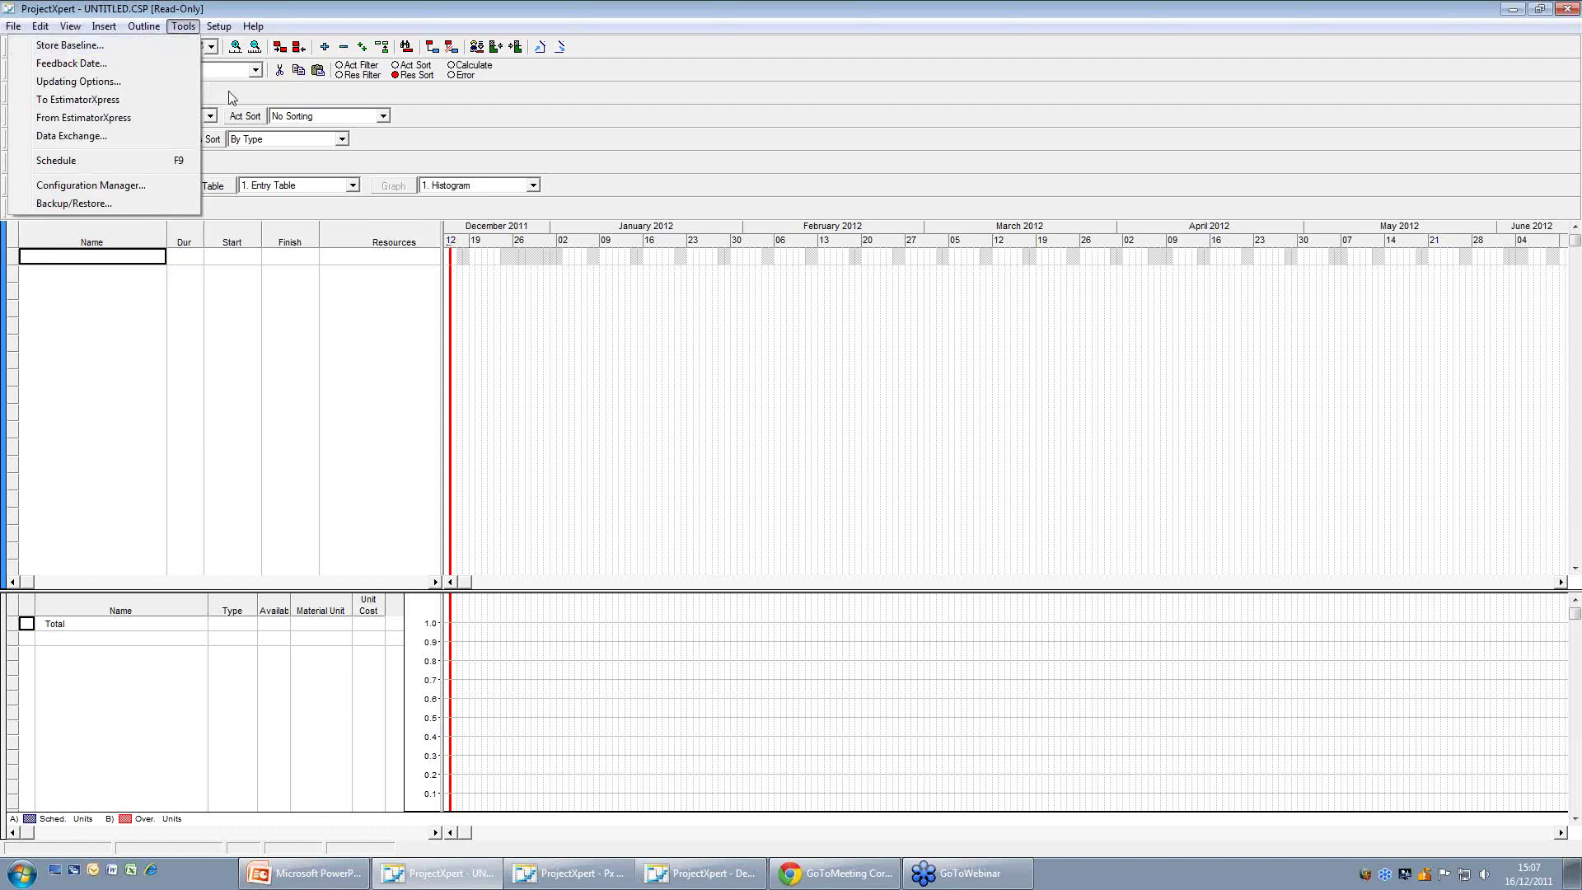
pyautogui.click(441, 111)
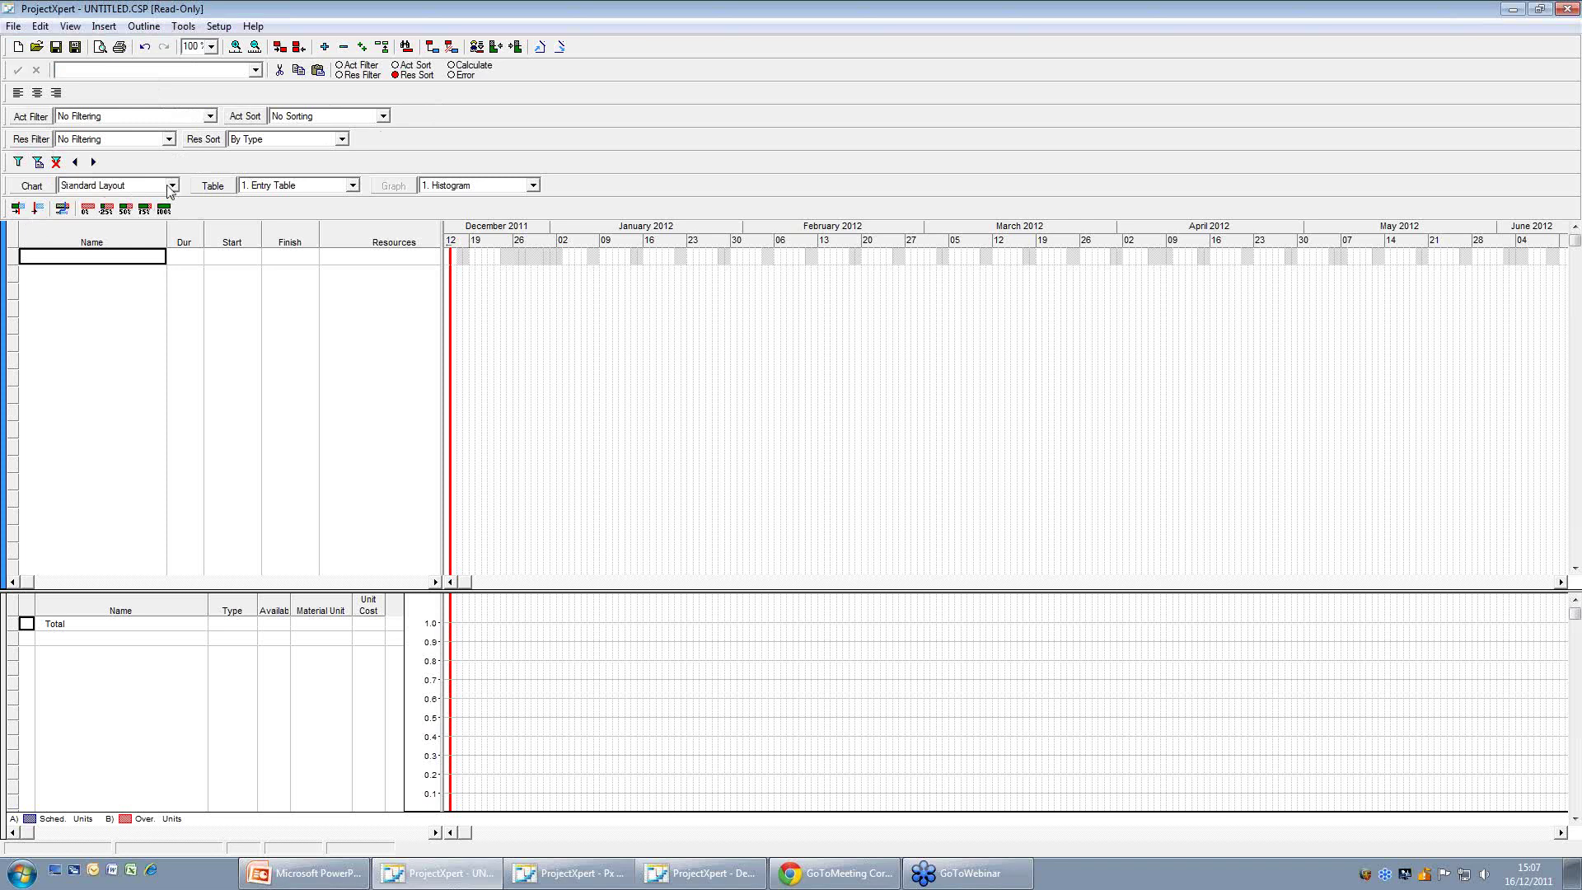
pyautogui.click(352, 185)
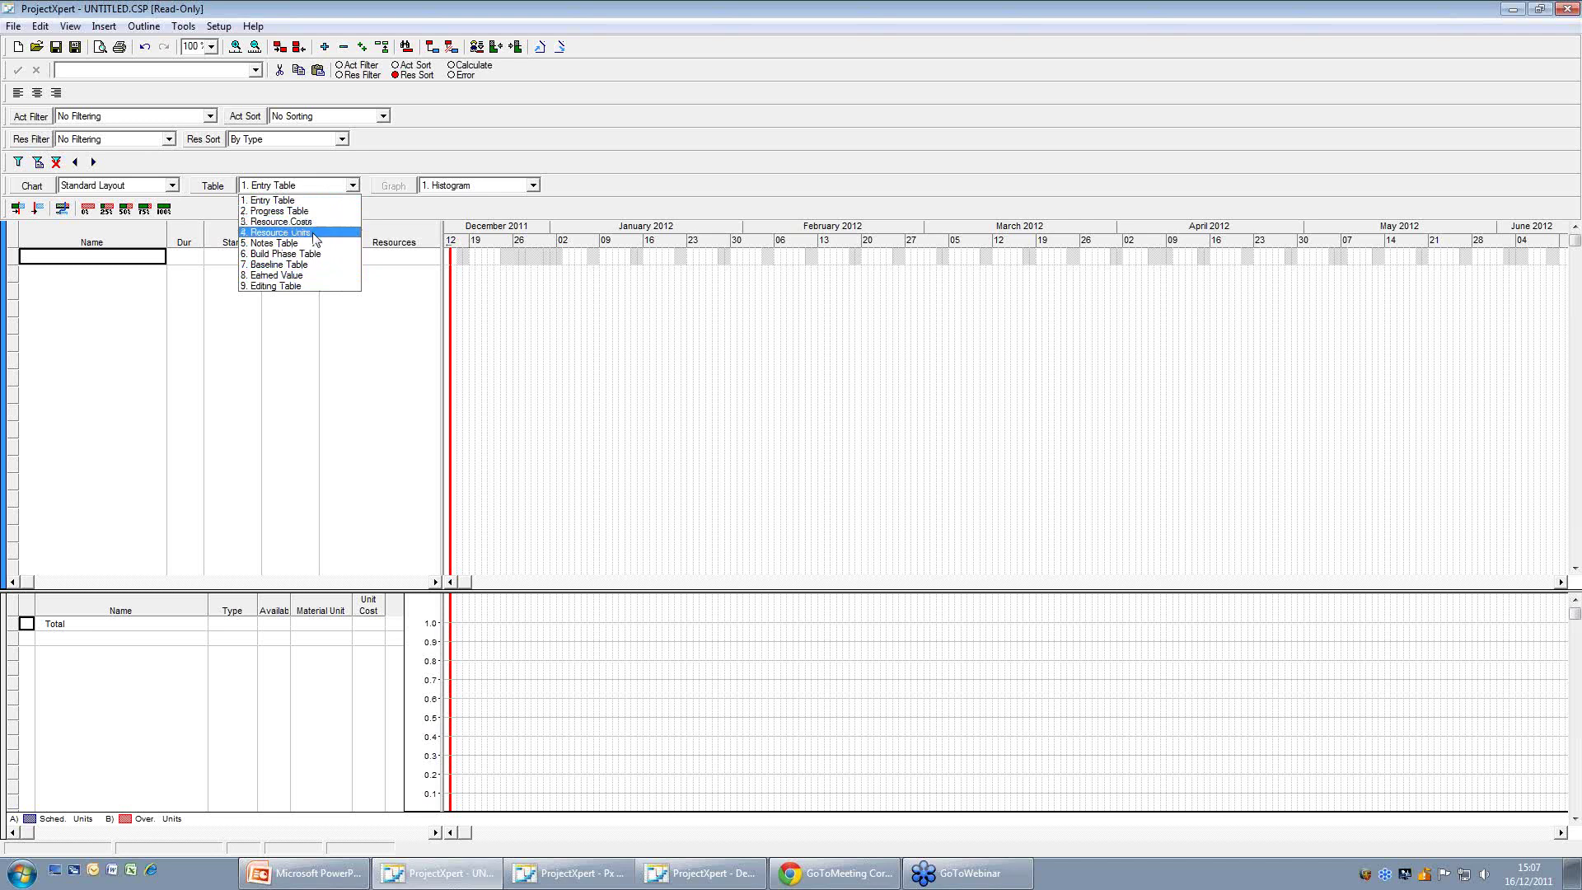
pyautogui.click(394, 211)
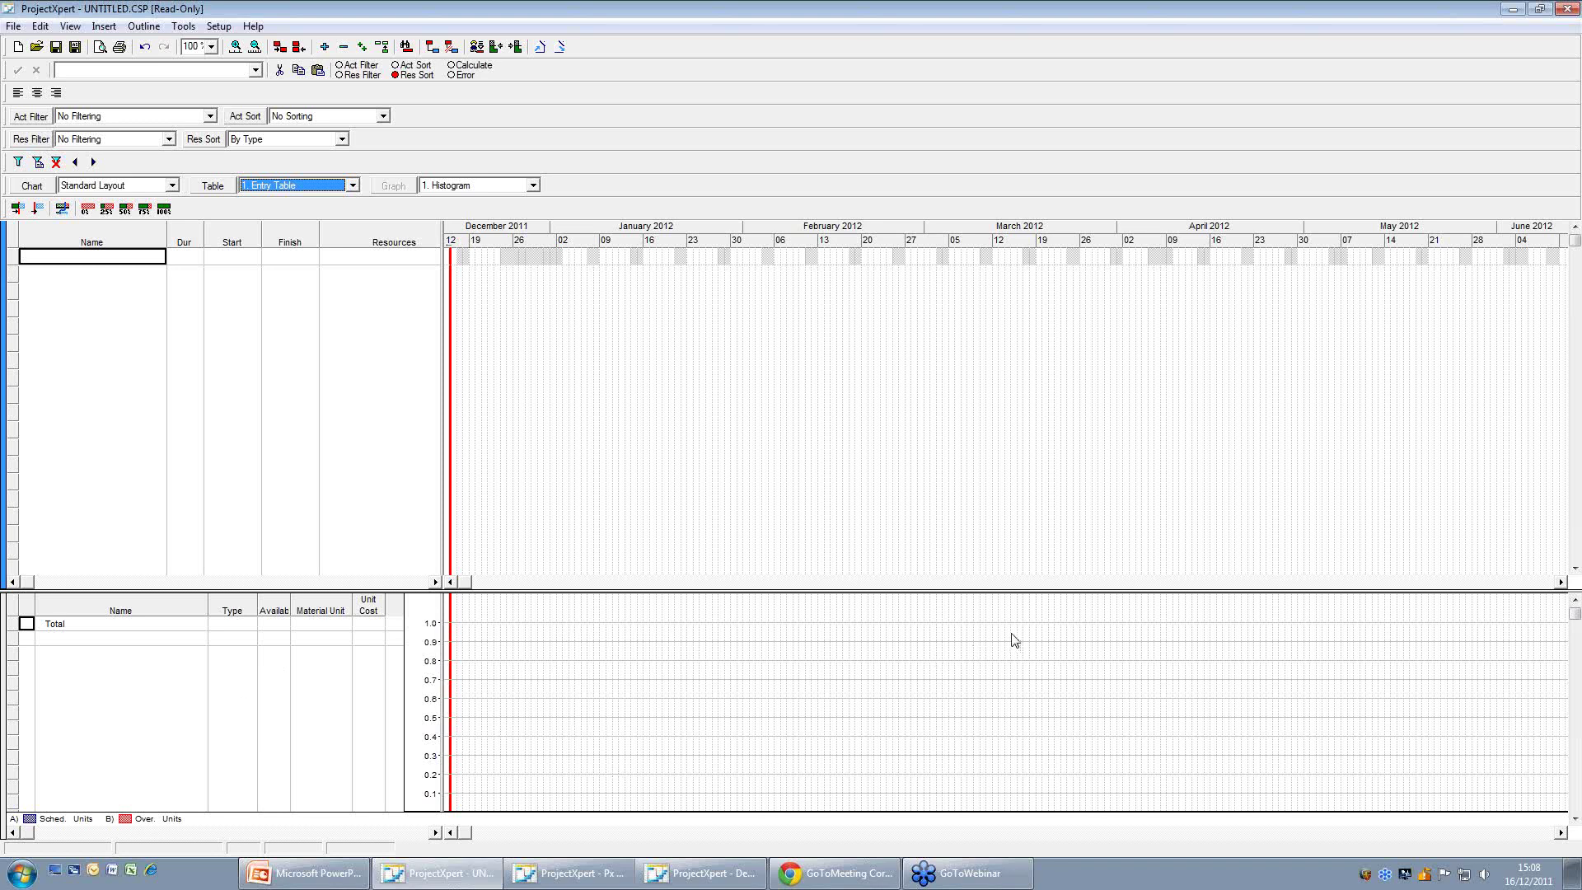
pyautogui.click(533, 185)
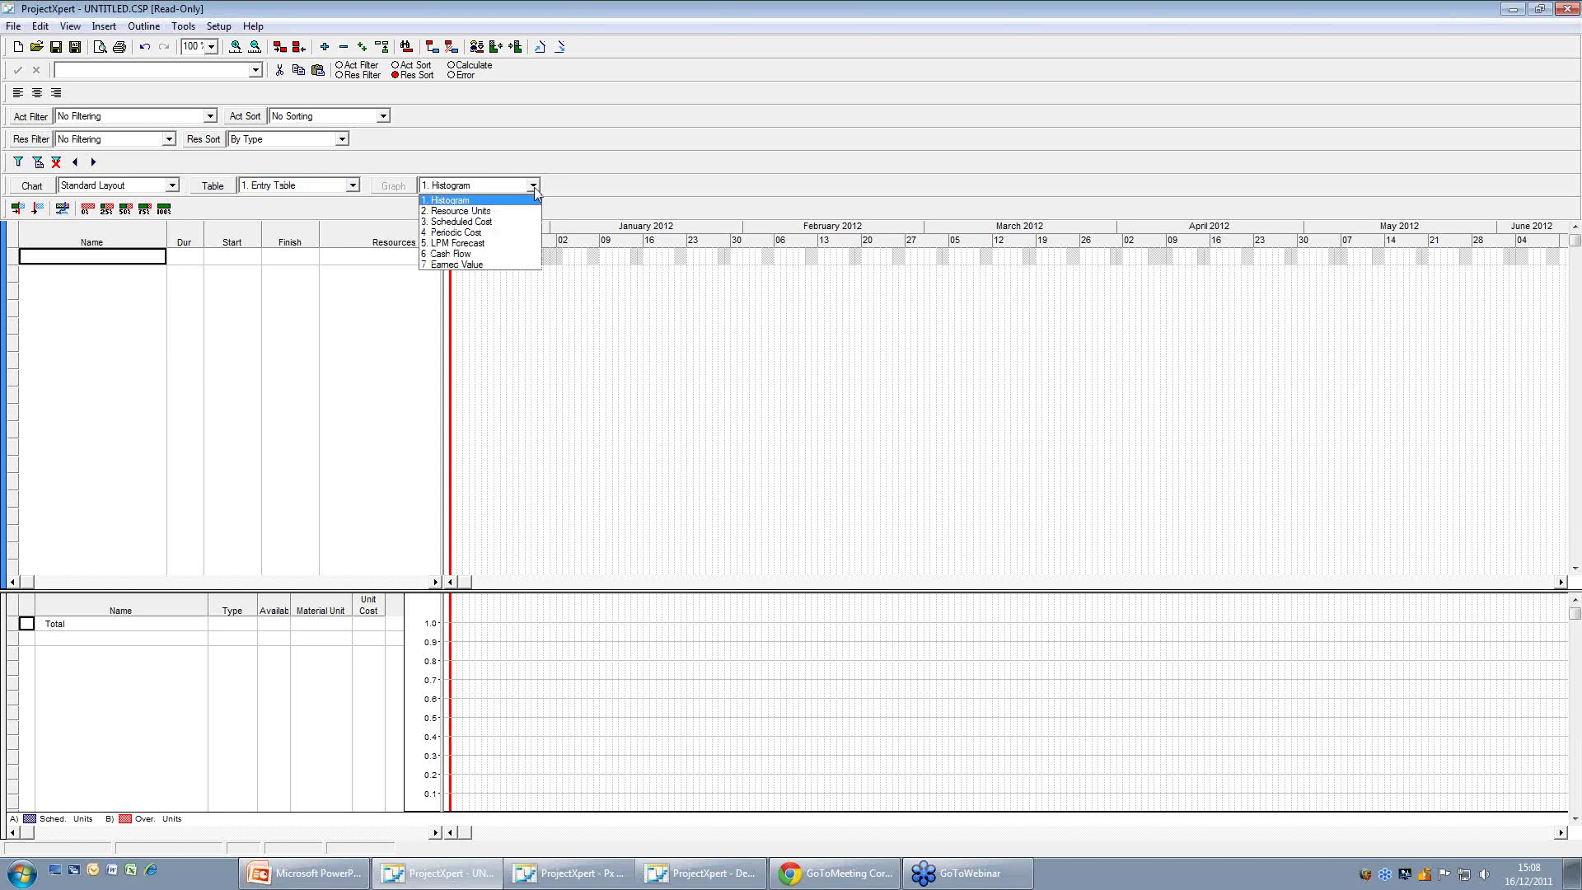
pyautogui.click(574, 160)
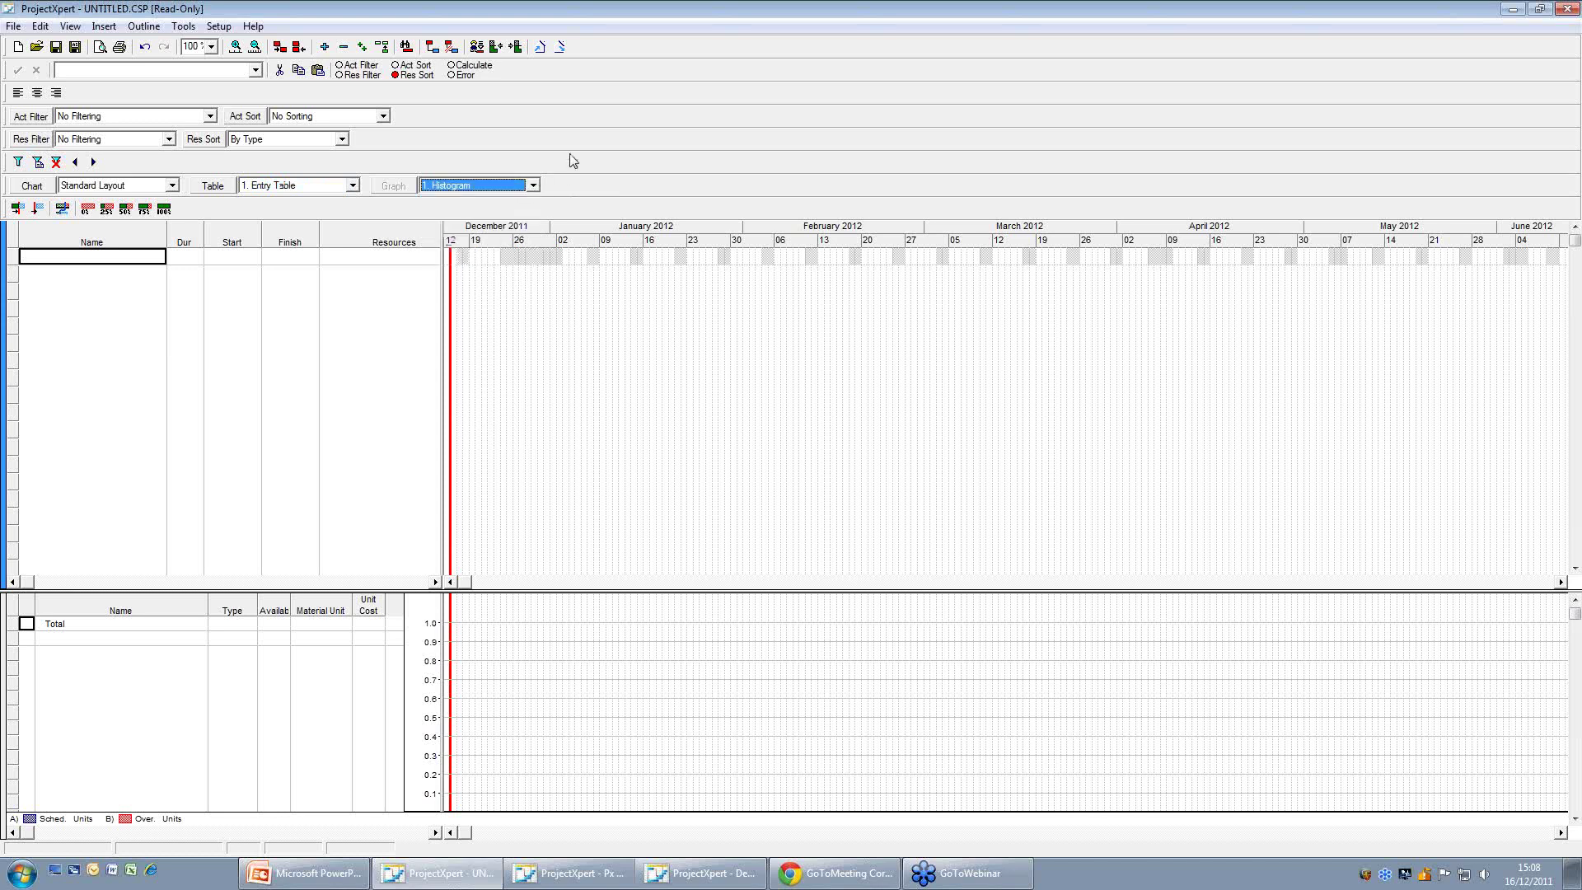
pyautogui.doubleClick(68, 257)
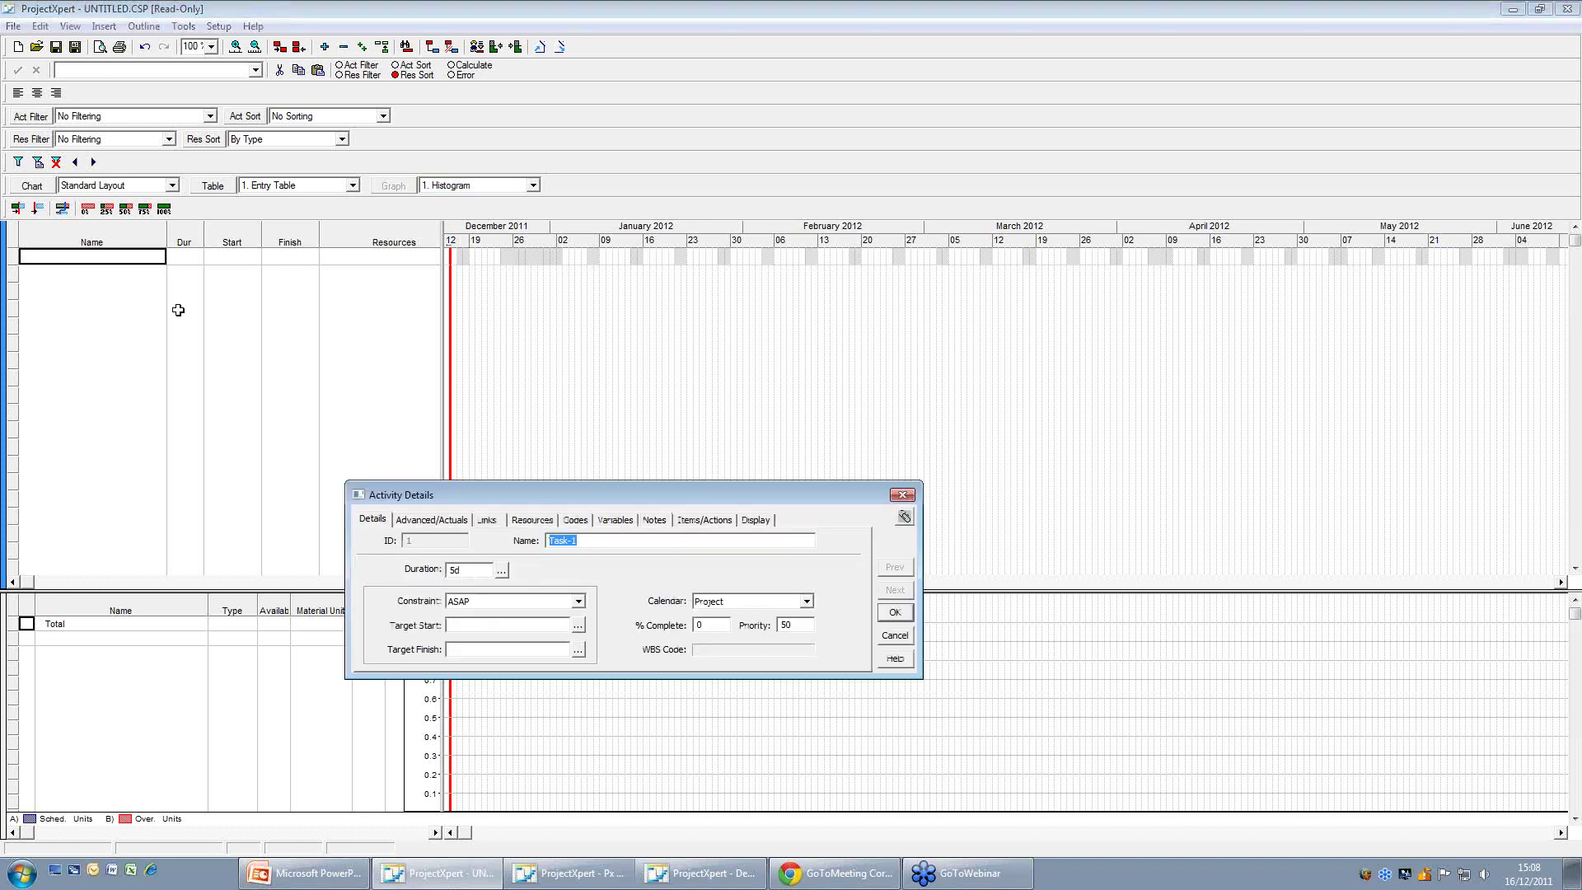
pyautogui.click(902, 494)
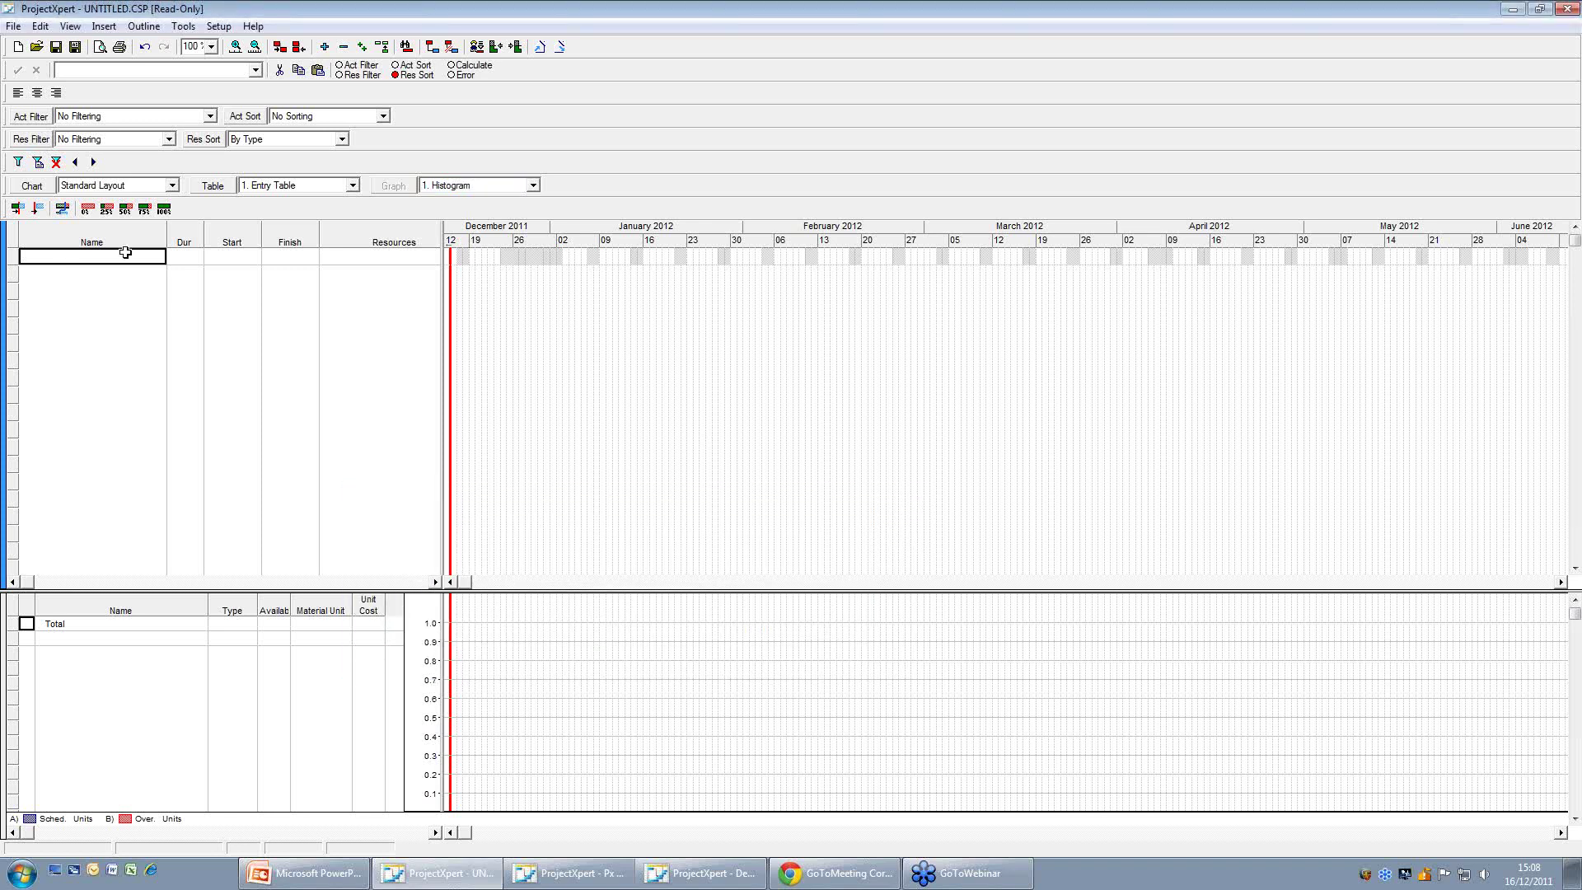
# Add the activities HBXL DEMO and Site setup in the first two rows of the activity table.
pyautogui.write('HBXL')
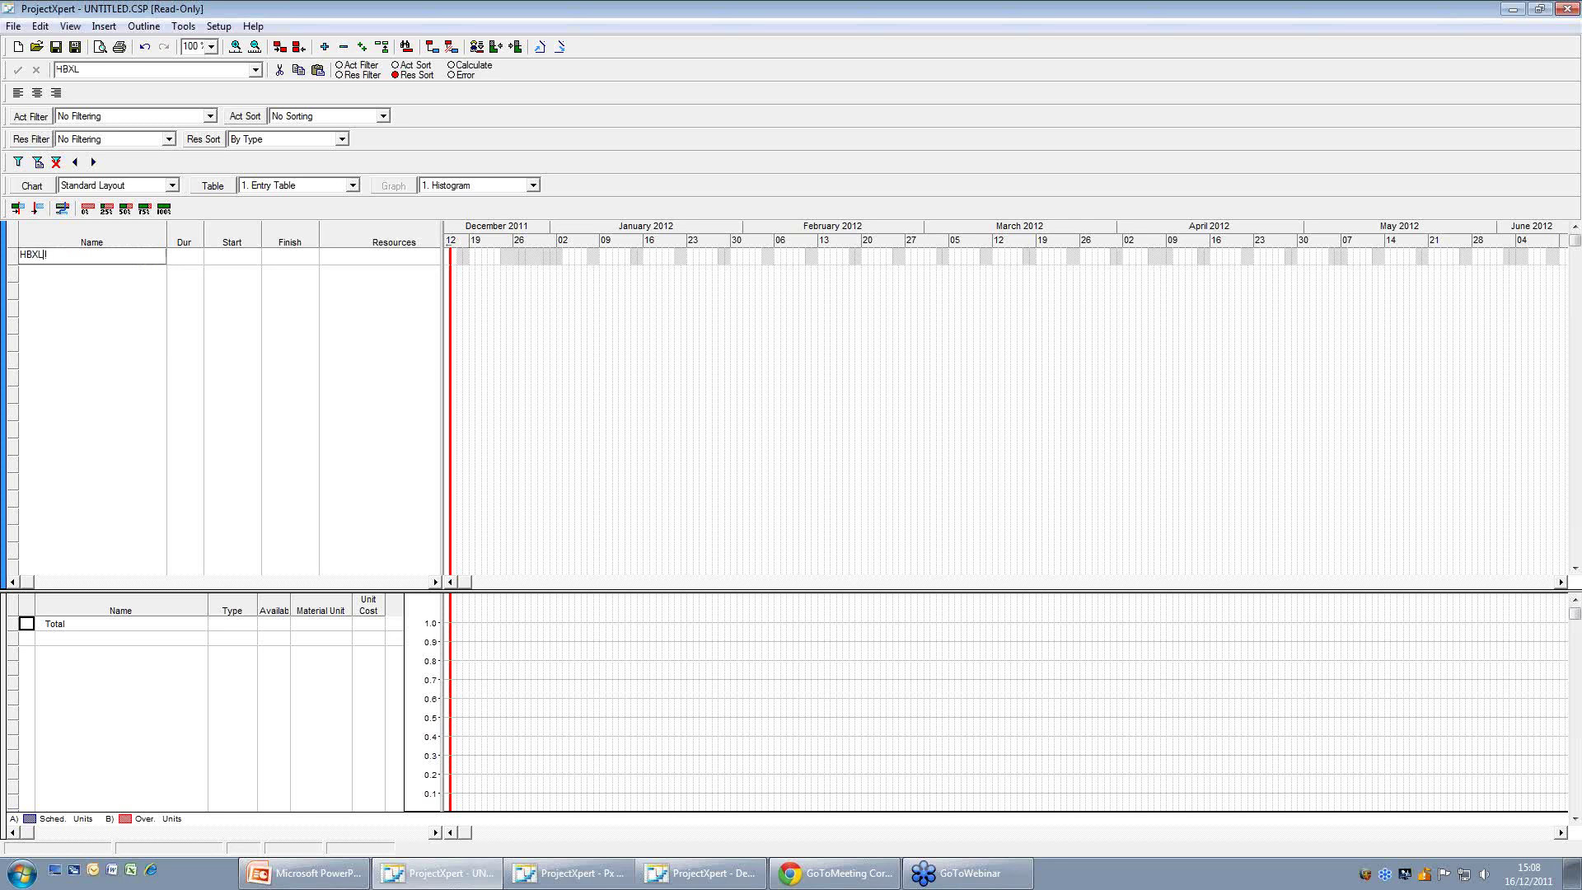
pyautogui.write('DEMO')
pyautogui.click(64, 268)
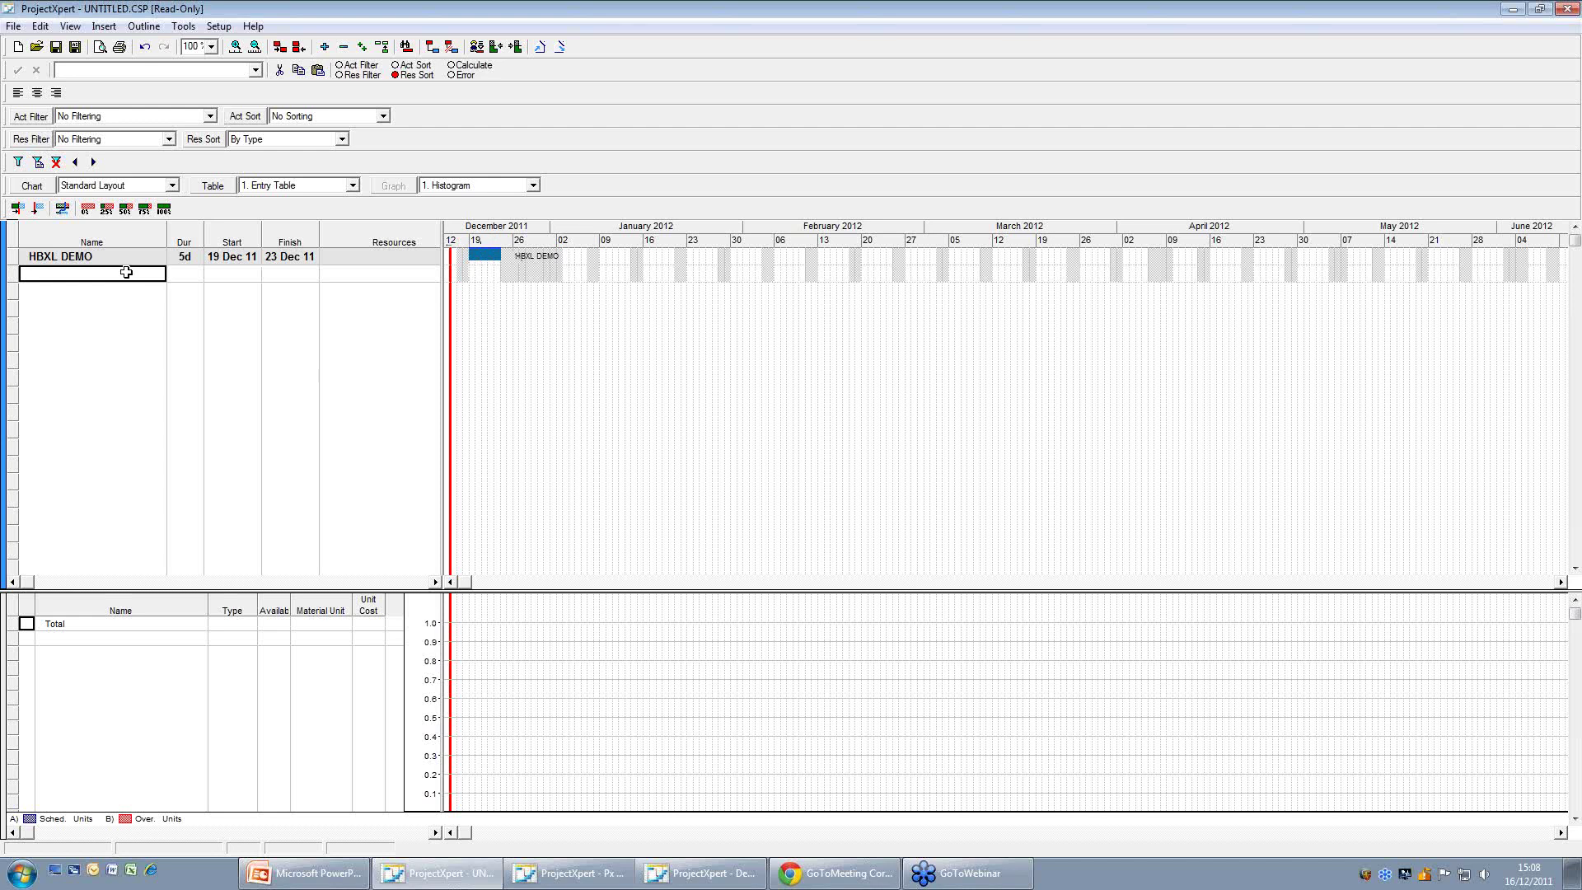
pyautogui.write('S')
pyautogui.write('ite ses')
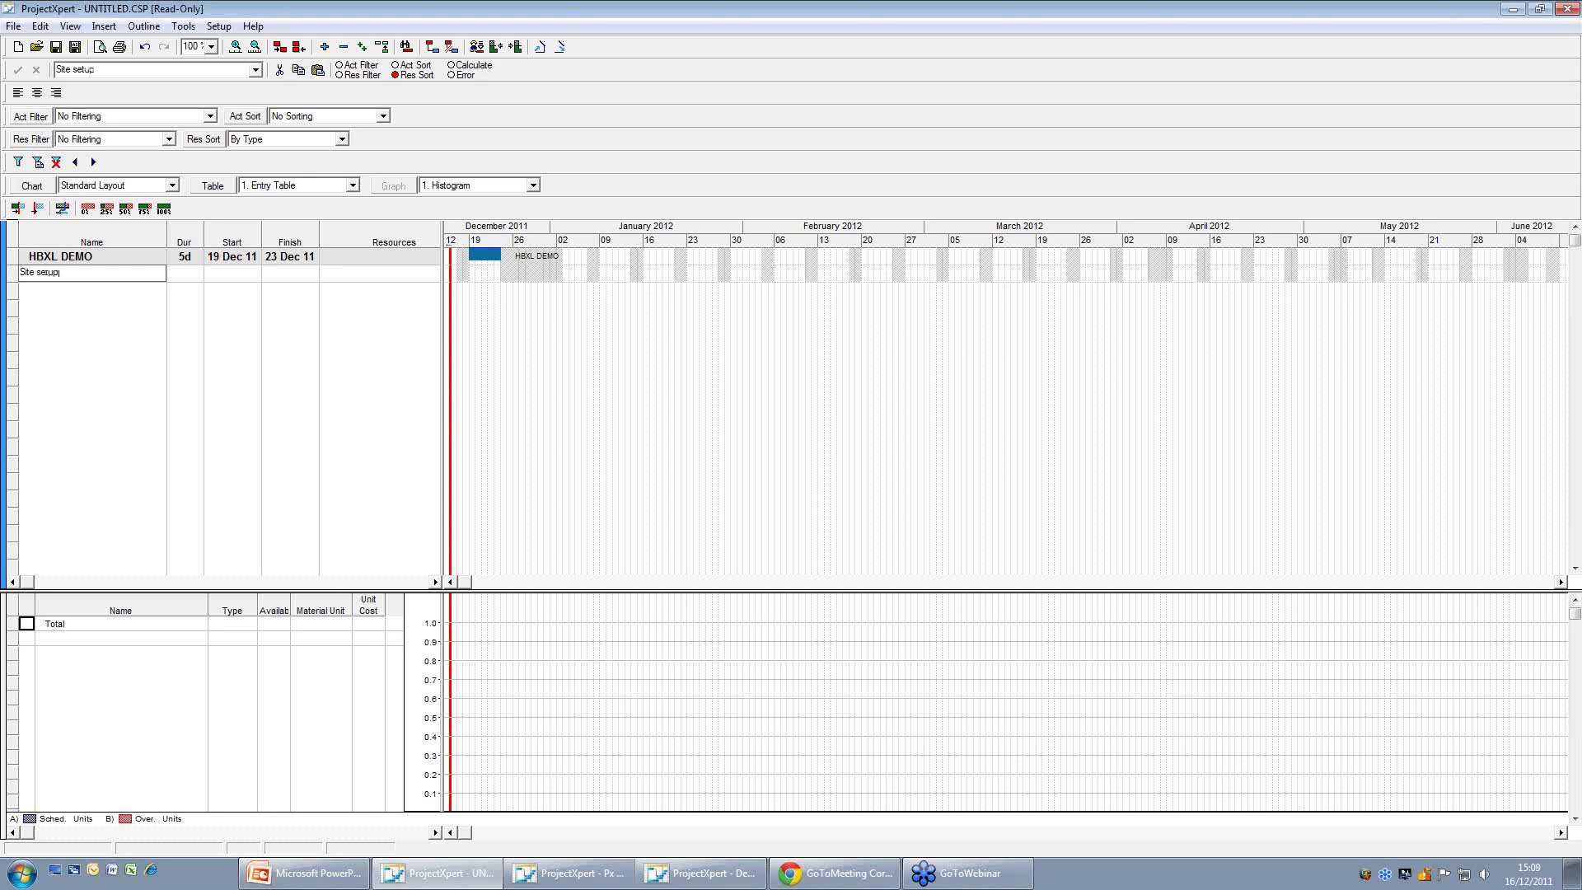
pyautogui.write('up')
pyautogui.press('Return')
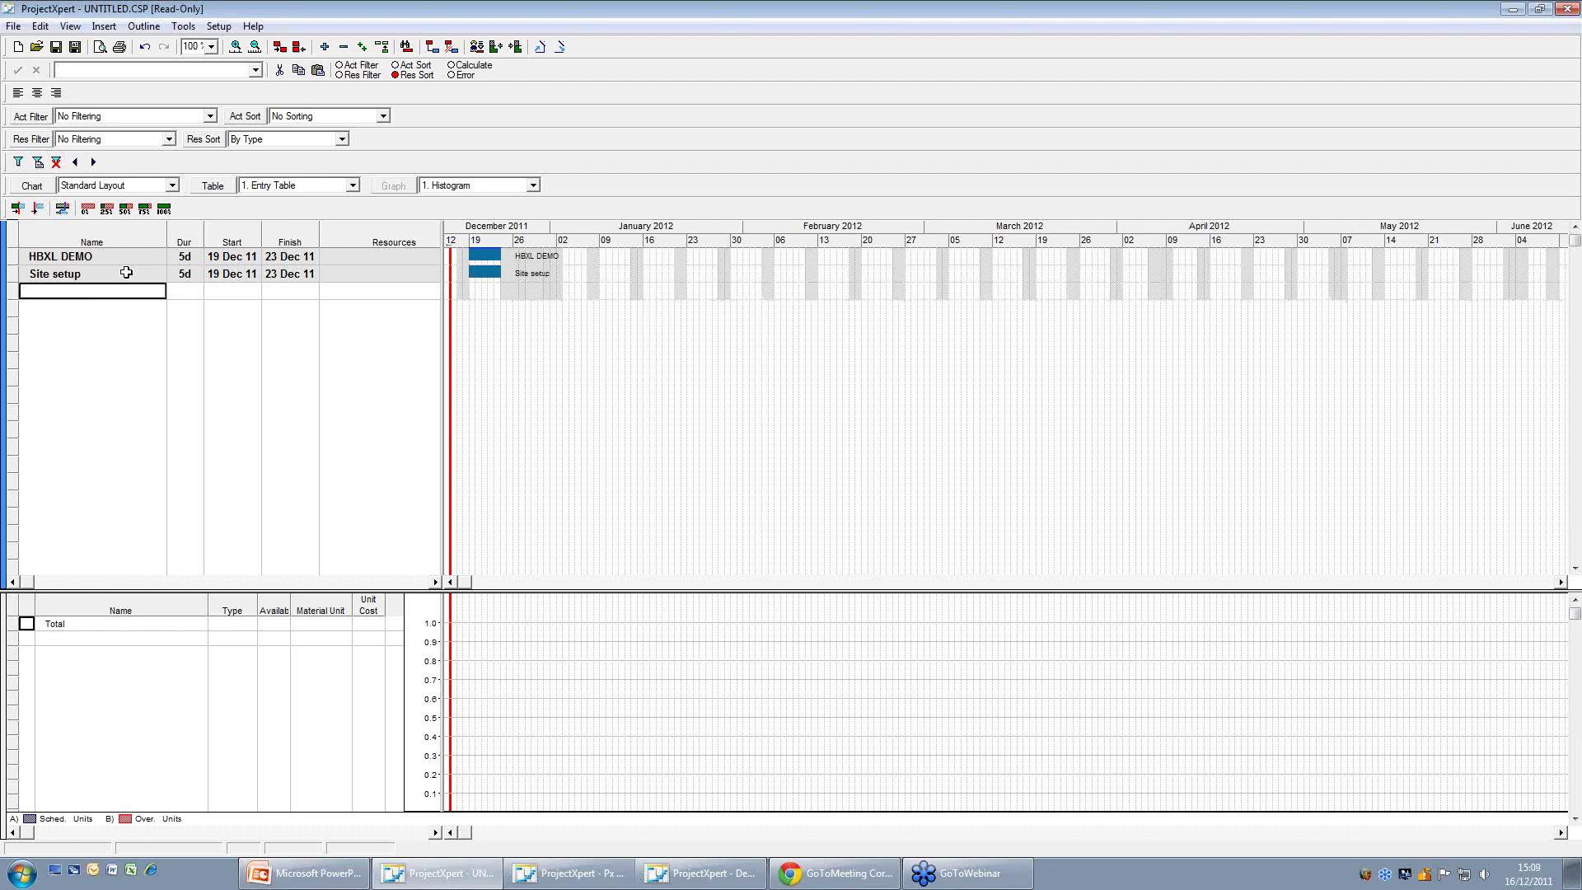
# Add an activity named Excavate Foundation in the row below Site setup.
pyautogui.write('Fou')
pyautogui.press('BackSpace')
pyautogui.press('BackSpace')
pyautogui.press('BackSpace')
pyautogui.press('BackSpace')
pyautogui.write('Excavate F')
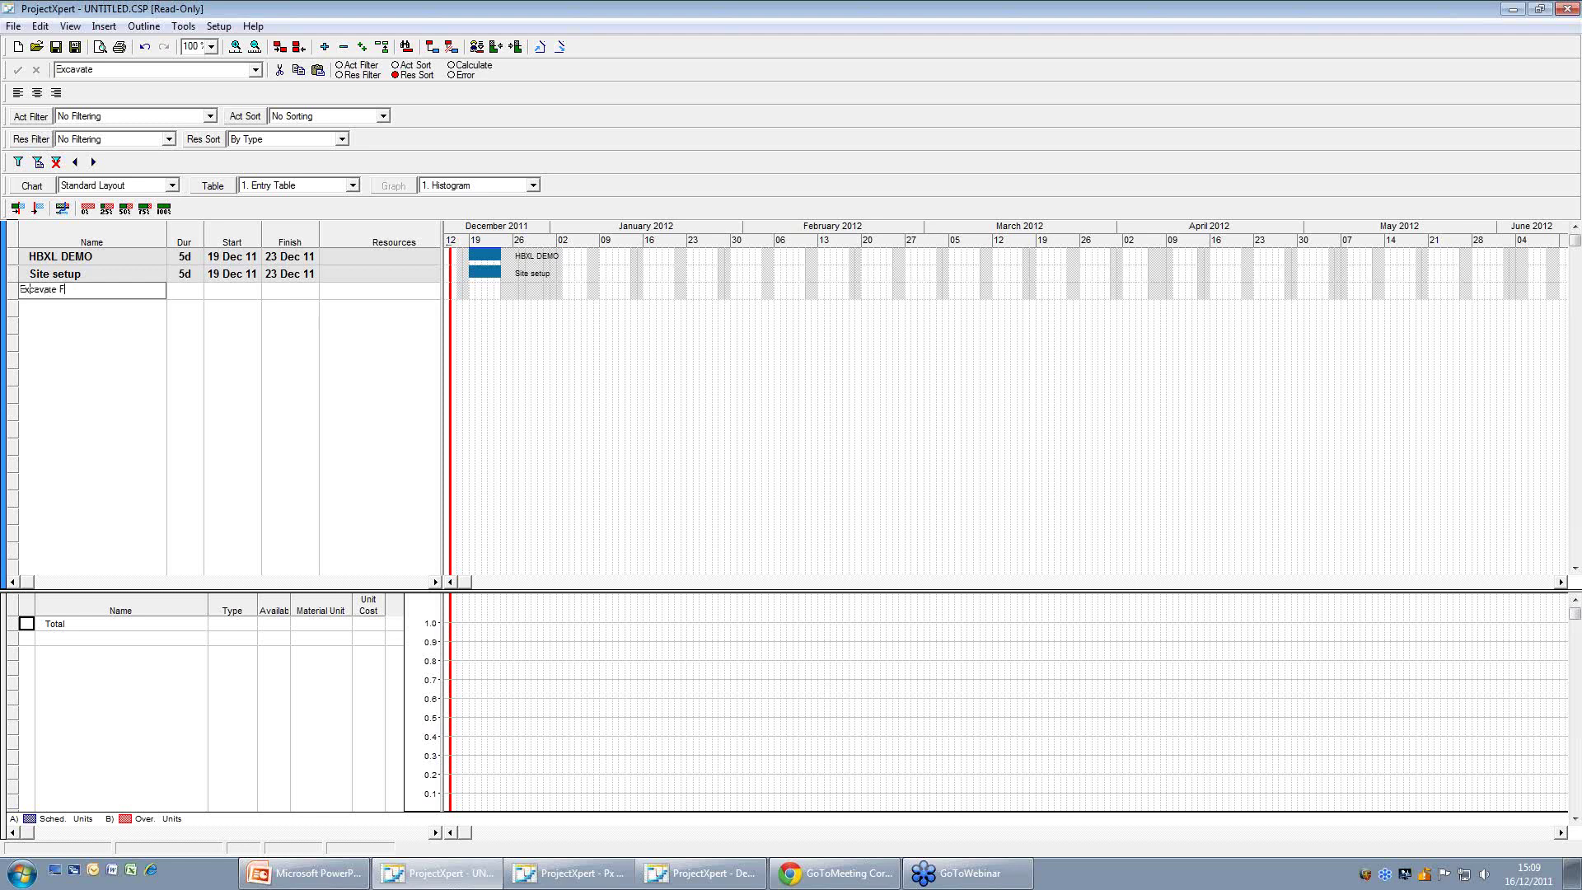
pyautogui.write('oundation')
pyautogui.press('Return')
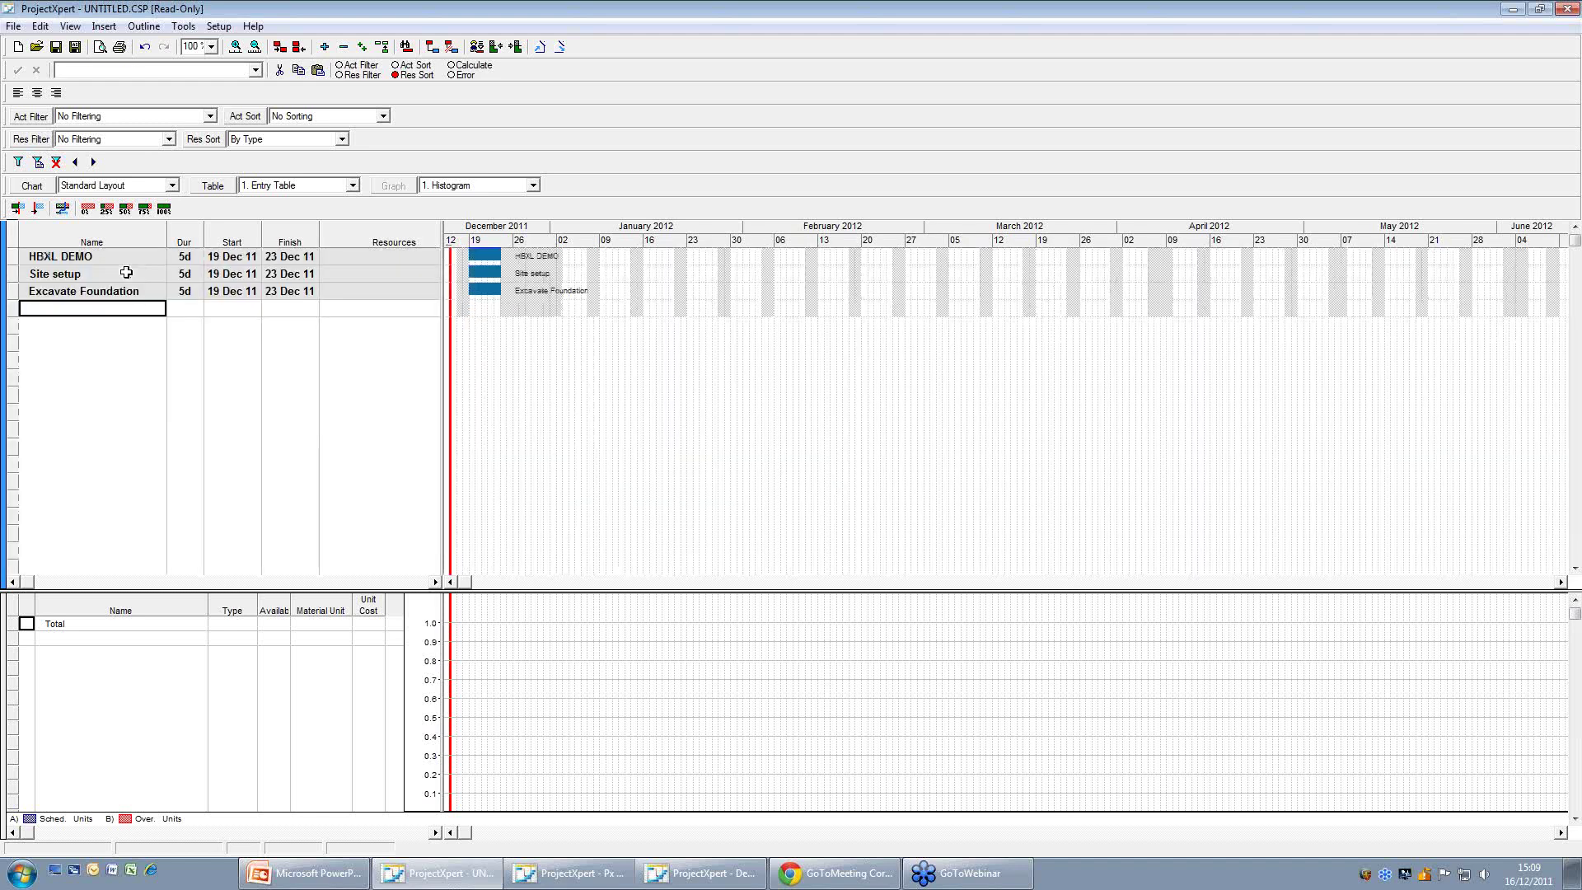
# Add the activities Oversite and Brickwork below Excavate Foundation.
pyautogui.write('Oversite')
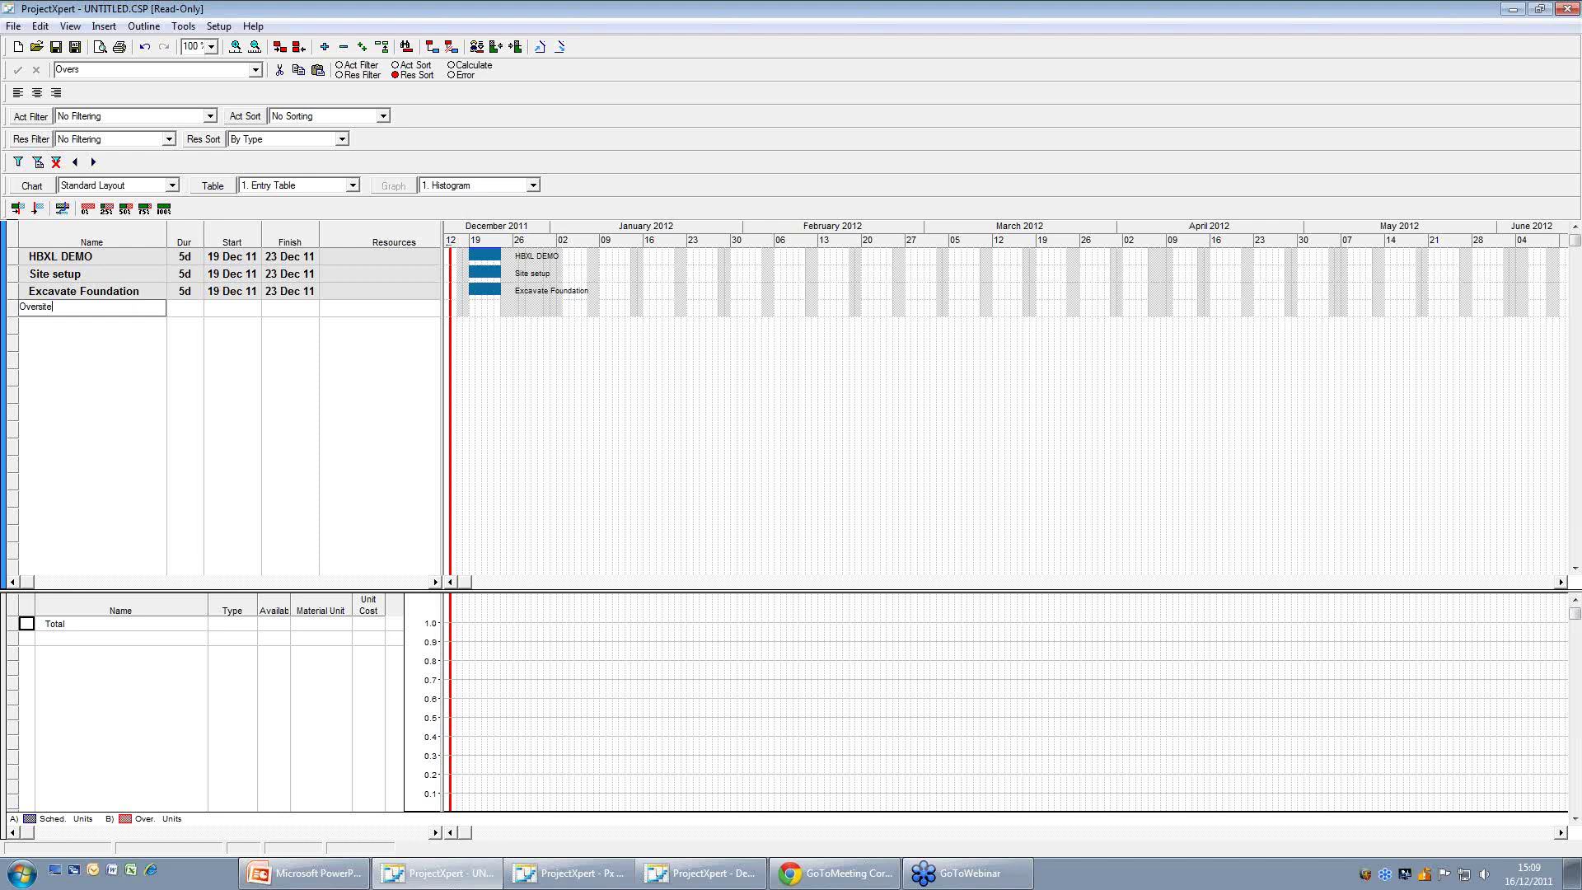
pyautogui.press('Return')
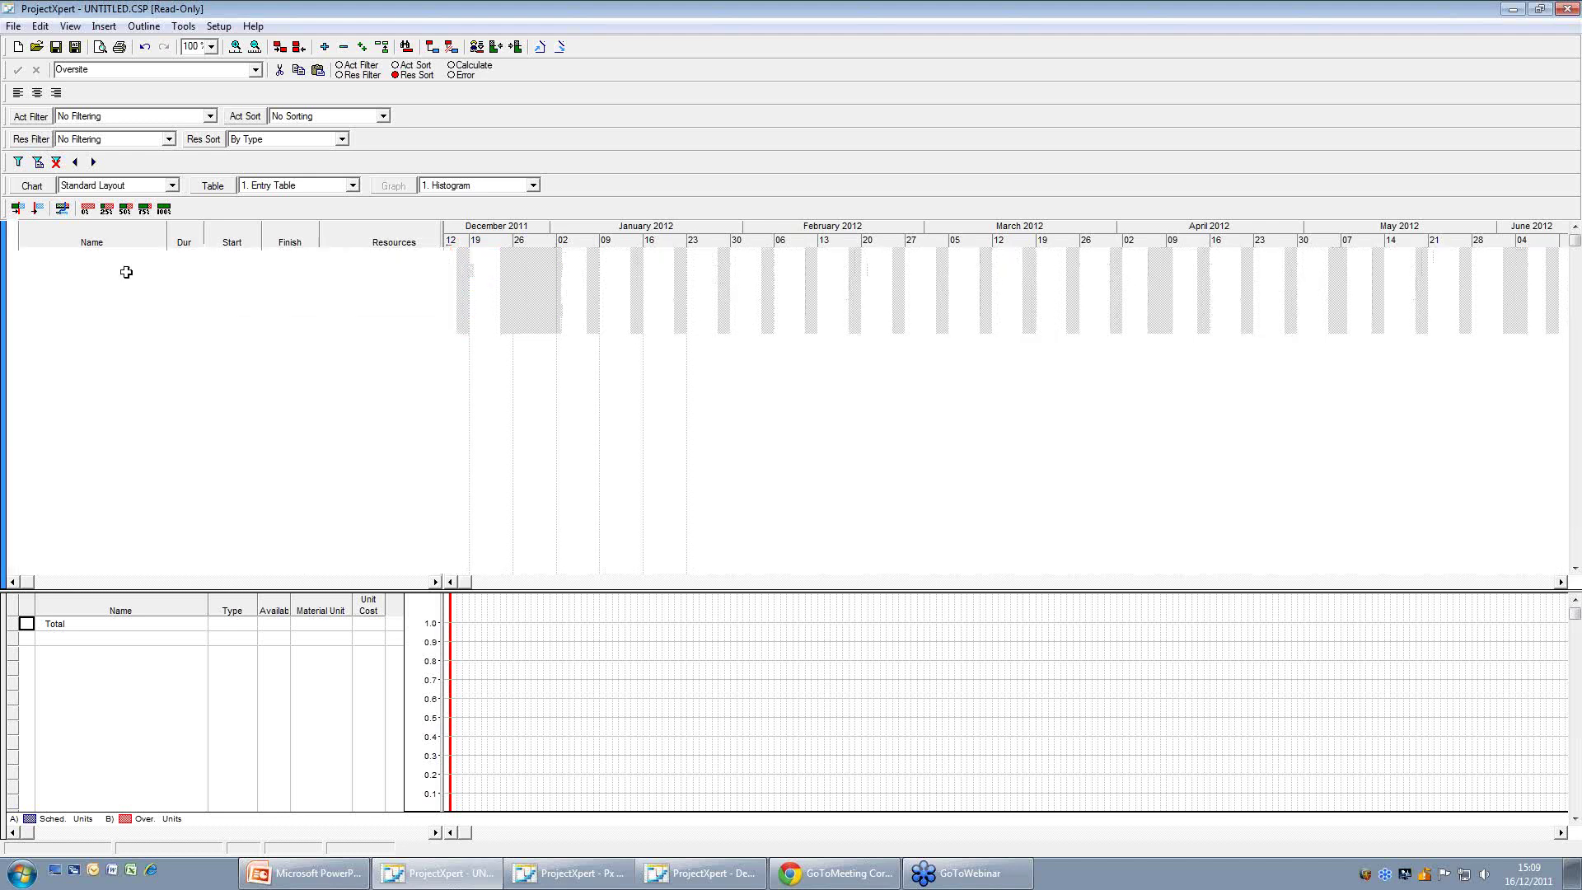
pyautogui.write('Brick')
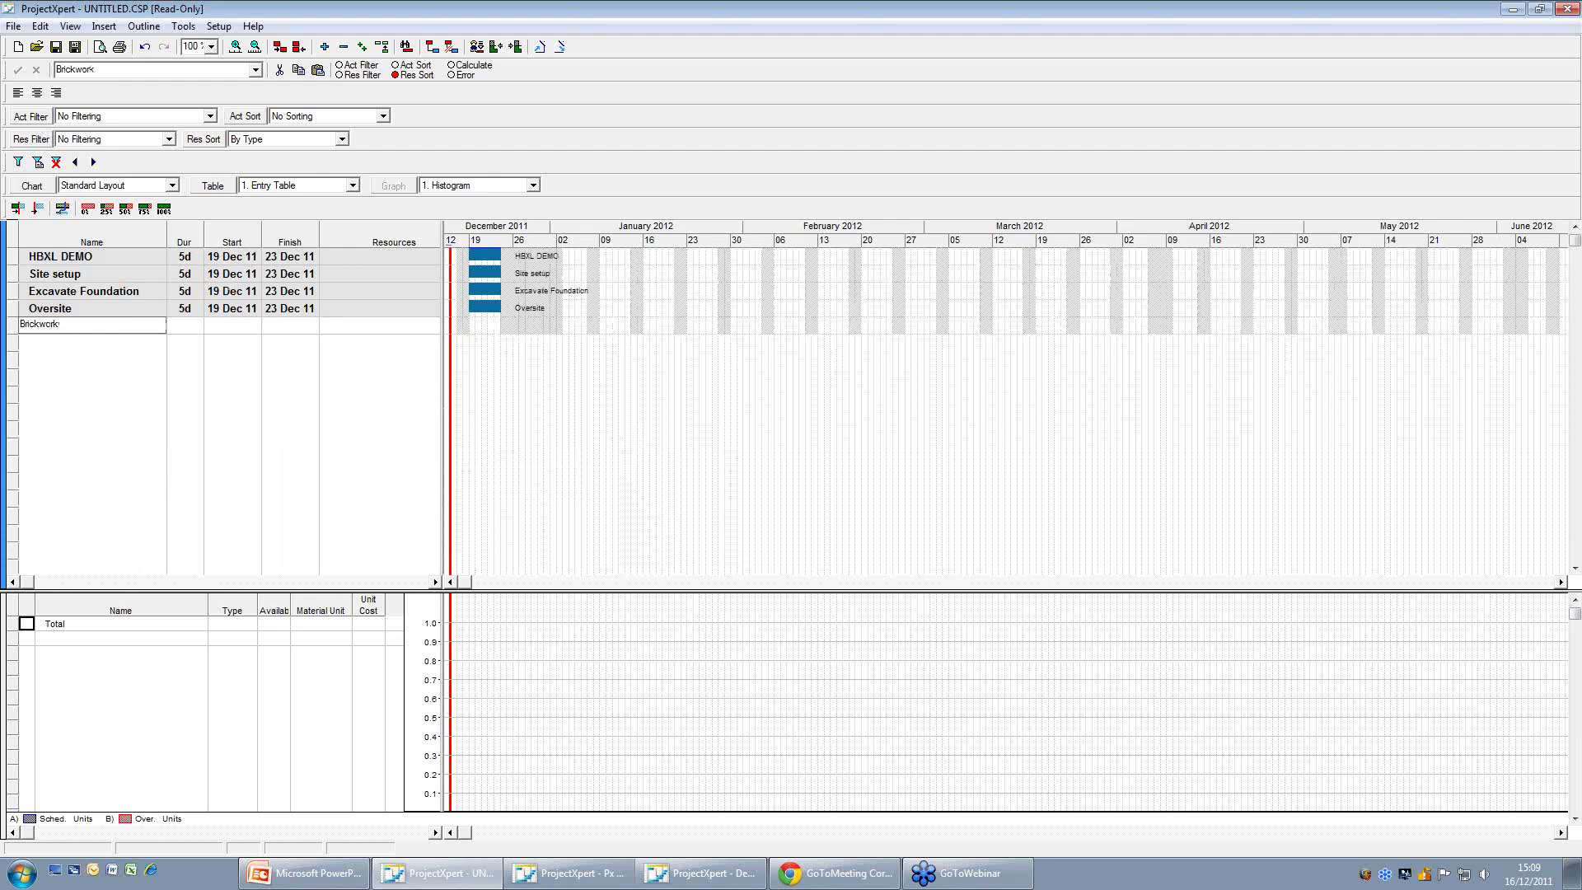
pyautogui.write('work')
pyautogui.press('Return')
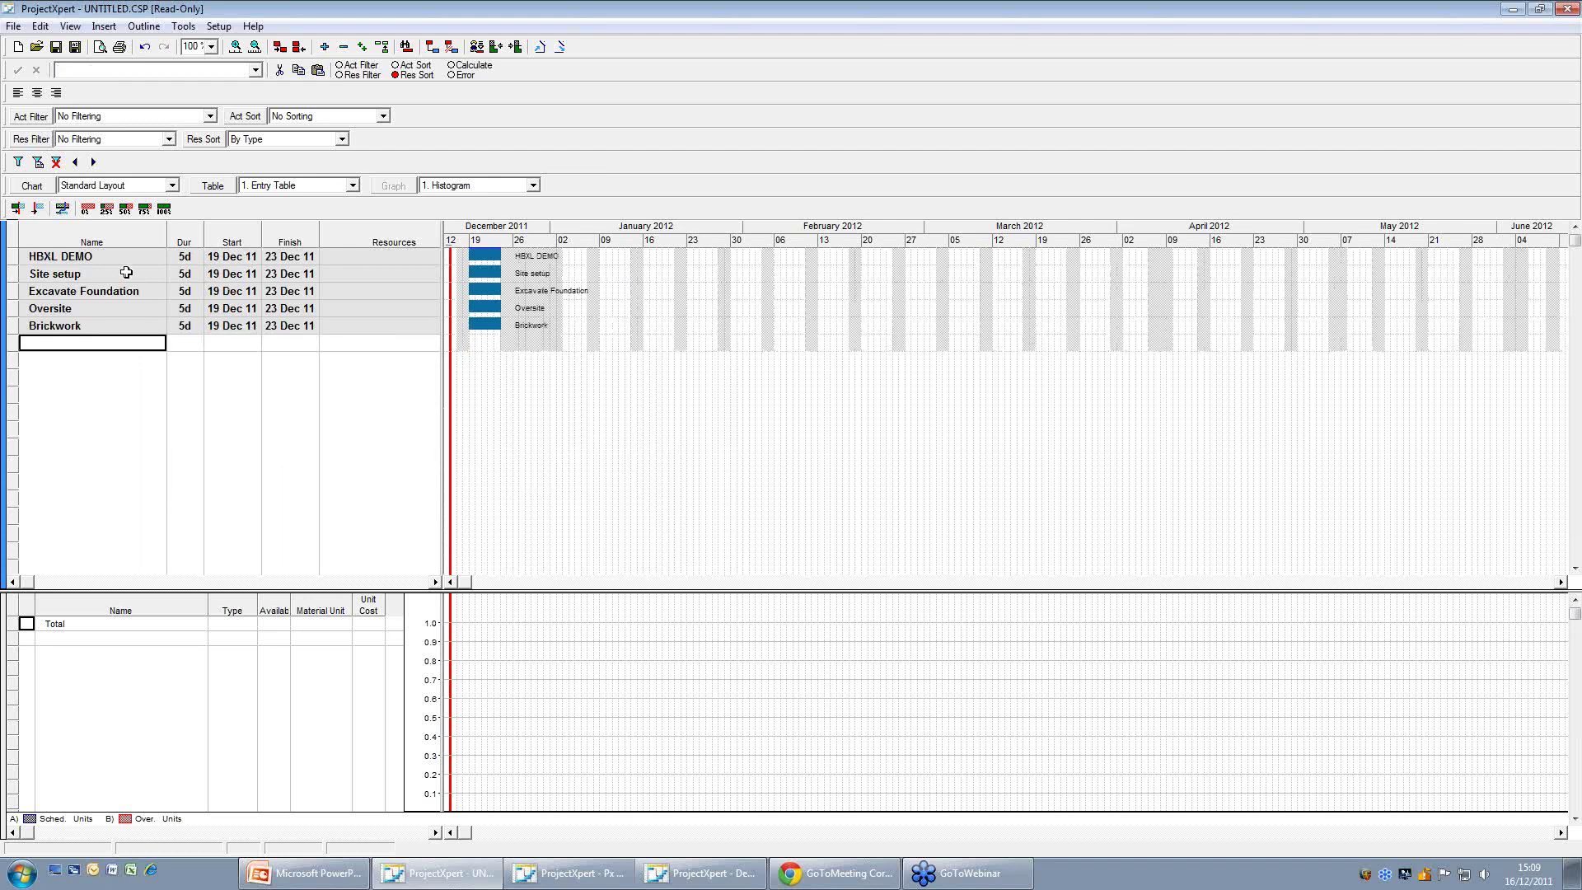
# Add the activities Blockwork and Roof Structure below Brickwork.
pyautogui.write('Blob')
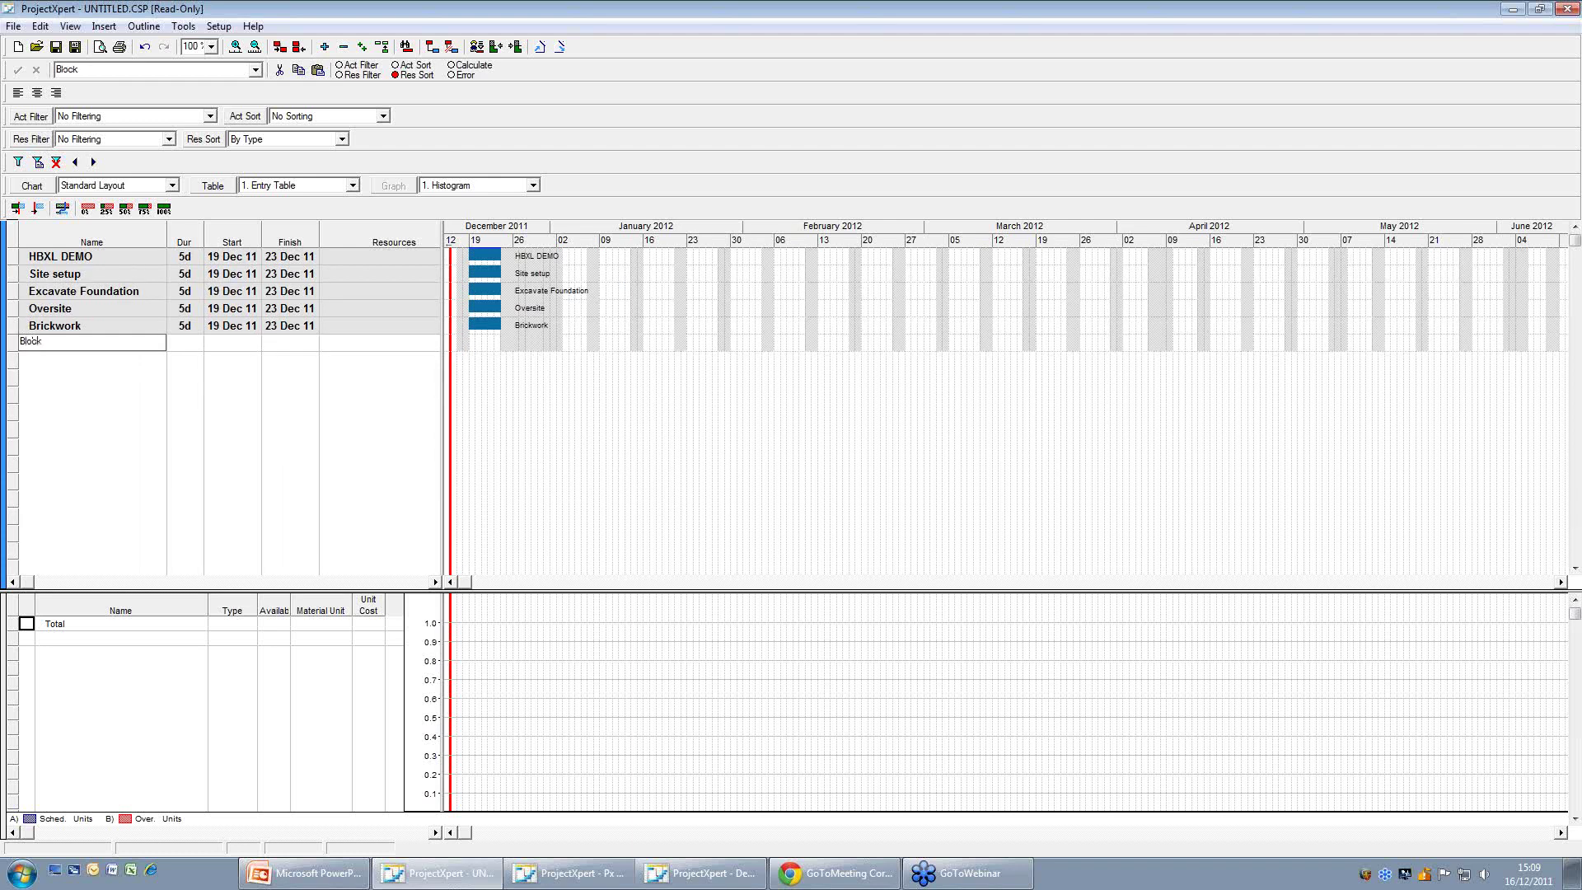
pyautogui.write('kwork')
pyautogui.press('Return')
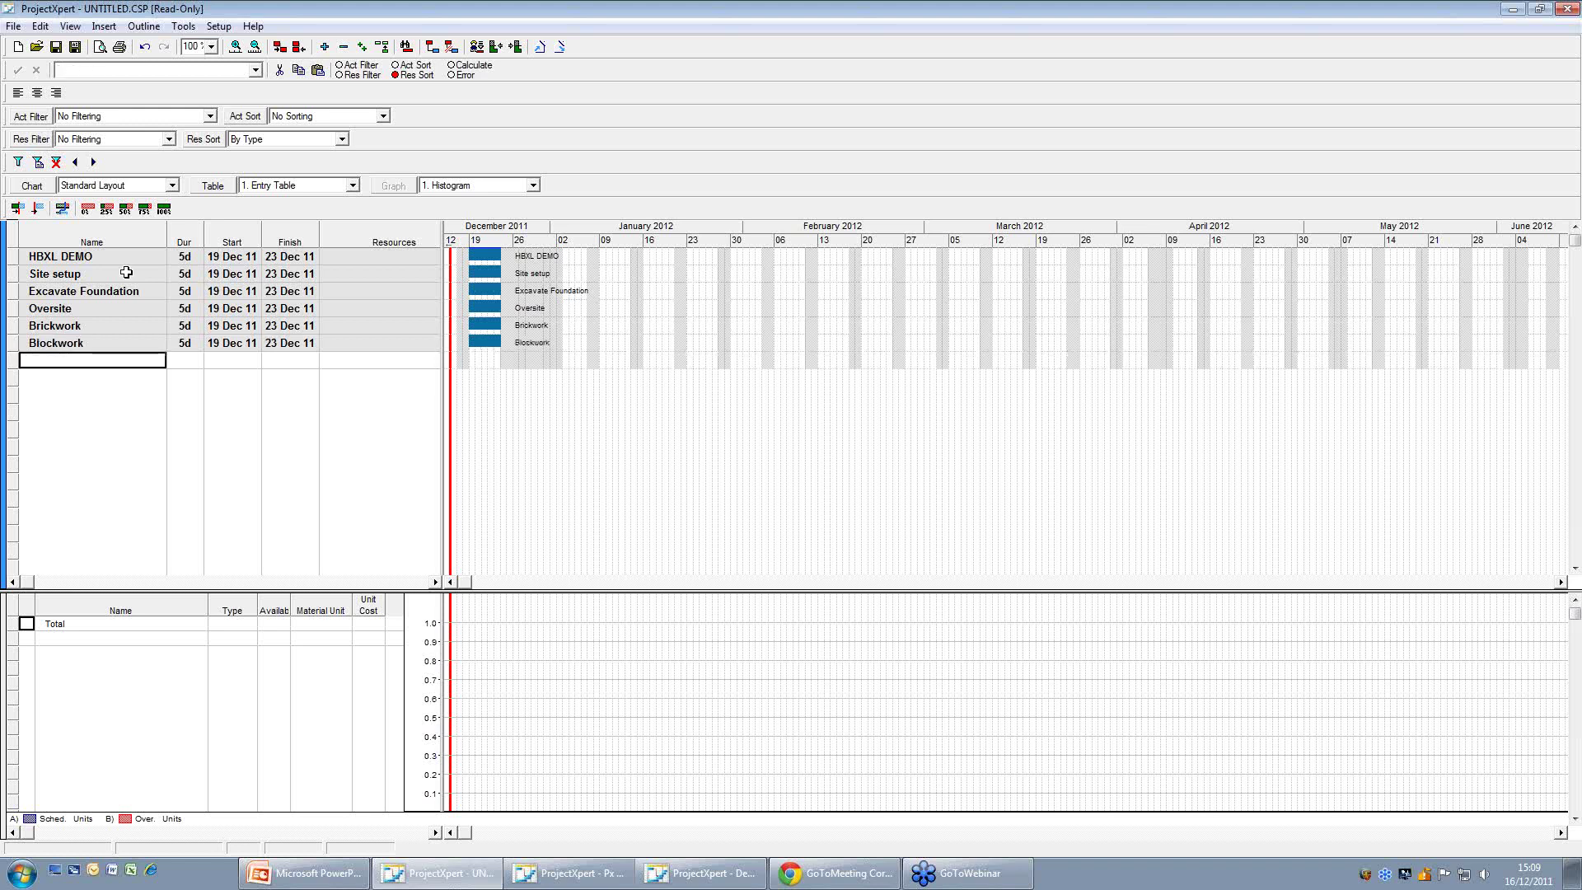
pyautogui.write('Roofw')
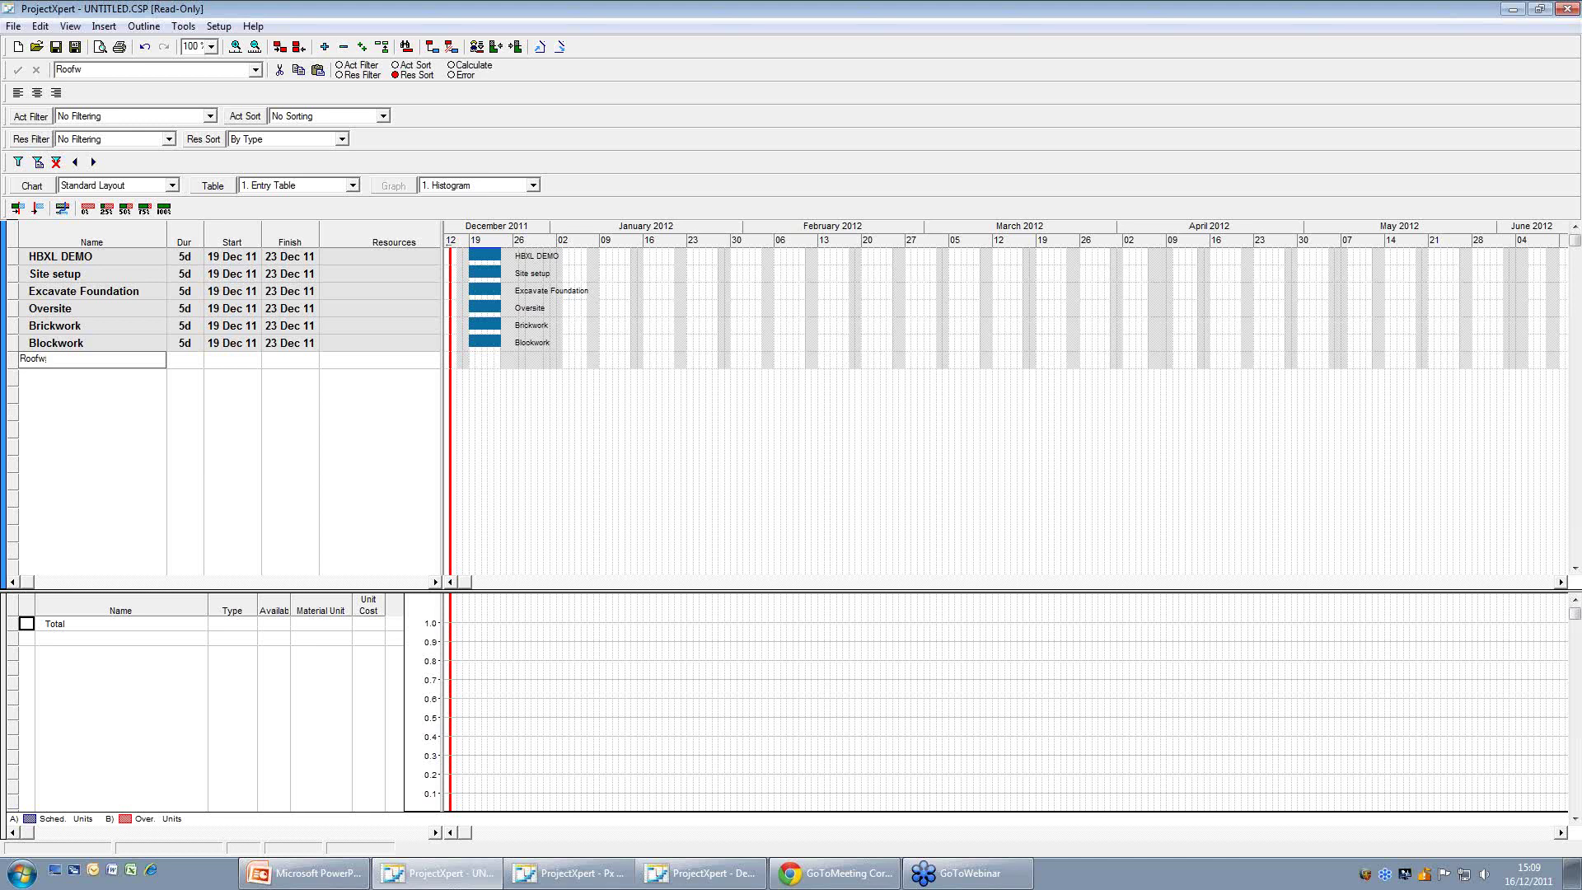
pyautogui.press('BackSpace')
pyautogui.write('Structure')
pyautogui.press('Return')
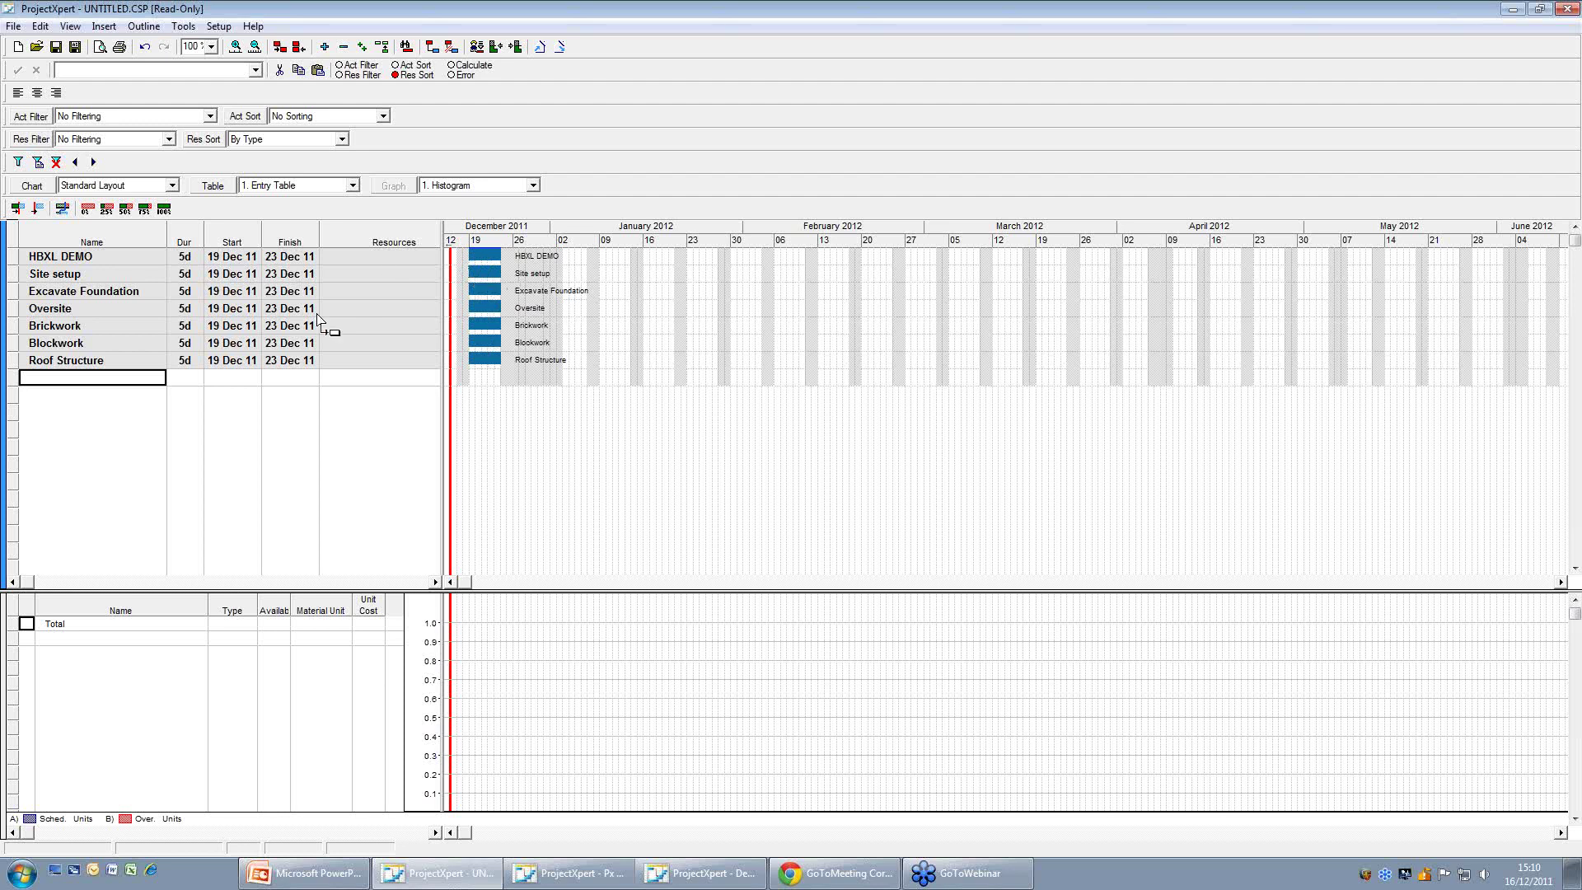
# Indent the activities from Site setup to Roof Structure beneath HBXL DEMO, making it their summary activity.
pyautogui.click(112, 254)
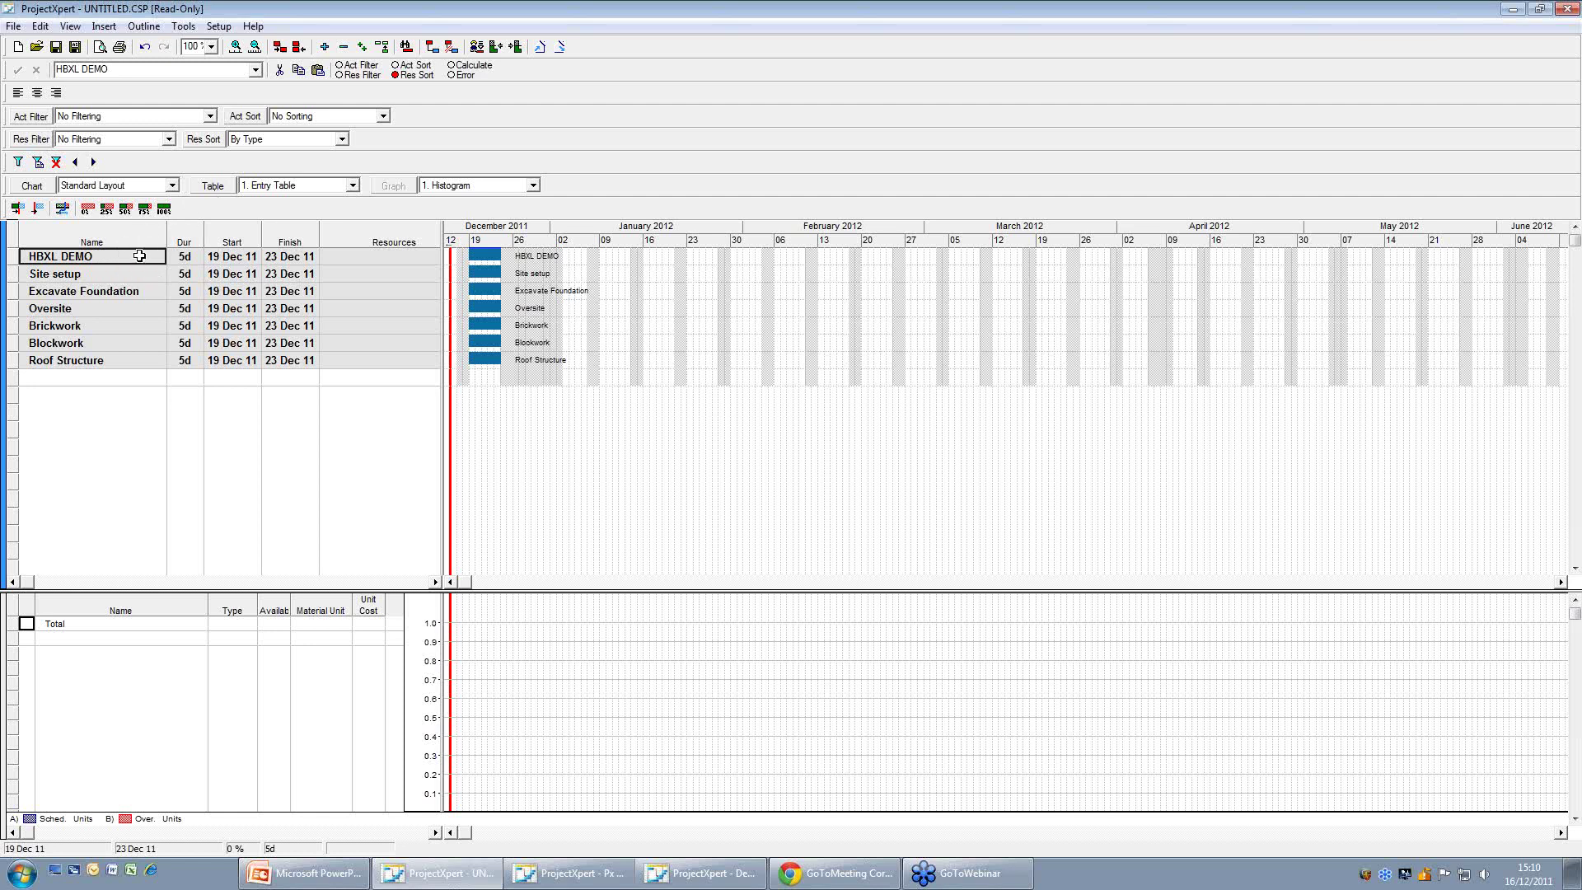
pyautogui.moveTo(139, 256); pyautogui.dragTo(133, 356)
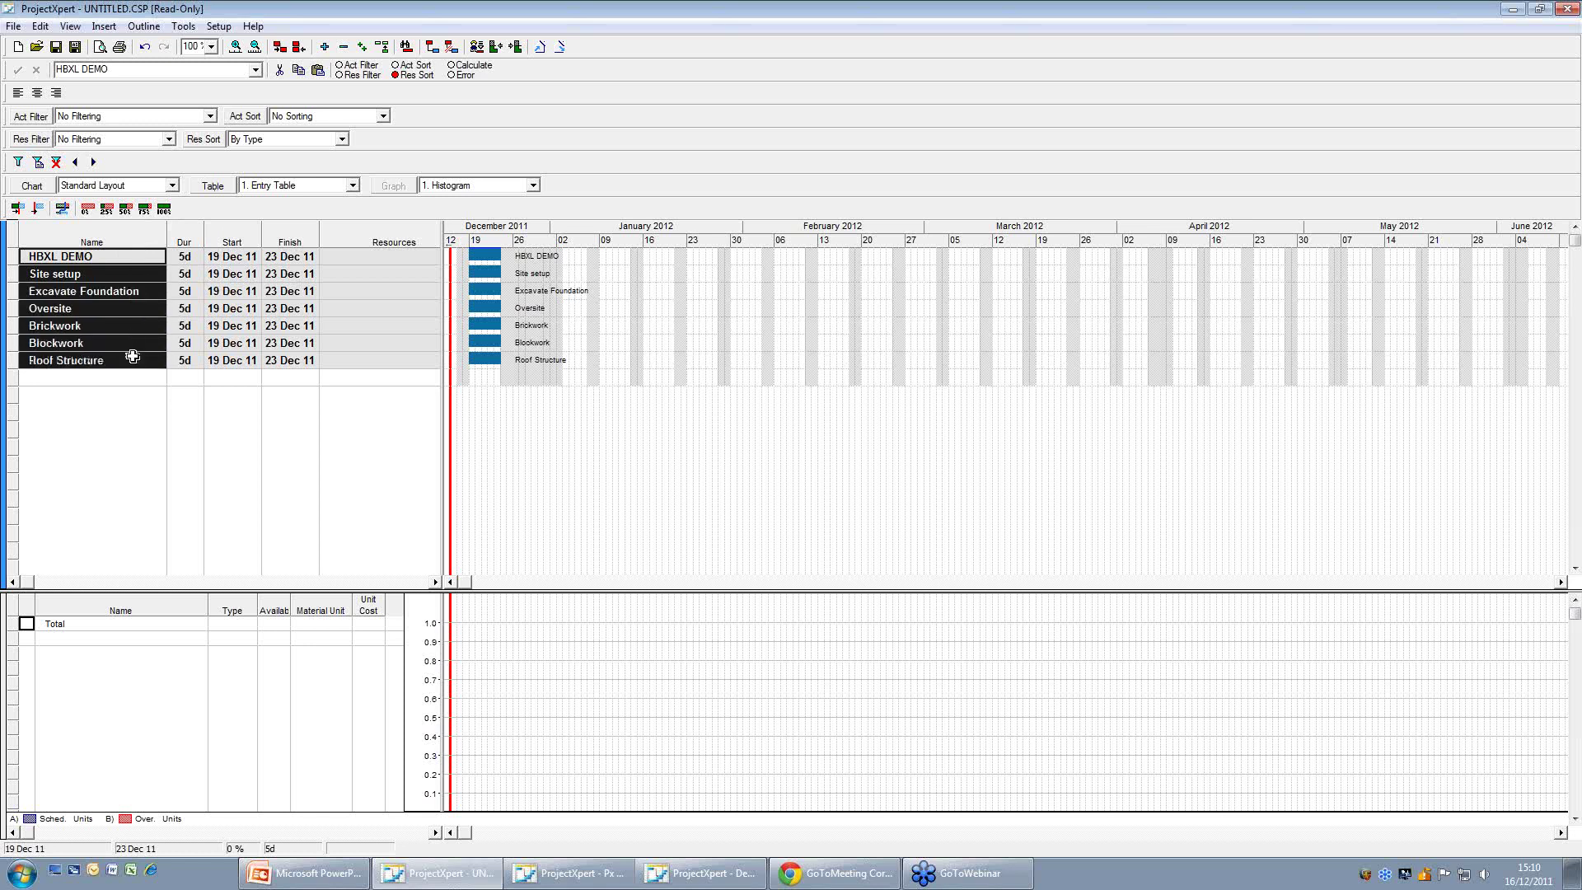
pyautogui.click(280, 48)
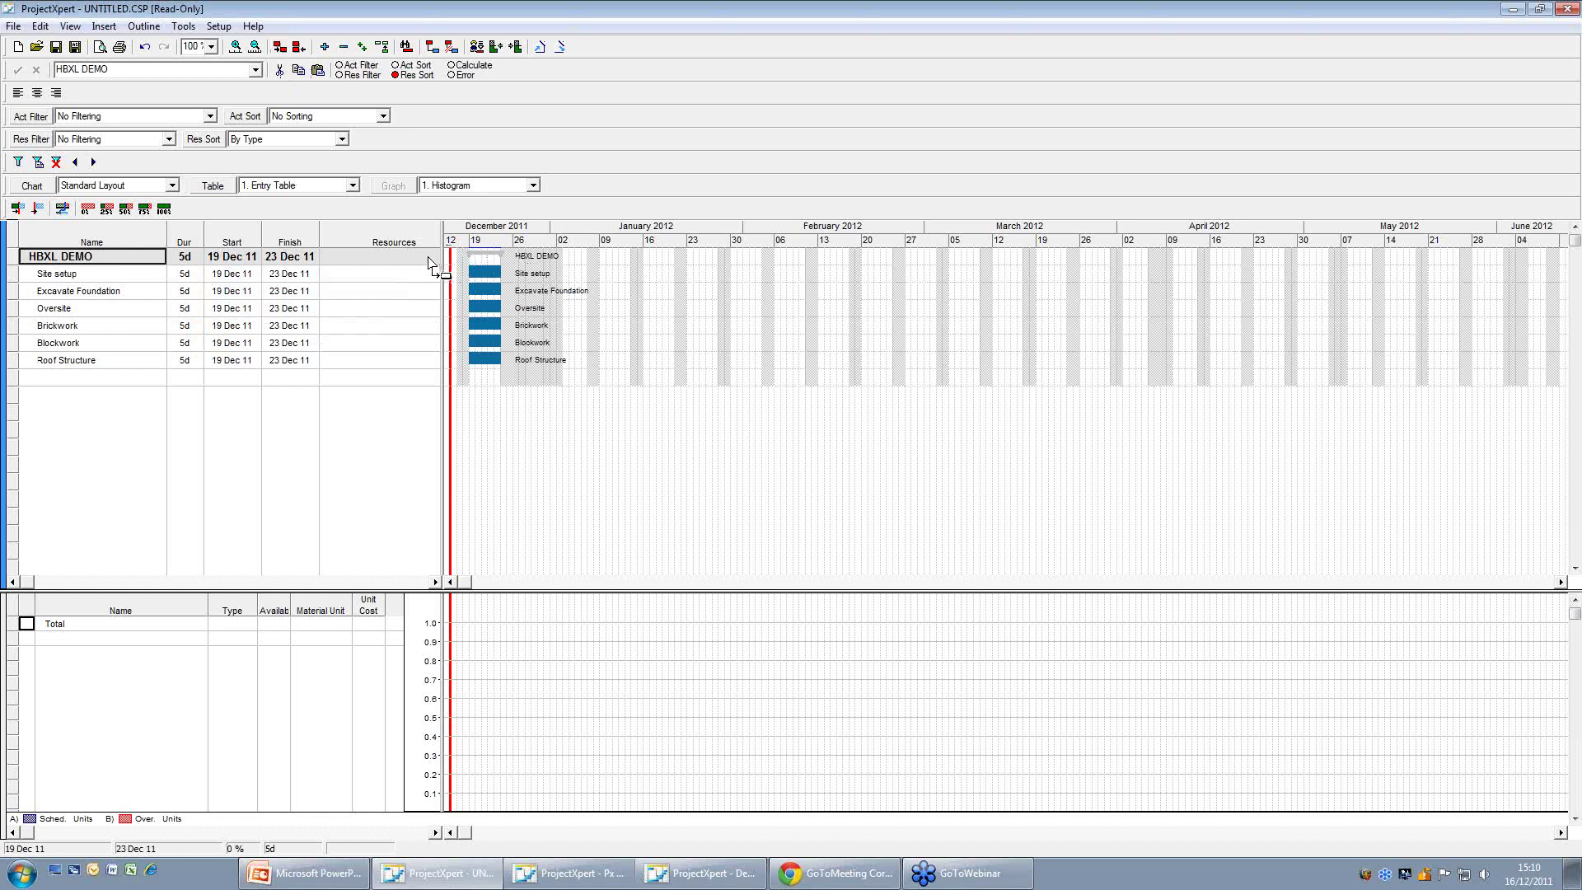
# Set the durations of Excavate Foundation and Oversite to 10 days each and Brickwork to 15 days.
pyautogui.click(188, 292)
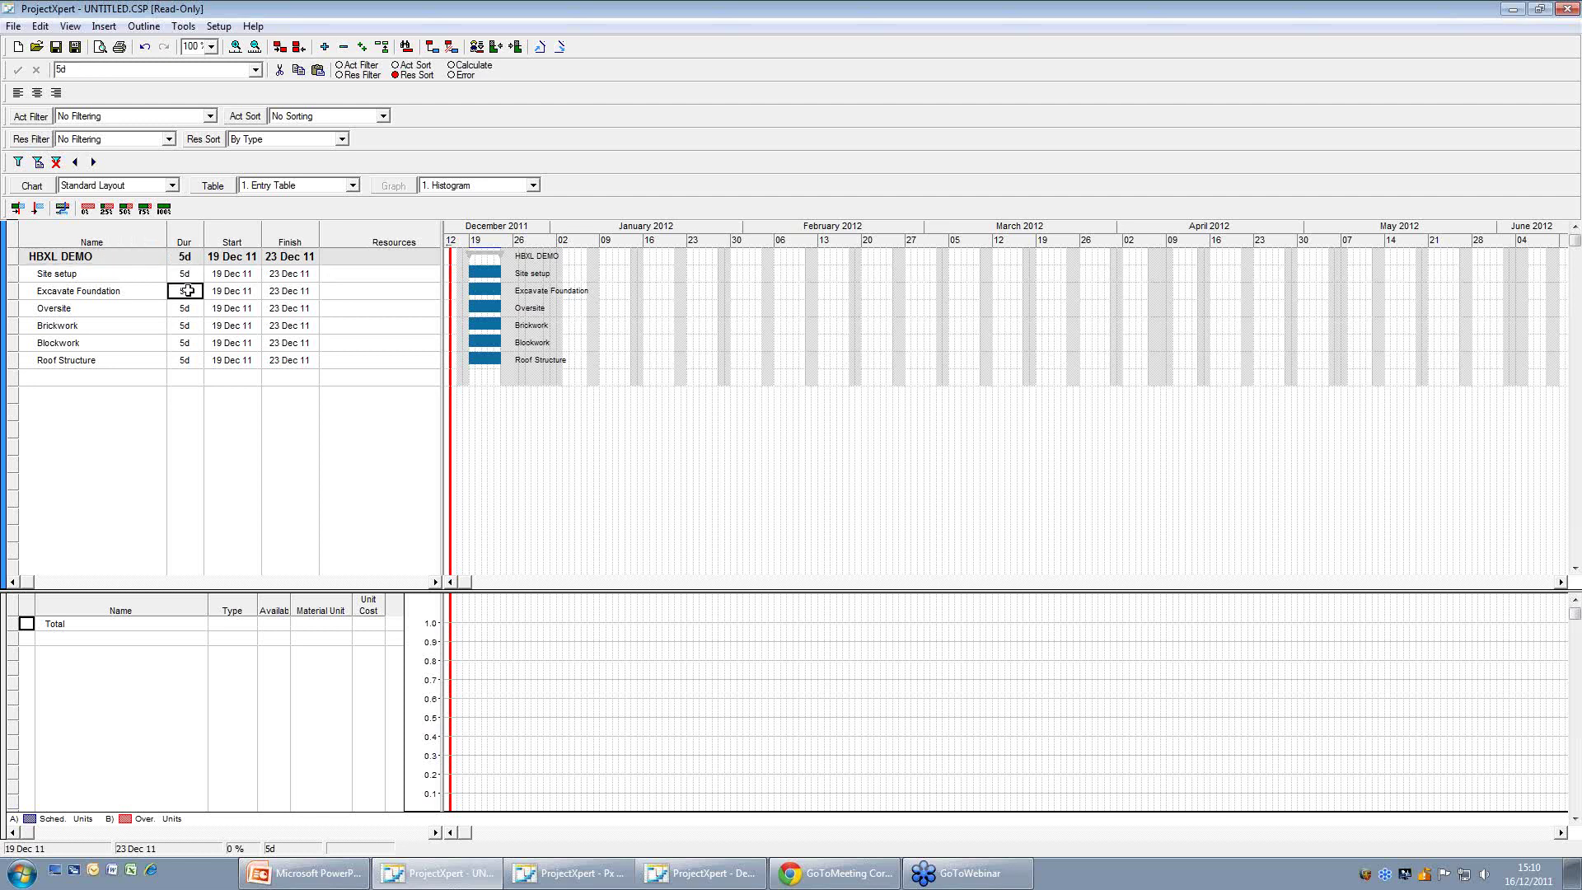
pyautogui.write('10')
pyautogui.click(190, 306)
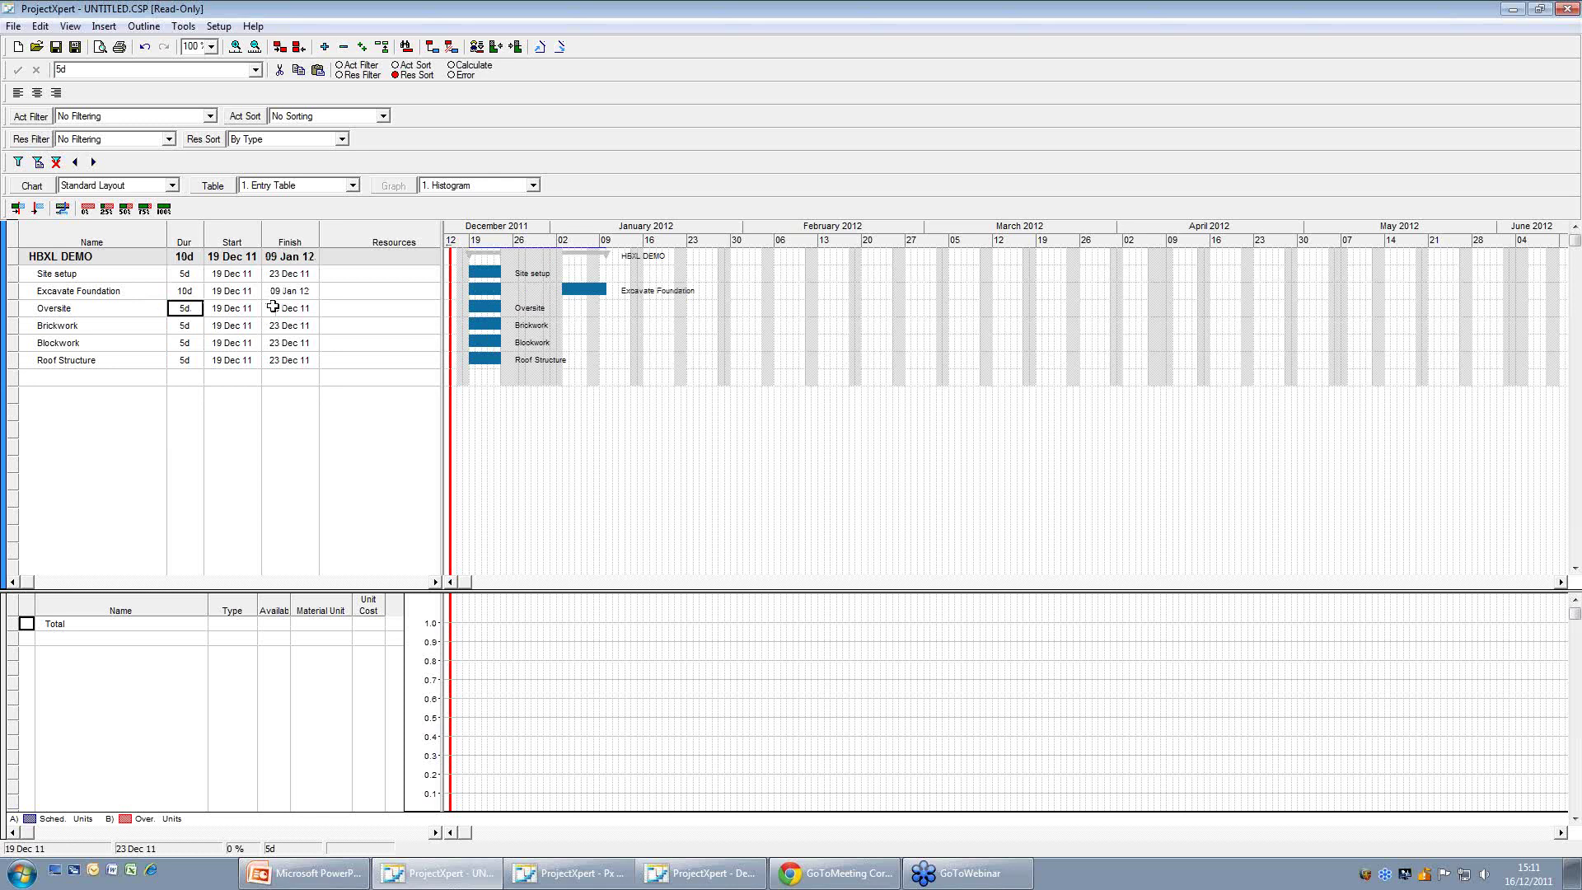
pyautogui.write('10')
pyautogui.click(186, 325)
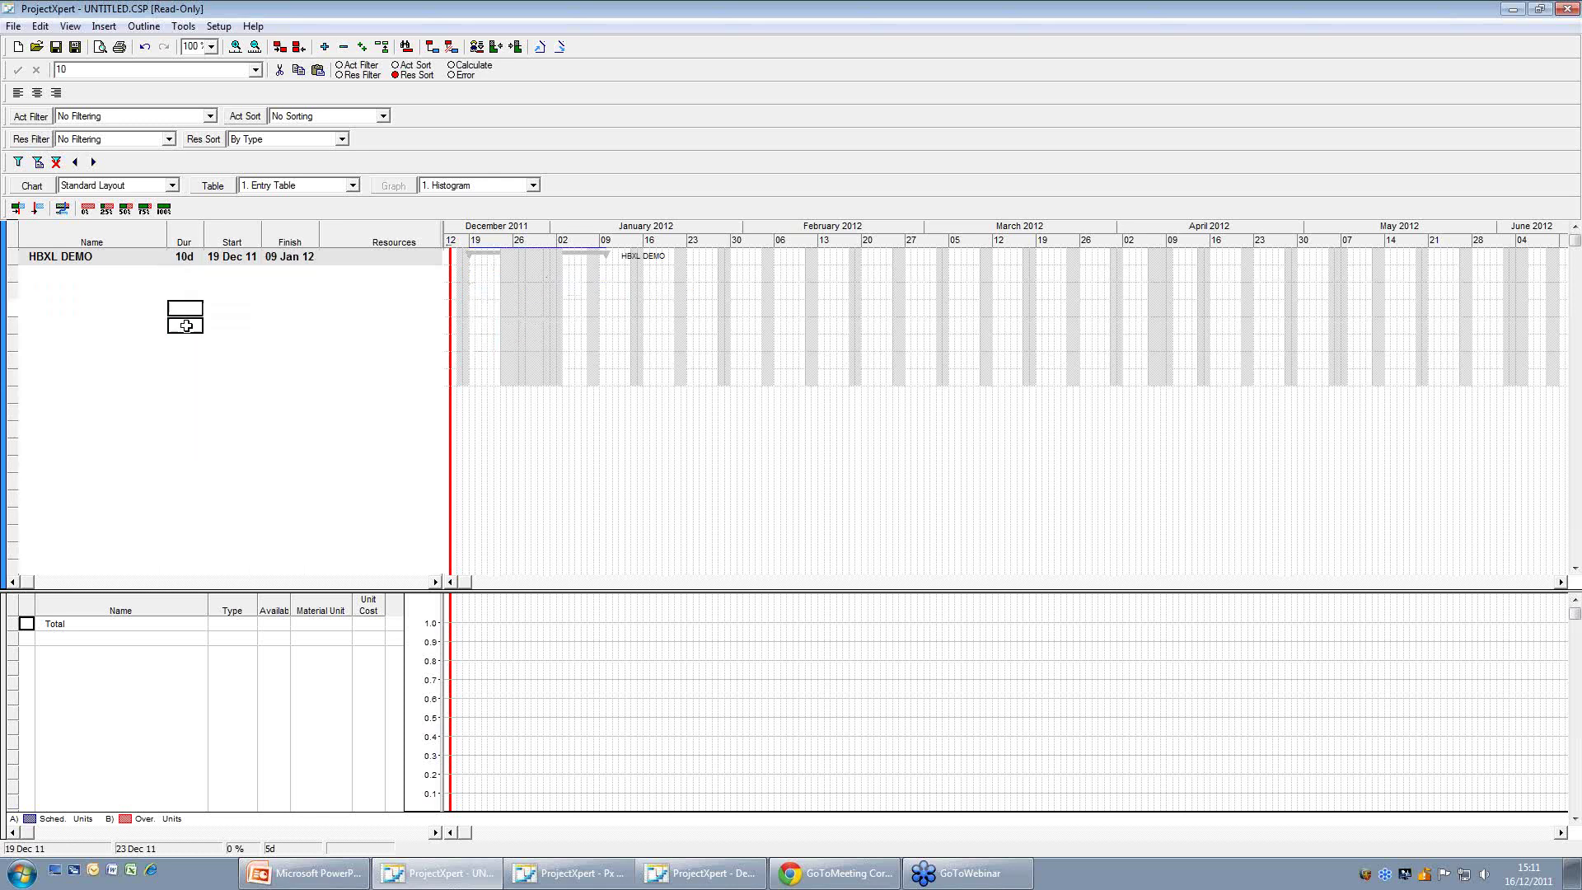
pyautogui.write('15')
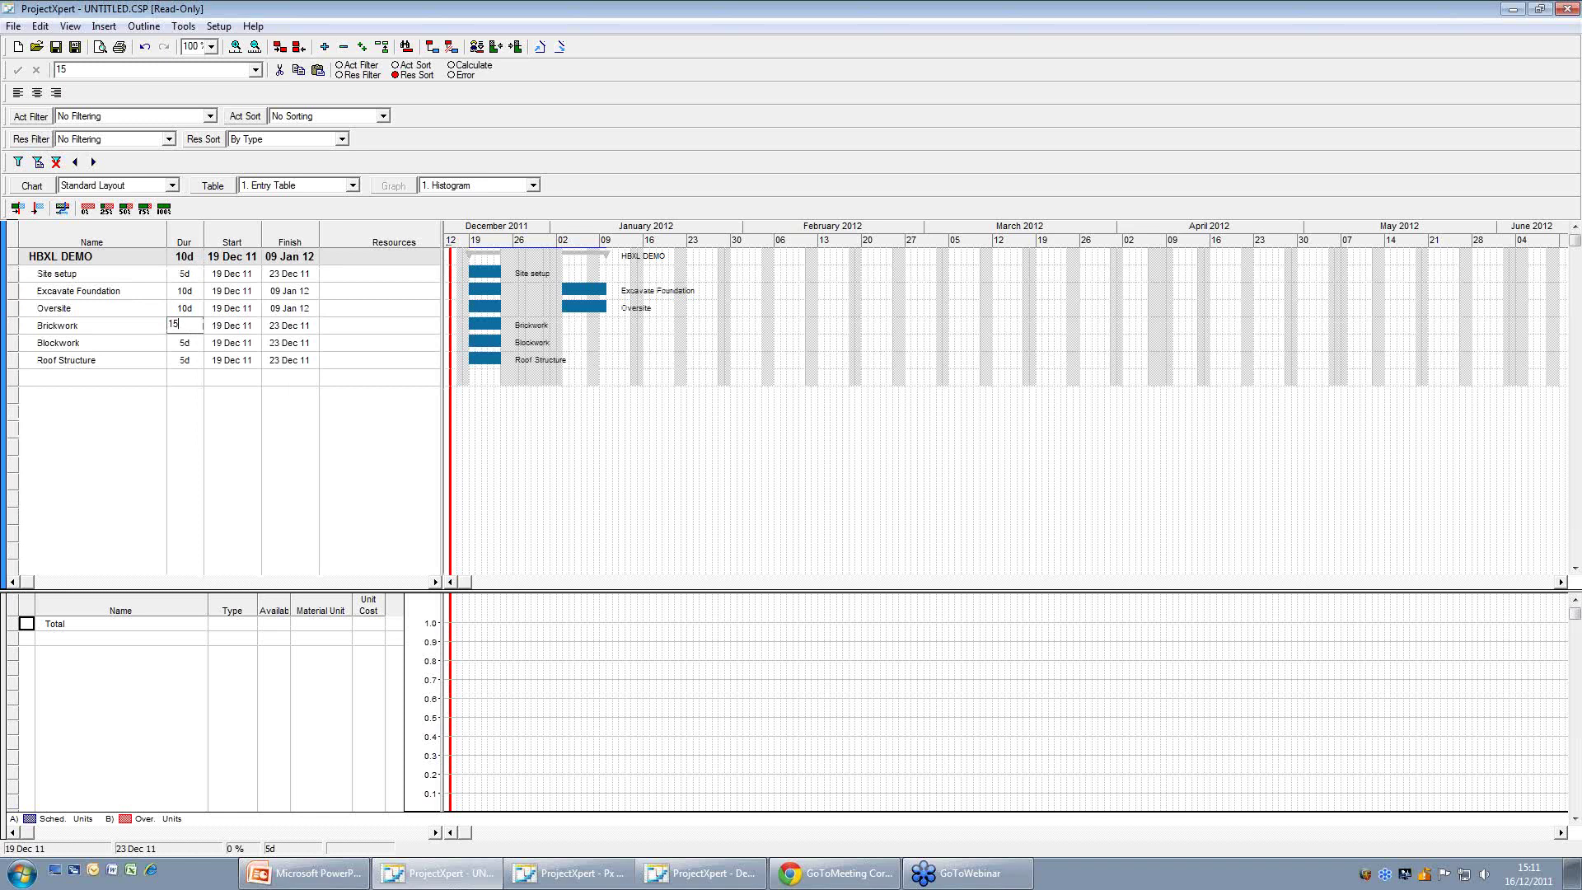
# Set the durations of Blockwork and Roof Structure to 10 days each.
pyautogui.click(199, 340)
pyautogui.write('10')
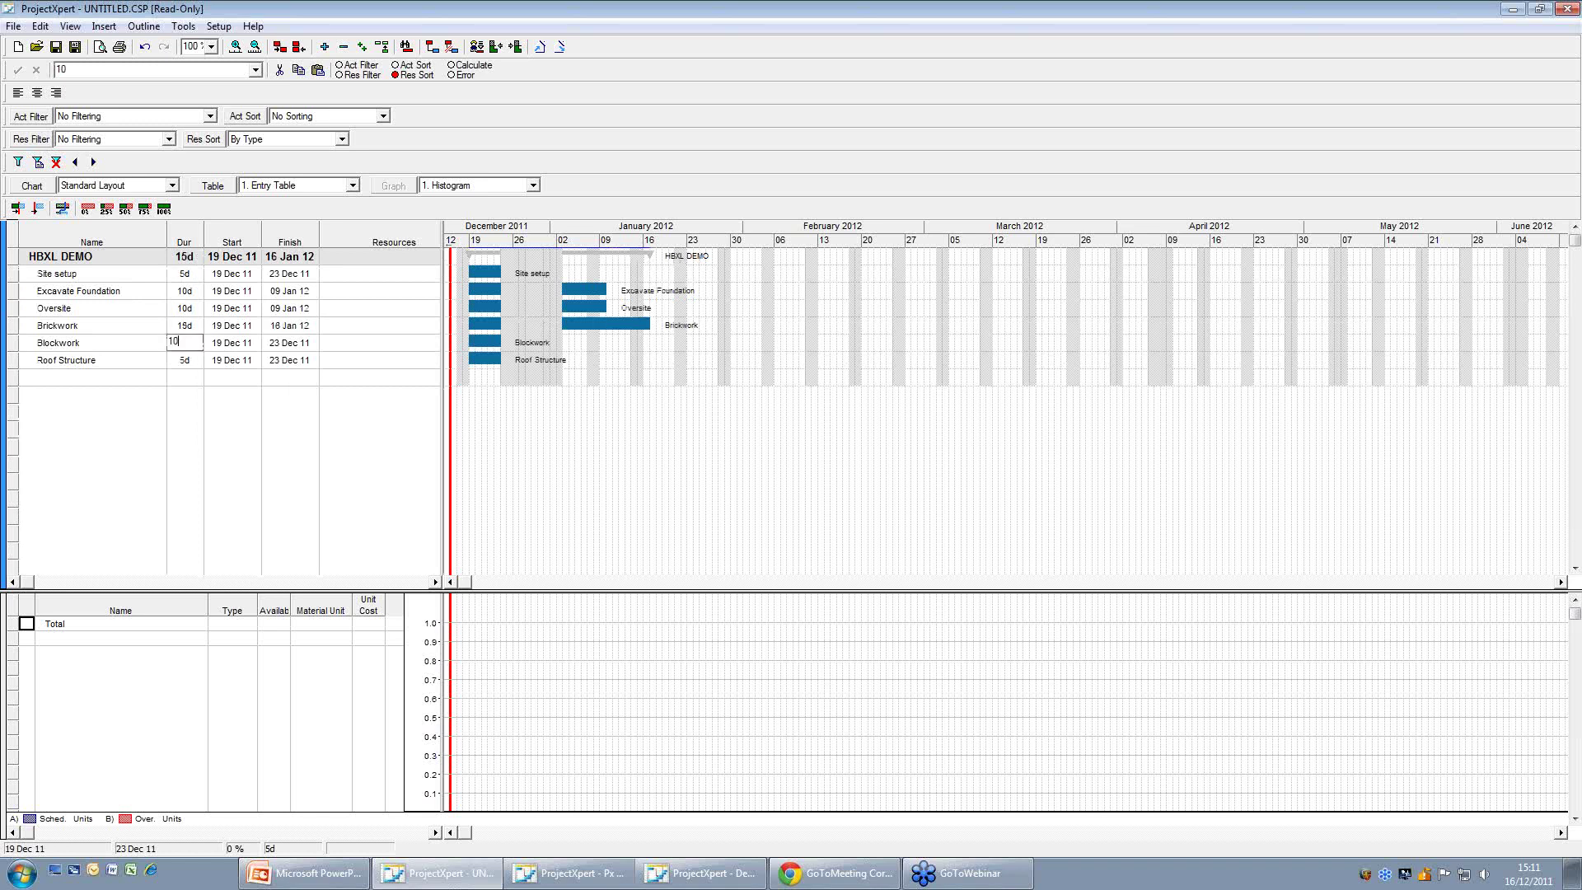
pyautogui.click(192, 359)
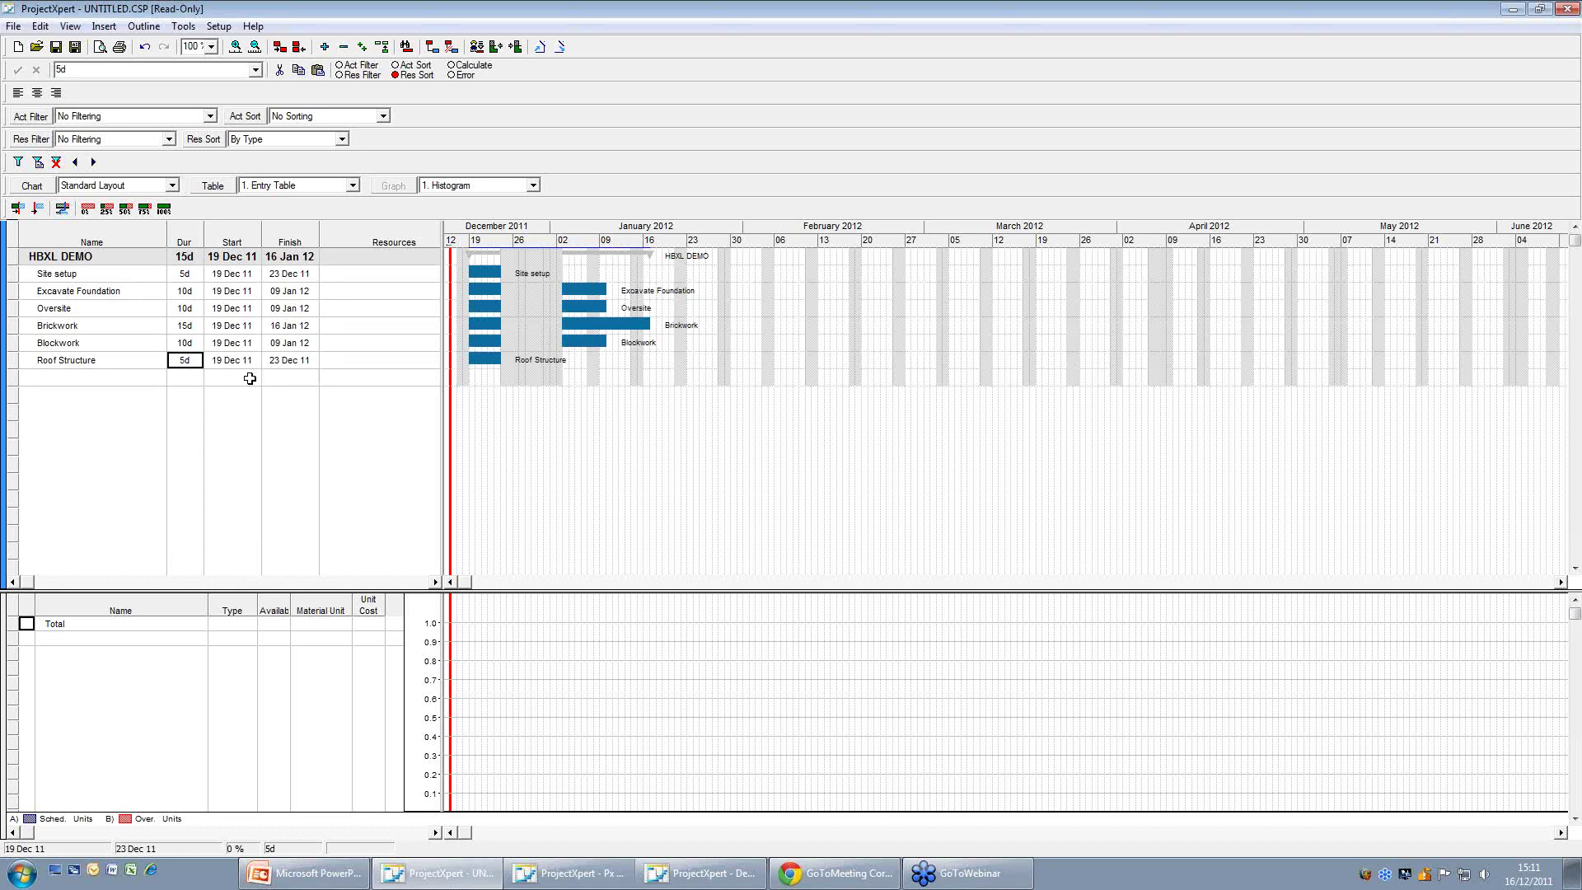
pyautogui.write('10')
pyautogui.click(177, 375)
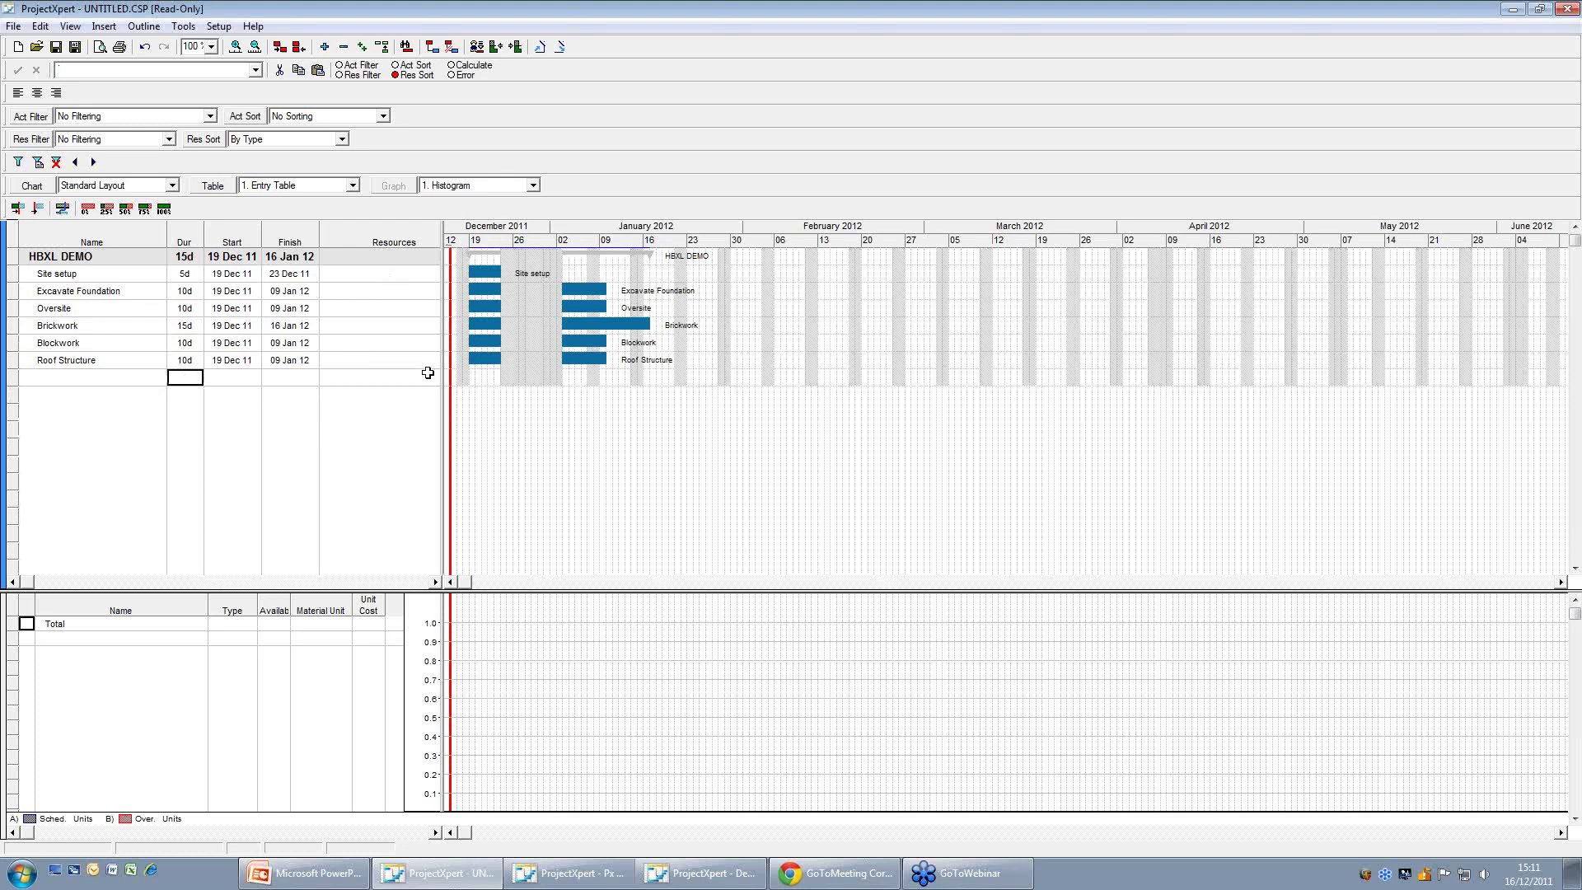
# Widen the activity table and narrow its Resources column to bring the Predecessors column into view.
pyautogui.moveTo(440, 373); pyautogui.dragTo(462, 369)
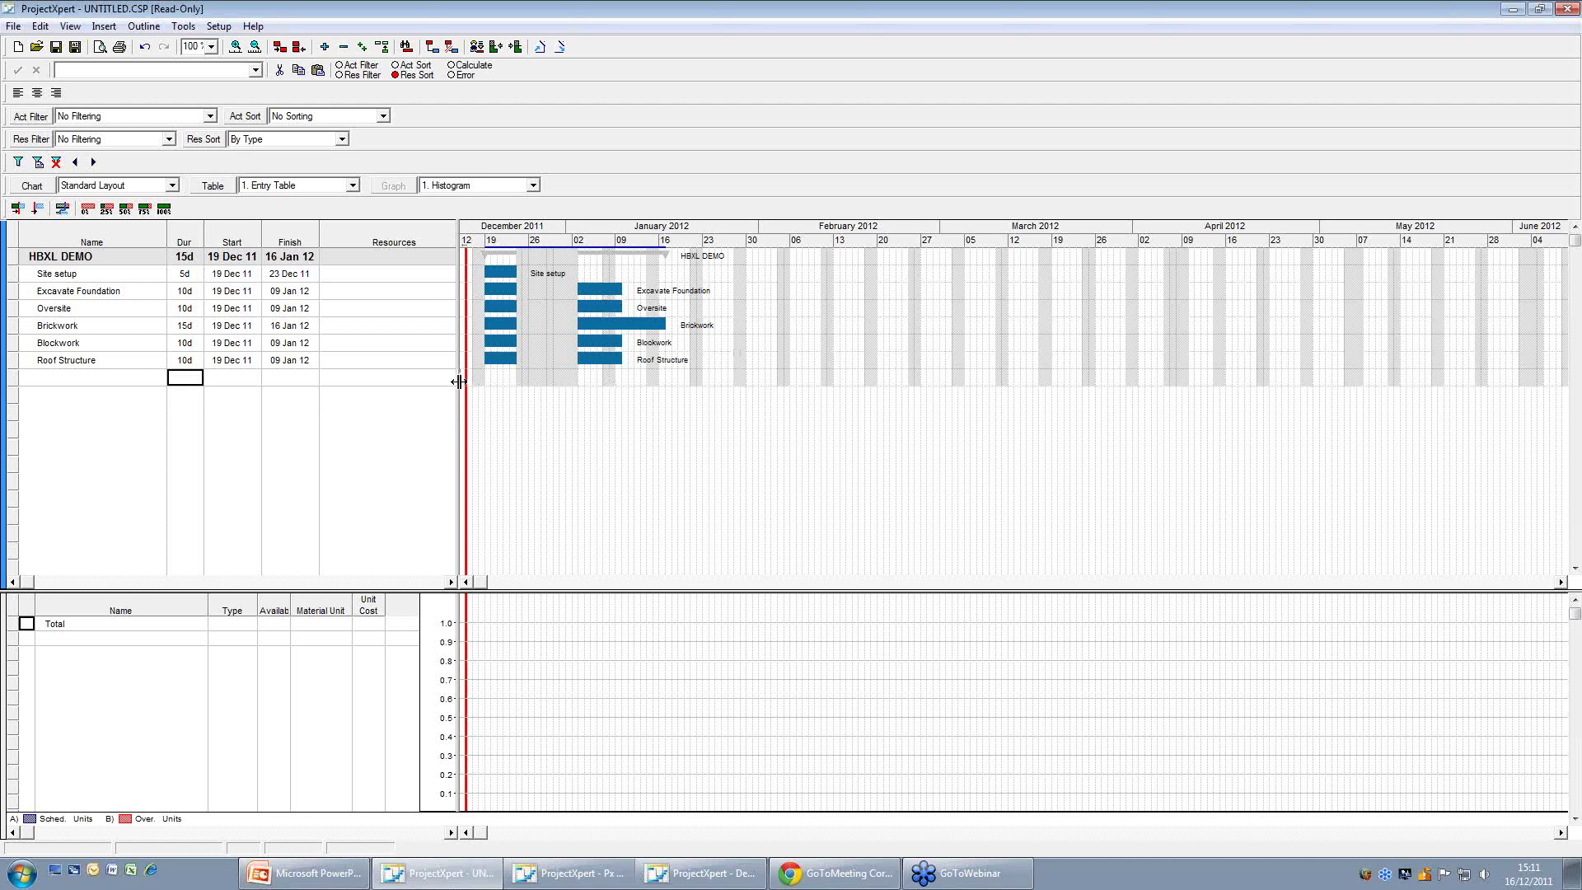
pyautogui.moveTo(458, 382); pyautogui.dragTo(498, 382)
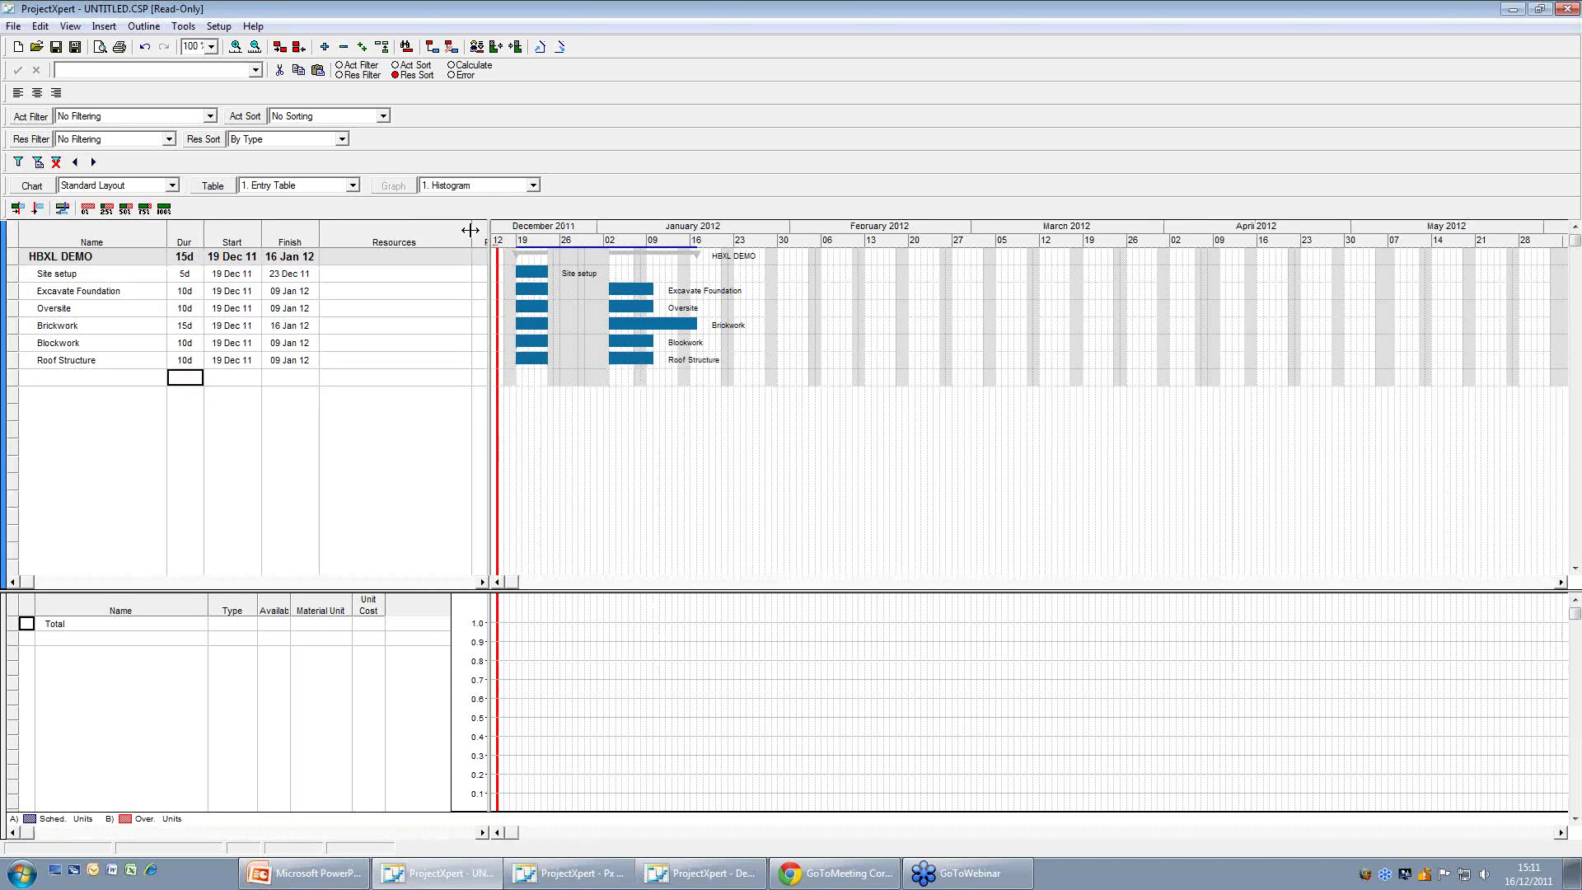
pyautogui.moveTo(469, 230); pyautogui.dragTo(334, 230)
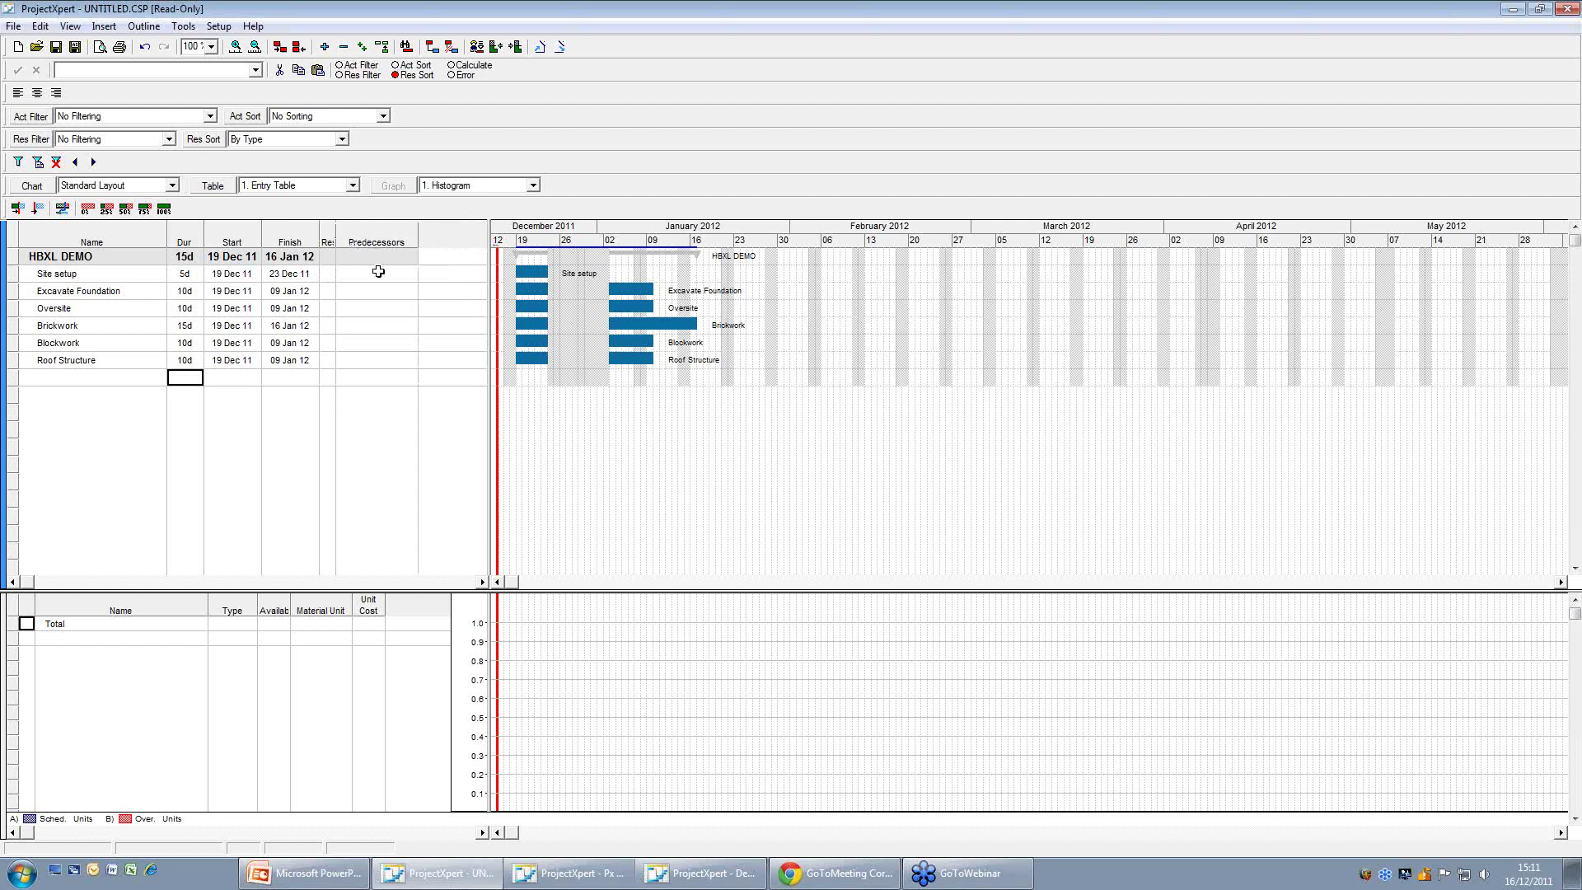
# Check Site setup's ID in its activity details and enter 2 as the predecessor of Excavate Foundation.
pyautogui.doubleClick(72, 273)
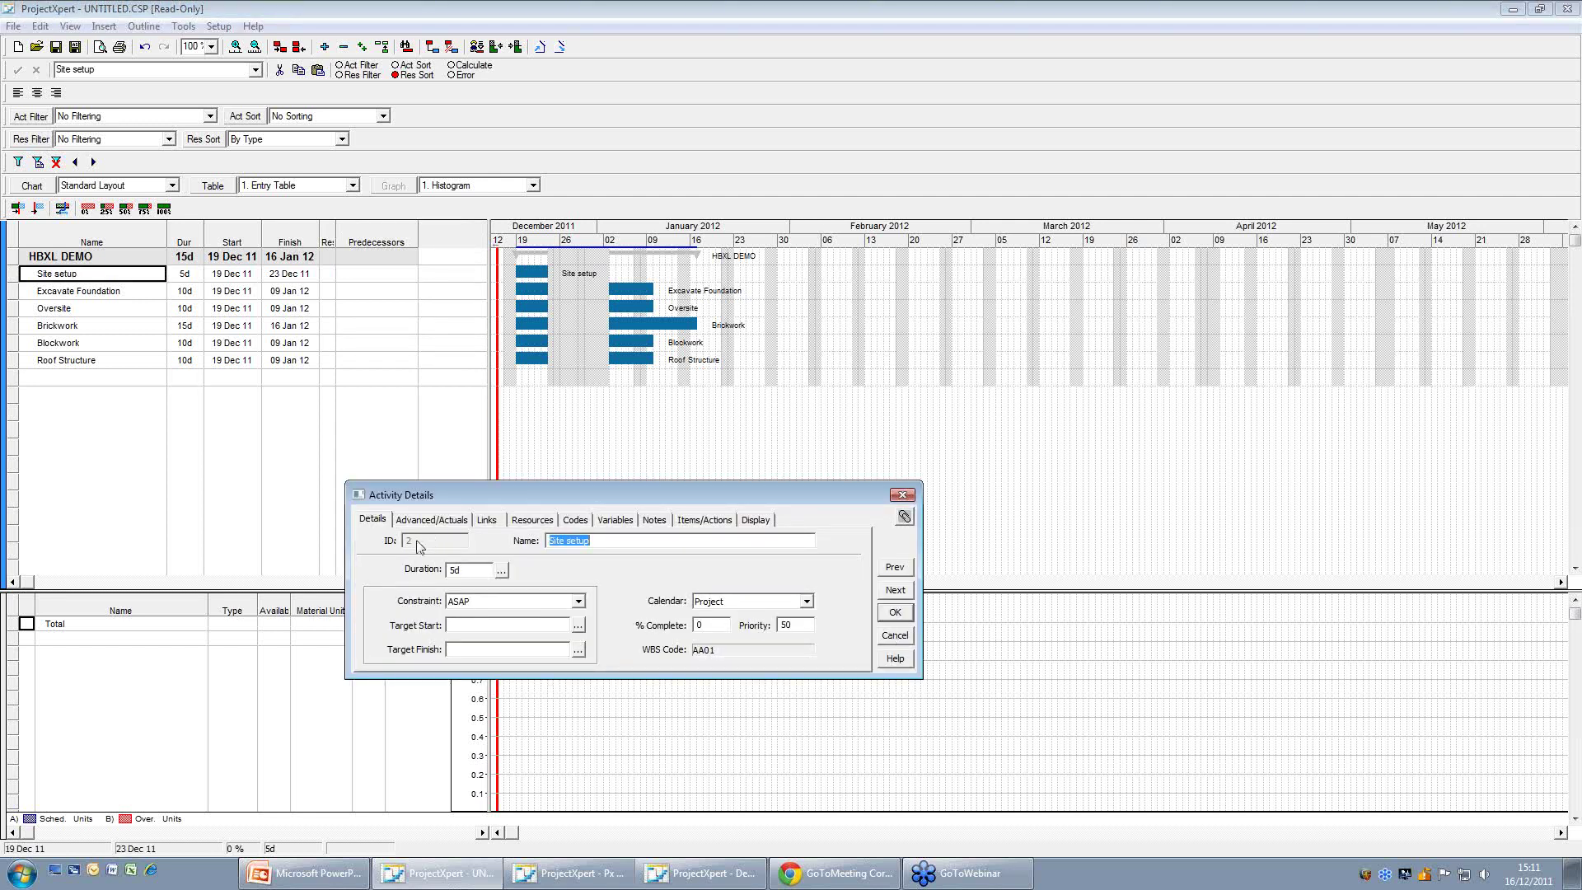
pyautogui.click(895, 612)
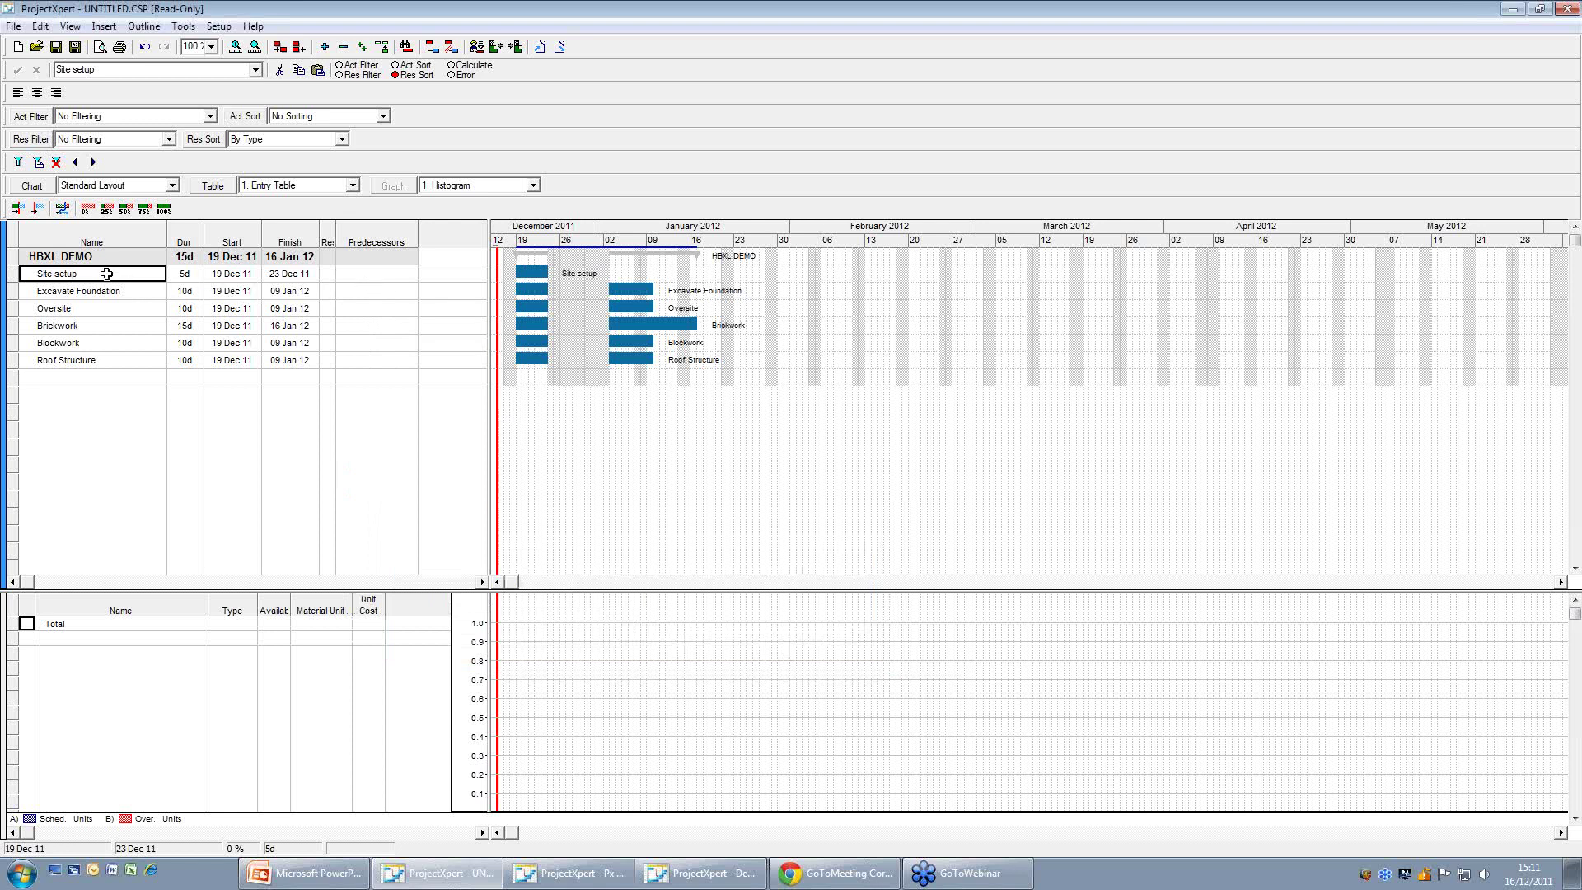
pyautogui.moveTo(125, 273); pyautogui.dragTo(379, 291)
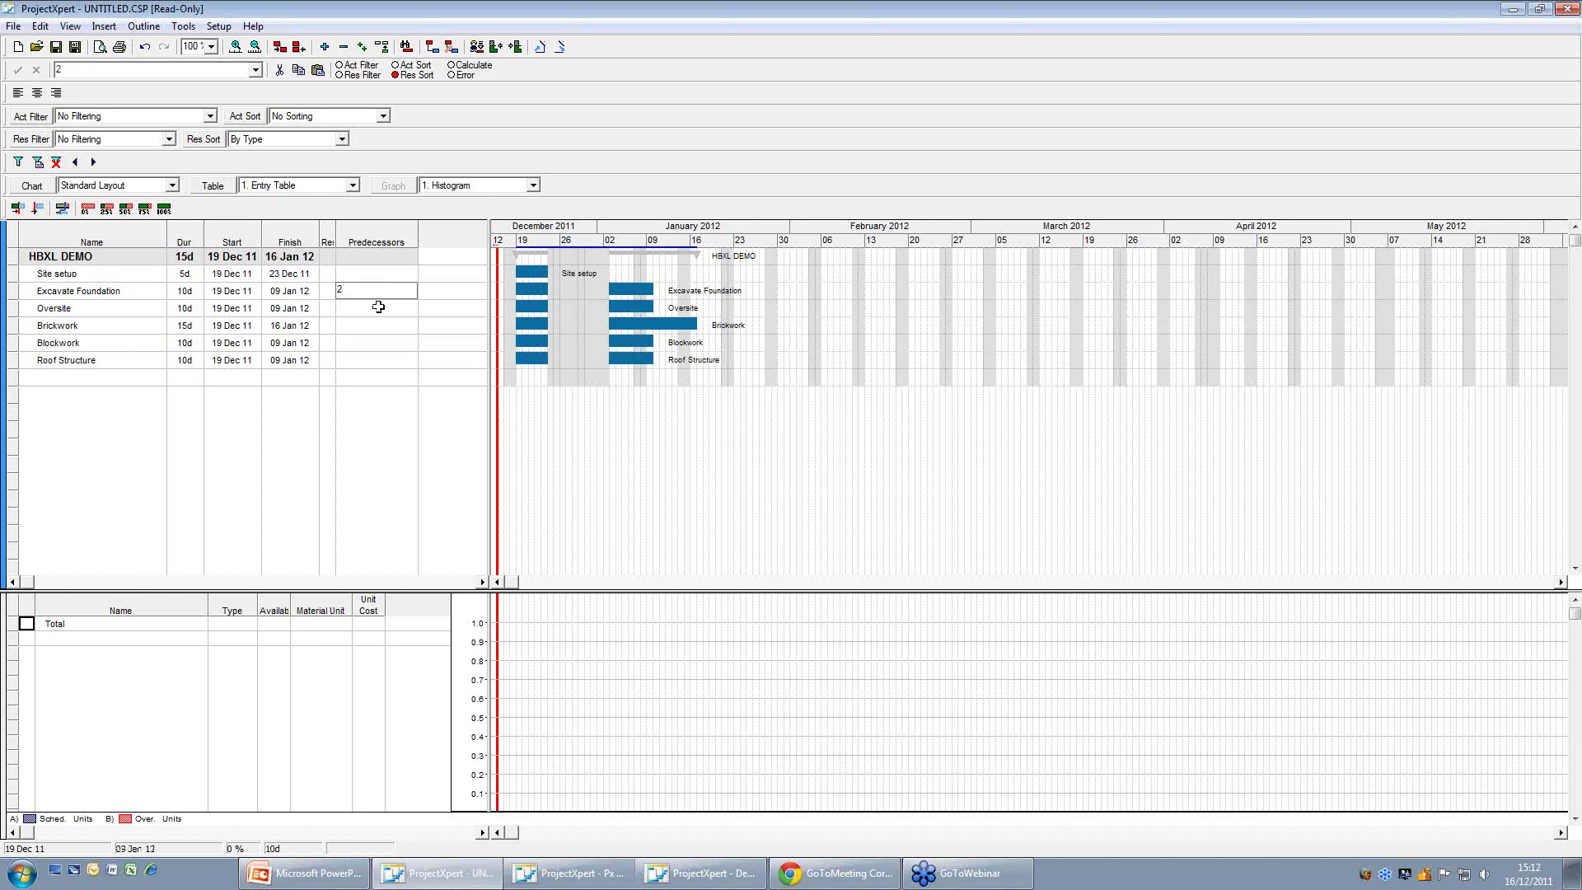
pyautogui.click(378, 306)
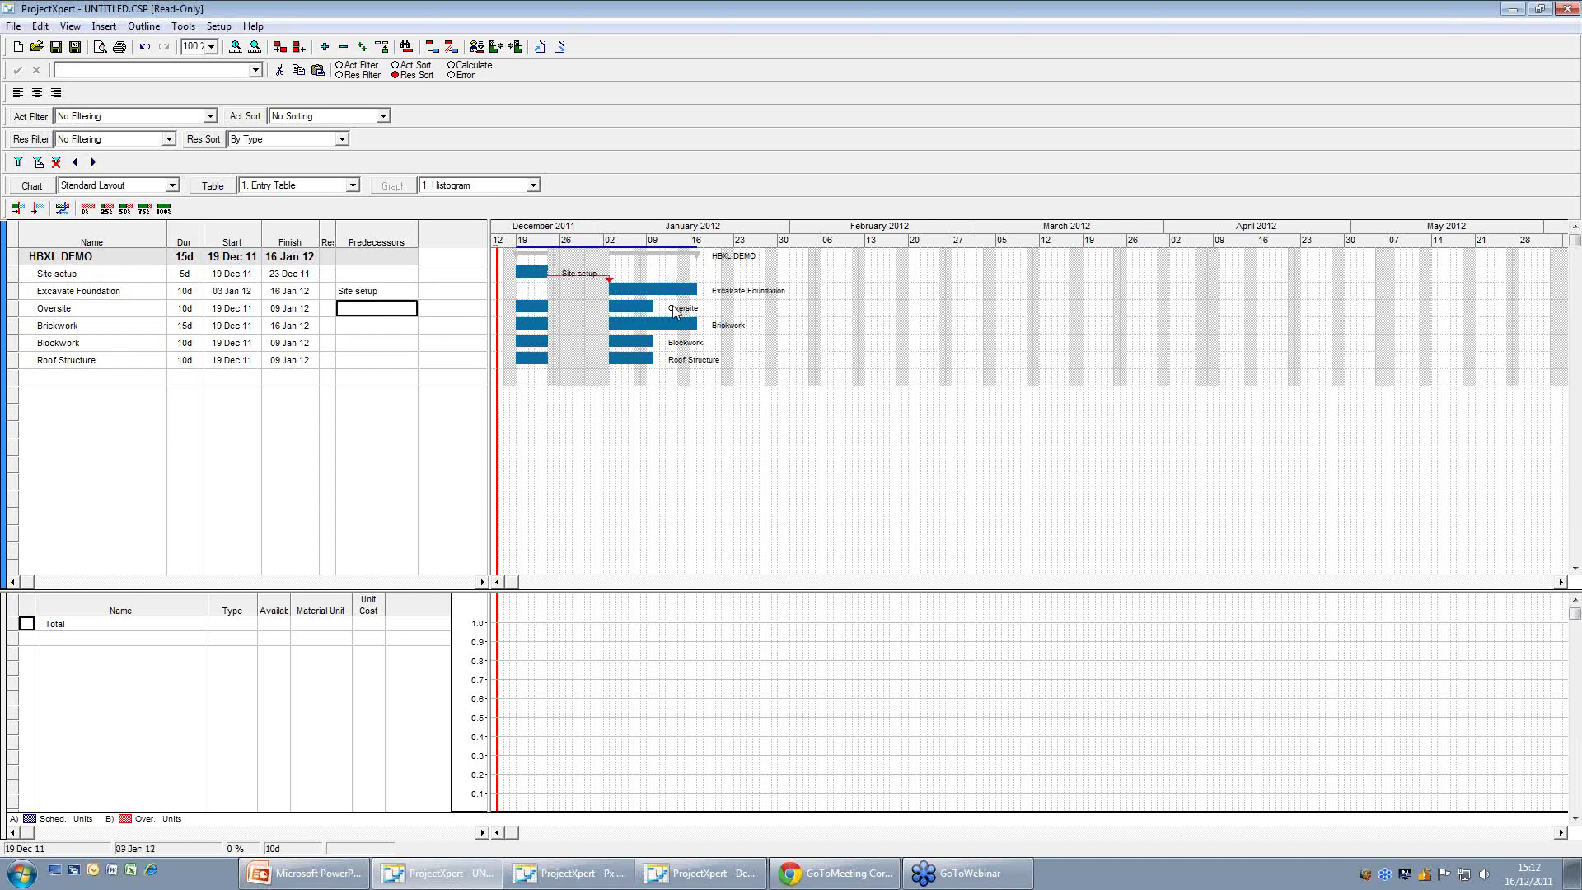
# Set activity 3, Excavate Foundation, as the predecessor of Oversite, and Oversite as the predecessor of Brickwork.
pyautogui.moveTo(628, 307); pyautogui.dragTo(224, 320)
pyautogui.write('3')
pyautogui.press('Return')
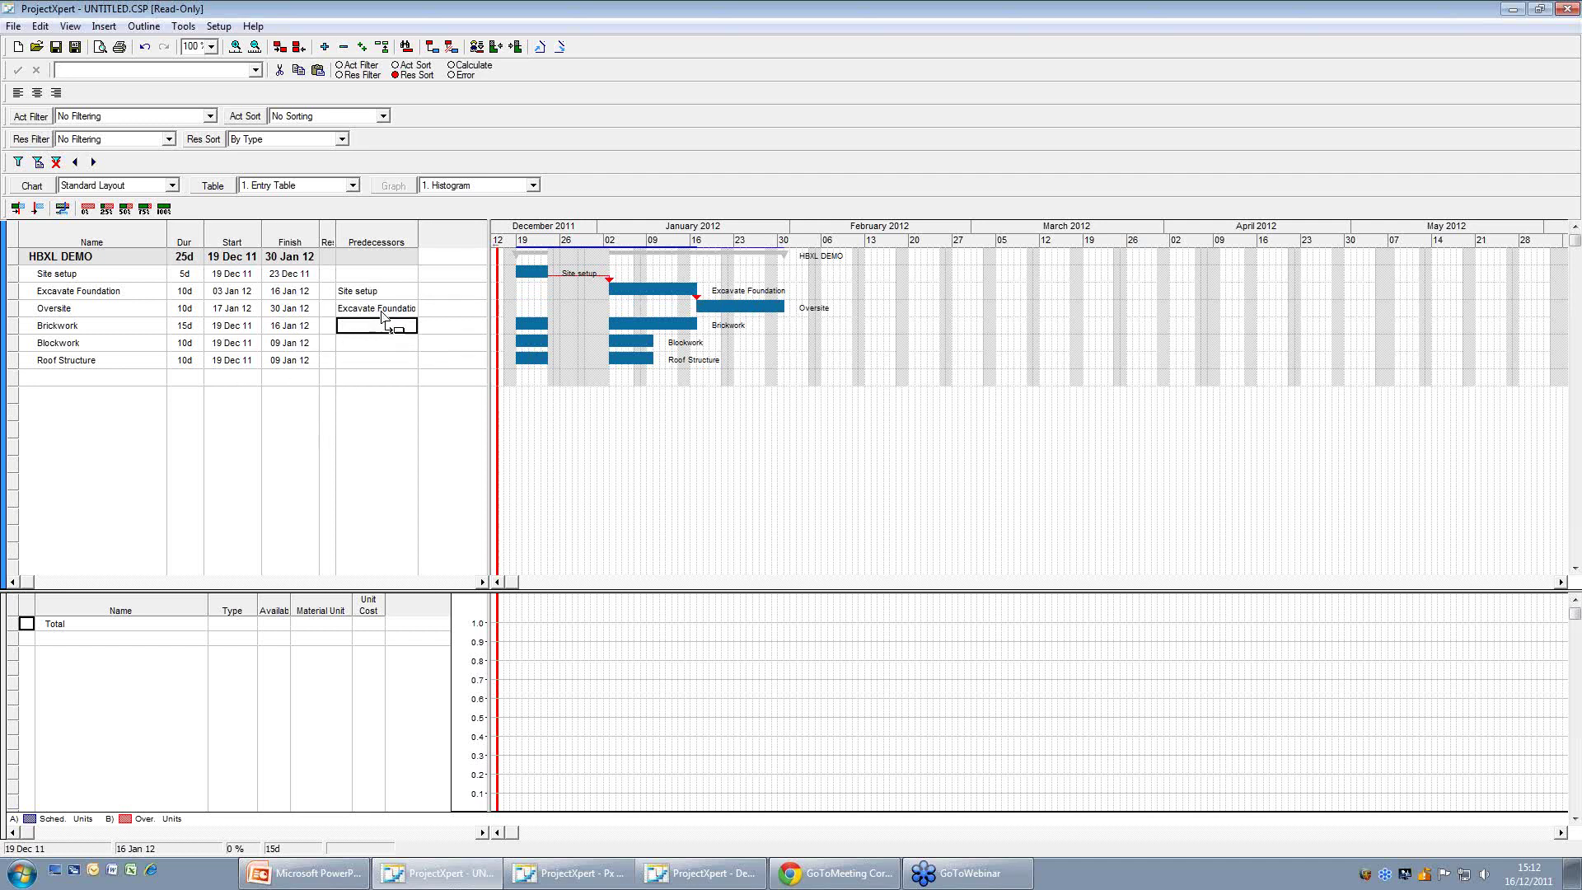
pyautogui.write('Oversite')
pyautogui.press('Return')
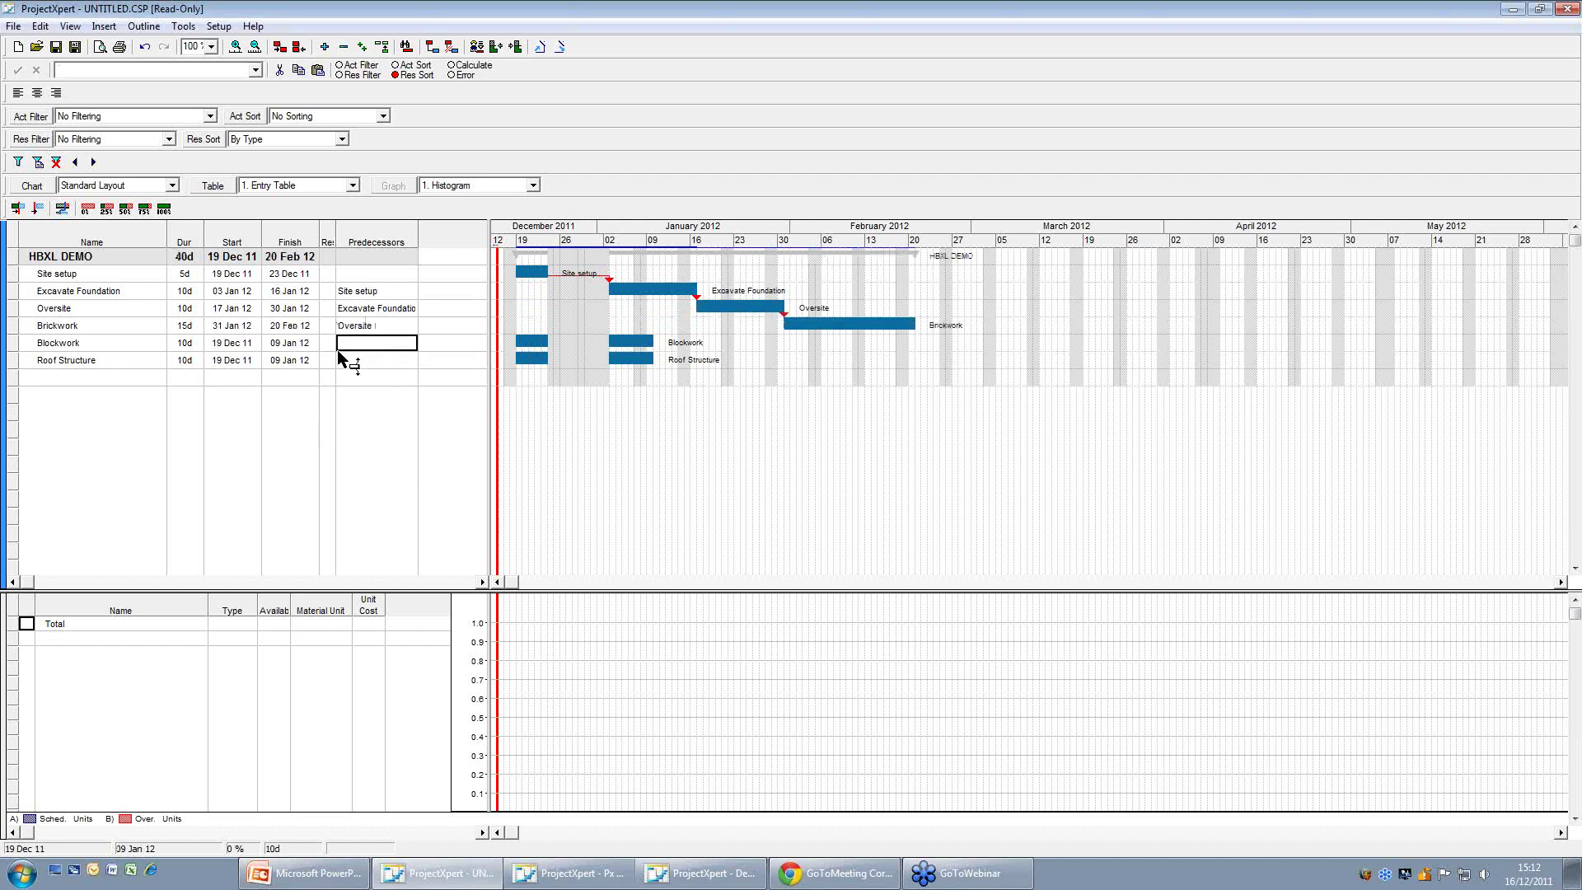
# Set activity 4 as the predecessor of Blockwork, and activities 5 and 6 as the predecessors of Roof Structure.
pyautogui.write('4')
pyautogui.press('Return')
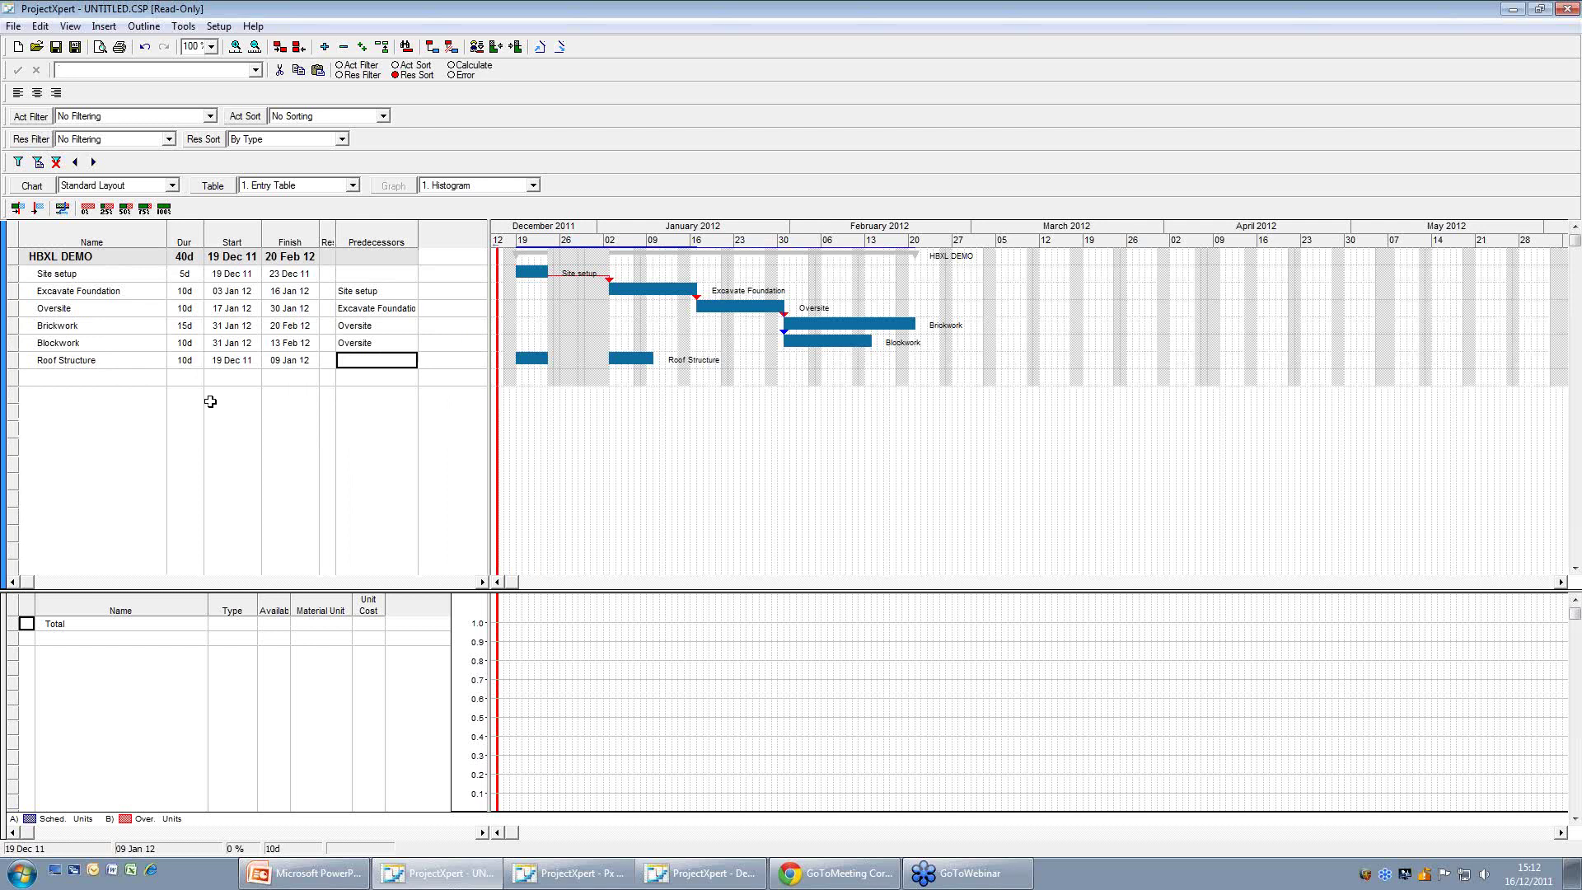
pyautogui.write('5,6')
pyautogui.click(381, 379)
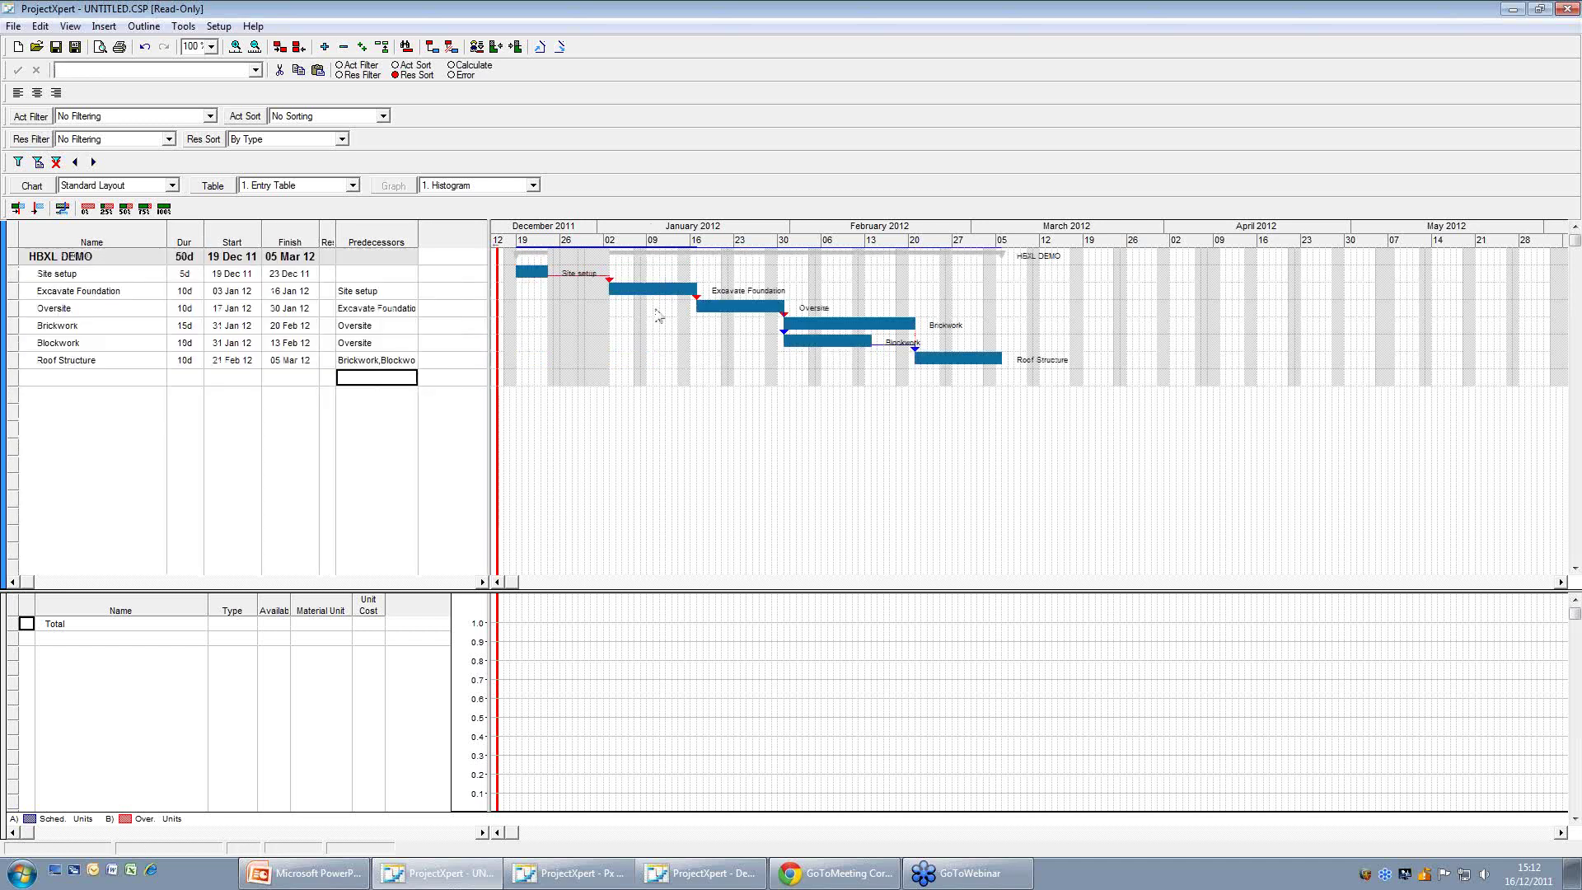
# Change the Gantt chart layout to Default.
pyautogui.click(173, 185)
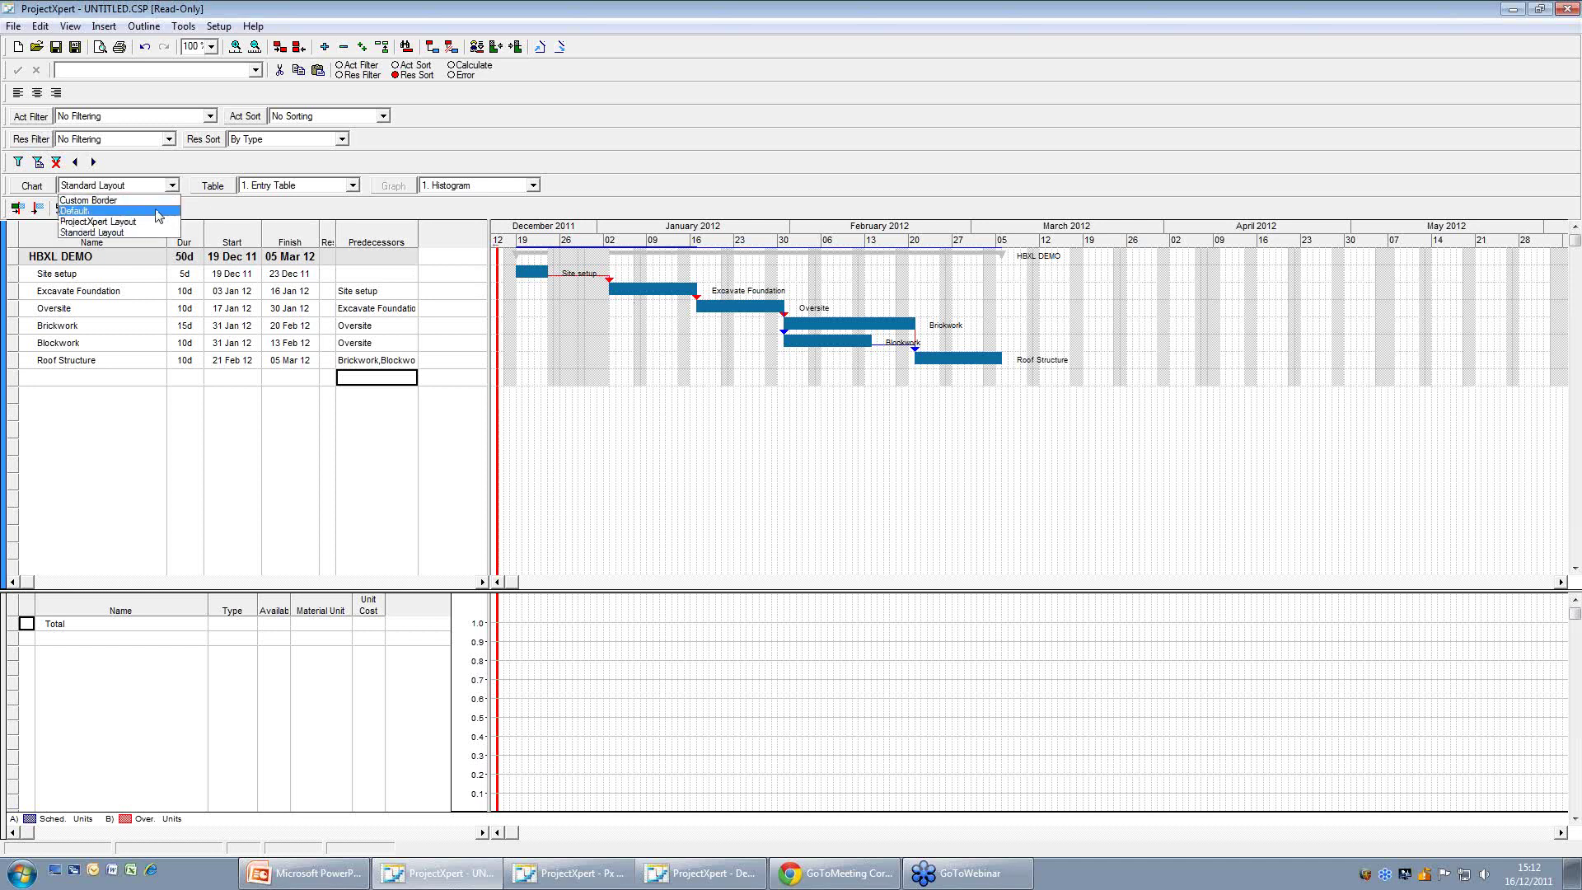
pyautogui.click(157, 212)
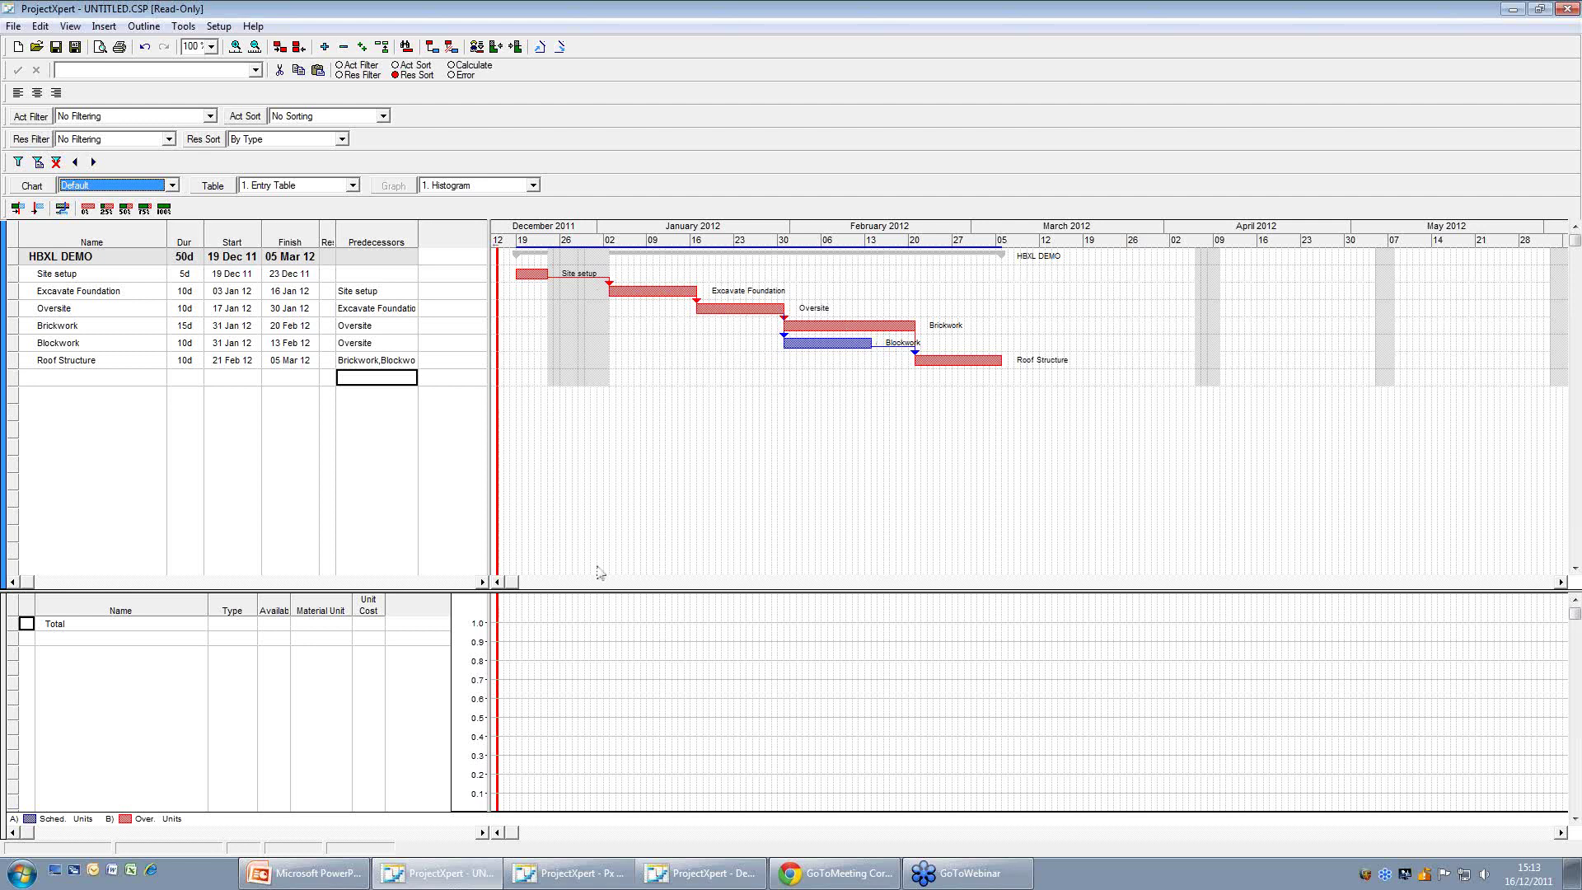
# Switch to the PowerPoint presentation and show the Critical Path definition slide full screen.
pyautogui.click(305, 872)
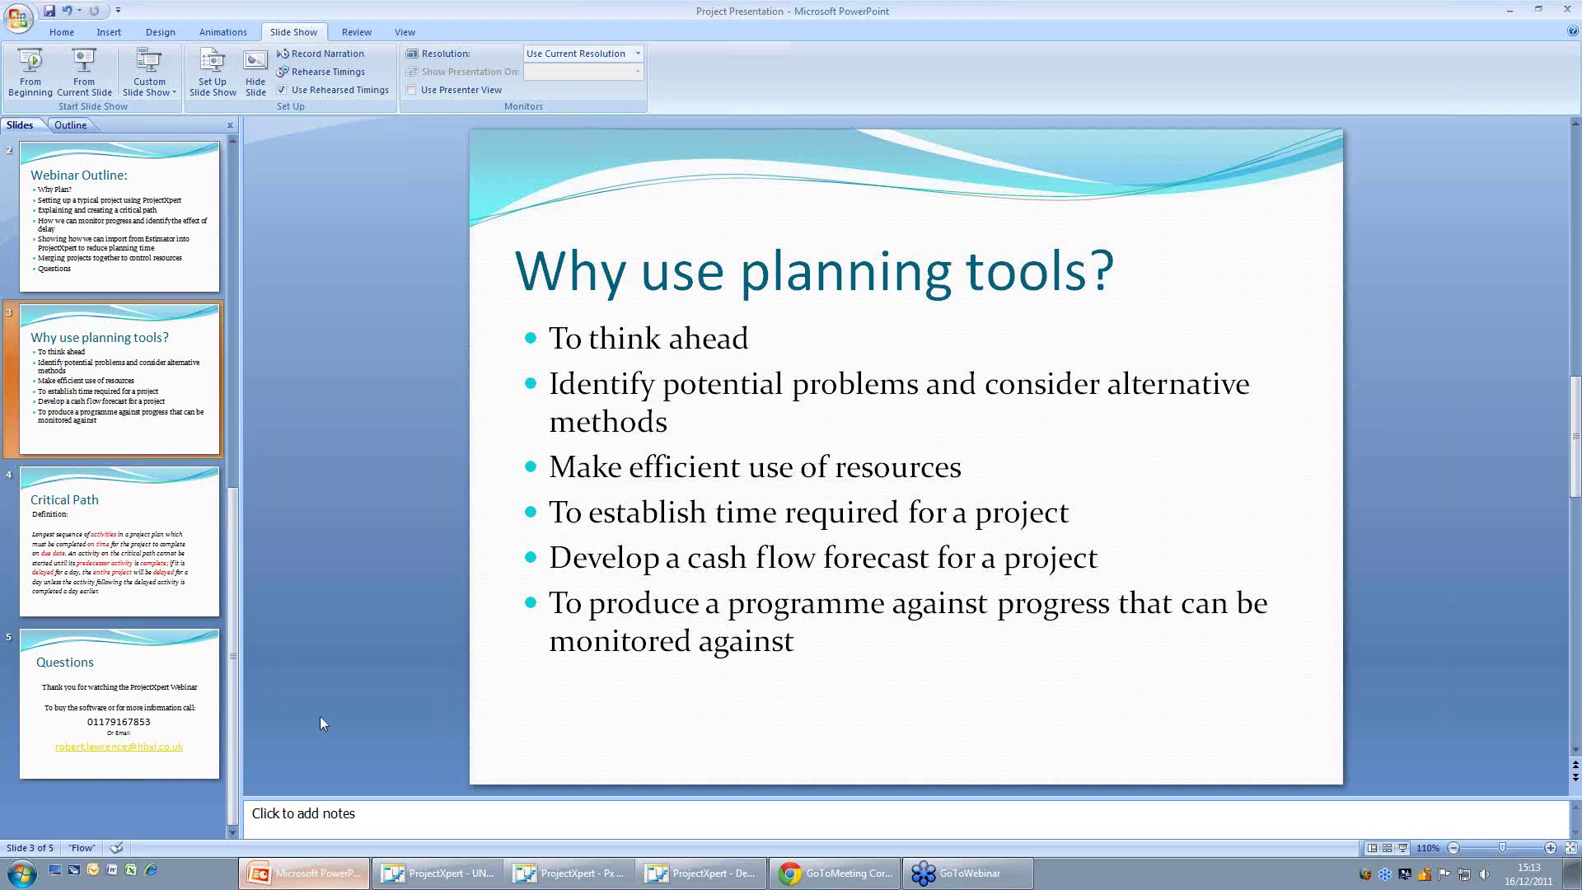
pyautogui.click(136, 535)
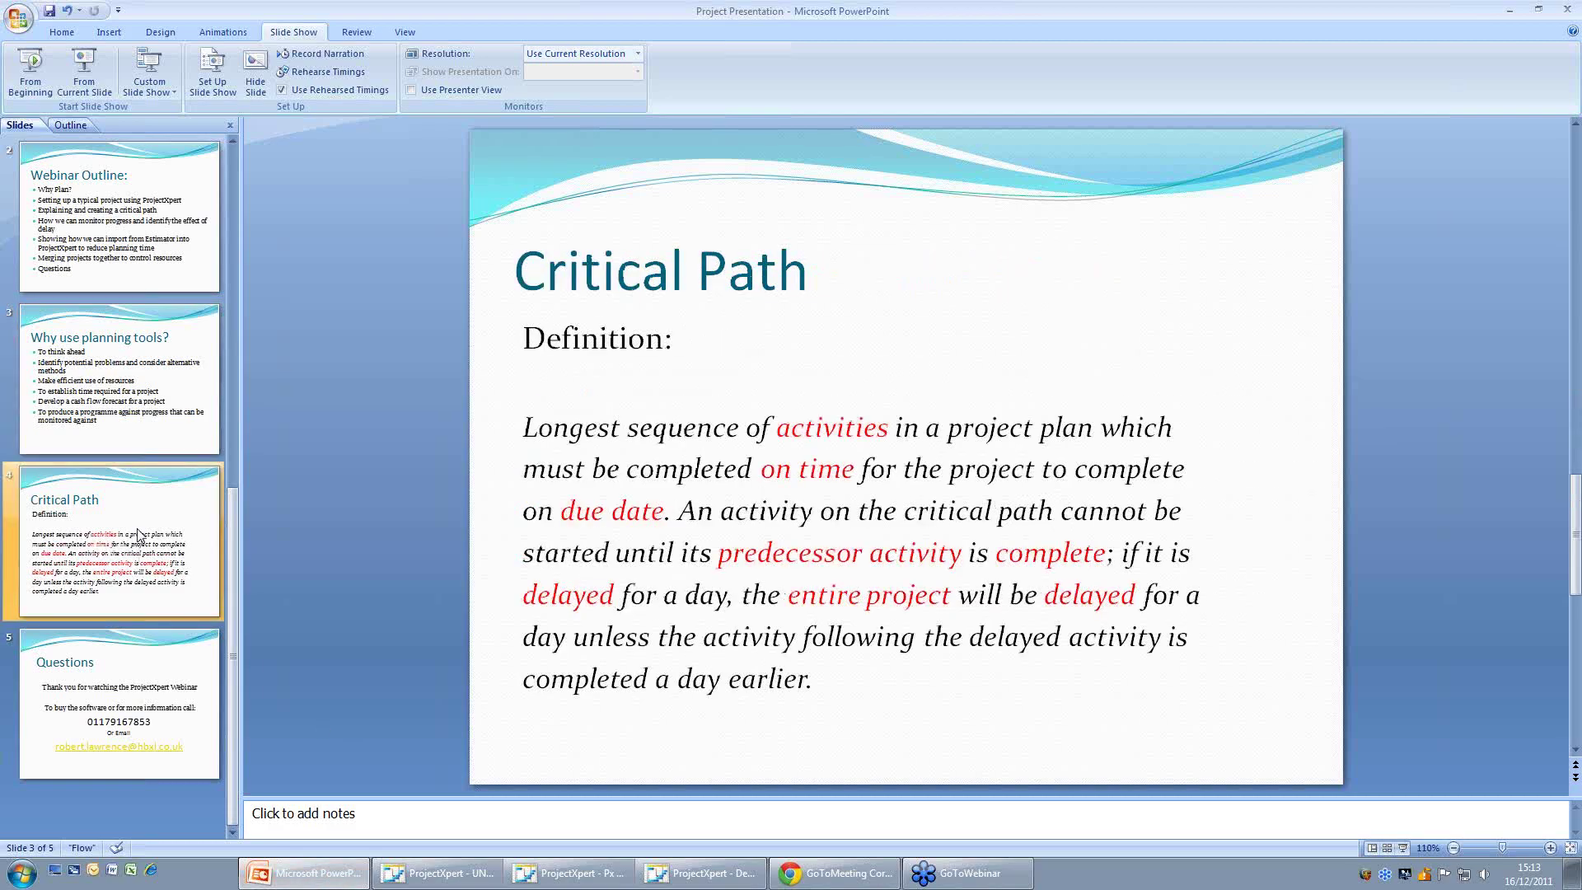
pyautogui.click(99, 77)
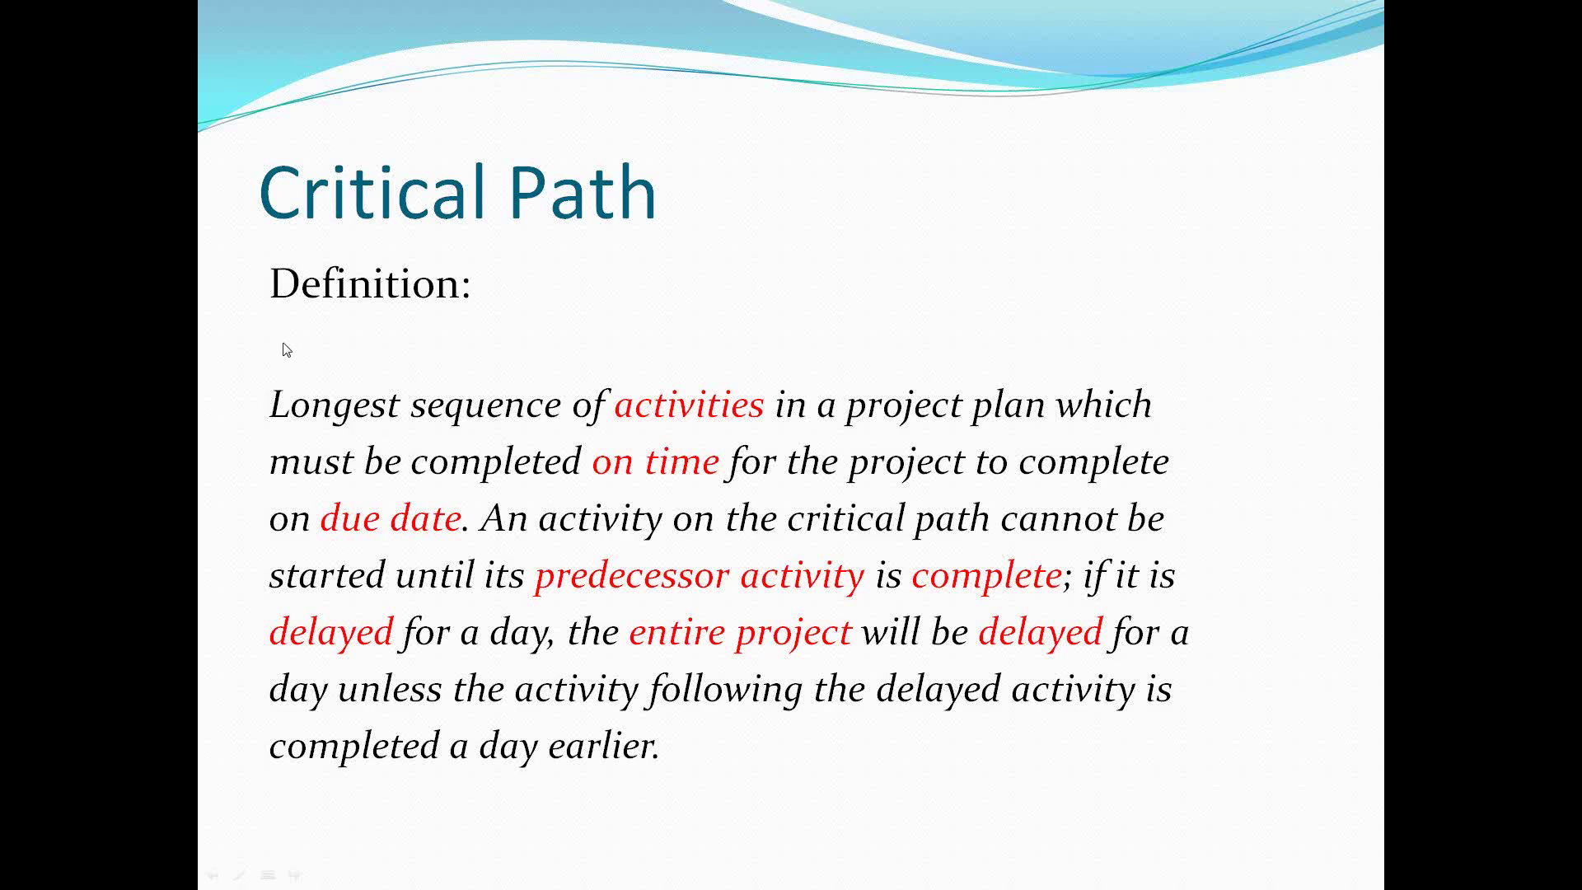
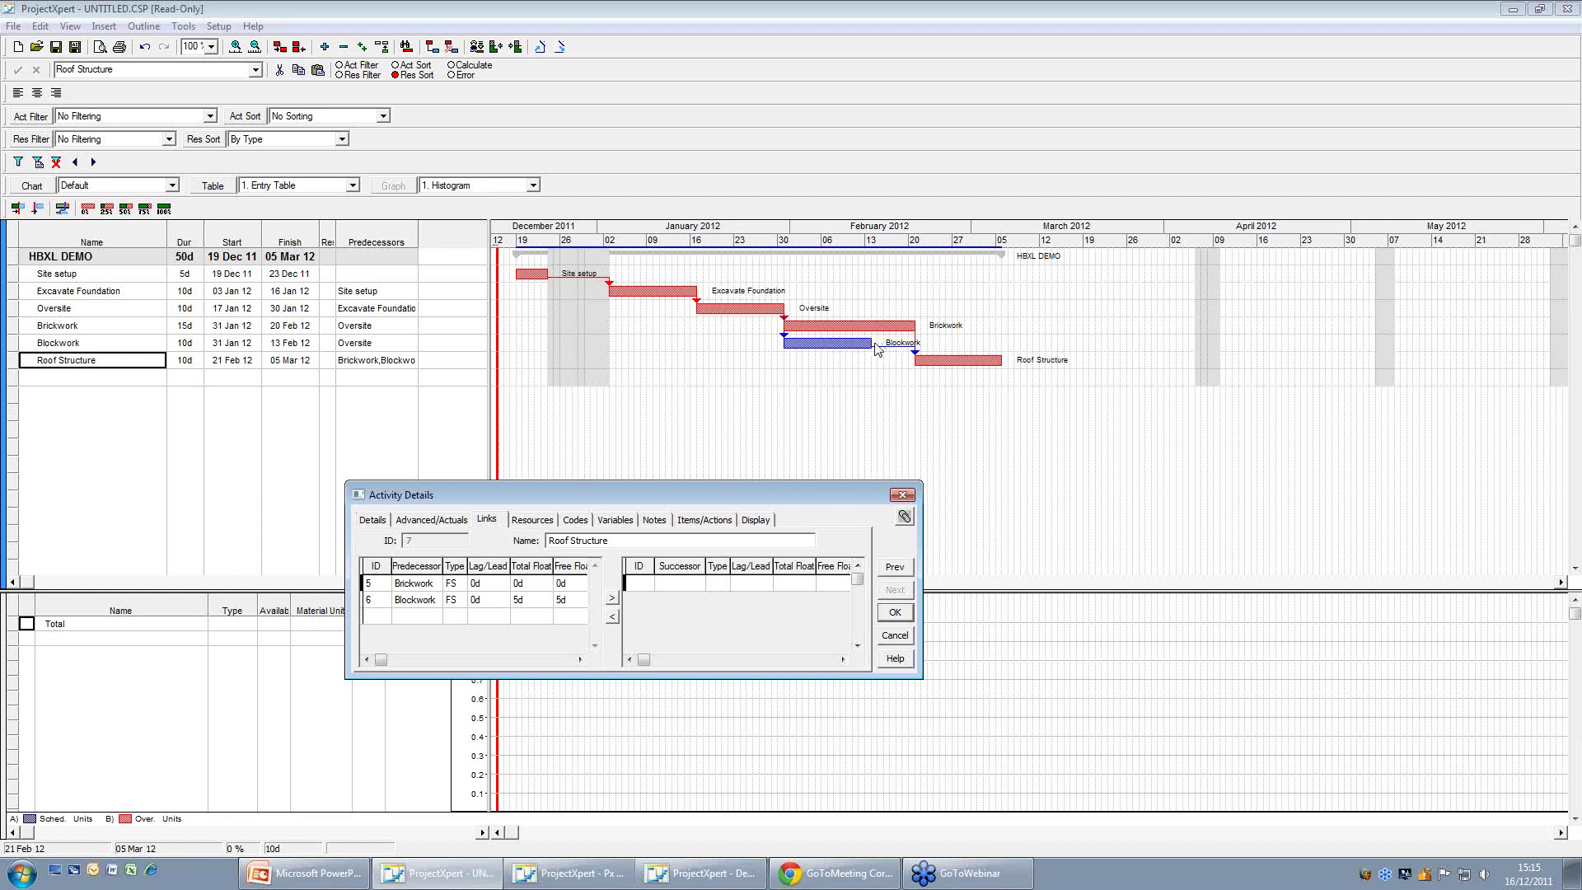
# Examine the Blockwork bar and its link to Roof Structure, and close the Roof Structure activity details.
pyautogui.moveTo(844, 360); pyautogui.dragTo(853, 350)
pyautogui.moveTo(838, 338); pyautogui.dragTo(857, 350)
pyautogui.click(901, 618)
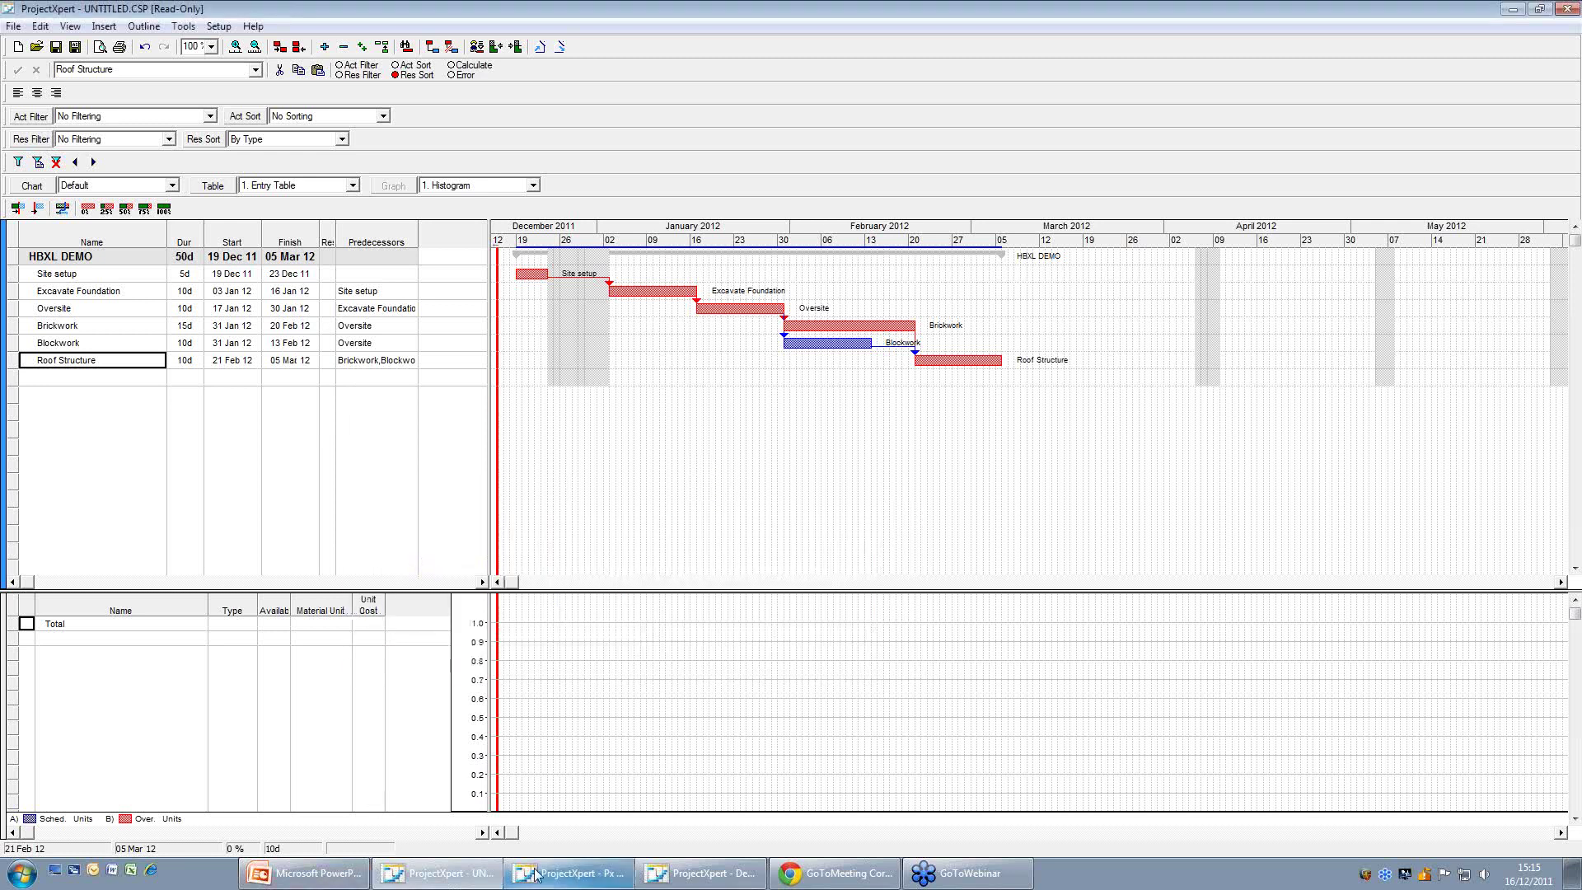
# Switch to the Px Critical Path example 1 programme and narrow its activity table to show more of the Gantt chart.
pyautogui.click(558, 883)
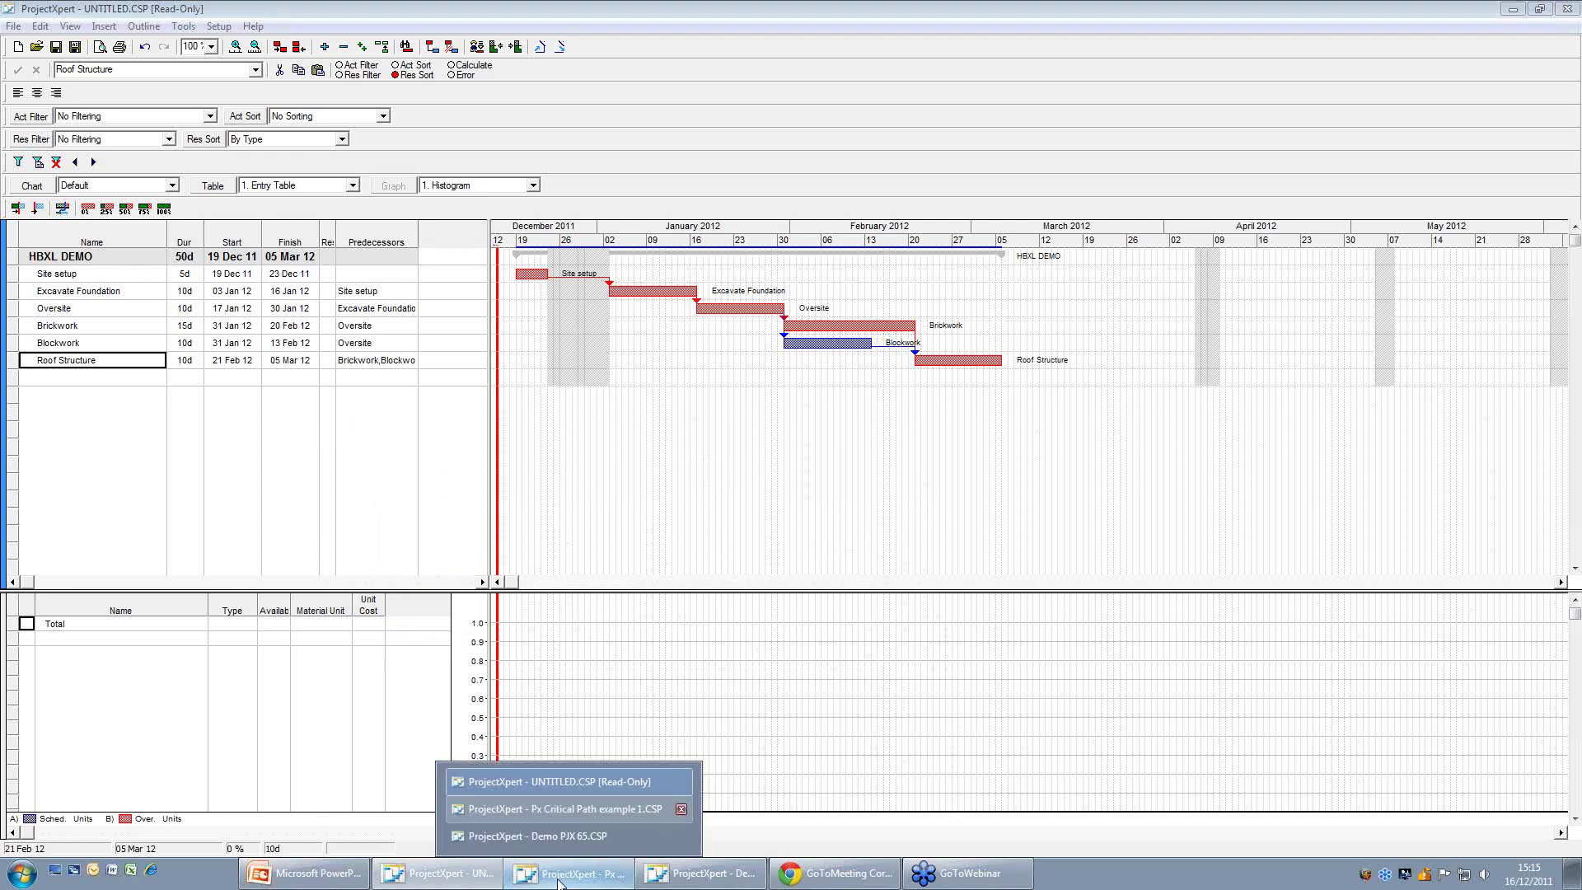
pyautogui.click(561, 808)
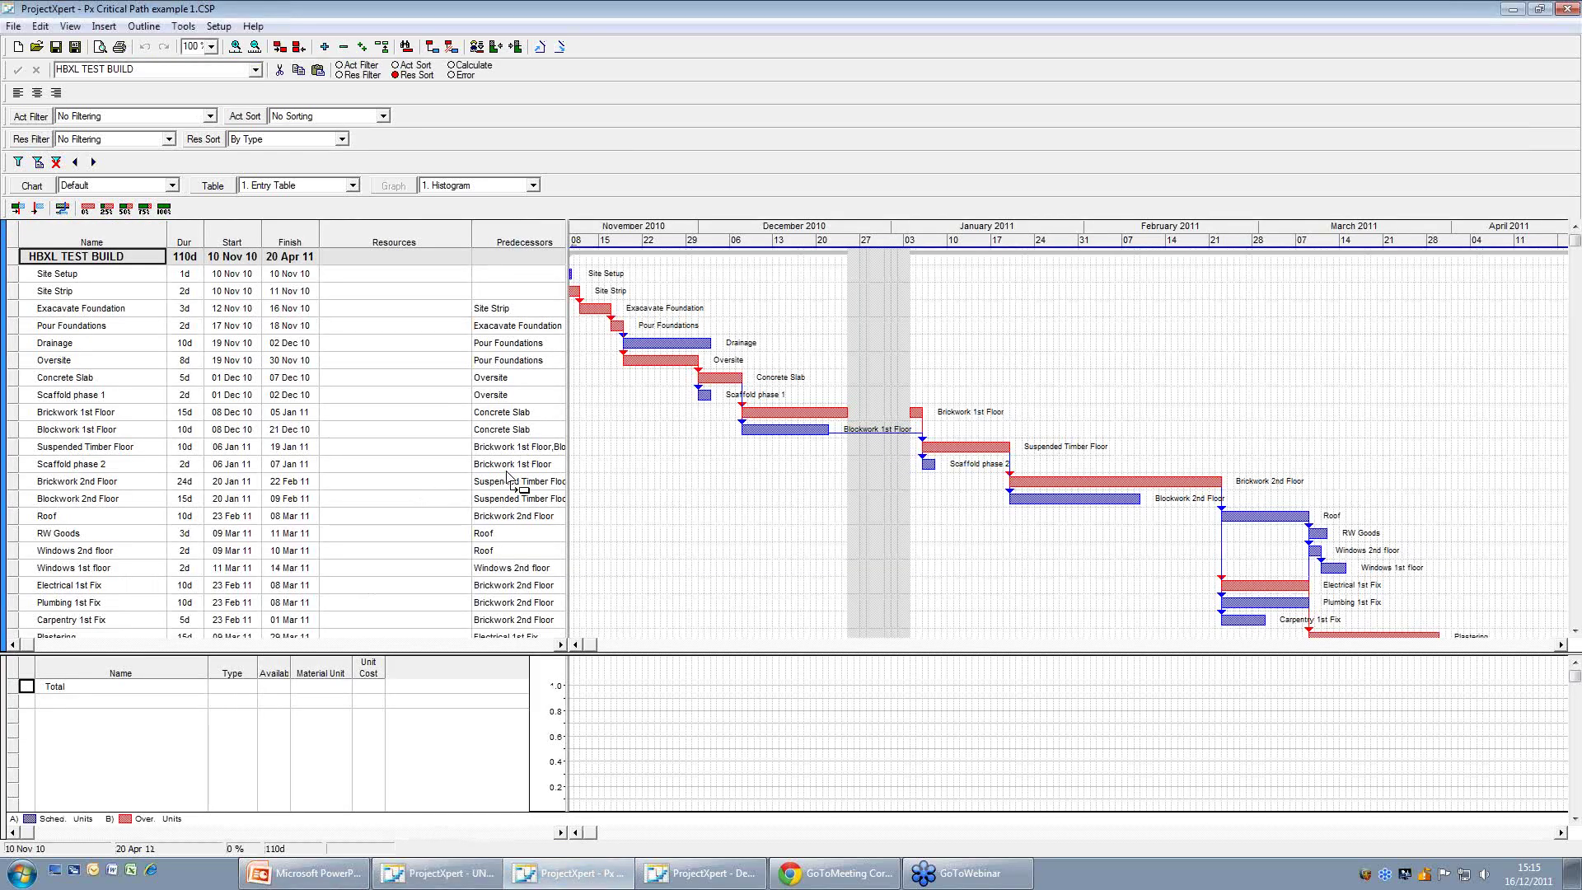
pyautogui.moveTo(567, 354); pyautogui.dragTo(394, 356)
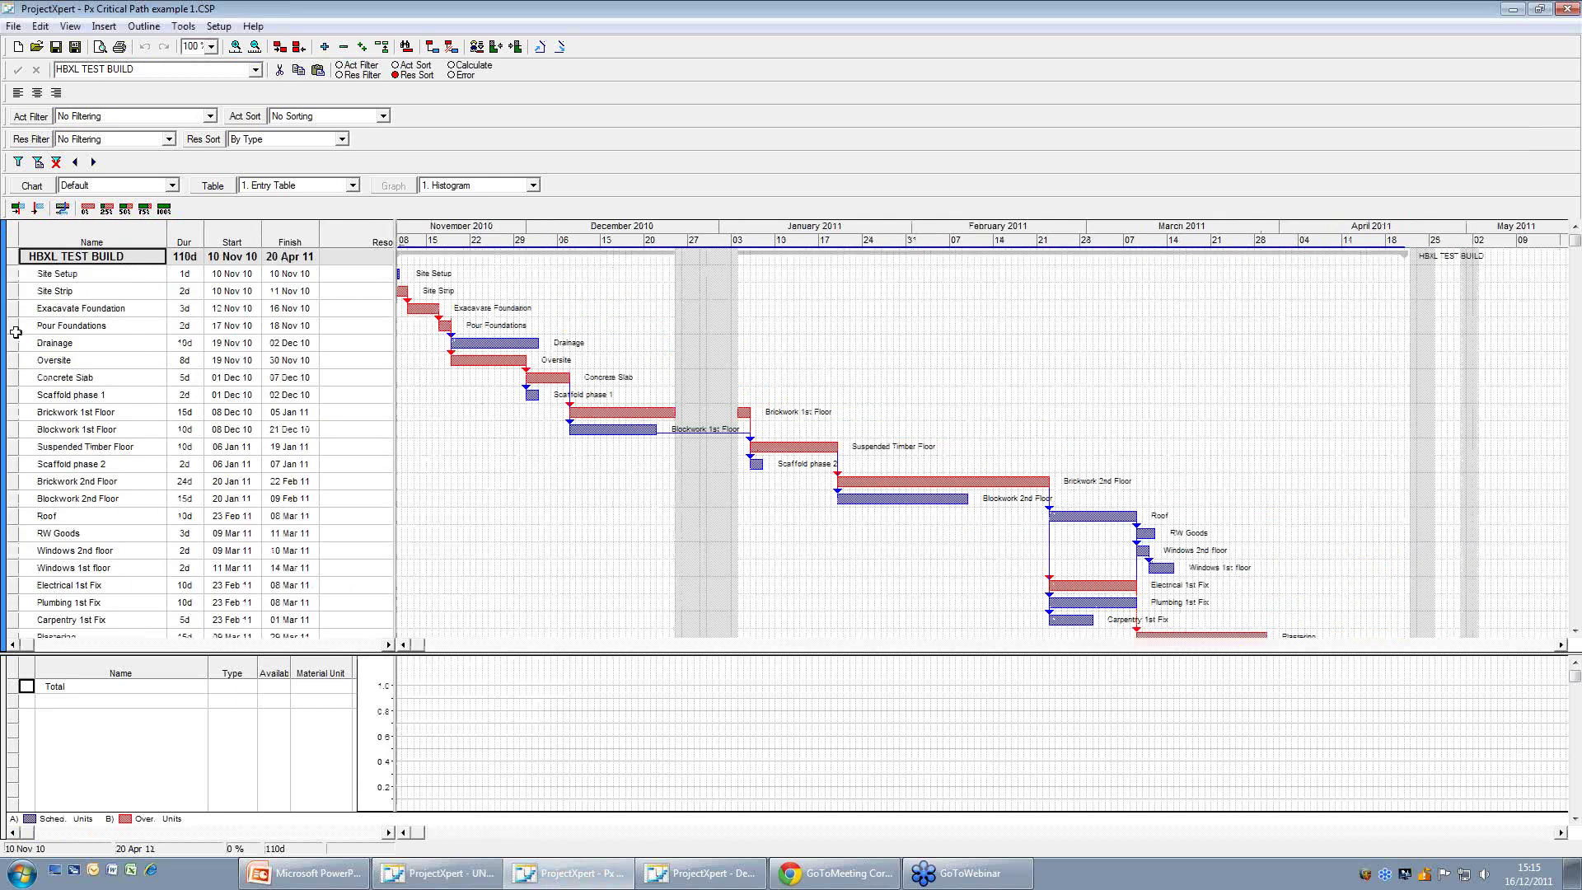
# Examine the HBXL TEST BUILD activities and their critical path from Site Strip down to Handover.
pyautogui.click(115, 292)
pyautogui.scroll(-2, 99, 317)
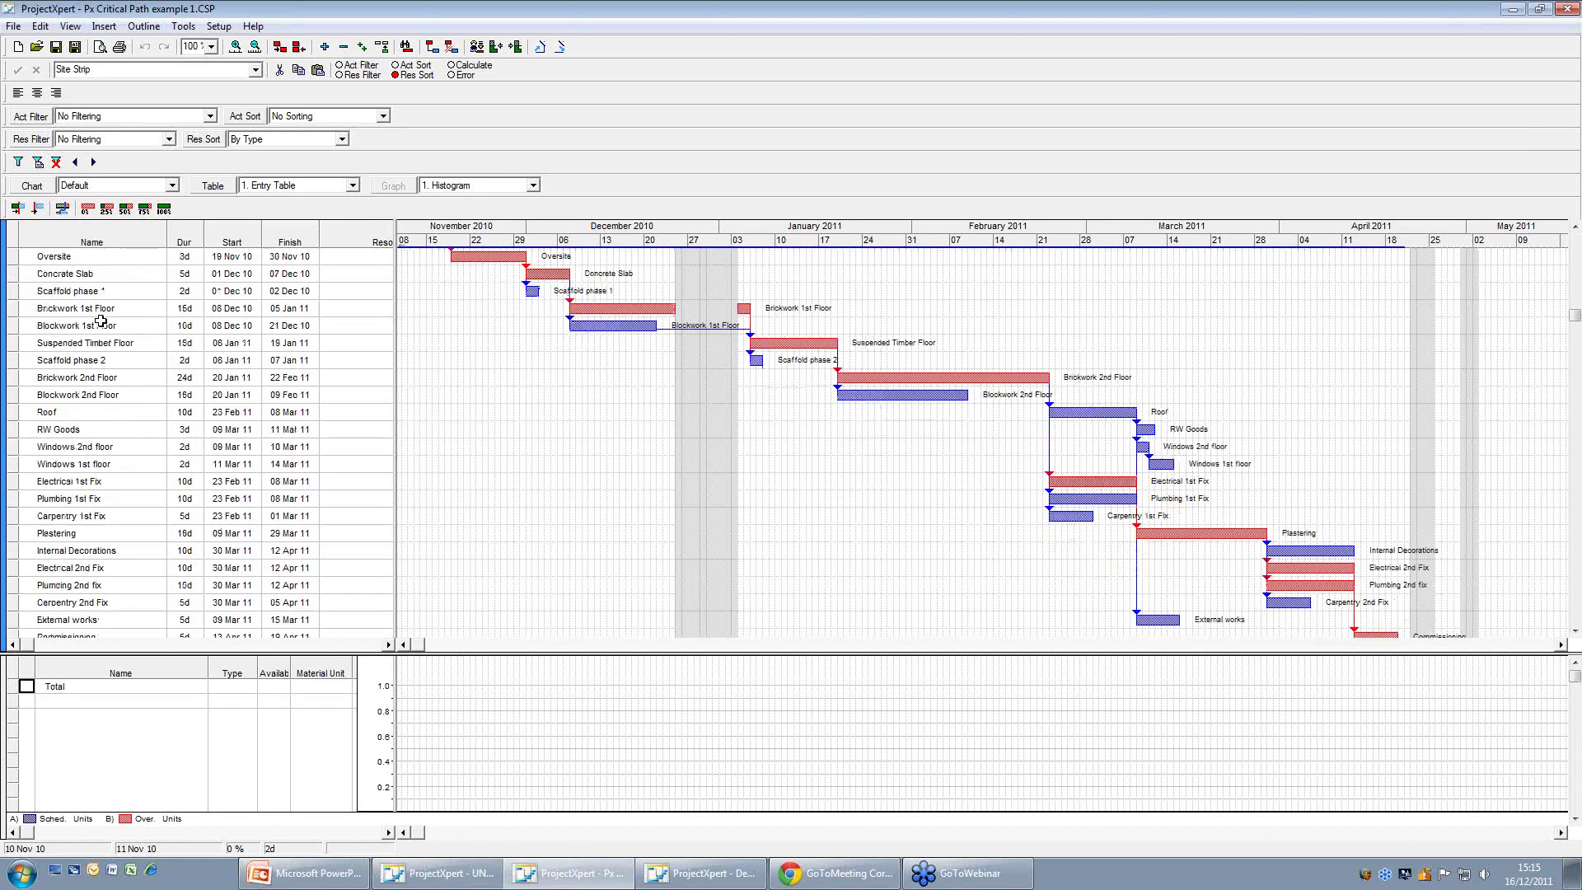
pyautogui.scroll(-1, 100, 321)
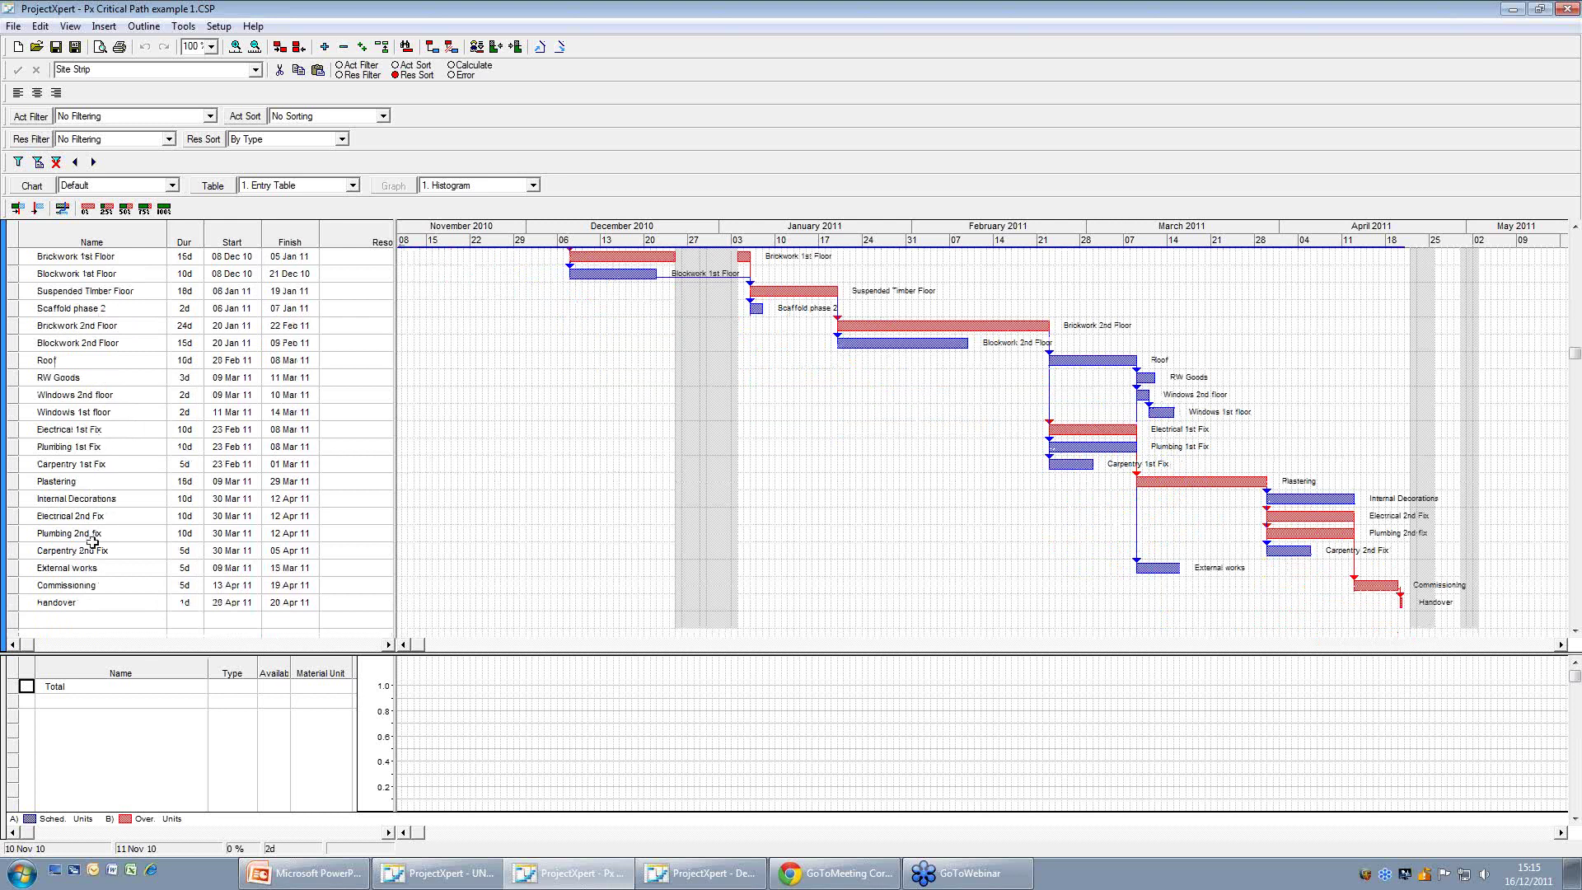
pyautogui.scroll(2, 98, 597)
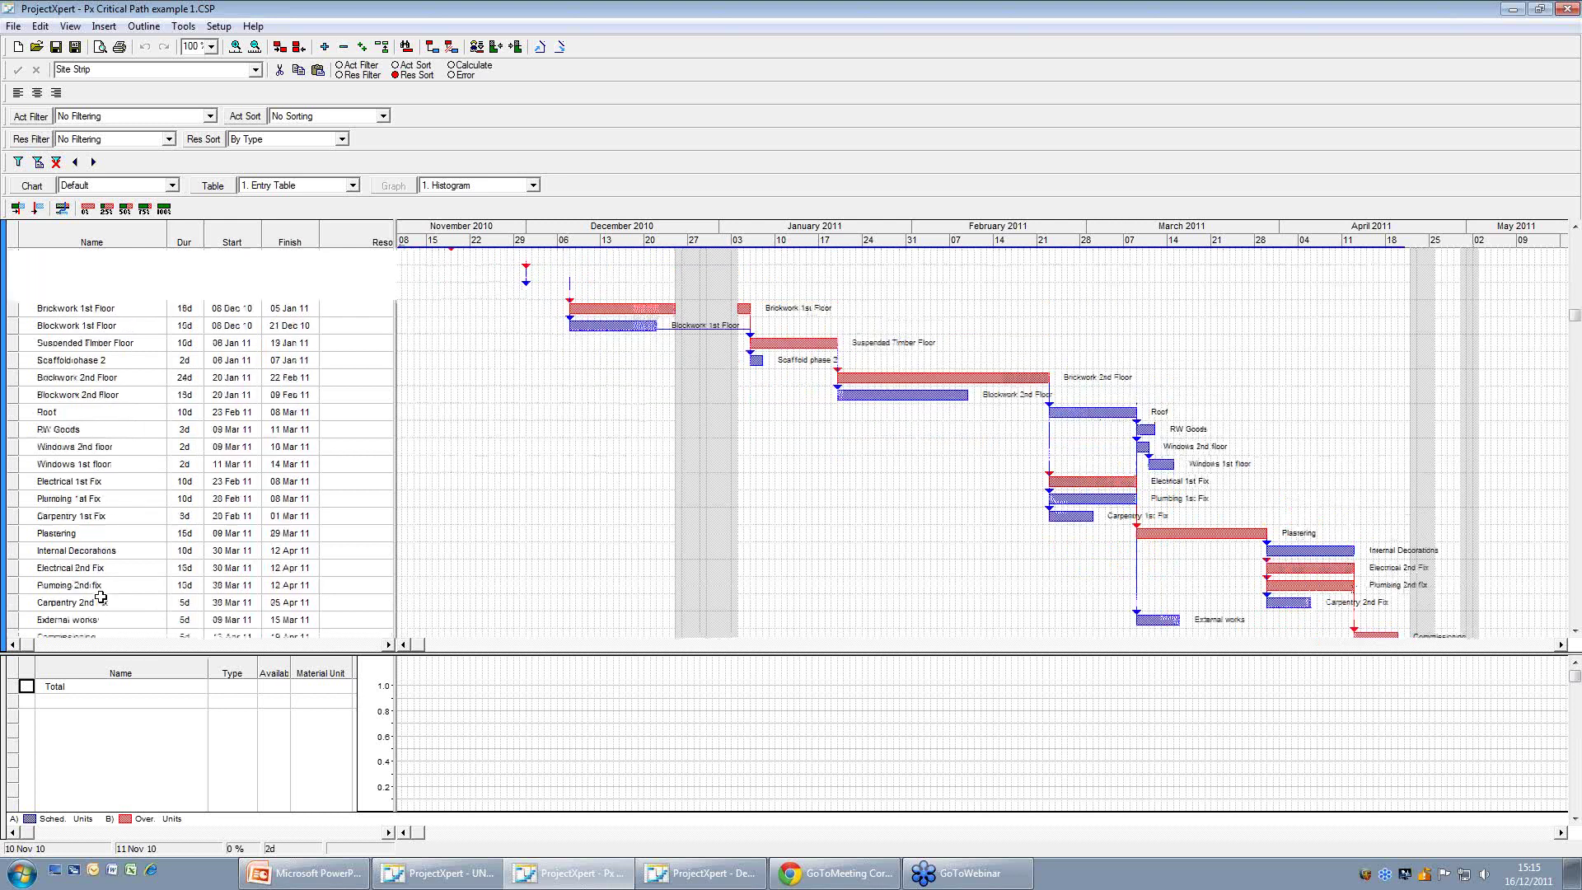
pyautogui.scroll(-2, 99, 595)
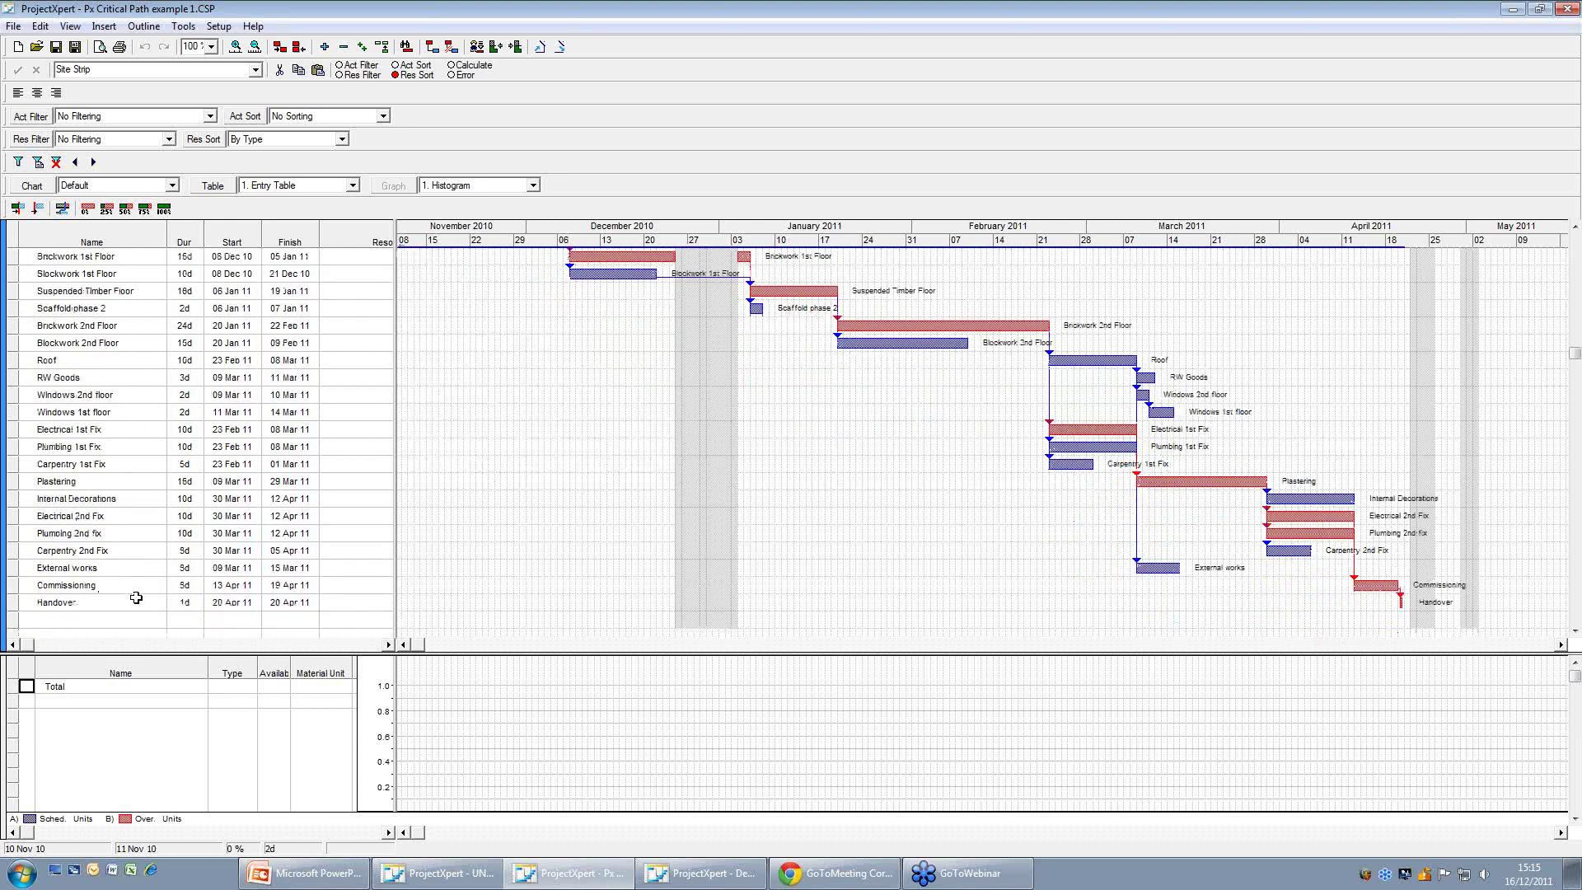
# Turn the Handover activity into a milestone by setting its duration to 0 days.
pyautogui.click(178, 602)
pyautogui.write('0')
pyautogui.click(173, 618)
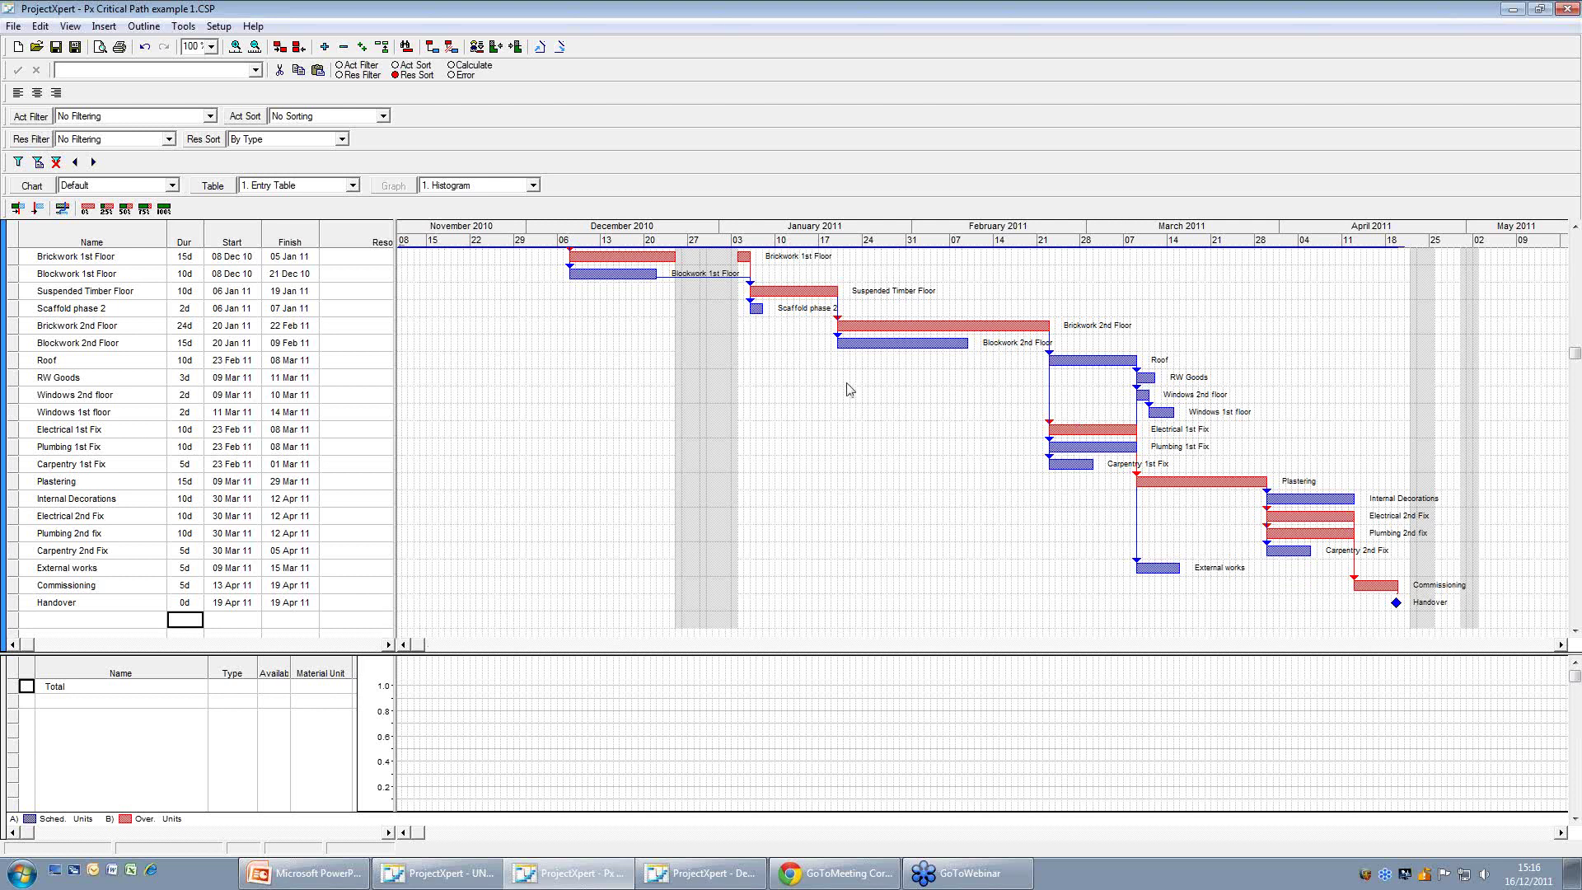
# Display the Resource Costs table for the HBXL TEST BUILD activities.
pyautogui.scroll(1, 926, 377)
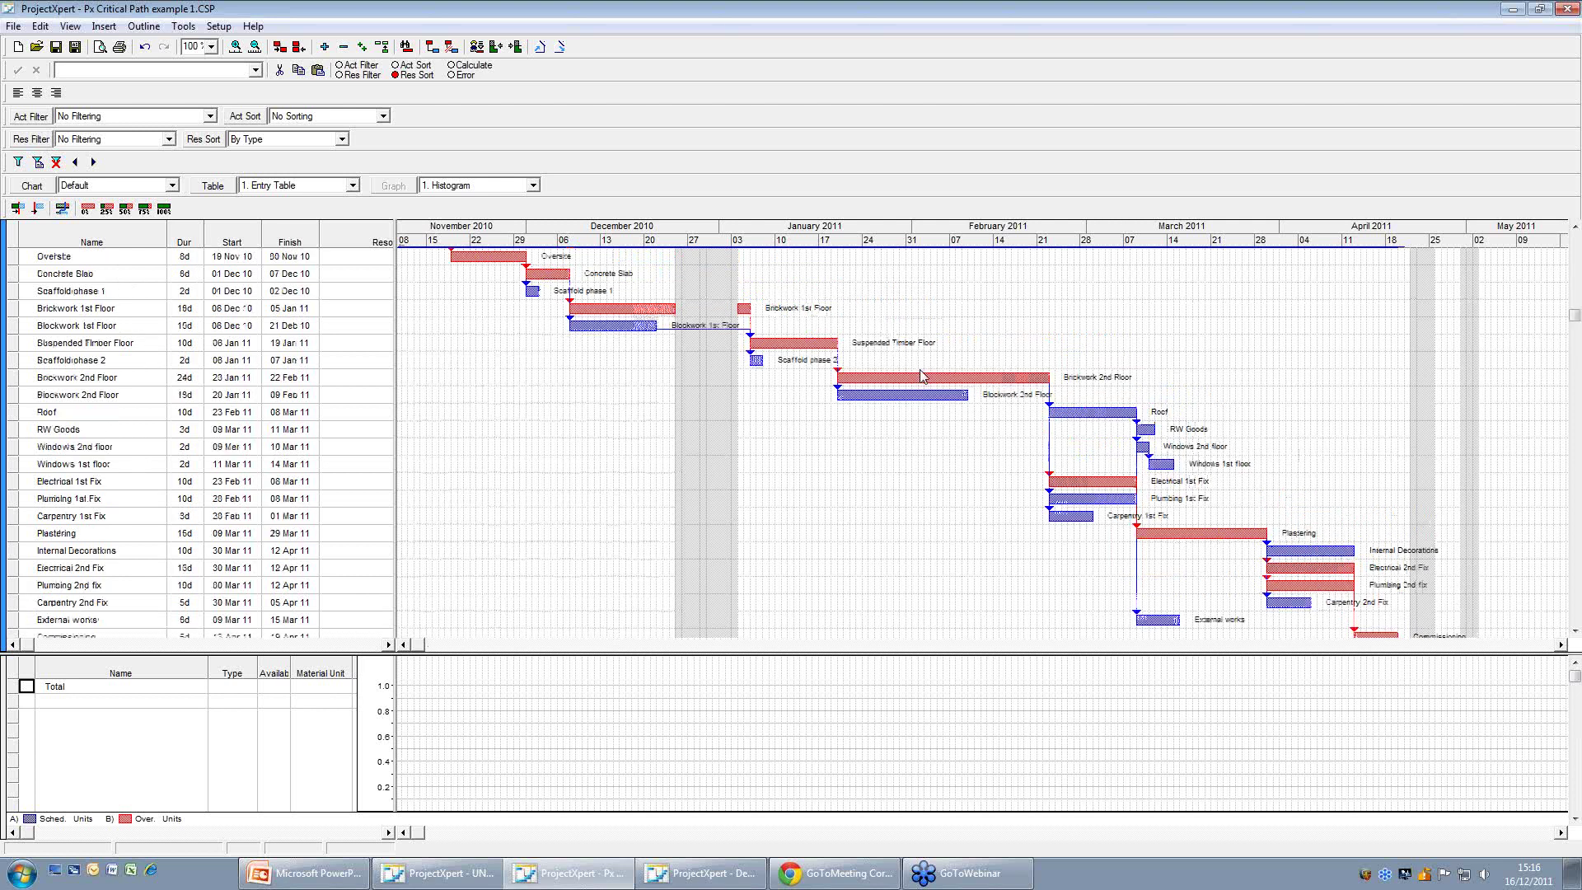
pyautogui.scroll(1, 922, 376)
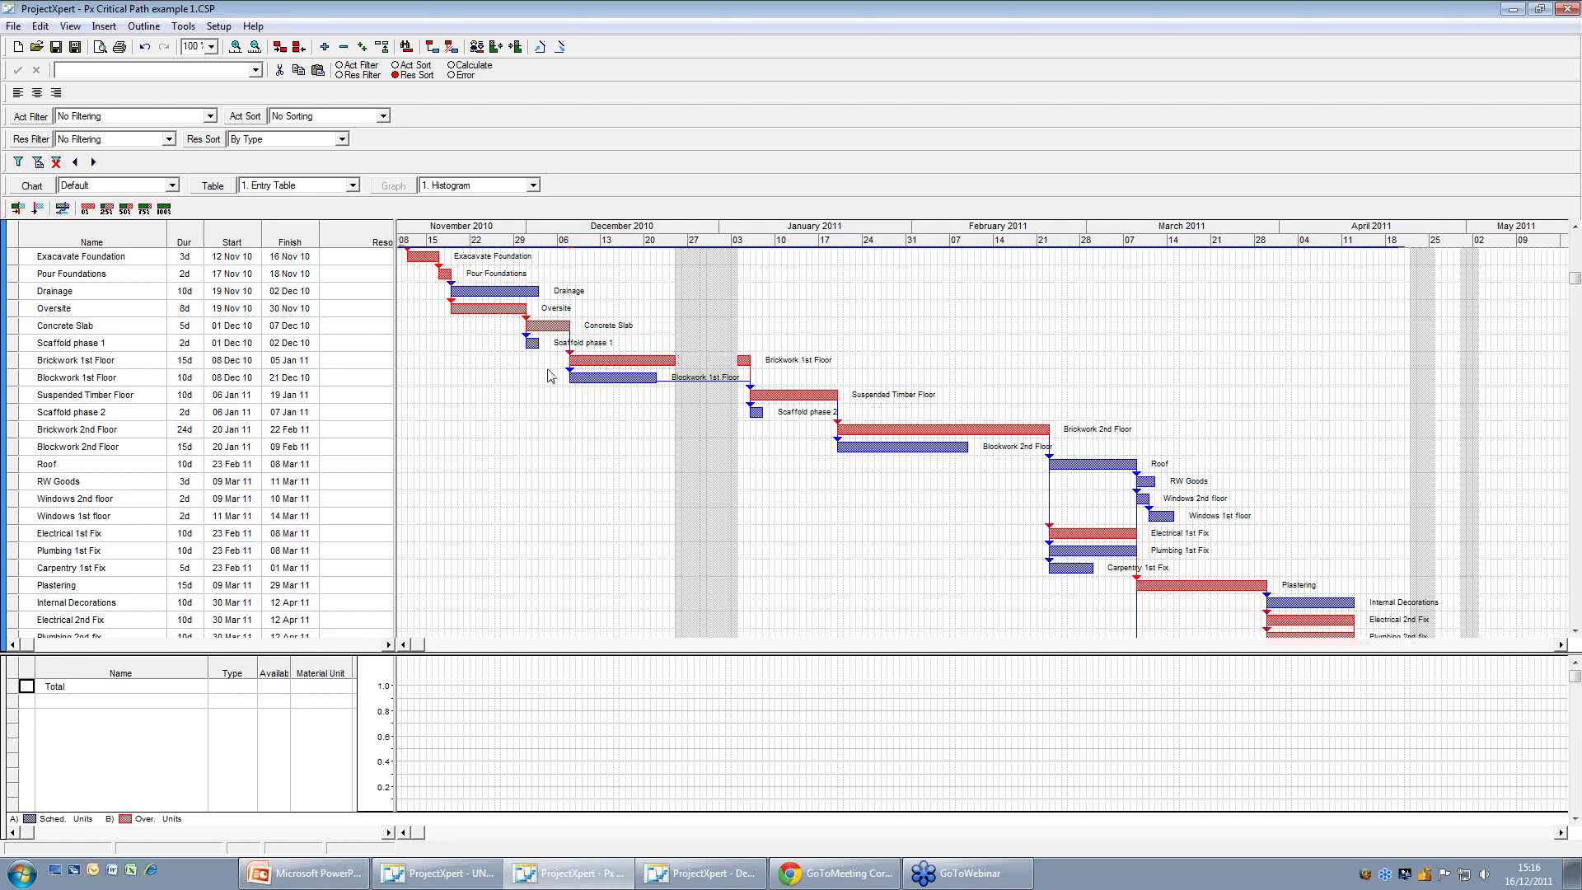
pyautogui.moveTo(575, 365); pyautogui.dragTo(641, 390)
pyautogui.moveTo(577, 372); pyautogui.dragTo(370, 334)
pyautogui.scroll(3, 1575, 281)
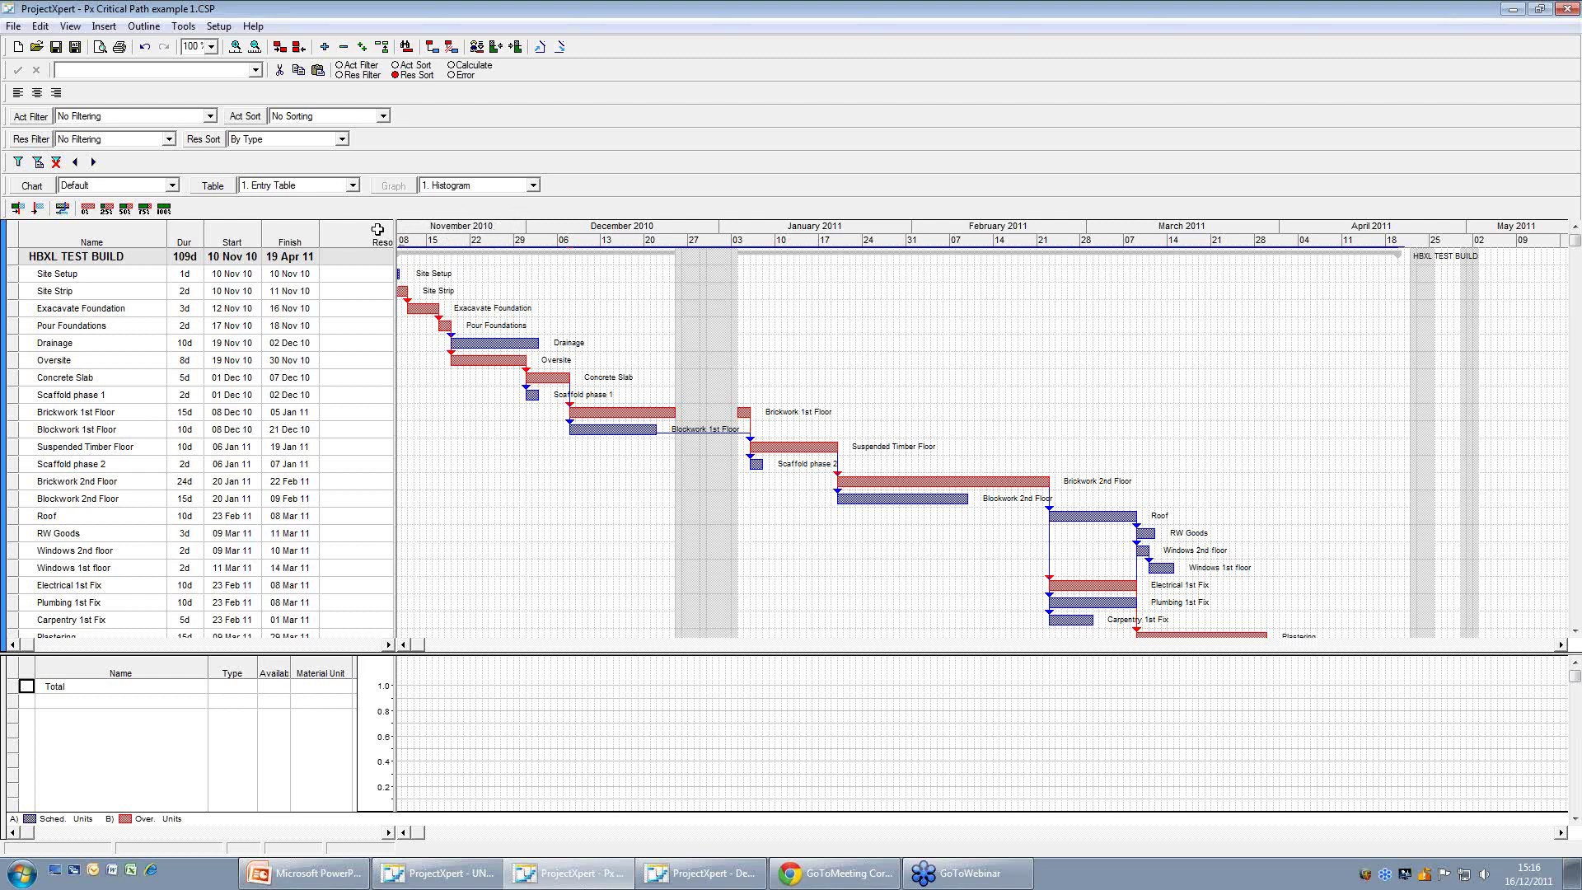
pyautogui.click(353, 185)
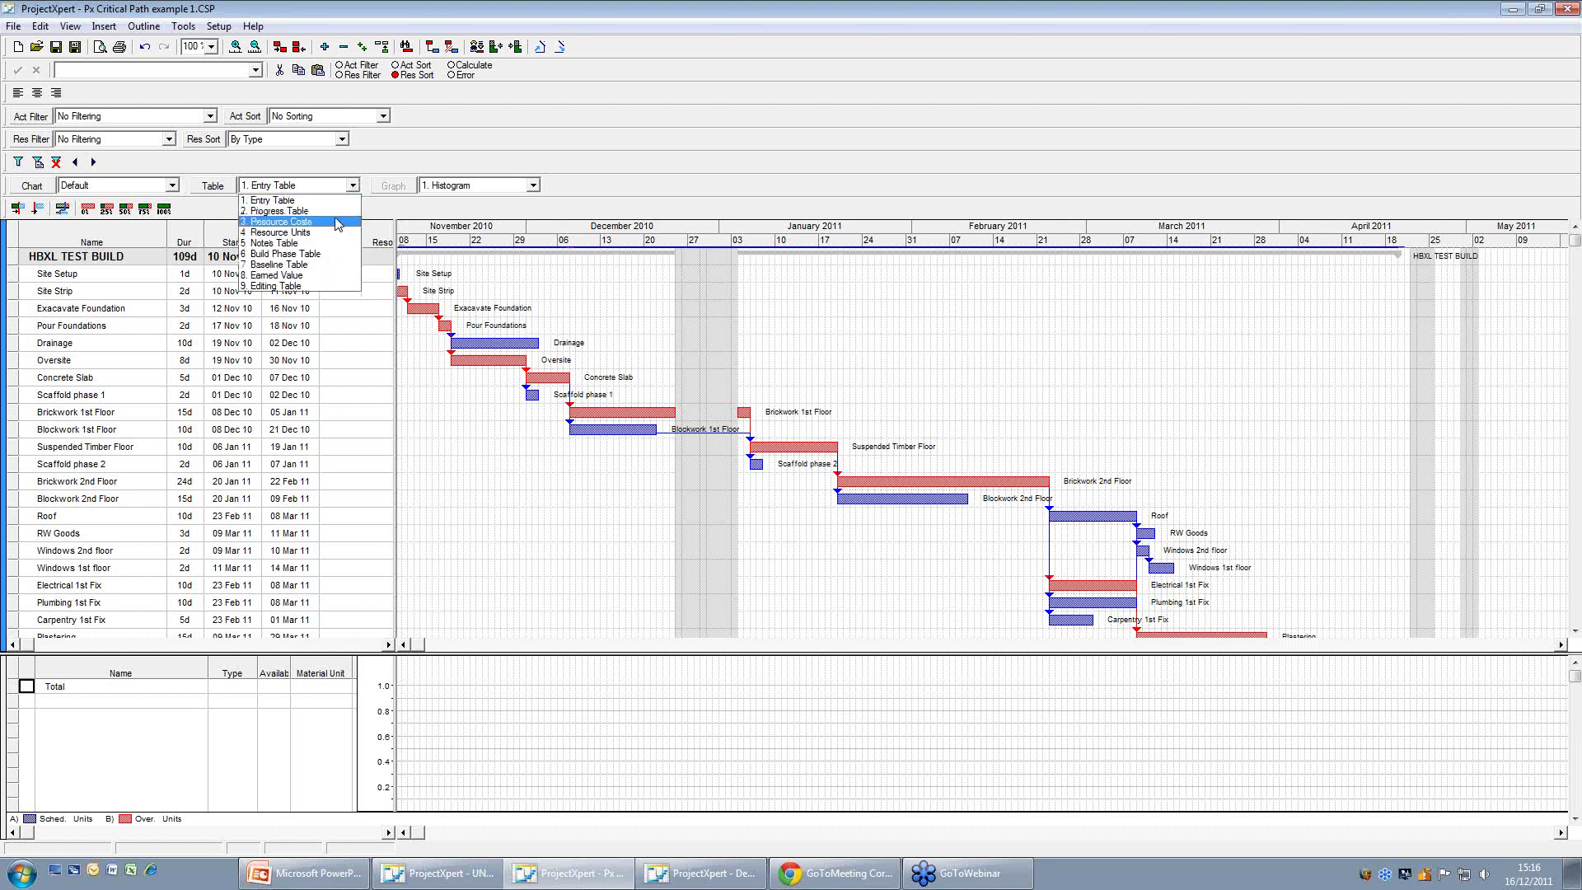
pyautogui.click(338, 222)
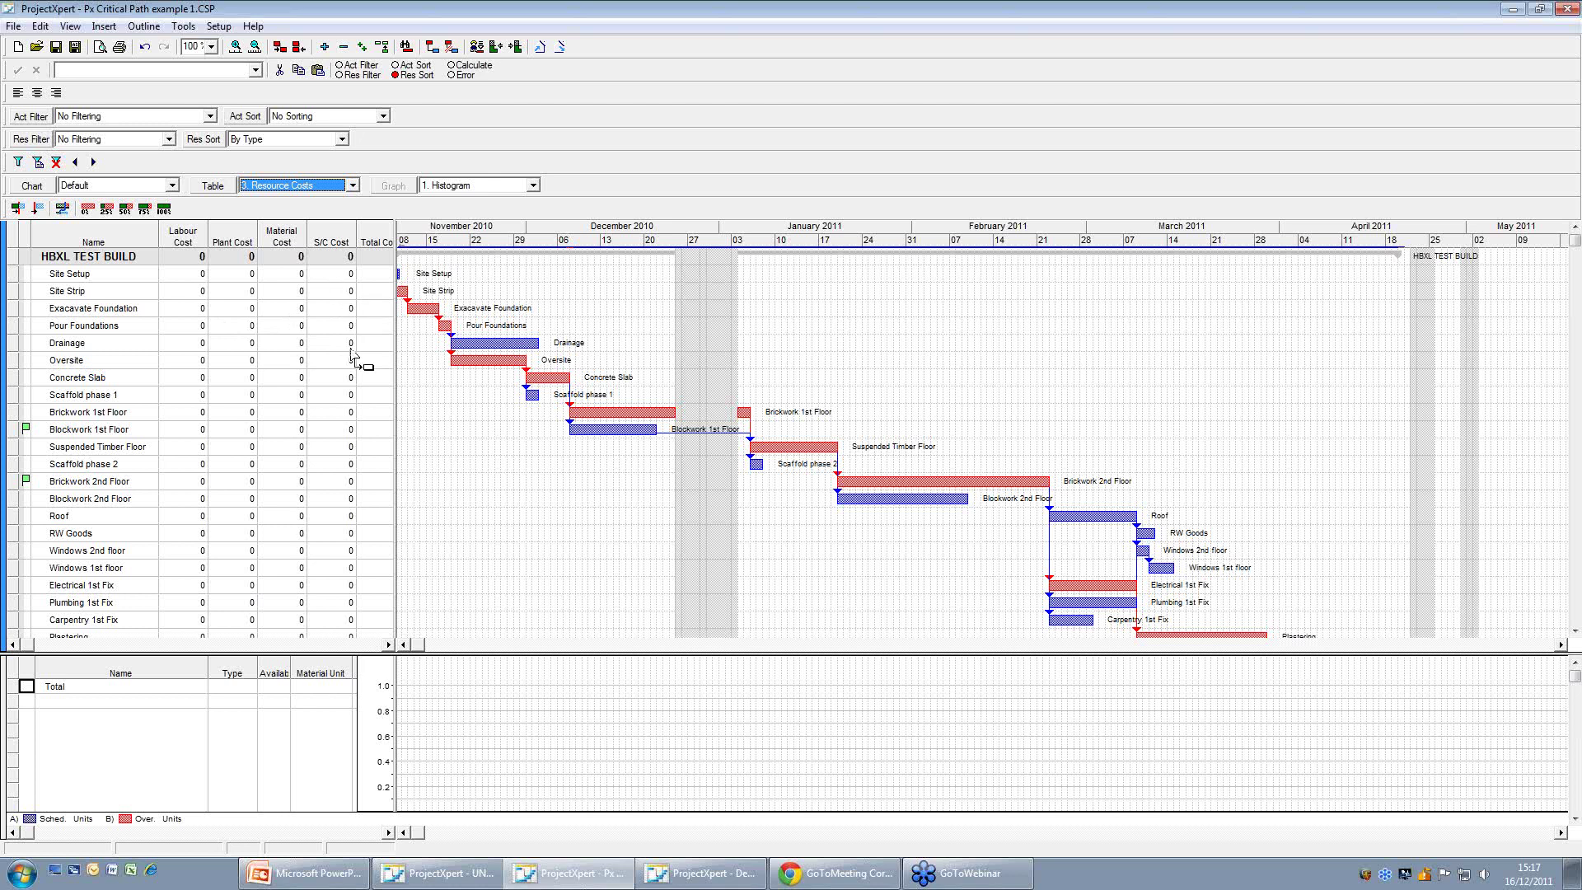
# Enter a subcontract (S/C) cost of 1000 for the Site Setup activity.
pyautogui.click(330, 273)
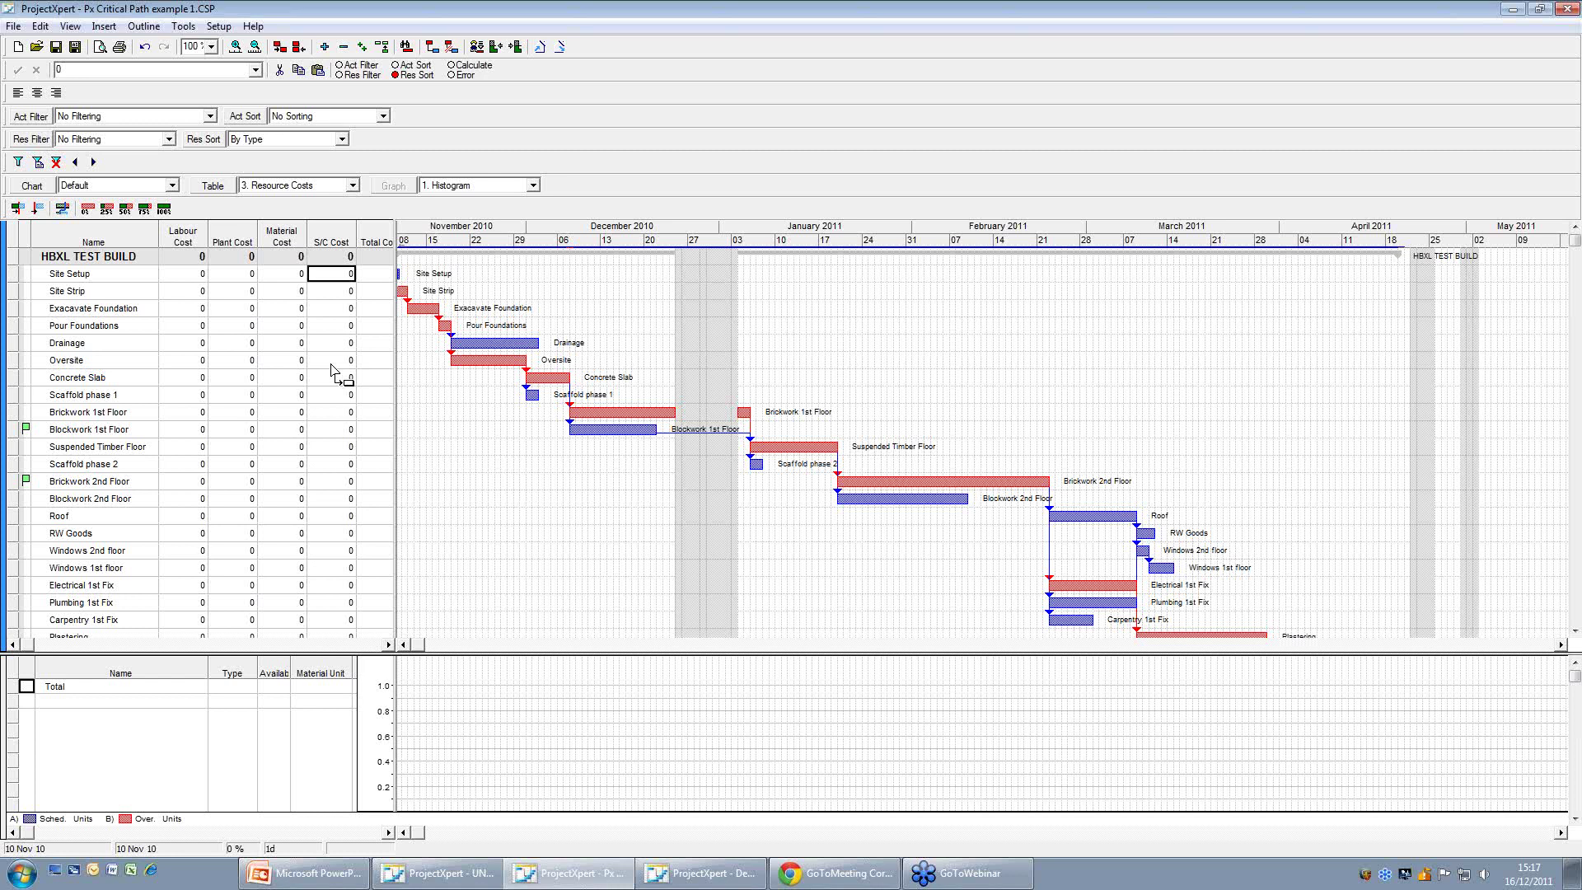
pyautogui.write('1000')
pyautogui.click(346, 360)
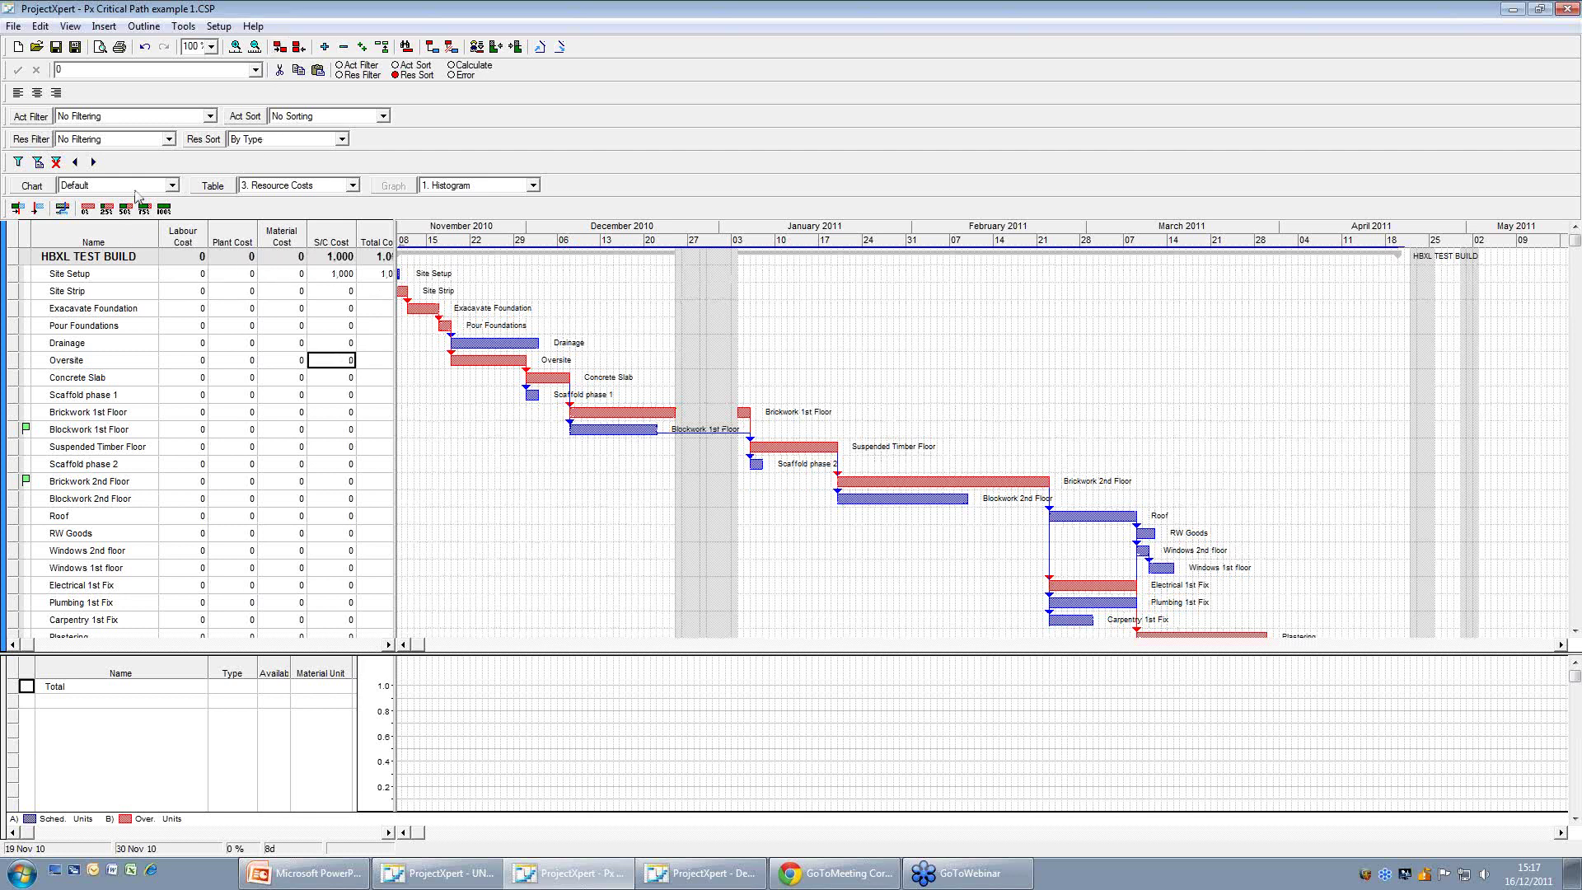
# Fill Site Setup's 1000 S/C cost down through all activities to Handover.
pyautogui.moveTo(105, 241); pyautogui.dragTo(348, 282)
pyautogui.click(346, 275)
pyautogui.moveTo(356, 281); pyautogui.dragTo(334, 451)
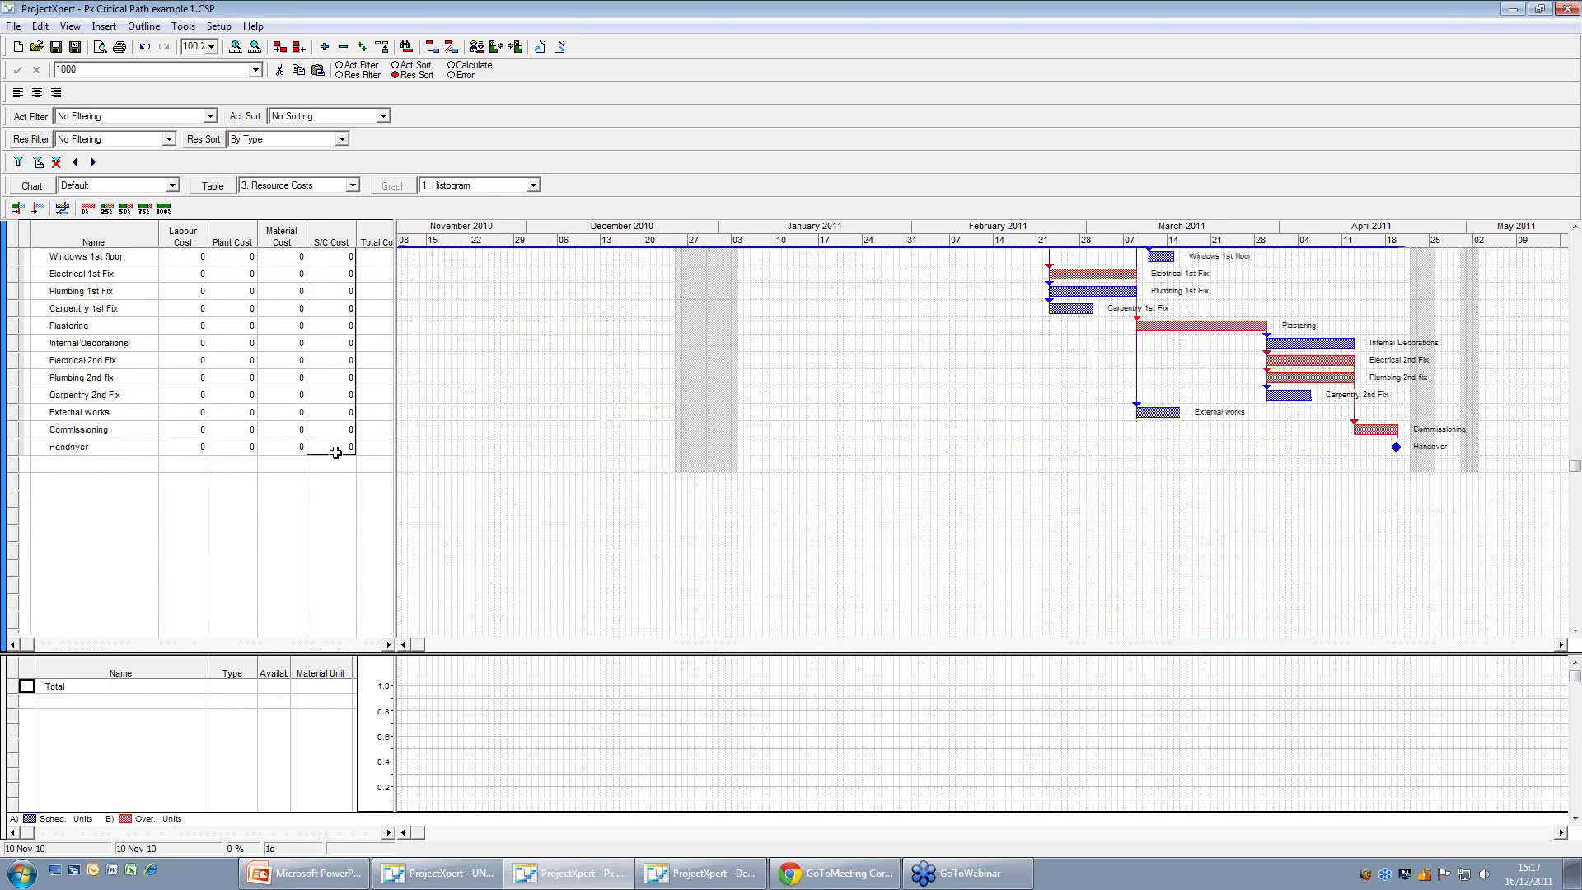
pyautogui.moveTo(335, 451); pyautogui.dragTo(335, 452)
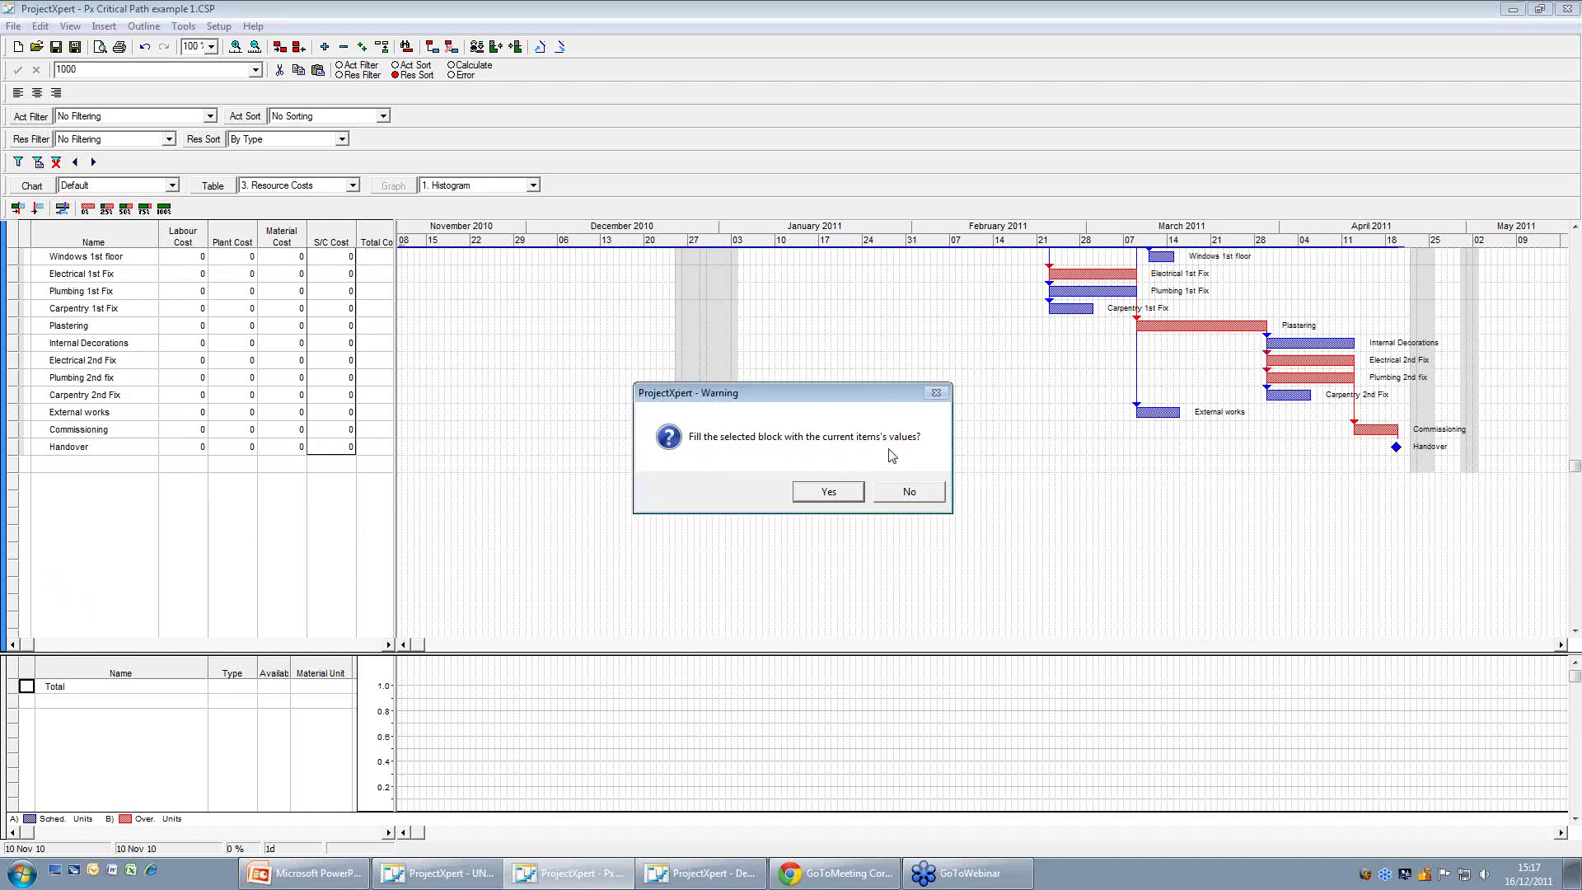
pyautogui.click(827, 491)
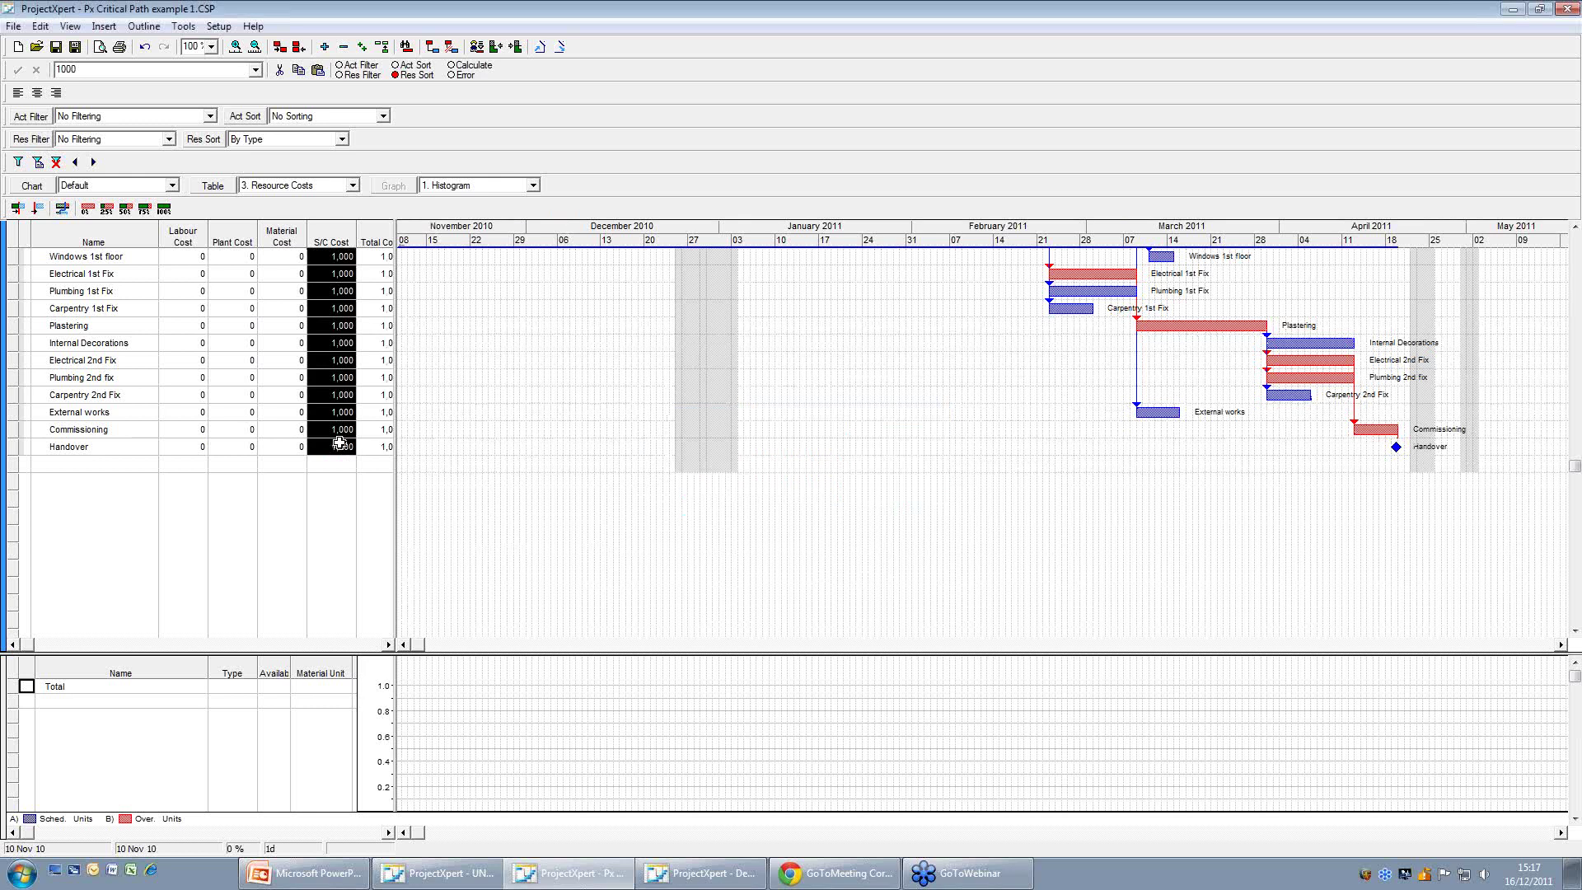
pyautogui.scroll(6, 340, 449)
pyautogui.click(291, 314)
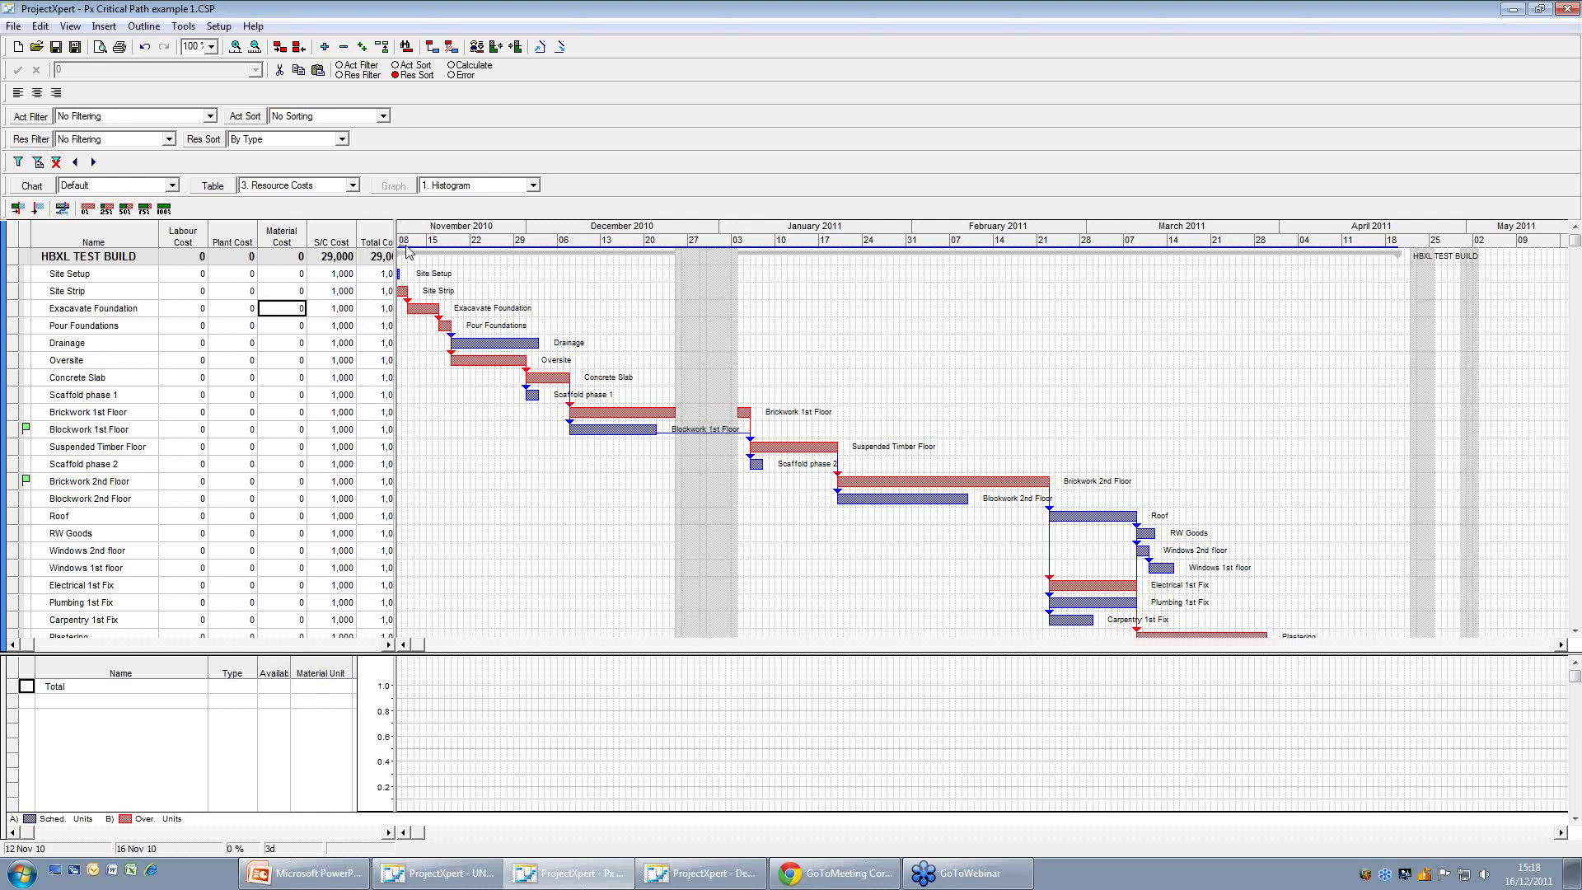
# Return to the Entry Table and store Baseline 1 for all activities in the current project.
pyautogui.click(353, 185)
pyautogui.click(347, 201)
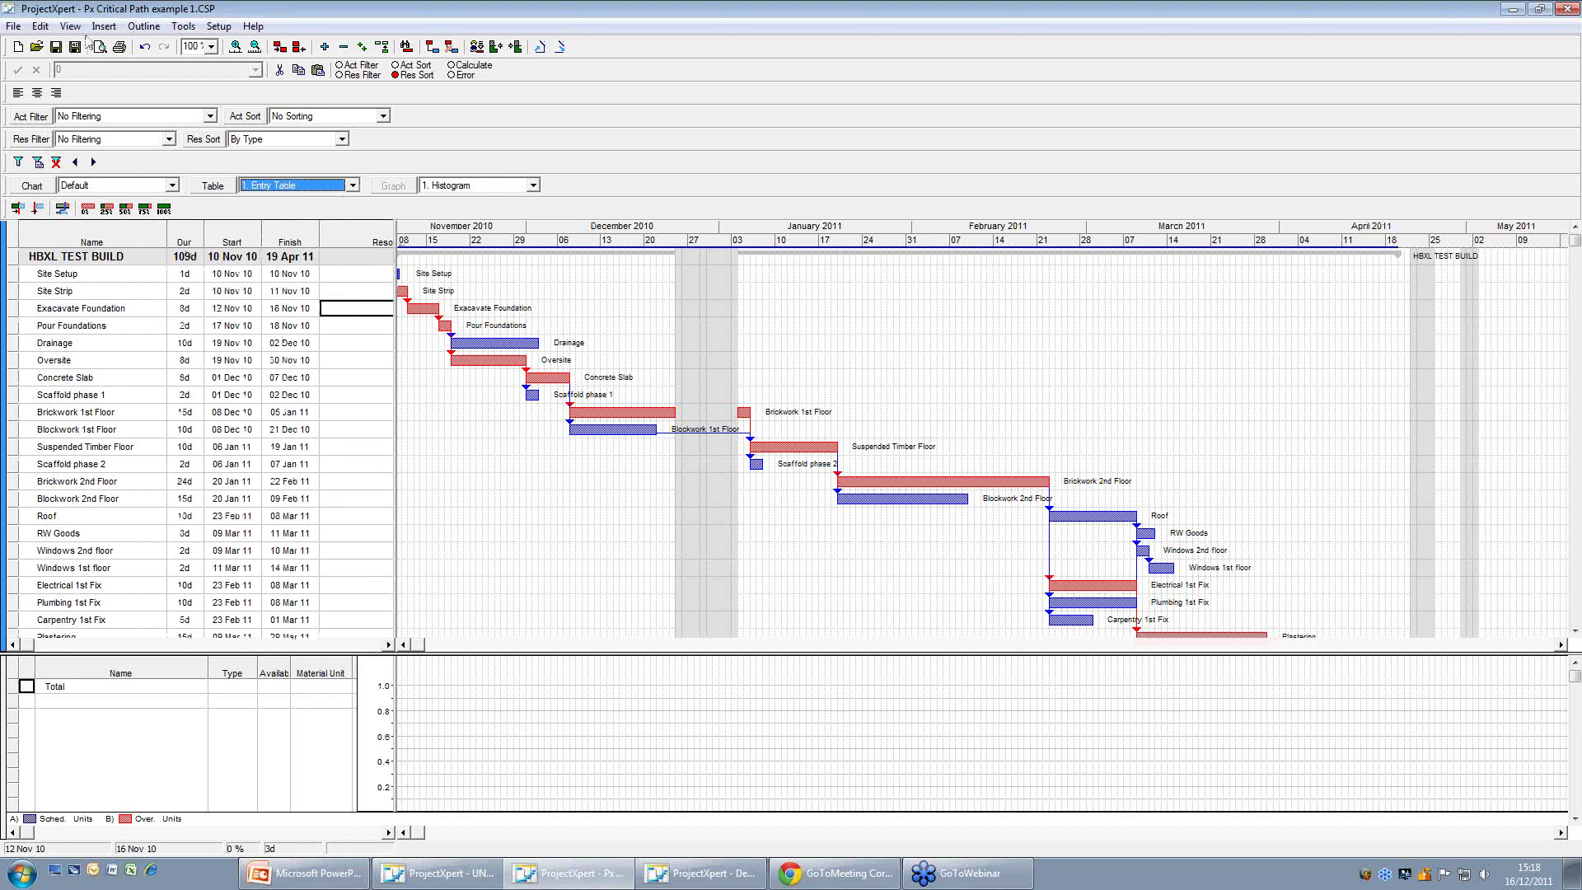
pyautogui.click(174, 28)
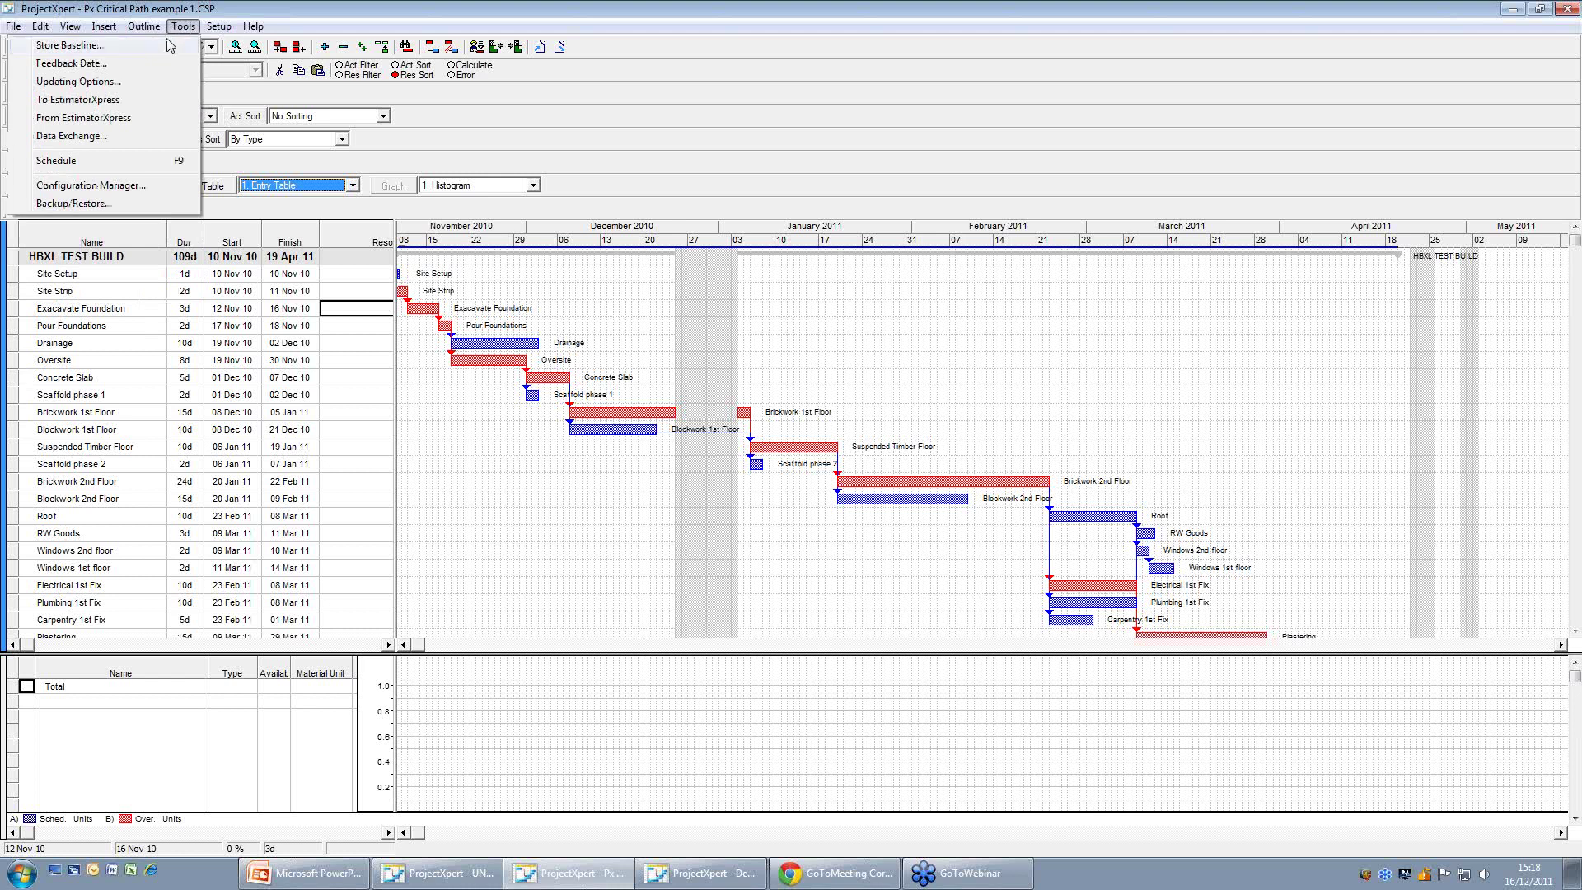
pyautogui.click(69, 45)
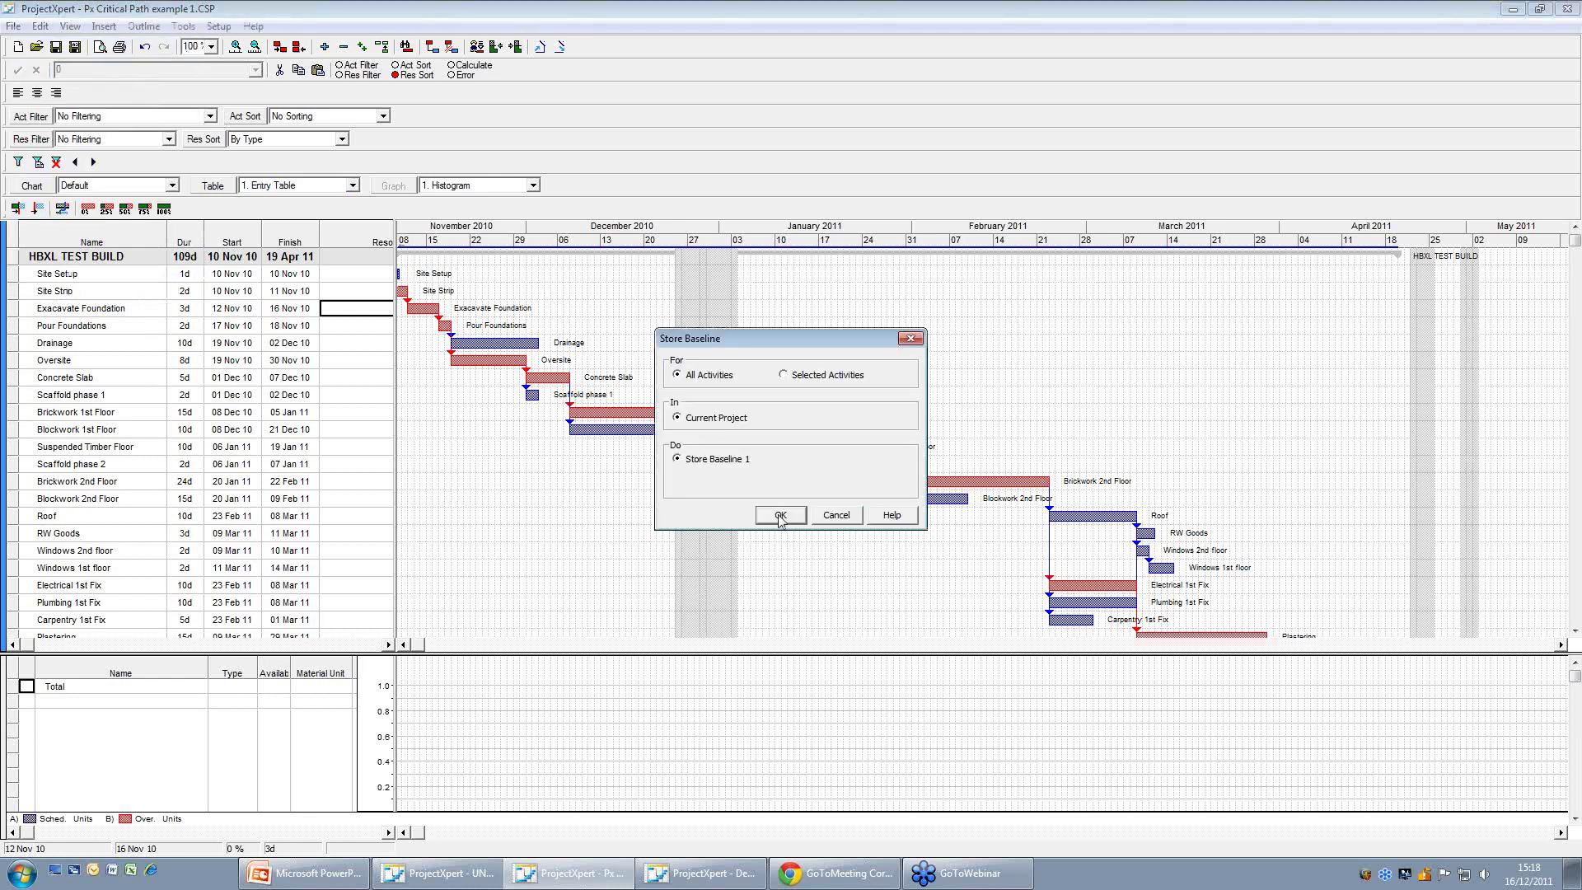
pyautogui.click(780, 516)
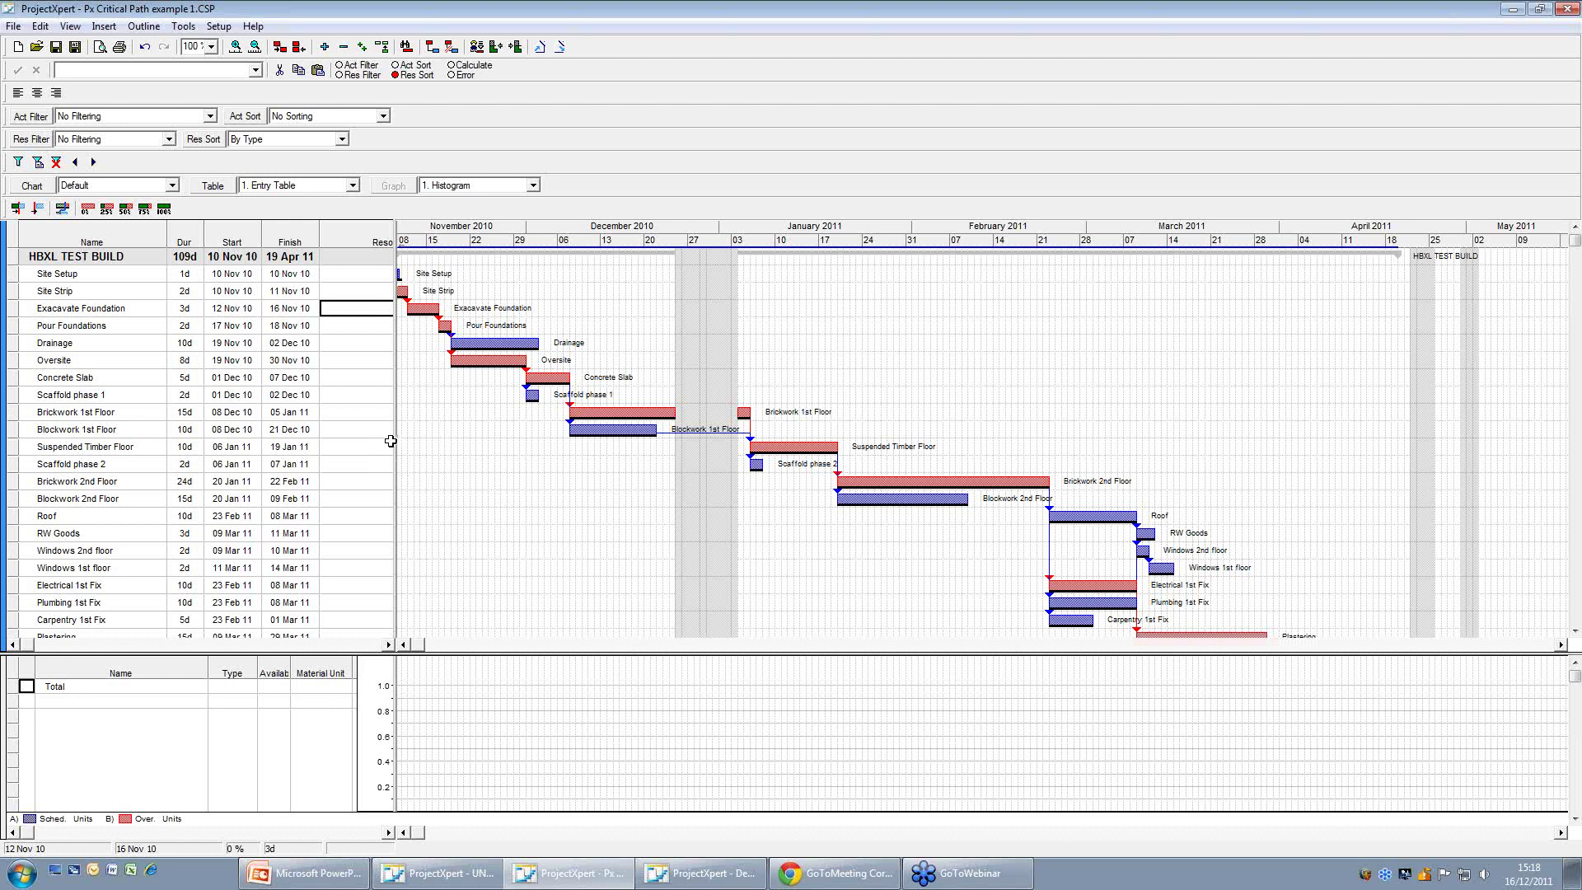
pyautogui.moveTo(395, 440); pyautogui.dragTo(380, 444)
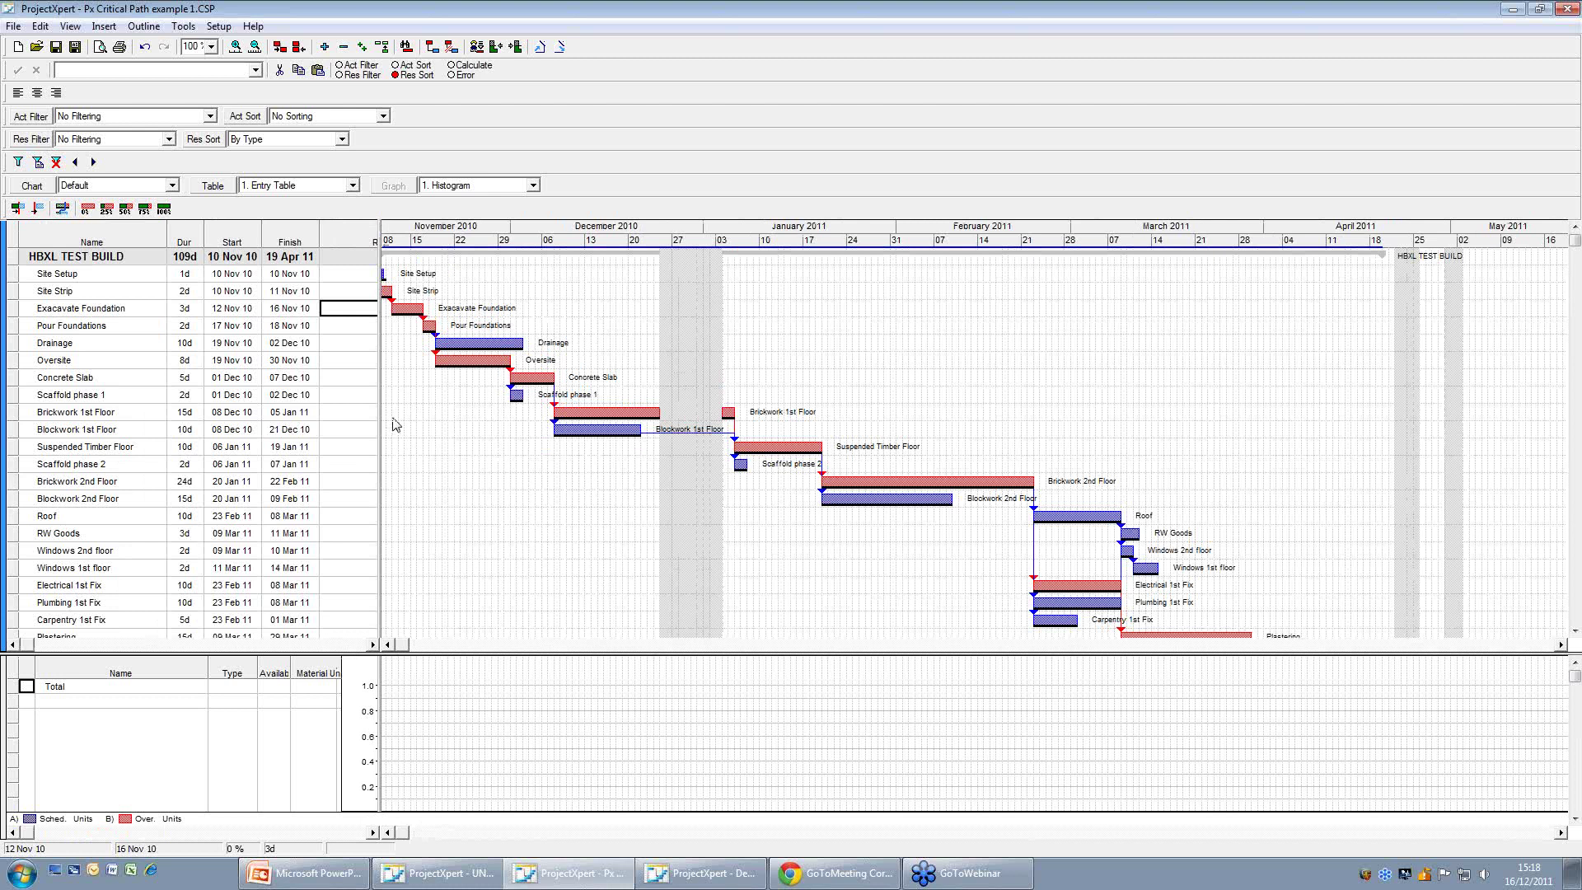
# Set the project's Time Now date to 10 Jan 11 in the project details.
pyautogui.rightClick(584, 228)
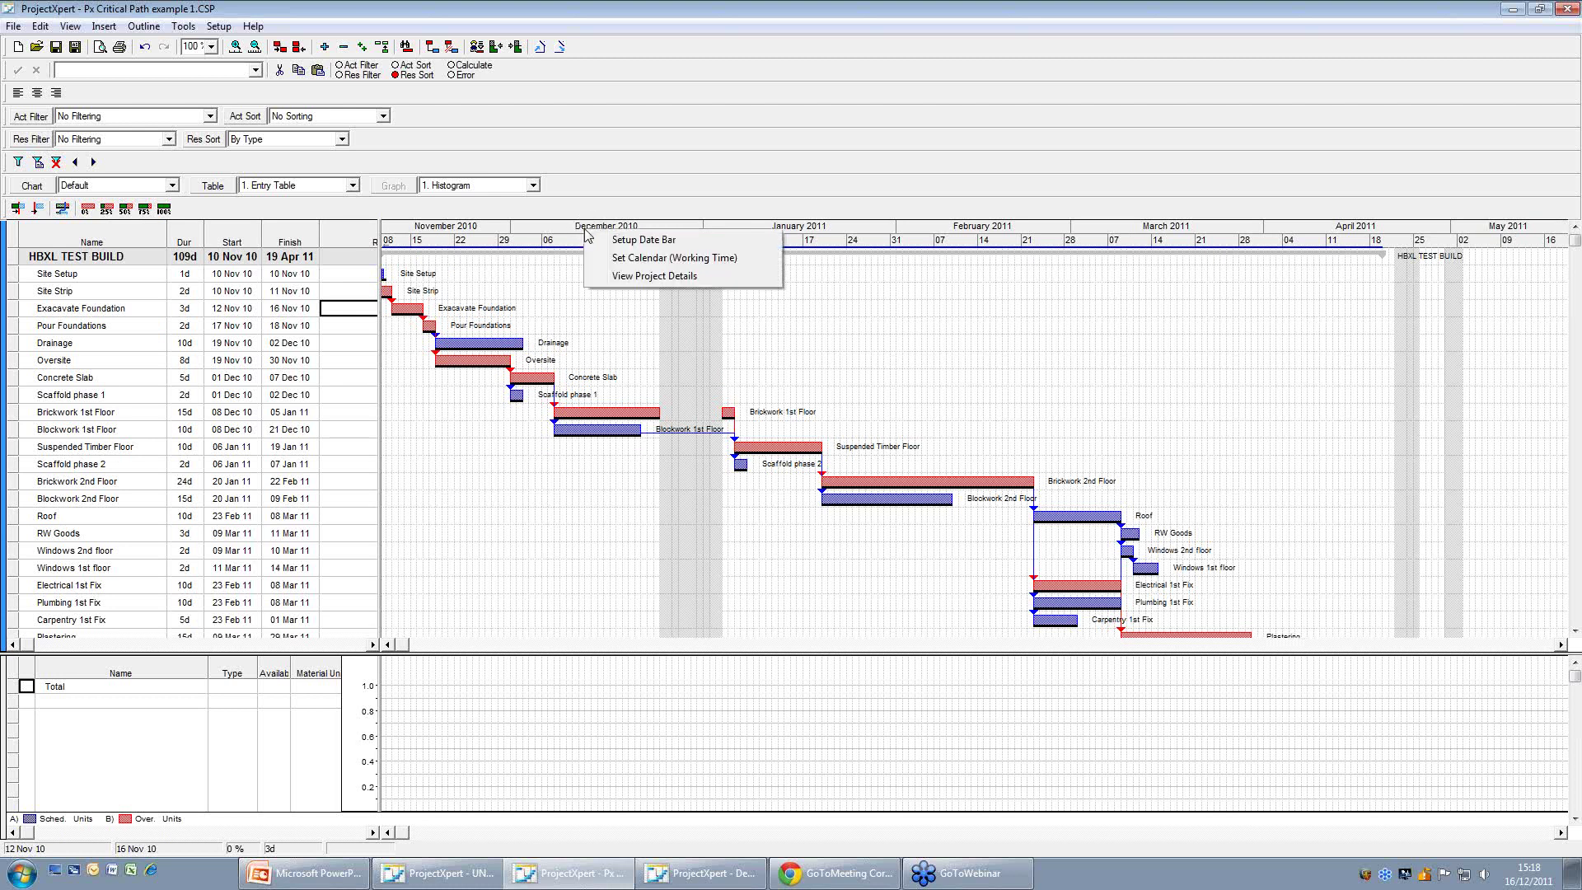
pyautogui.click(625, 276)
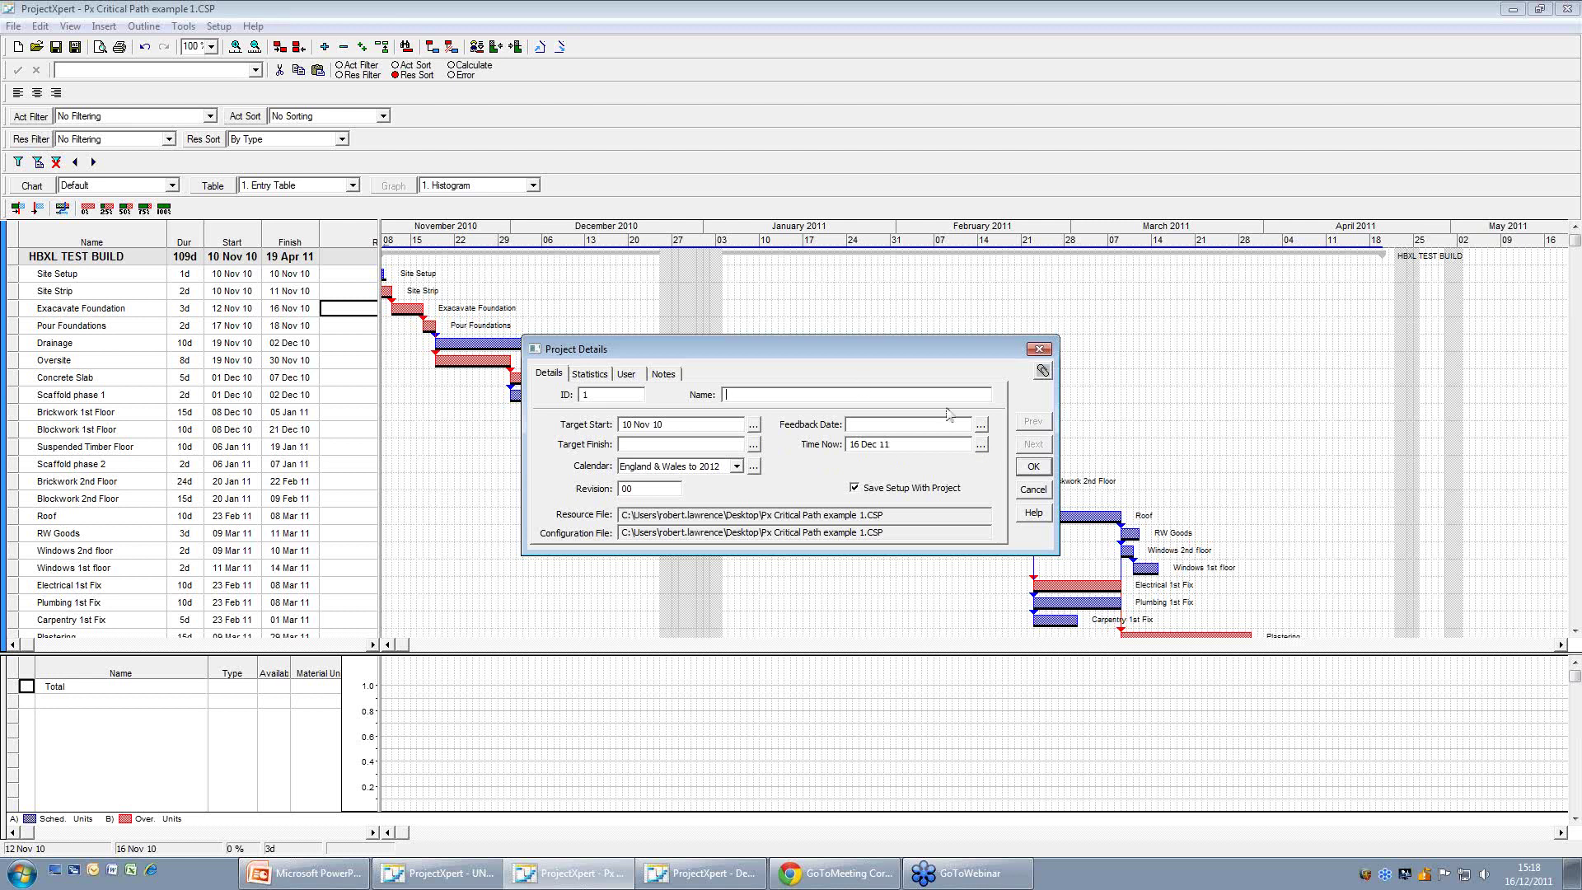
pyautogui.click(981, 445)
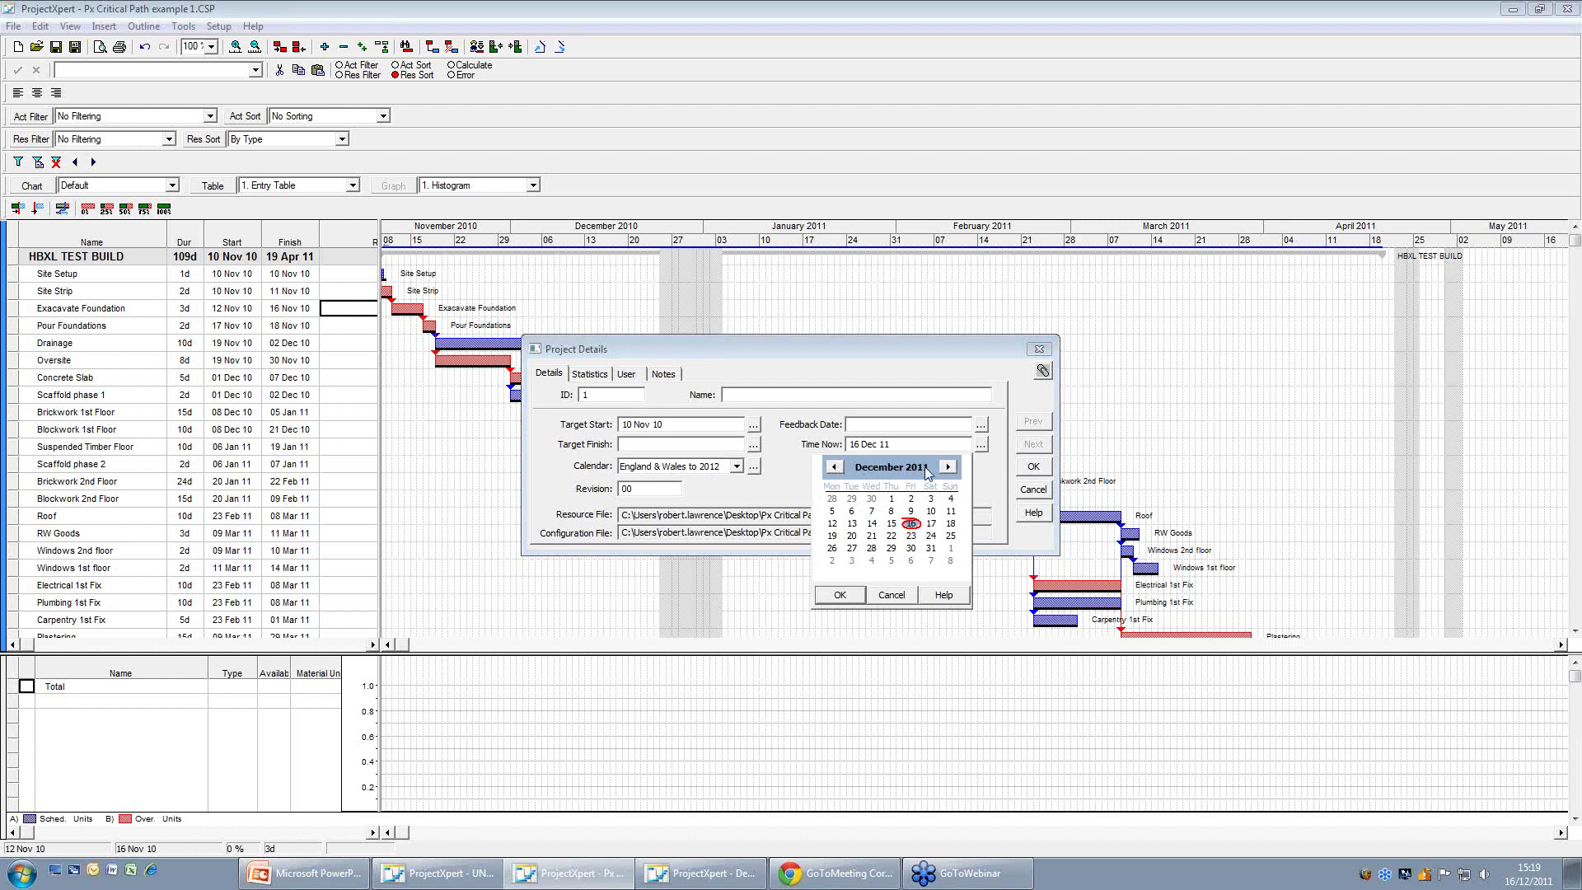
pyautogui.click(834, 467)
pyautogui.click(835, 467)
pyautogui.click(835, 467)
pyautogui.click(835, 467)
pyautogui.click(834, 467)
pyautogui.click(835, 467)
pyautogui.click(835, 467)
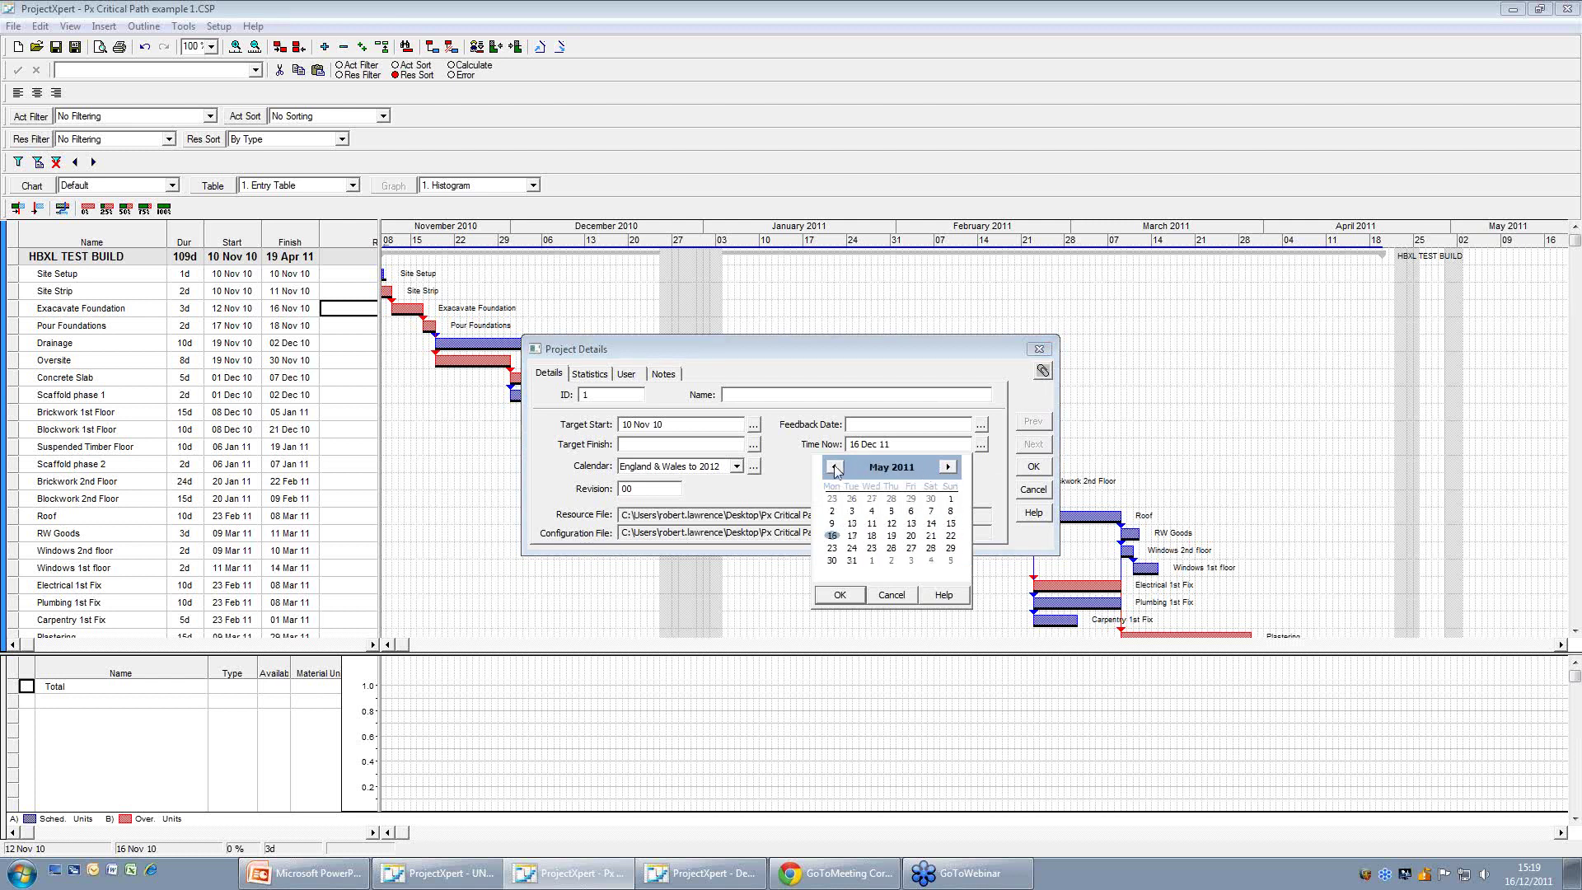
pyautogui.click(834, 467)
pyautogui.click(834, 467)
pyautogui.click(835, 467)
pyautogui.click(834, 467)
pyautogui.click(834, 467)
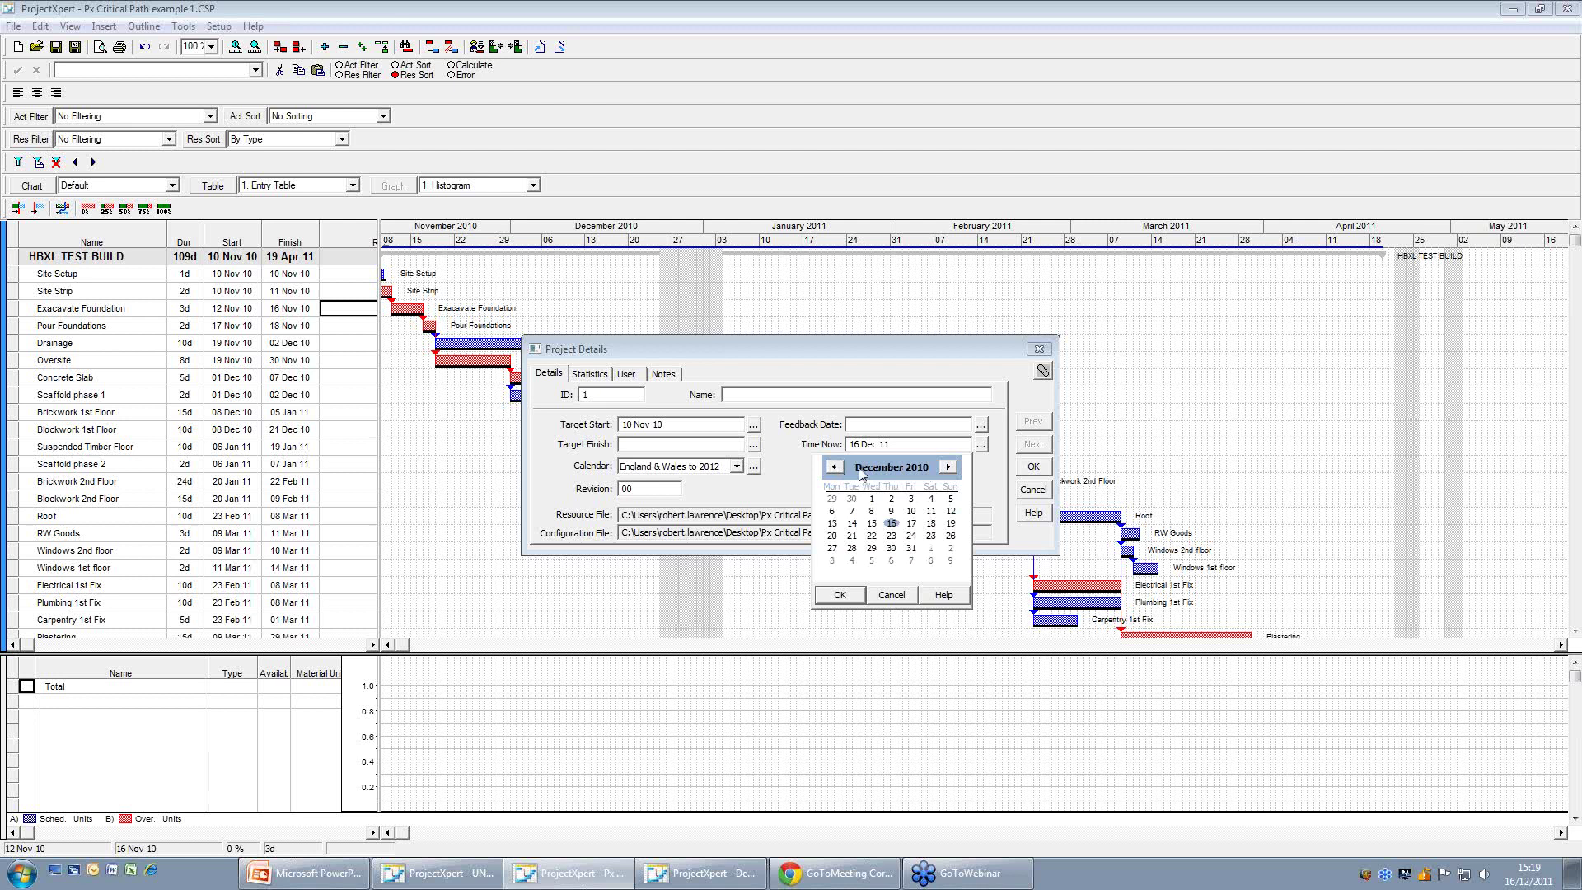
pyautogui.click(948, 467)
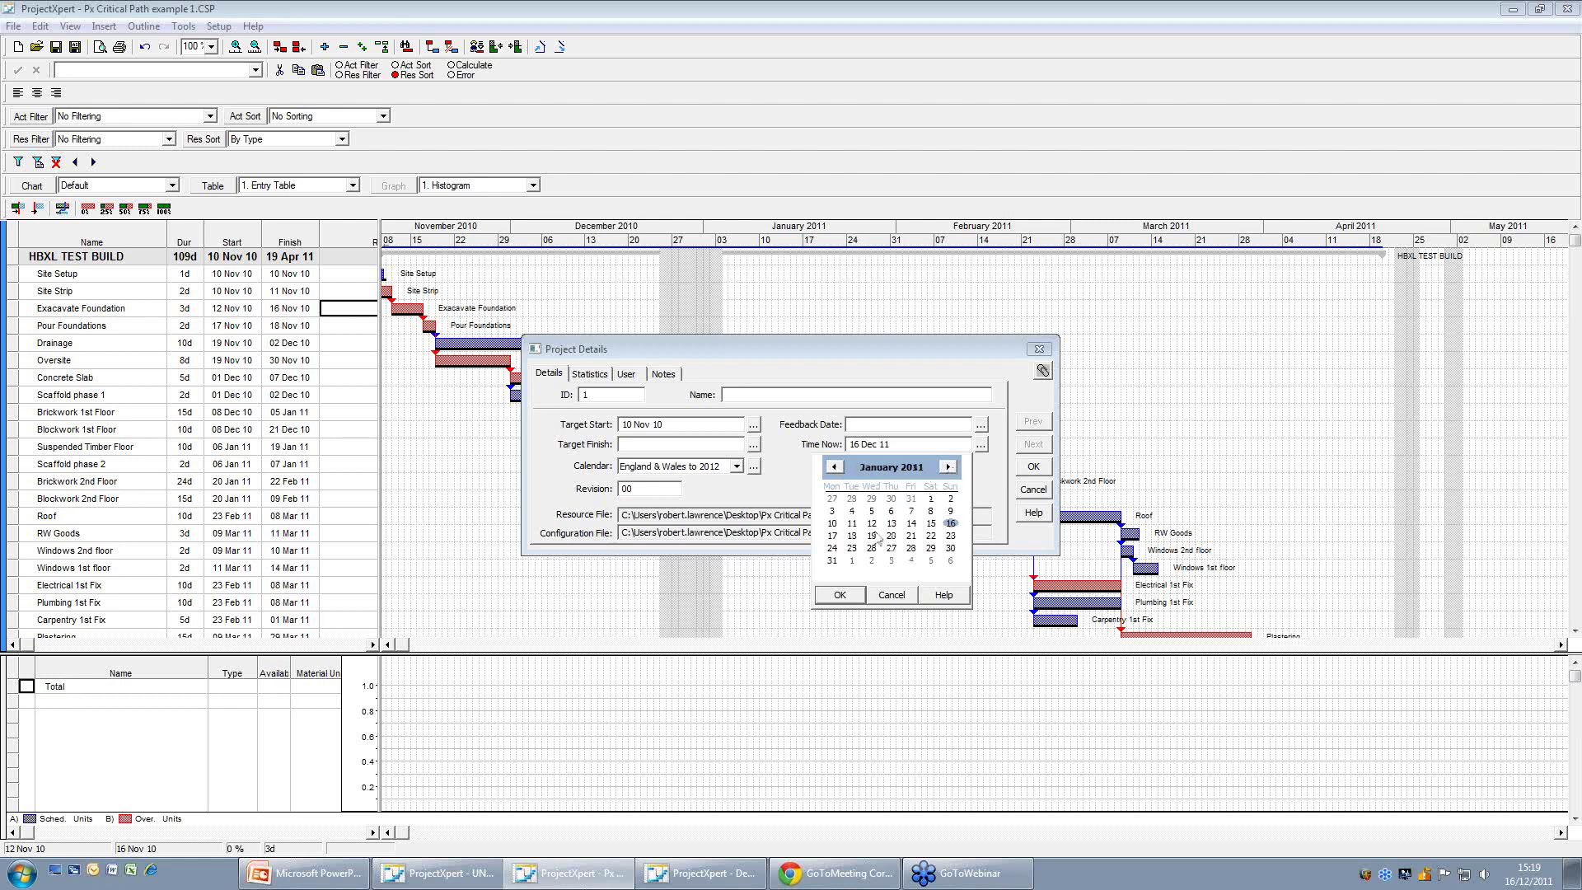
pyautogui.click(832, 524)
pyautogui.click(839, 595)
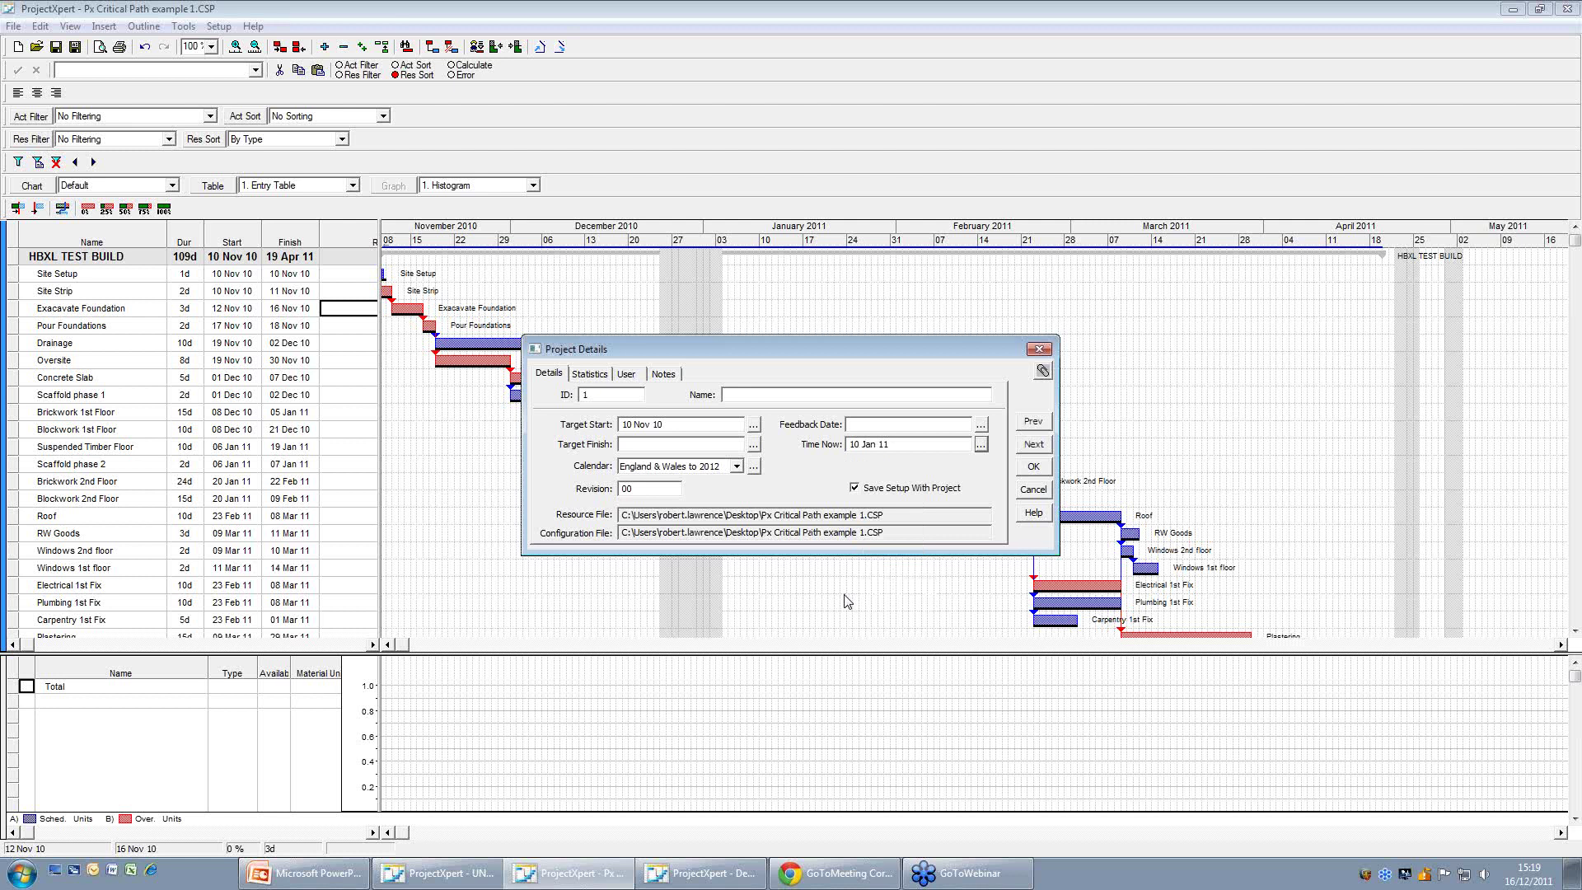
pyautogui.click(1030, 466)
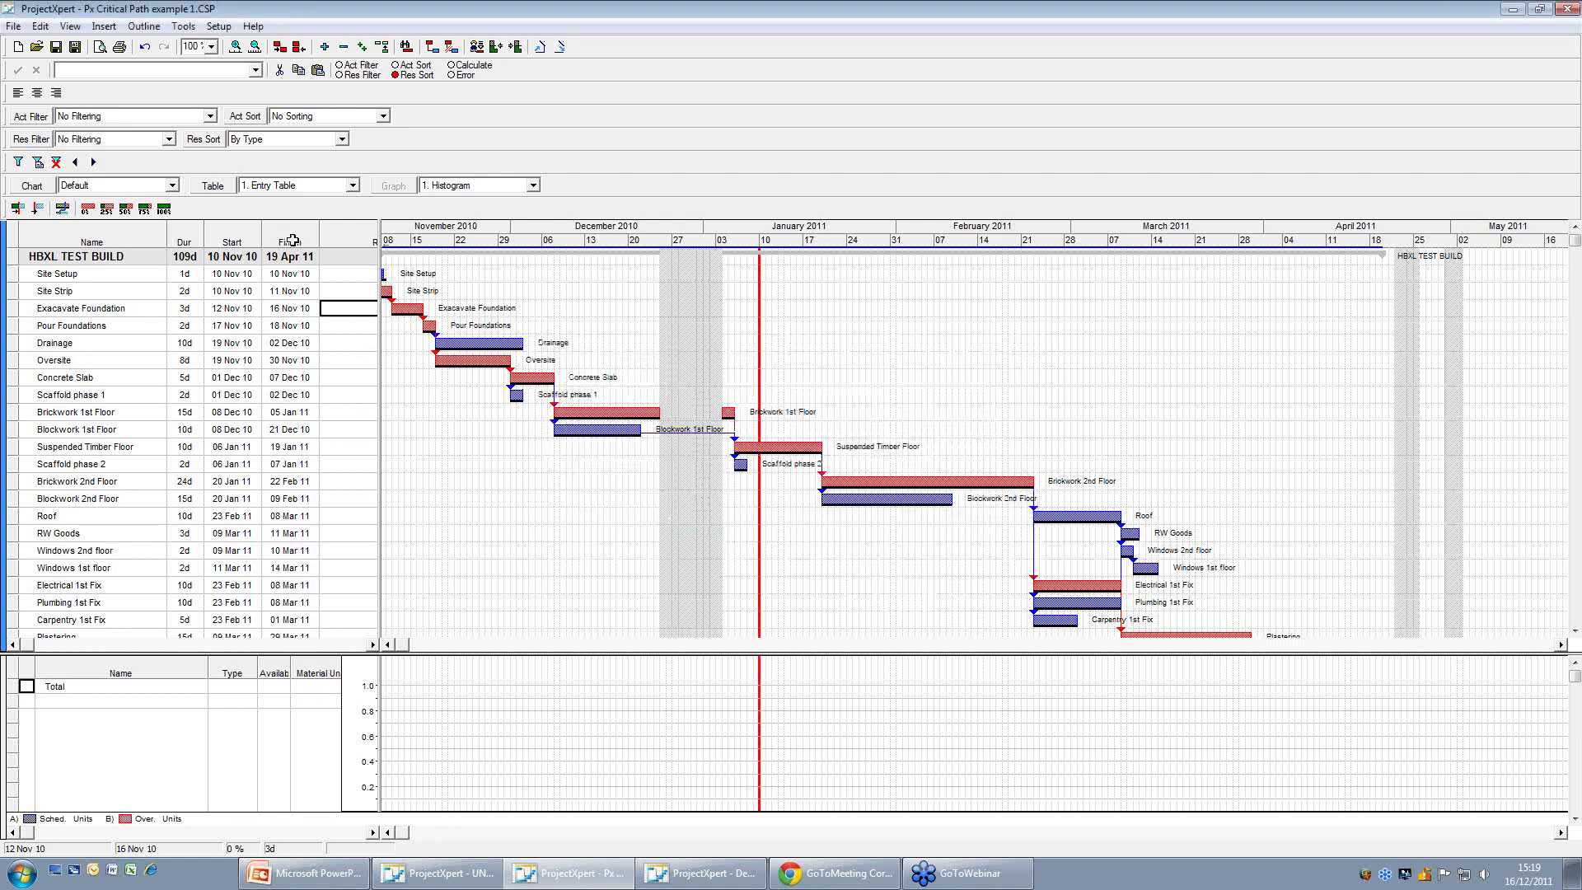
# Display the Progress Table and mark Site Setup as 100% complete.
pyautogui.click(352, 185)
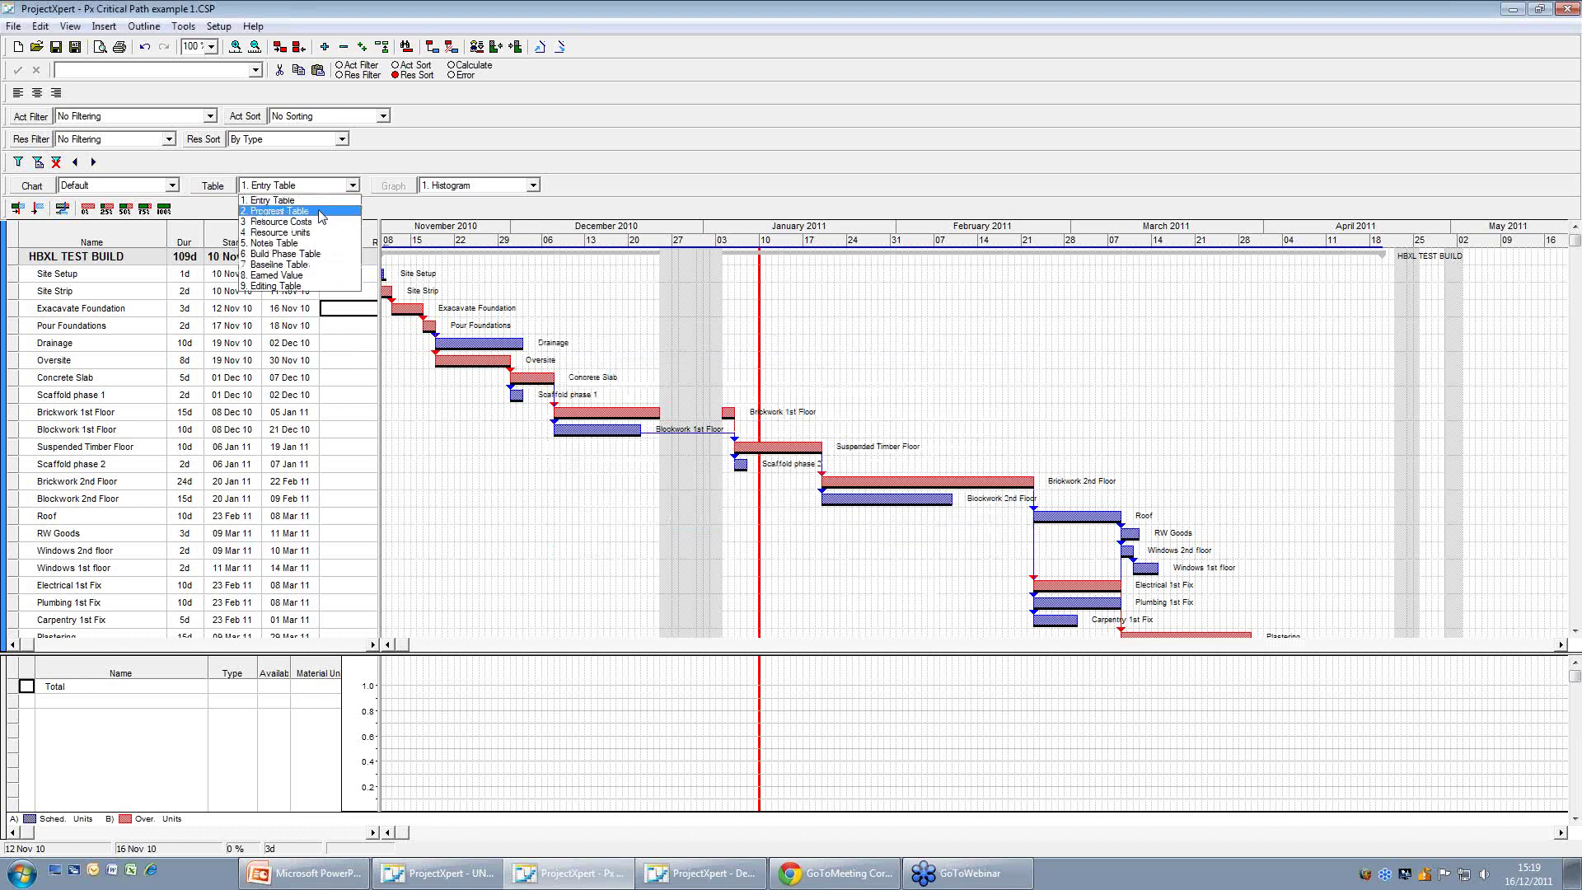
pyautogui.click(321, 213)
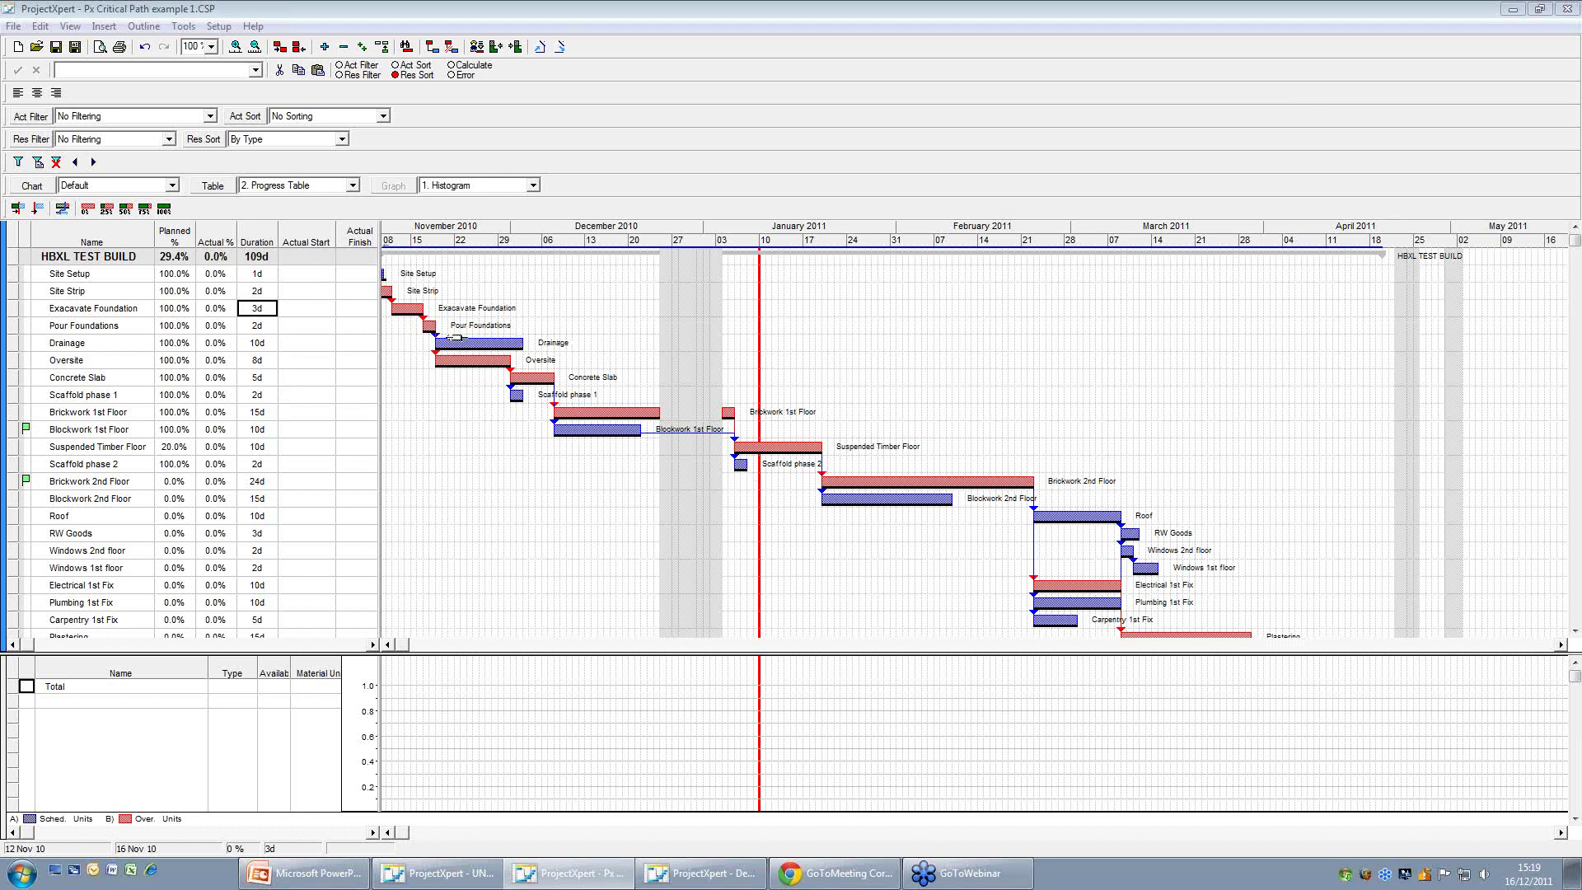
pyautogui.click(220, 275)
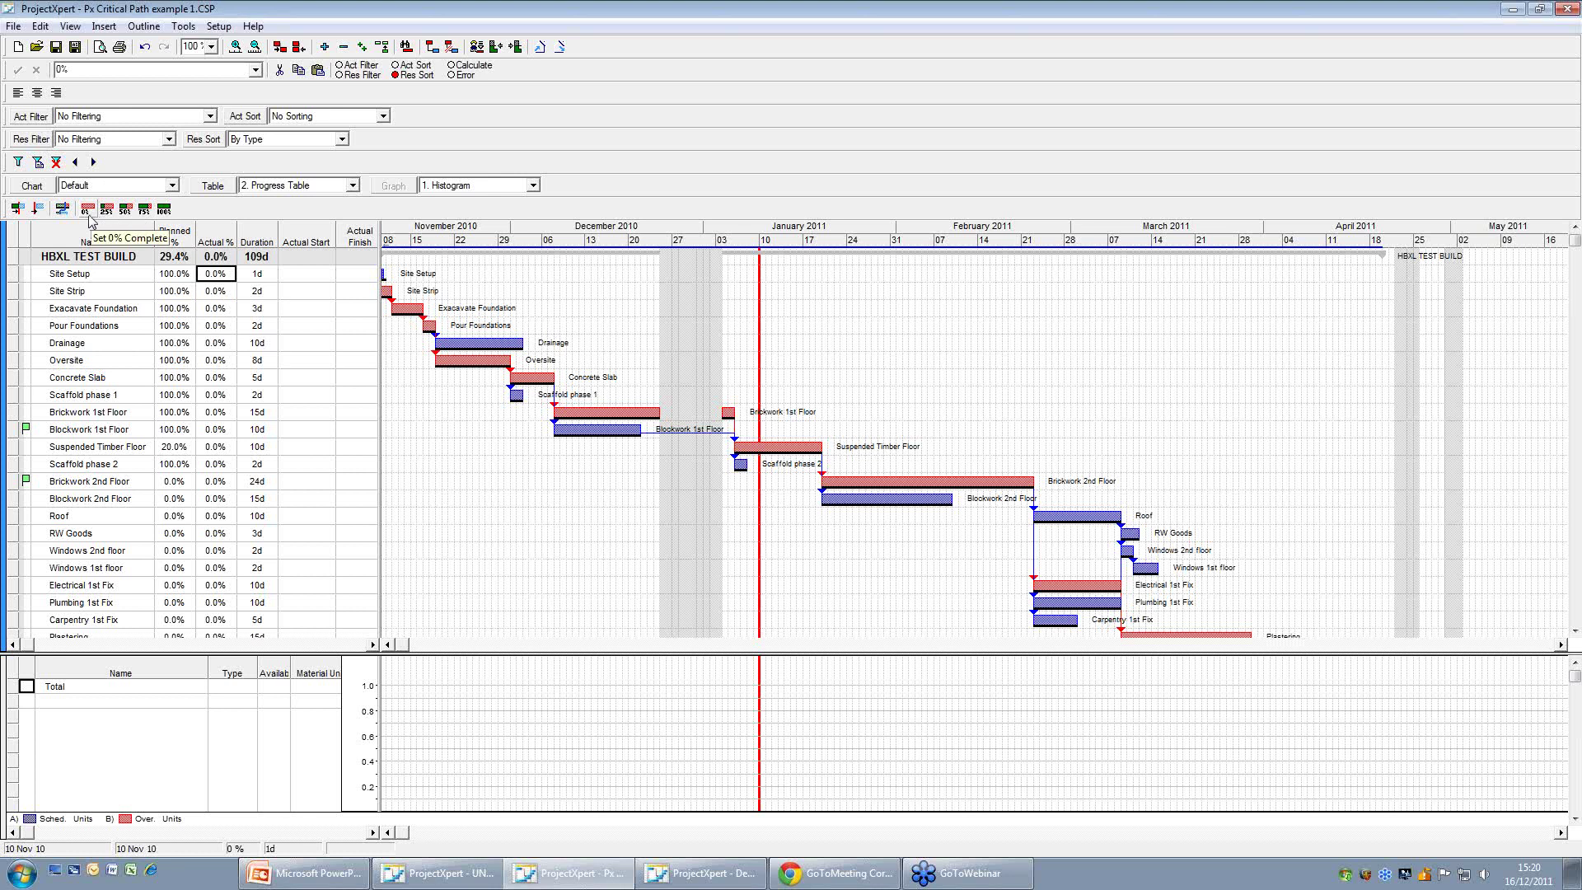
pyautogui.click(163, 210)
# Mark the Site Strip and Exacavate Foundation activities as 100% complete.
pyautogui.click(217, 289)
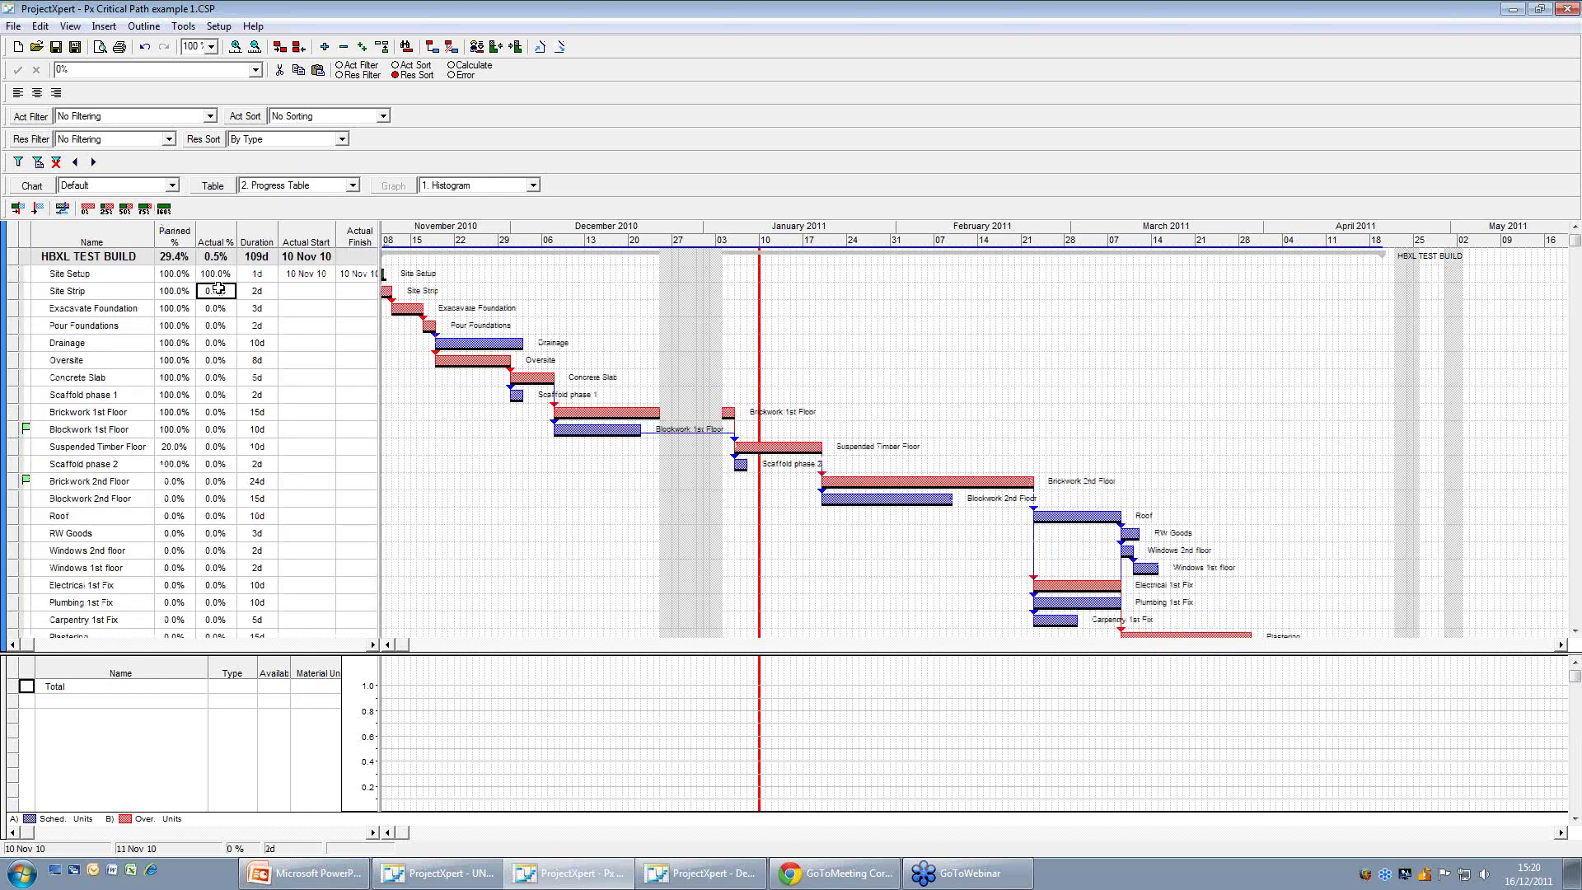
pyautogui.click(163, 210)
pyautogui.click(215, 308)
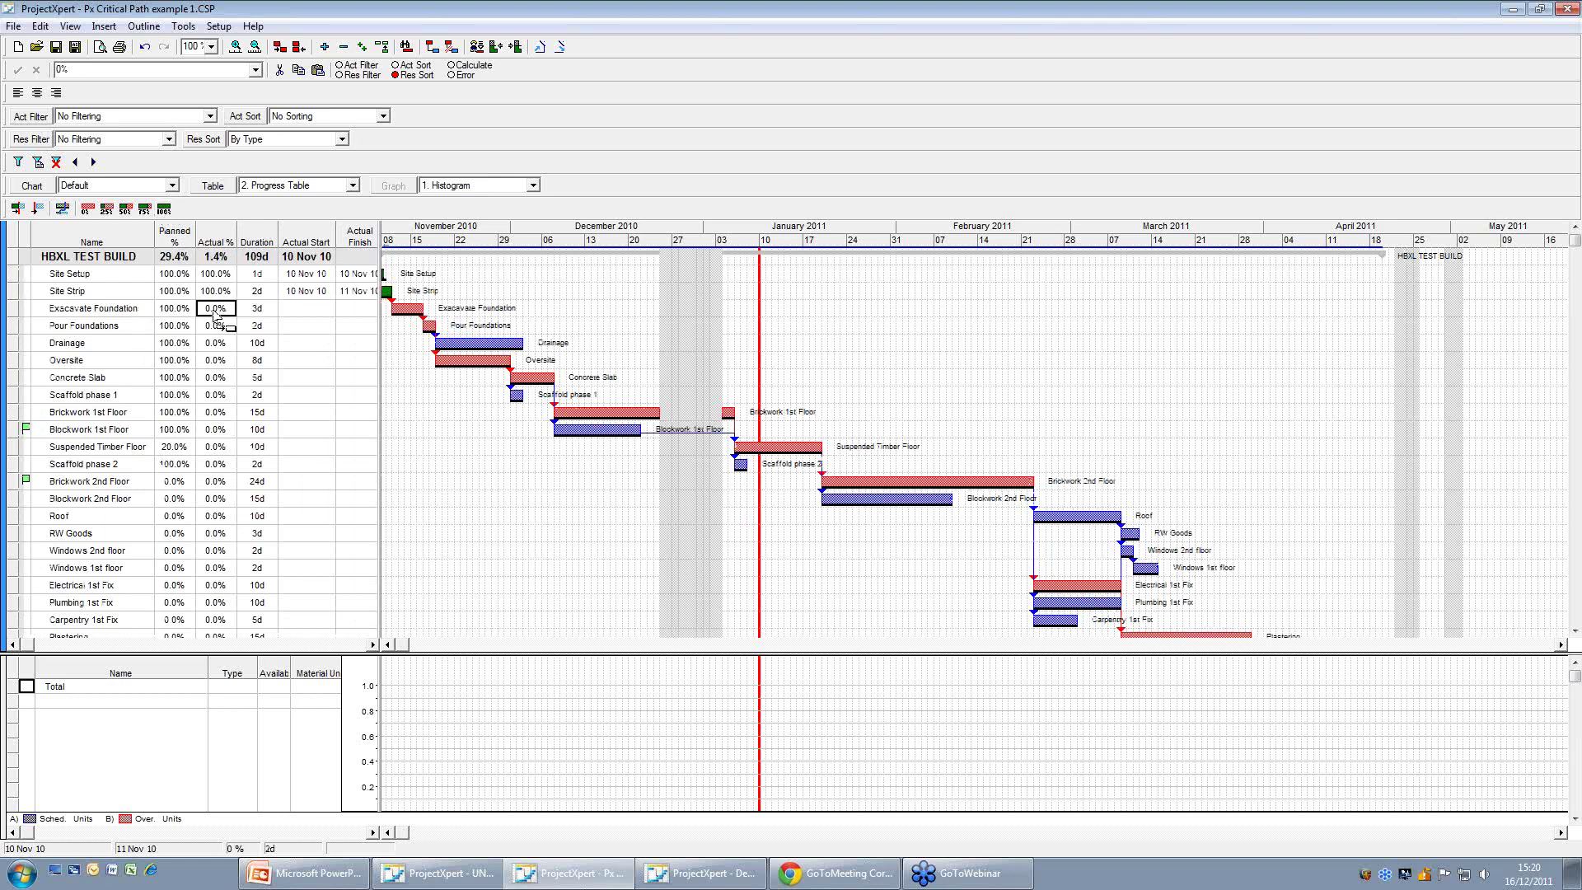
pyautogui.click(164, 210)
pyautogui.rightClick(672, 359)
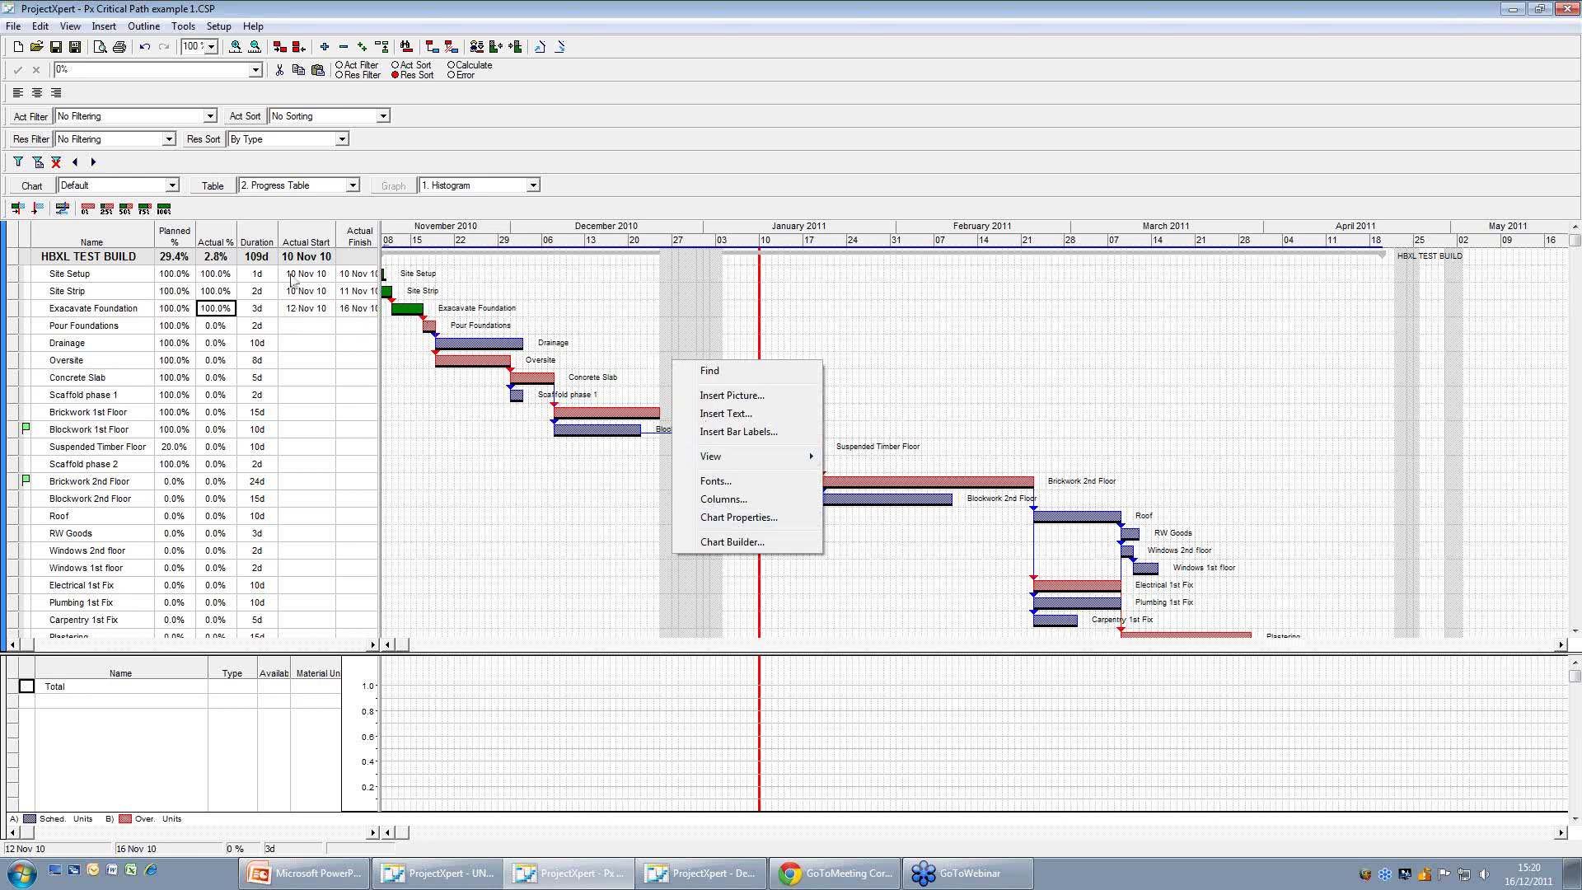
# Mark the Pour Foundations and Drainage activities as 100% complete.
pyautogui.click(213, 323)
pyautogui.click(212, 325)
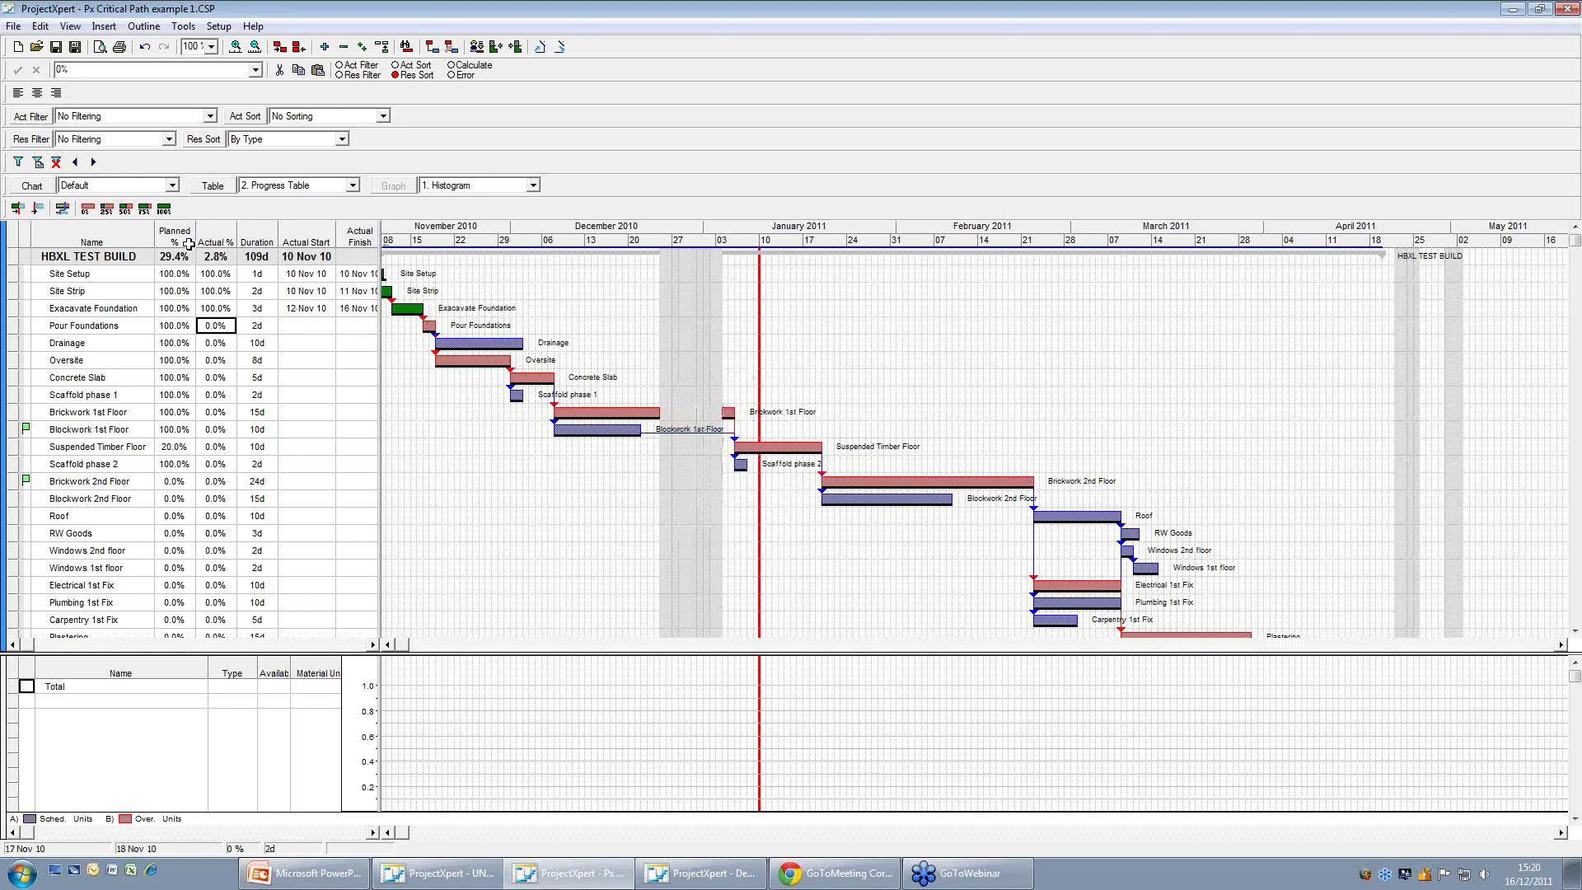
pyautogui.click(164, 209)
pyautogui.click(216, 342)
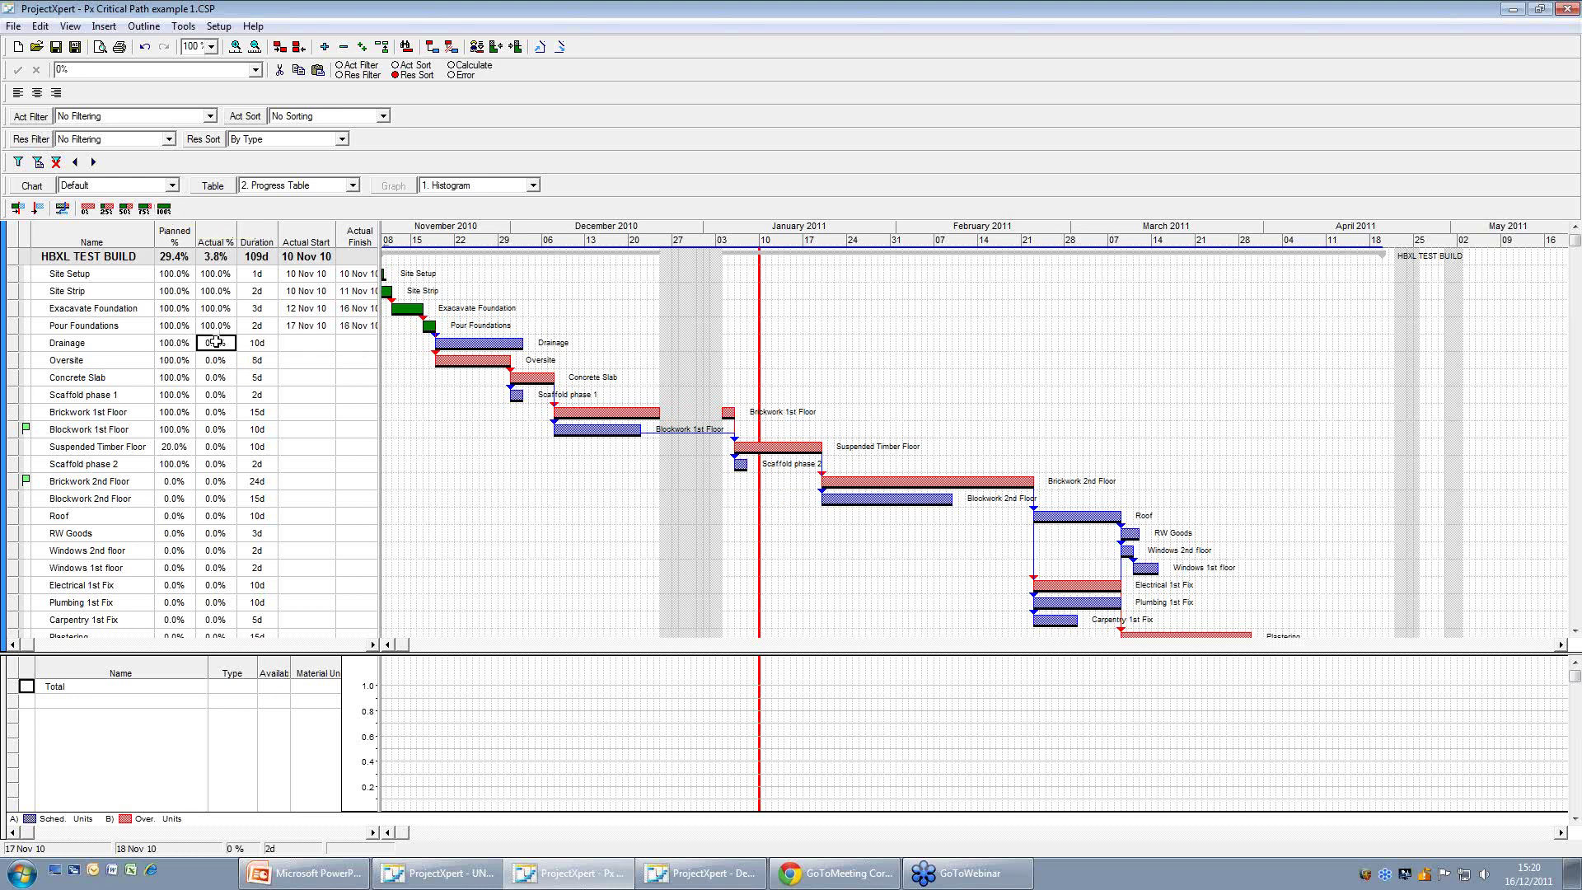
pyautogui.click(164, 209)
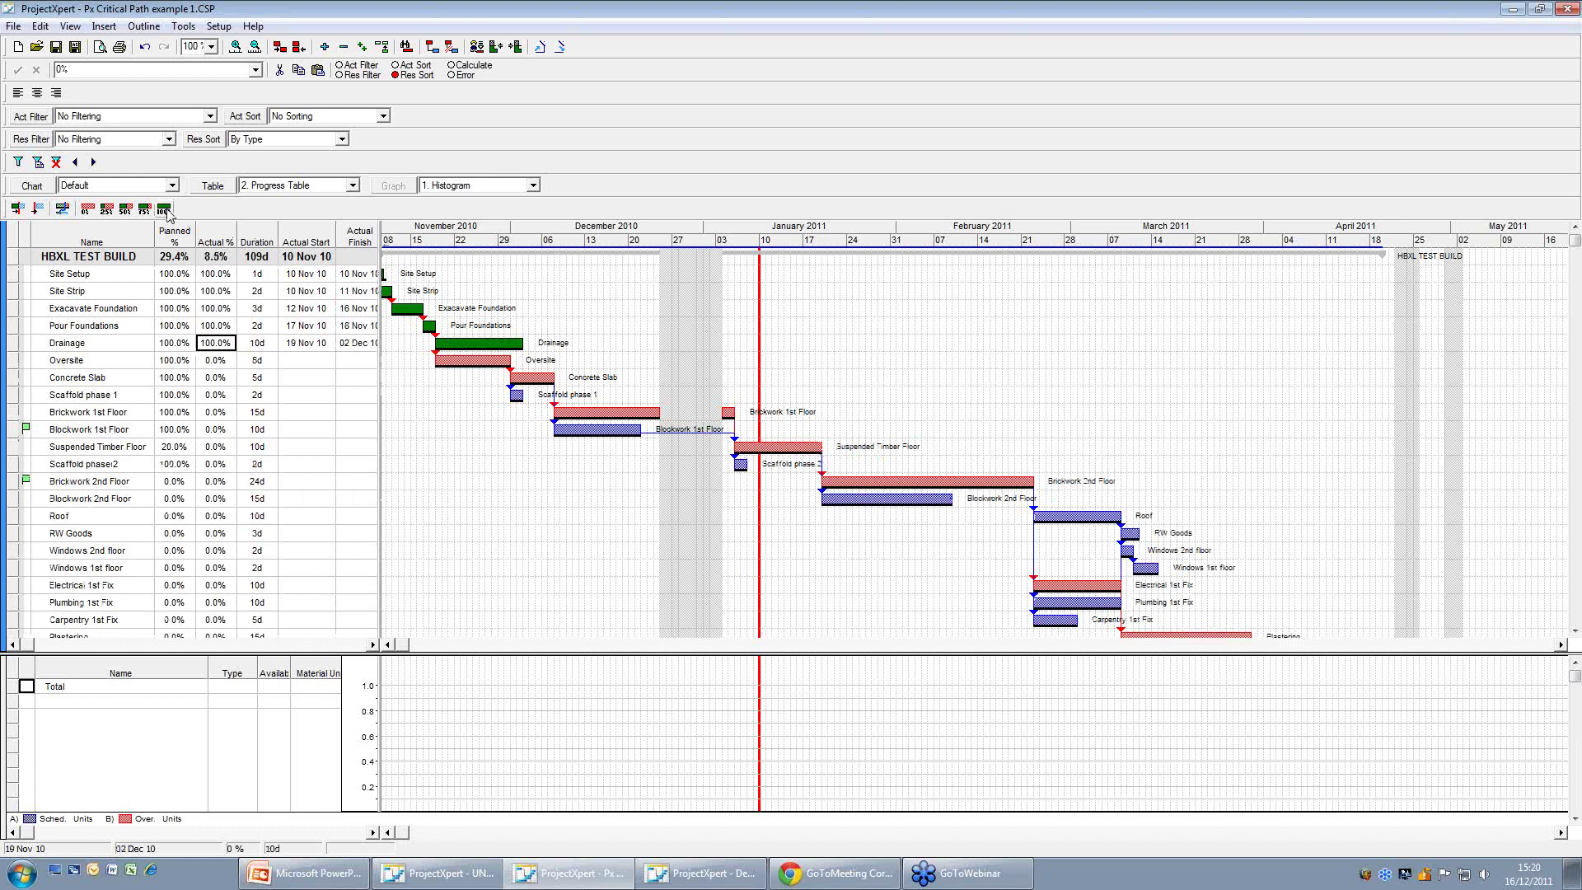
# Mark the Oversite, Concrete Slab and Scaffold phase 1 activities as 100% complete.
pyautogui.click(212, 360)
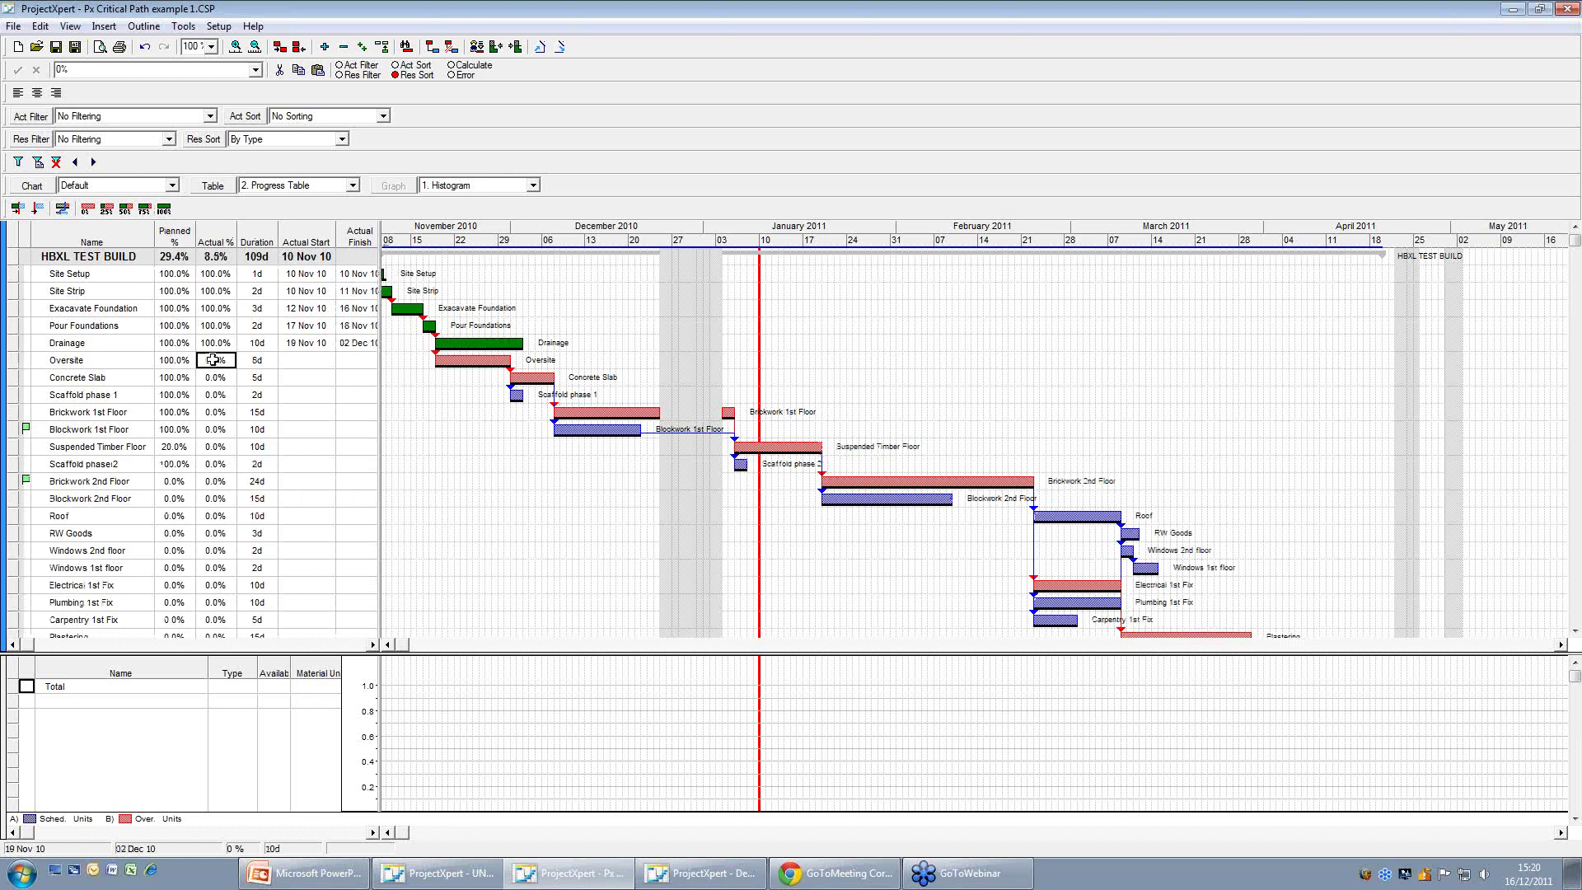
pyautogui.click(164, 209)
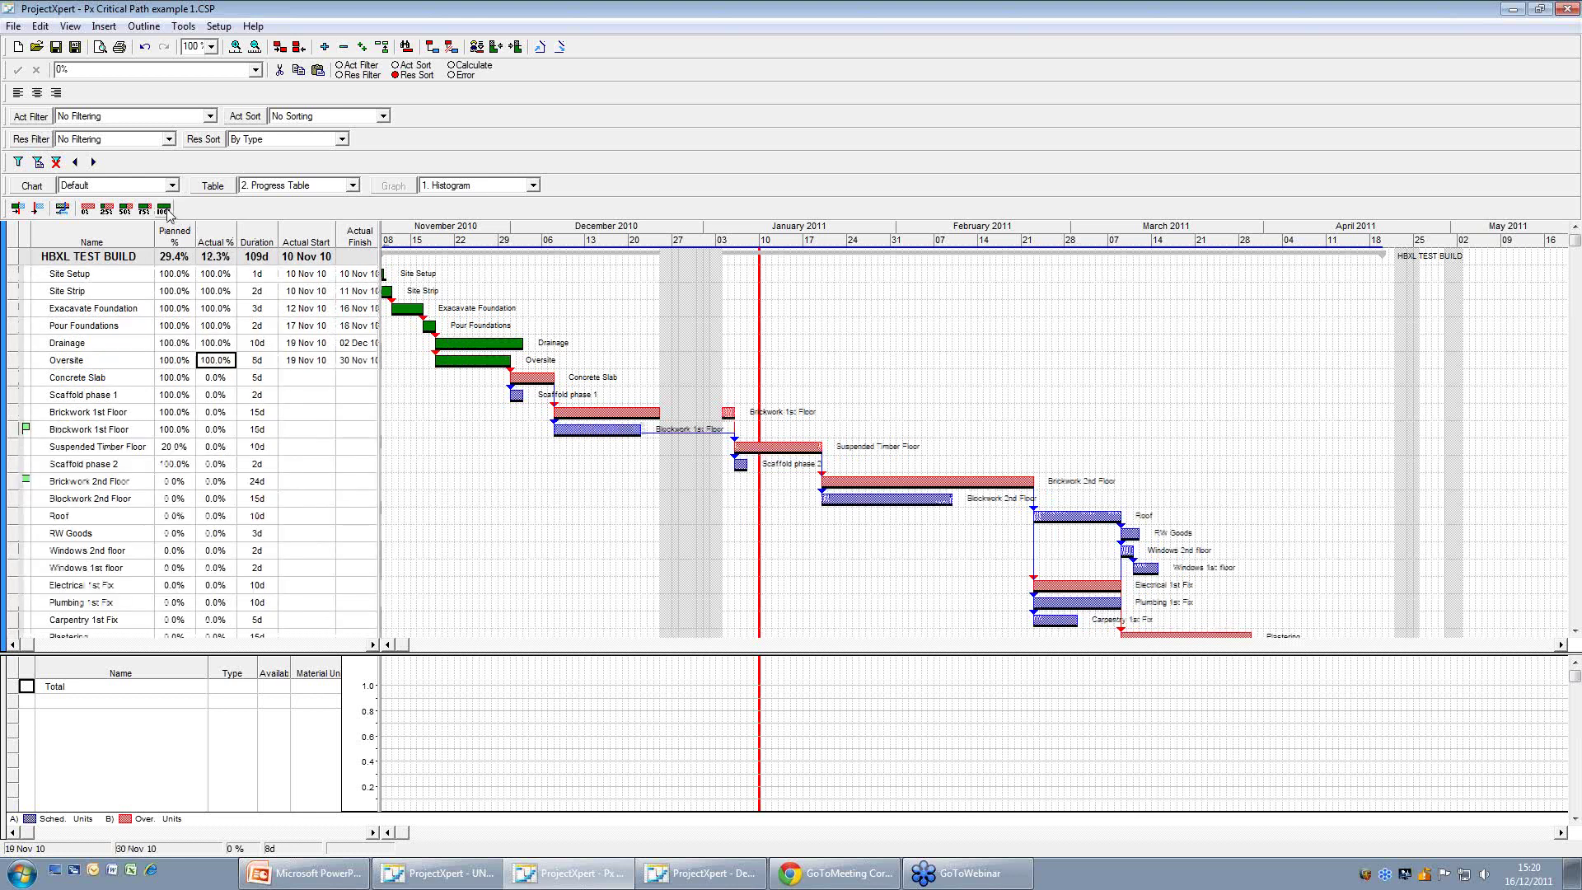
pyautogui.click(216, 377)
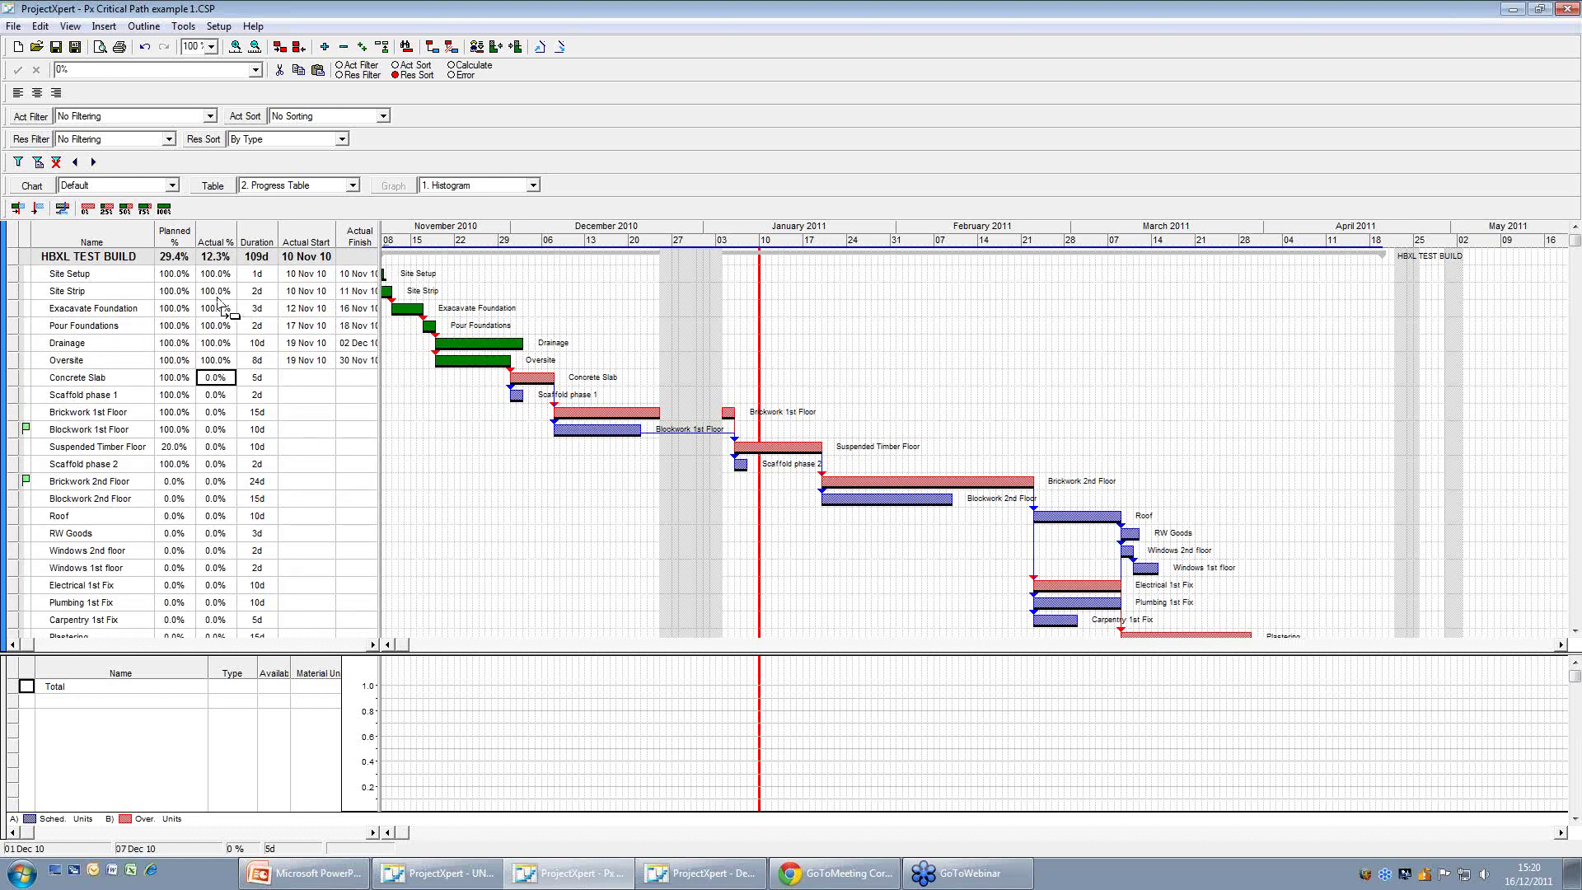
pyautogui.click(164, 210)
pyautogui.click(215, 395)
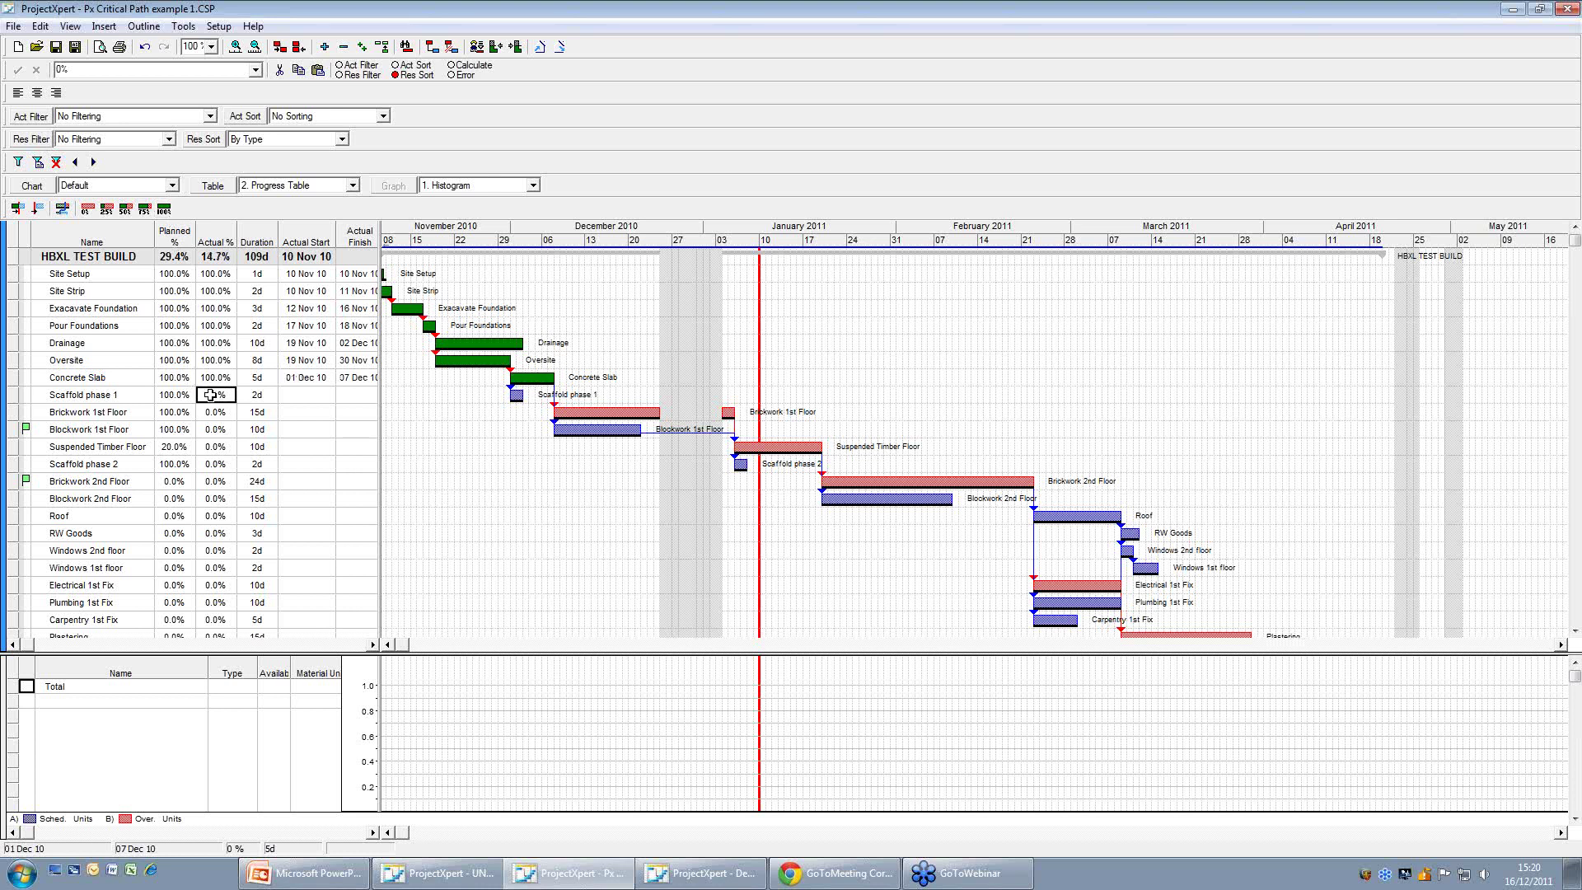
pyautogui.click(165, 210)
# Set the actual progress of Brickwork 1st Floor and Blockwork 1st Floor to 75%.
pyautogui.click(216, 412)
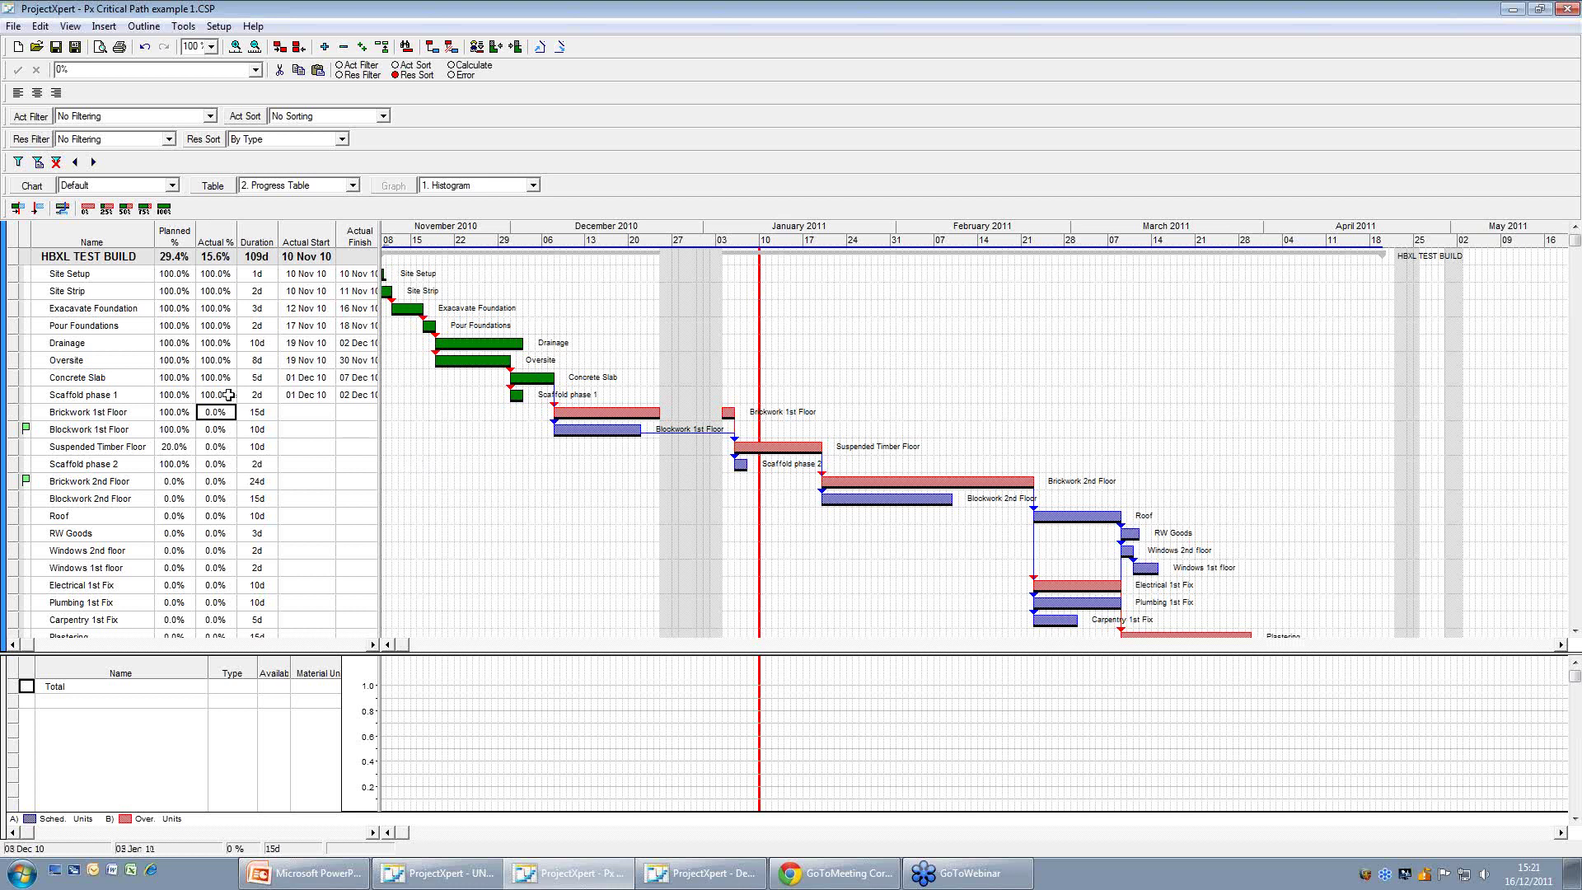
pyautogui.click(145, 209)
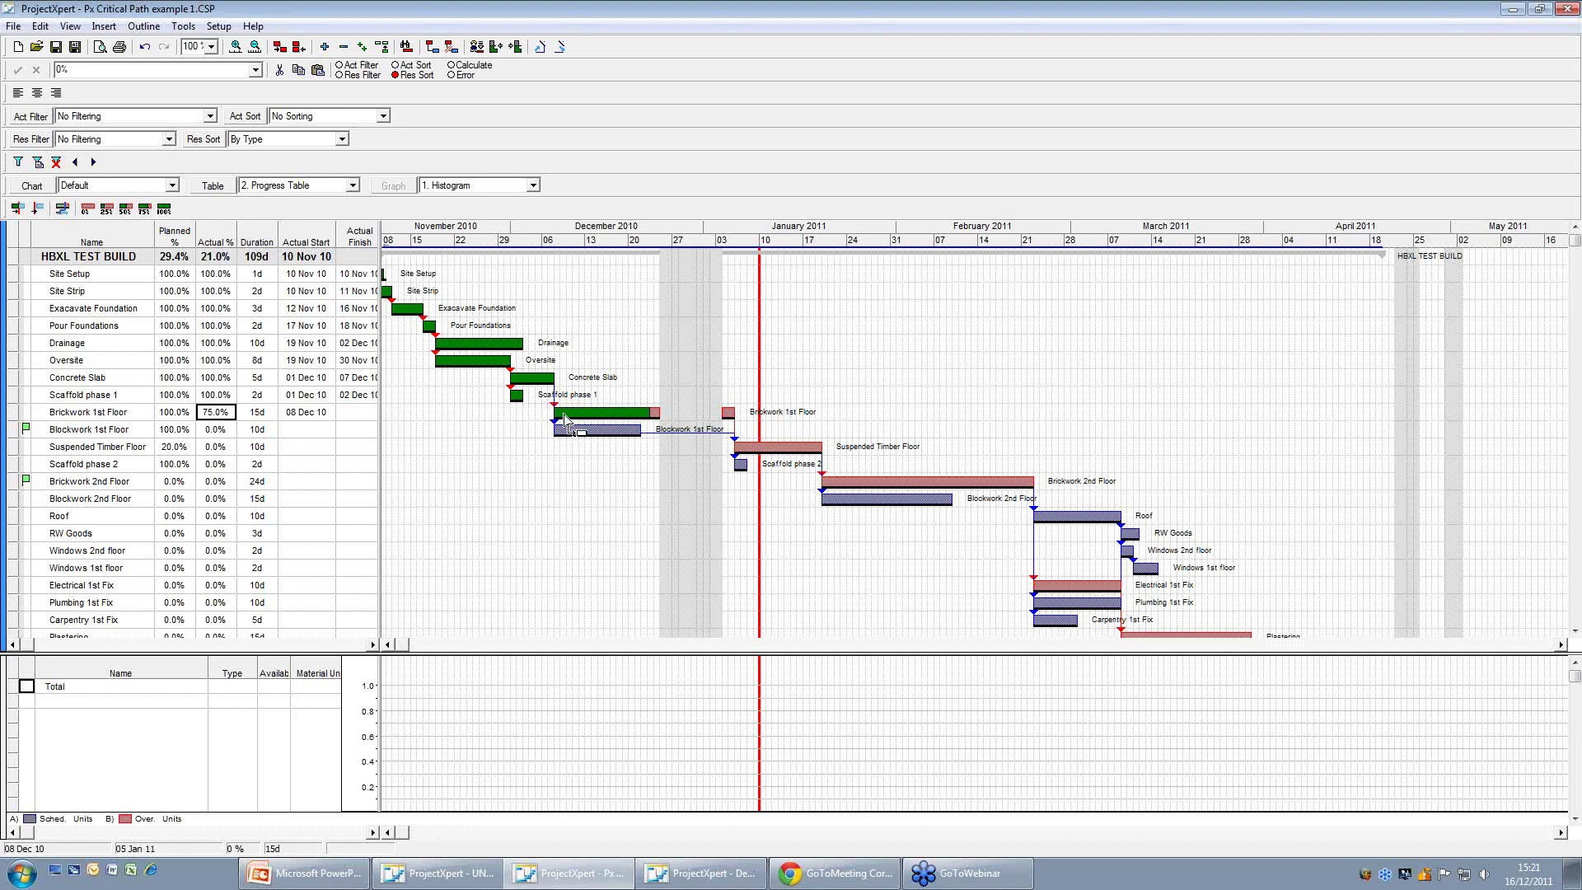
pyautogui.click(216, 431)
pyautogui.click(144, 208)
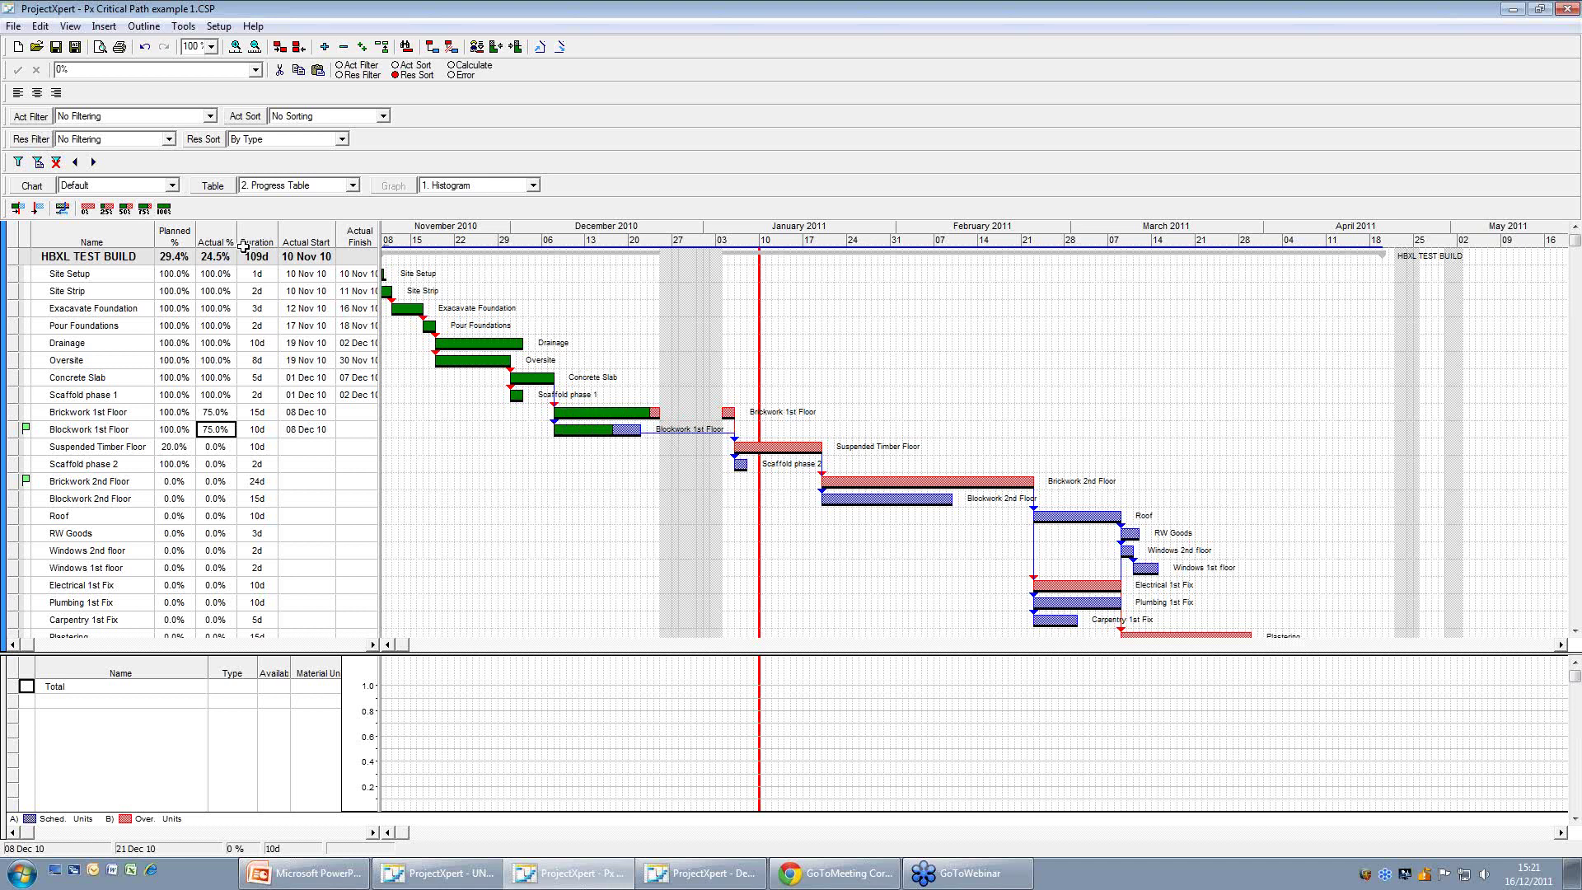
# Display the Earned Value table and review its variance and cost columns through to FTC Cost.
pyautogui.click(353, 185)
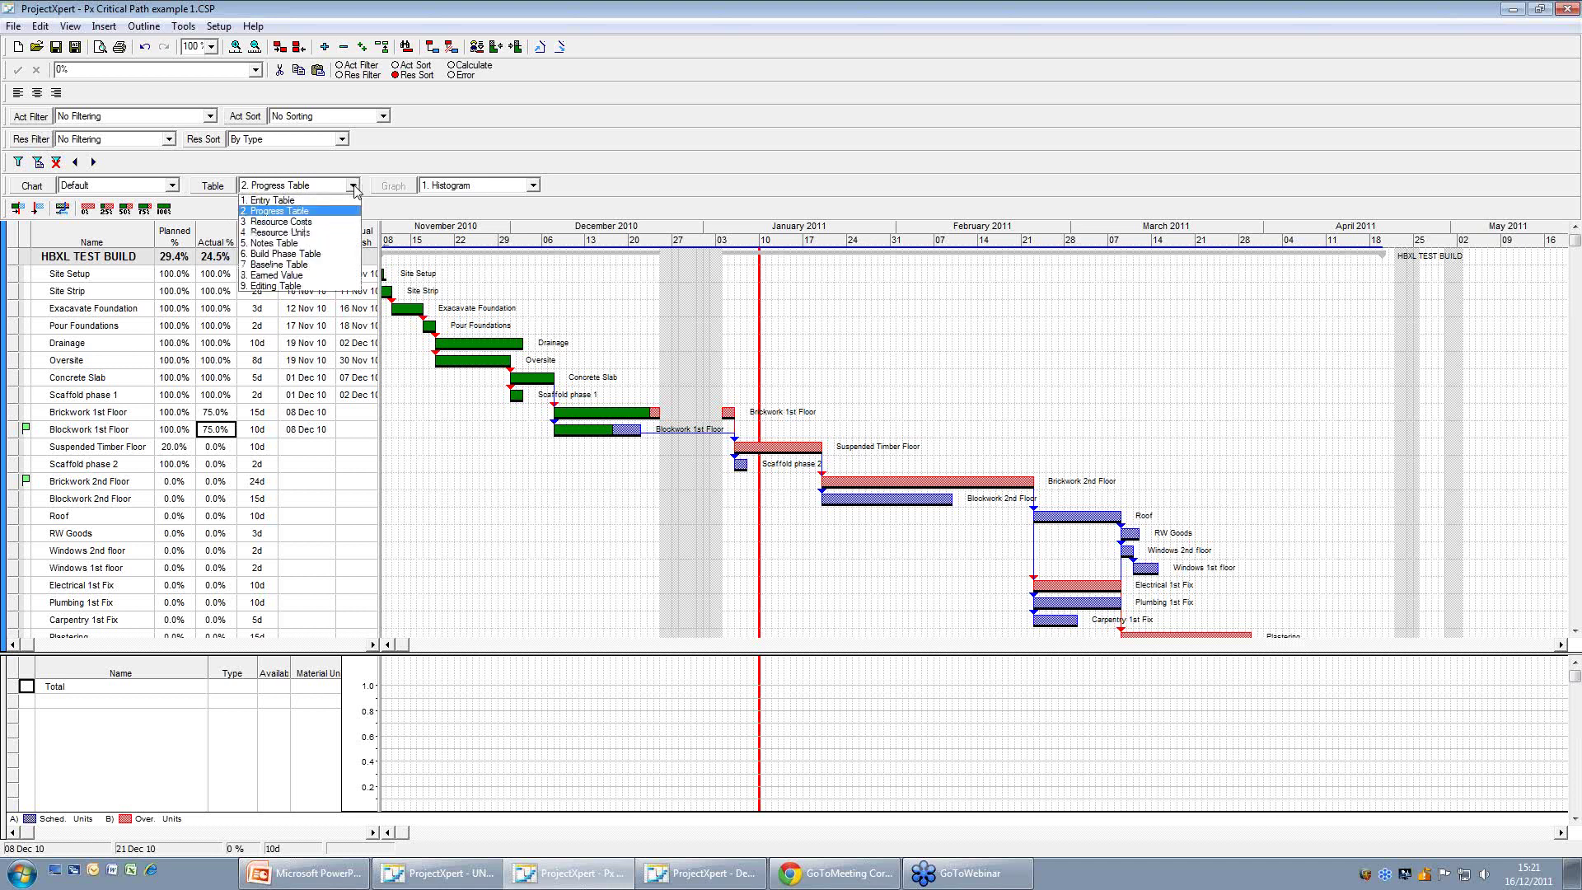
pyautogui.click(316, 277)
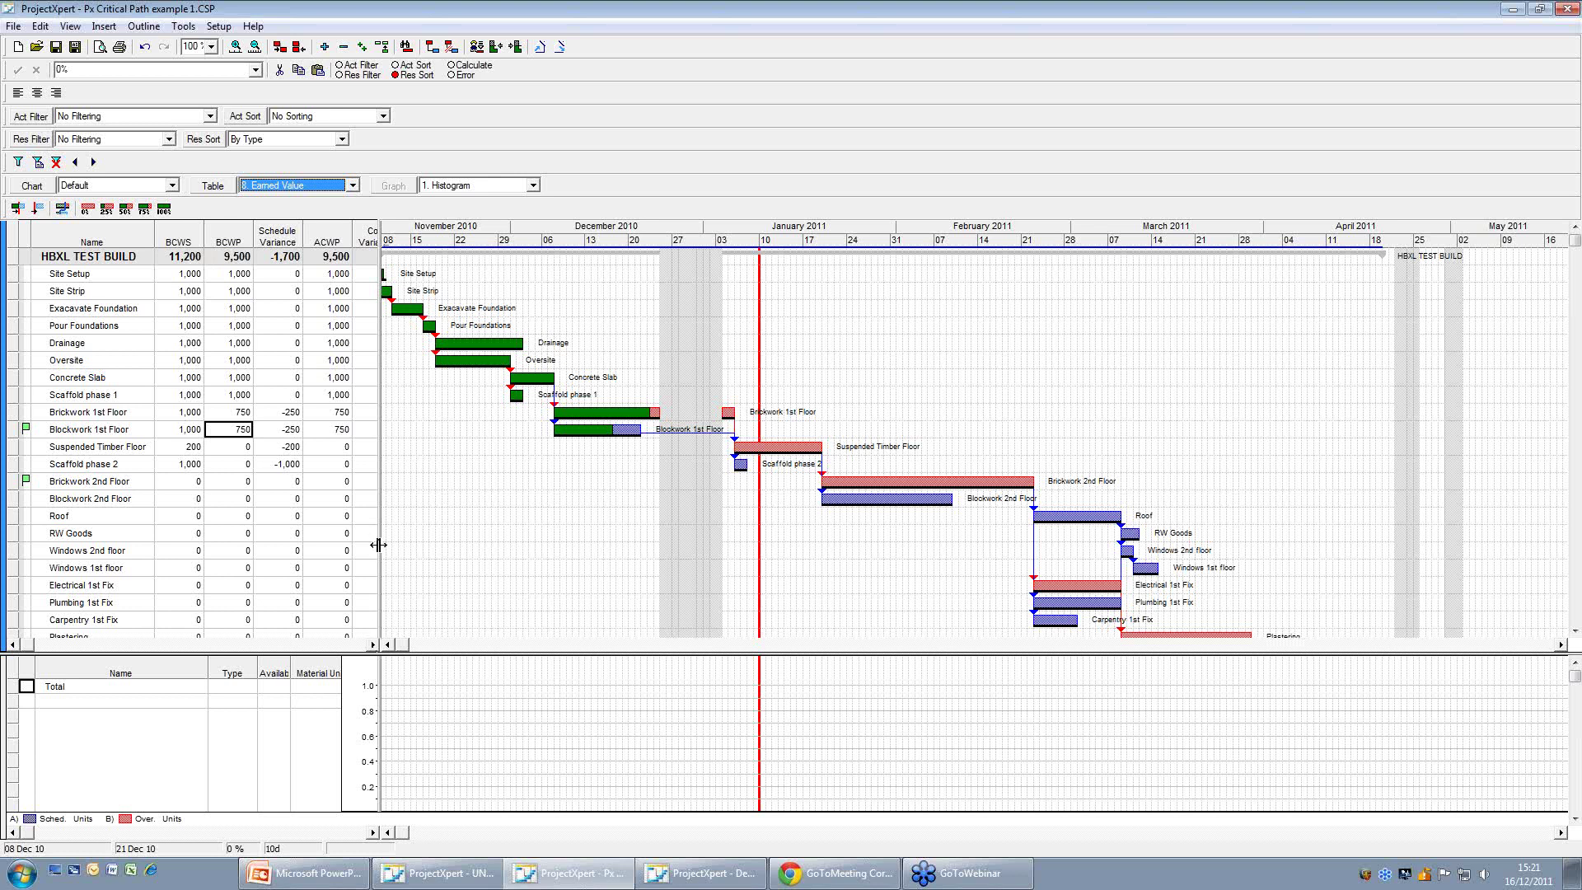
pyautogui.moveTo(375, 546); pyautogui.dragTo(429, 556)
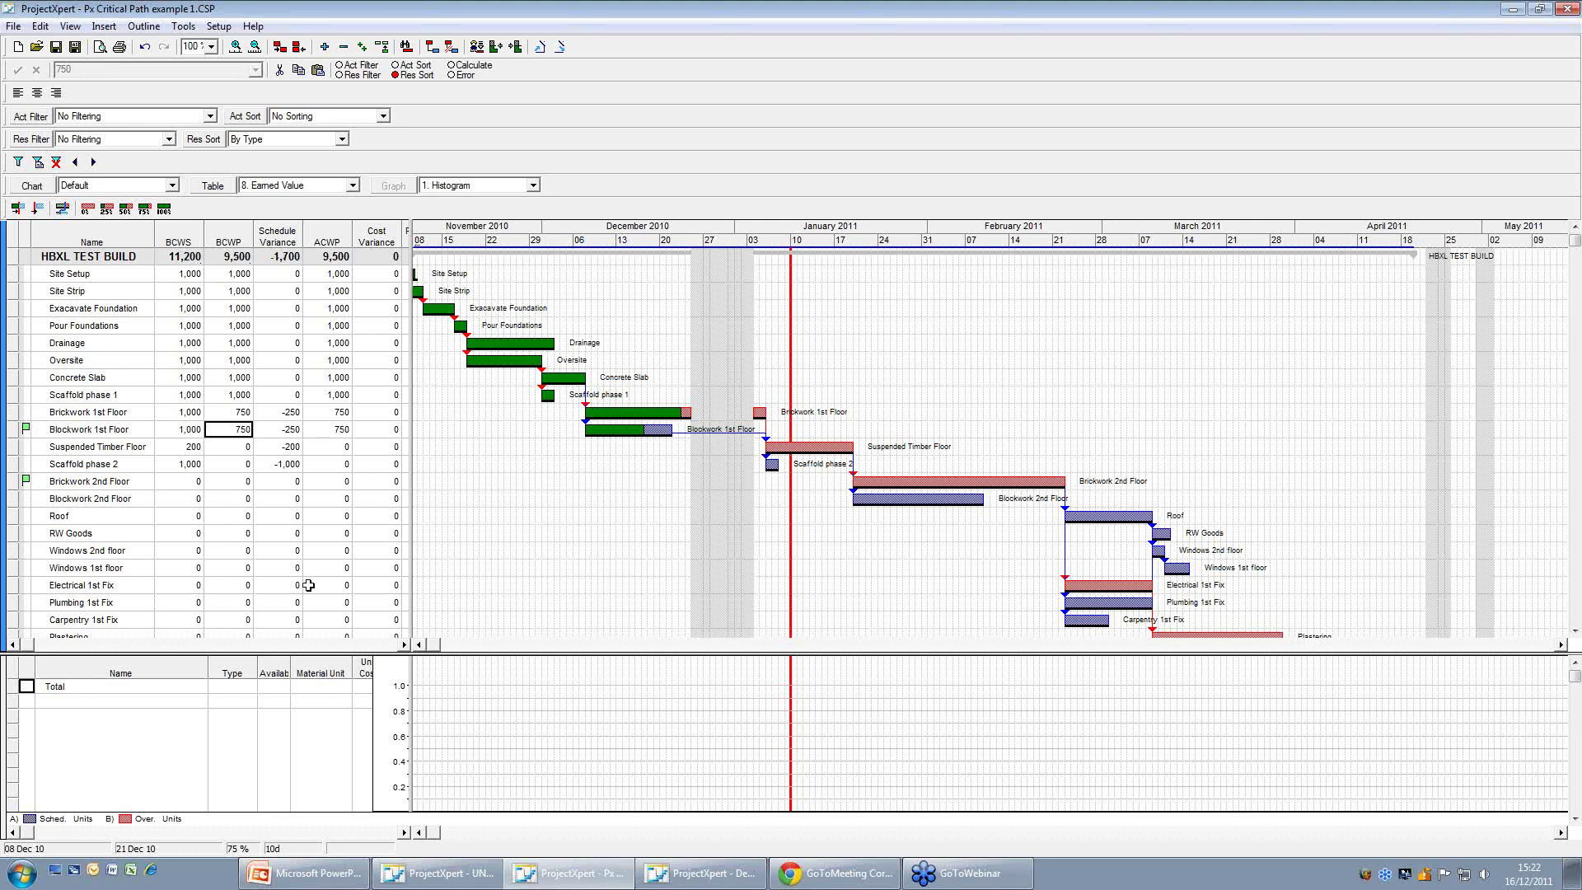
pyautogui.click(404, 647)
pyautogui.click(404, 647)
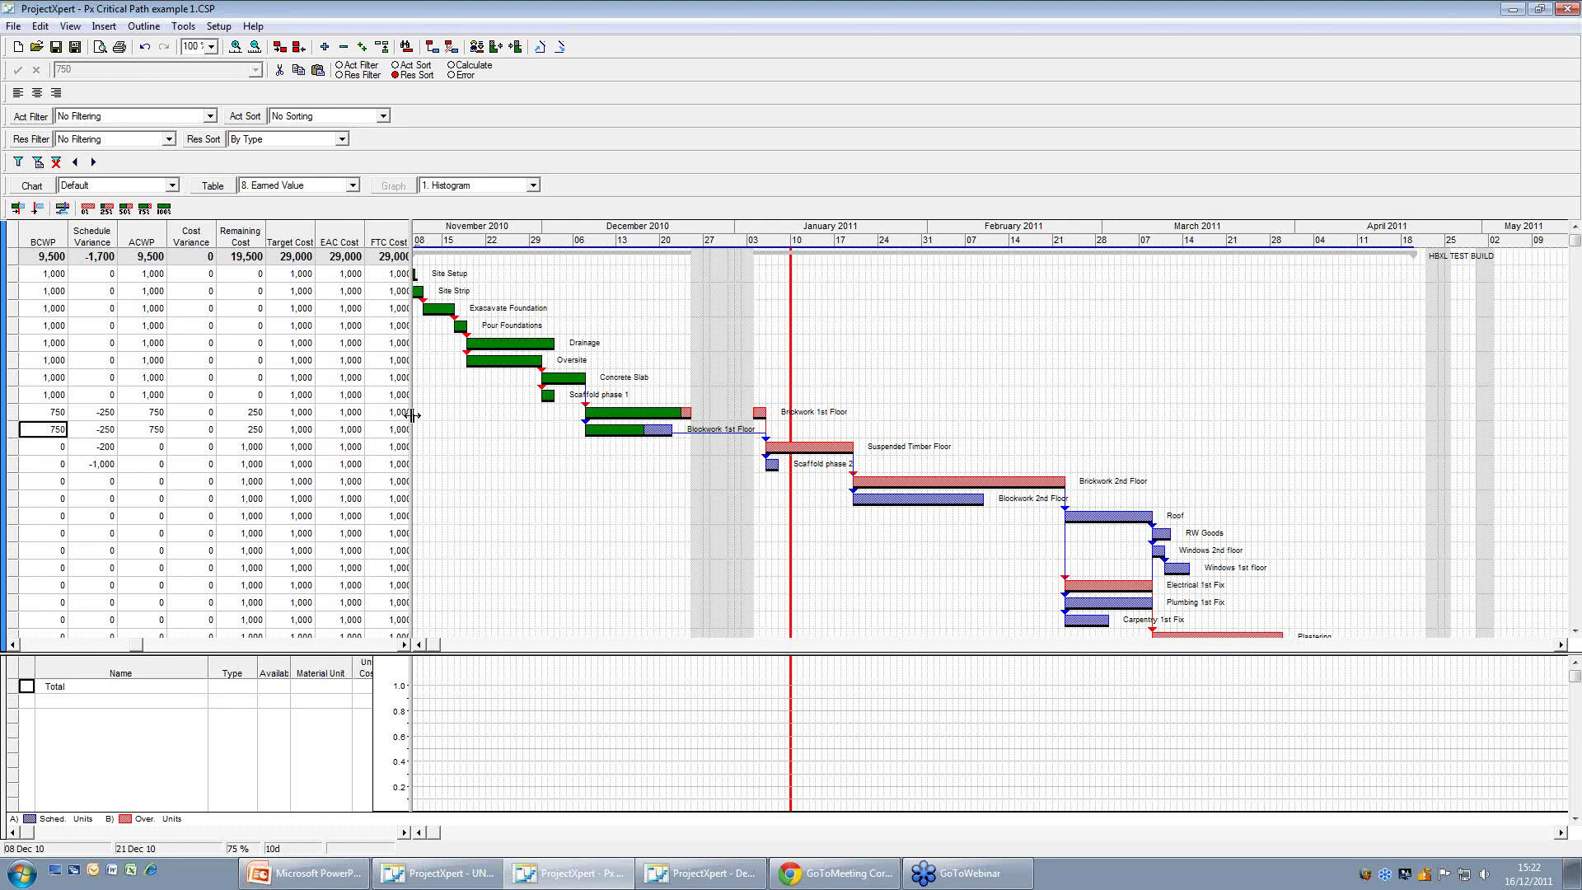
pyautogui.moveTo(412, 416); pyautogui.dragTo(474, 416)
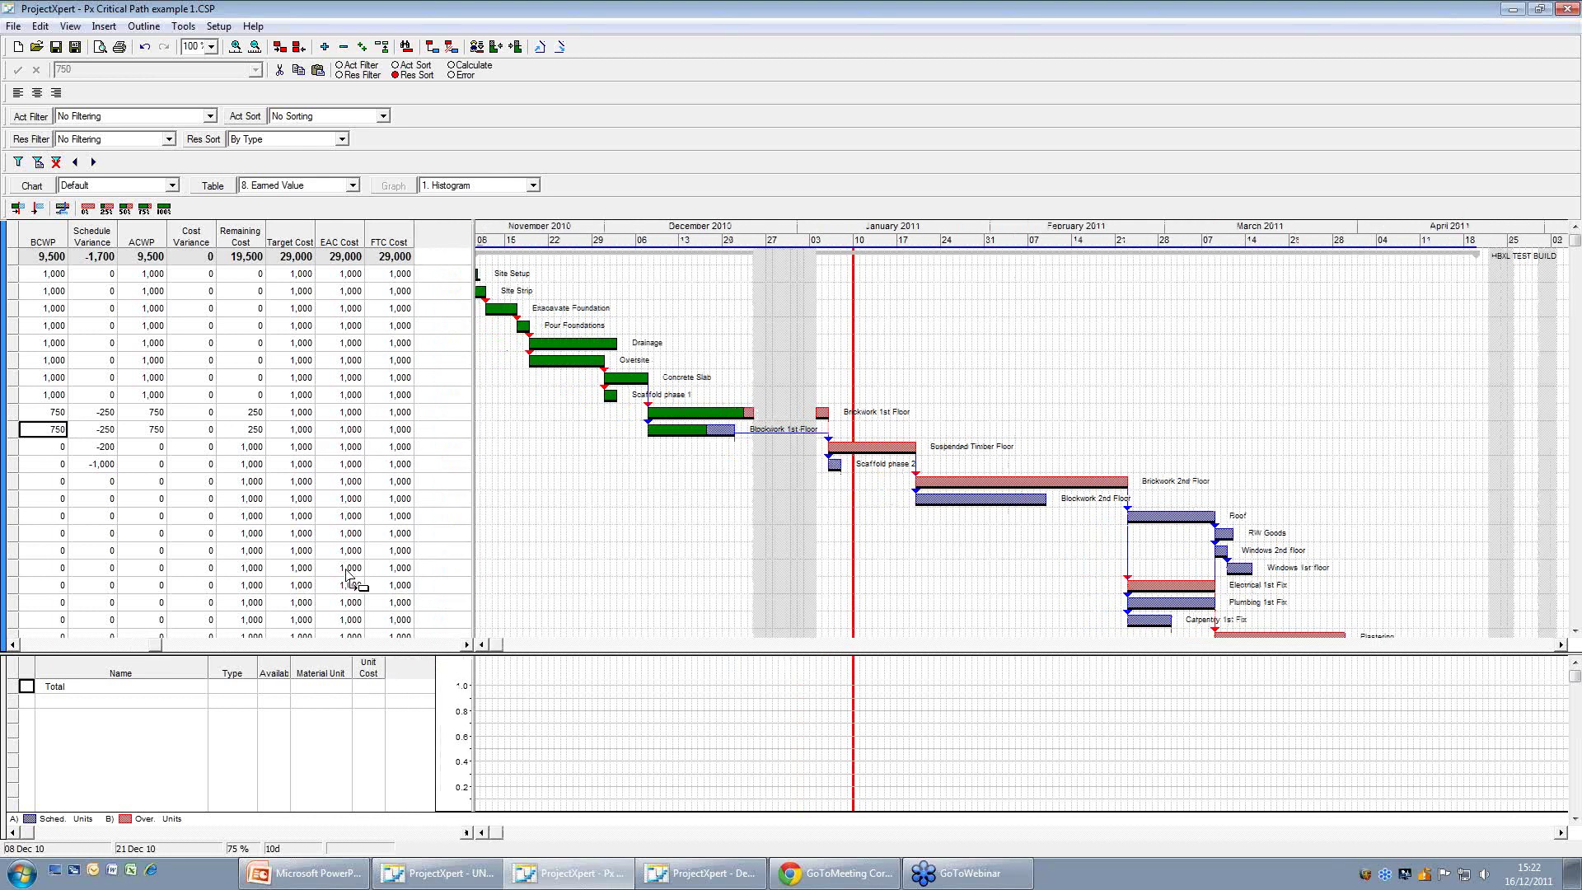
pyautogui.moveTo(155, 645); pyautogui.dragTo(132, 645)
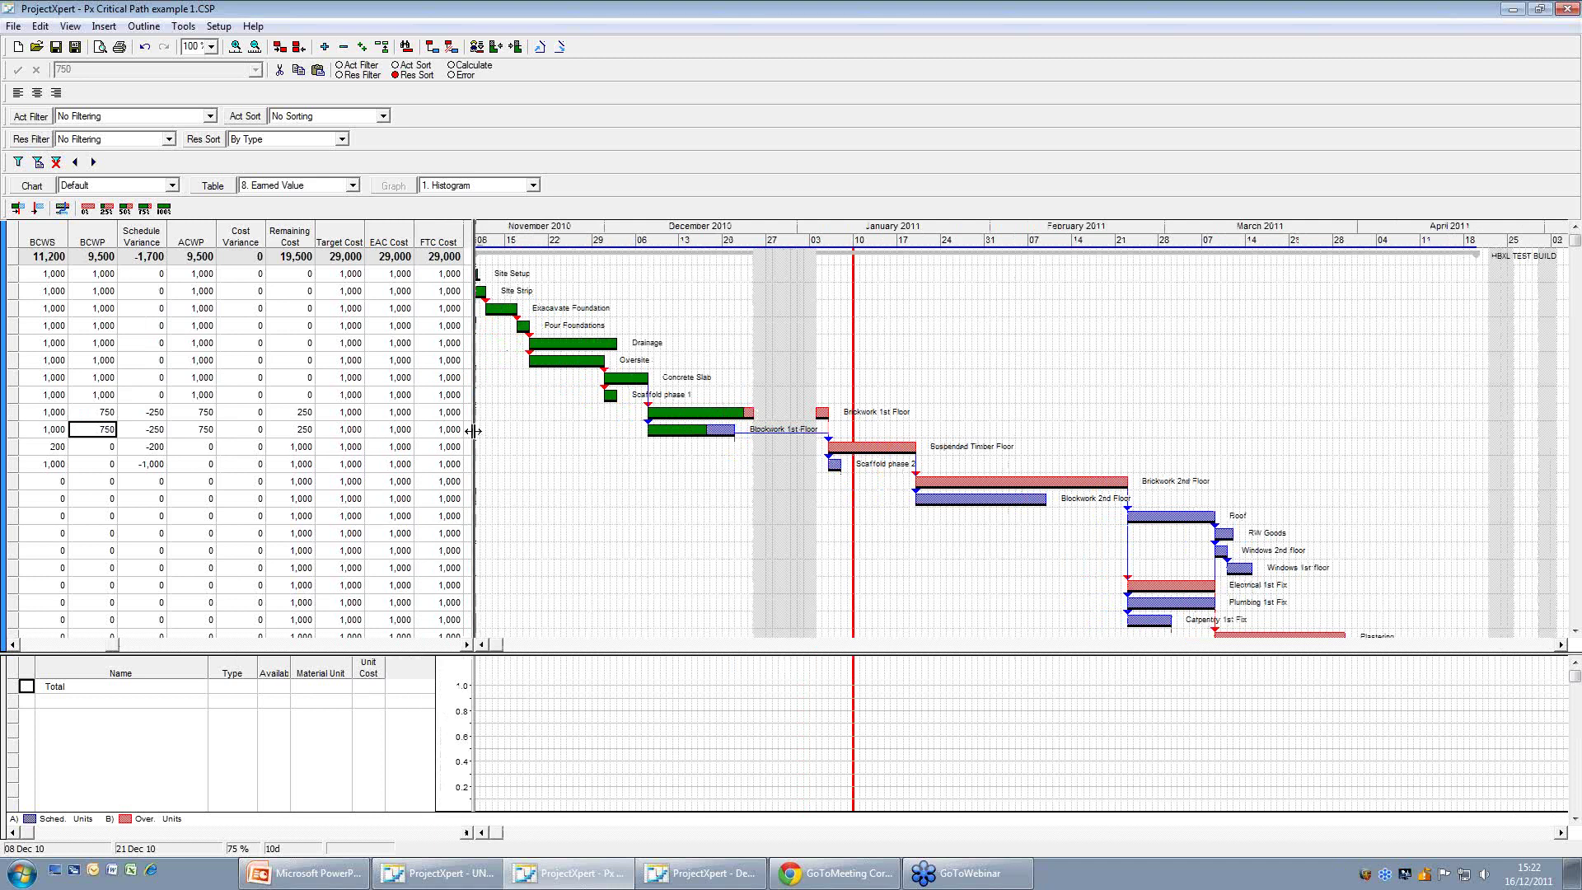
pyautogui.moveTo(473, 430); pyautogui.dragTo(411, 429)
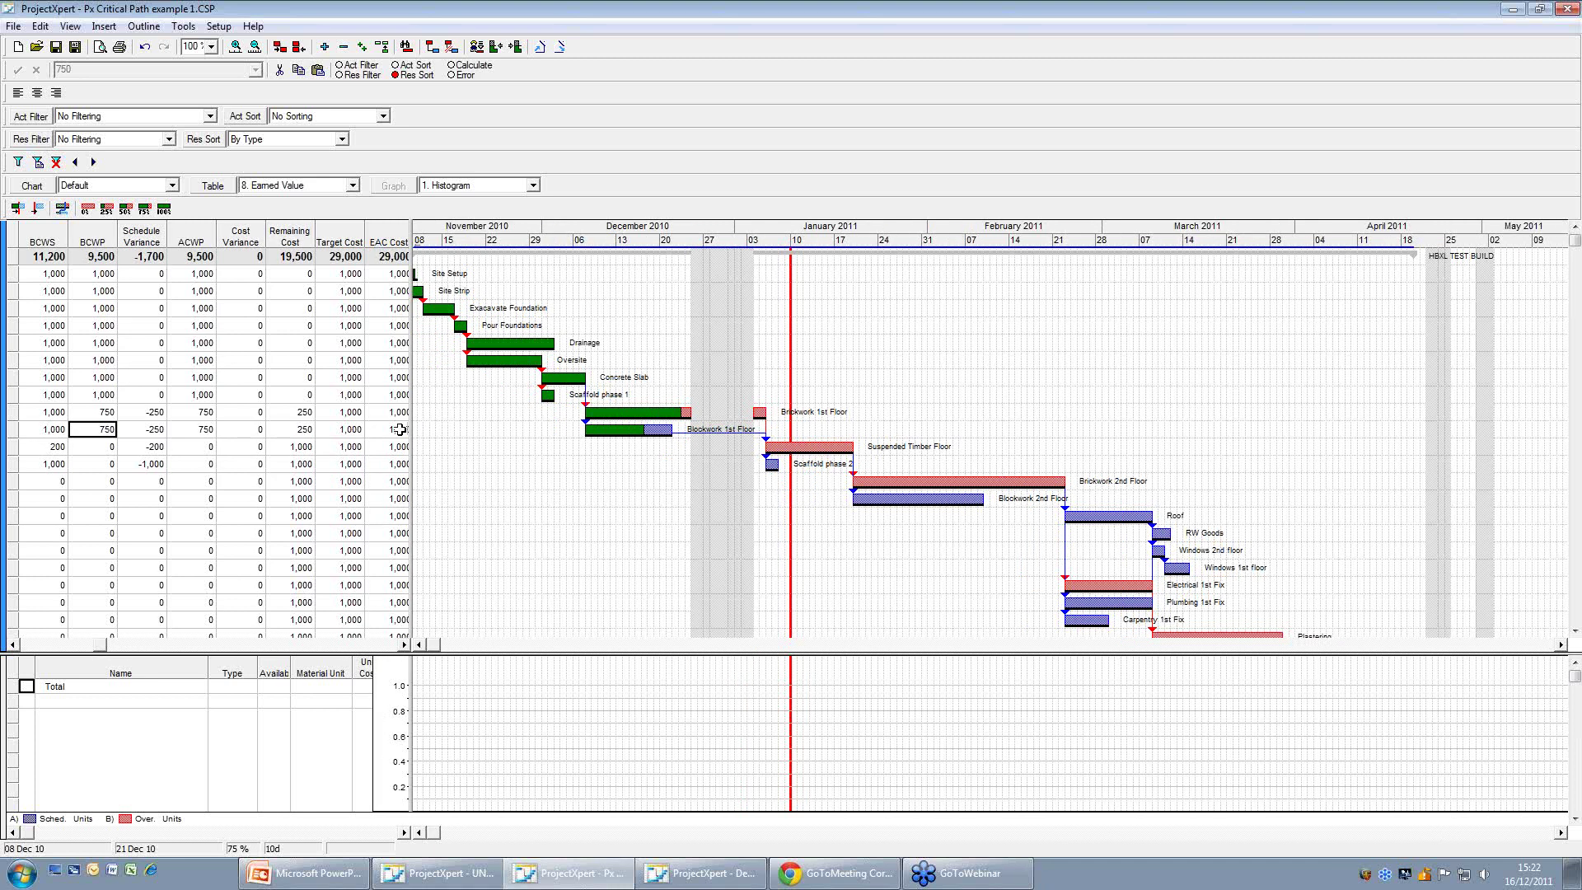
# Return to the Entry Table and reschedule the unfinished work from the Time Now date.
pyautogui.click(354, 185)
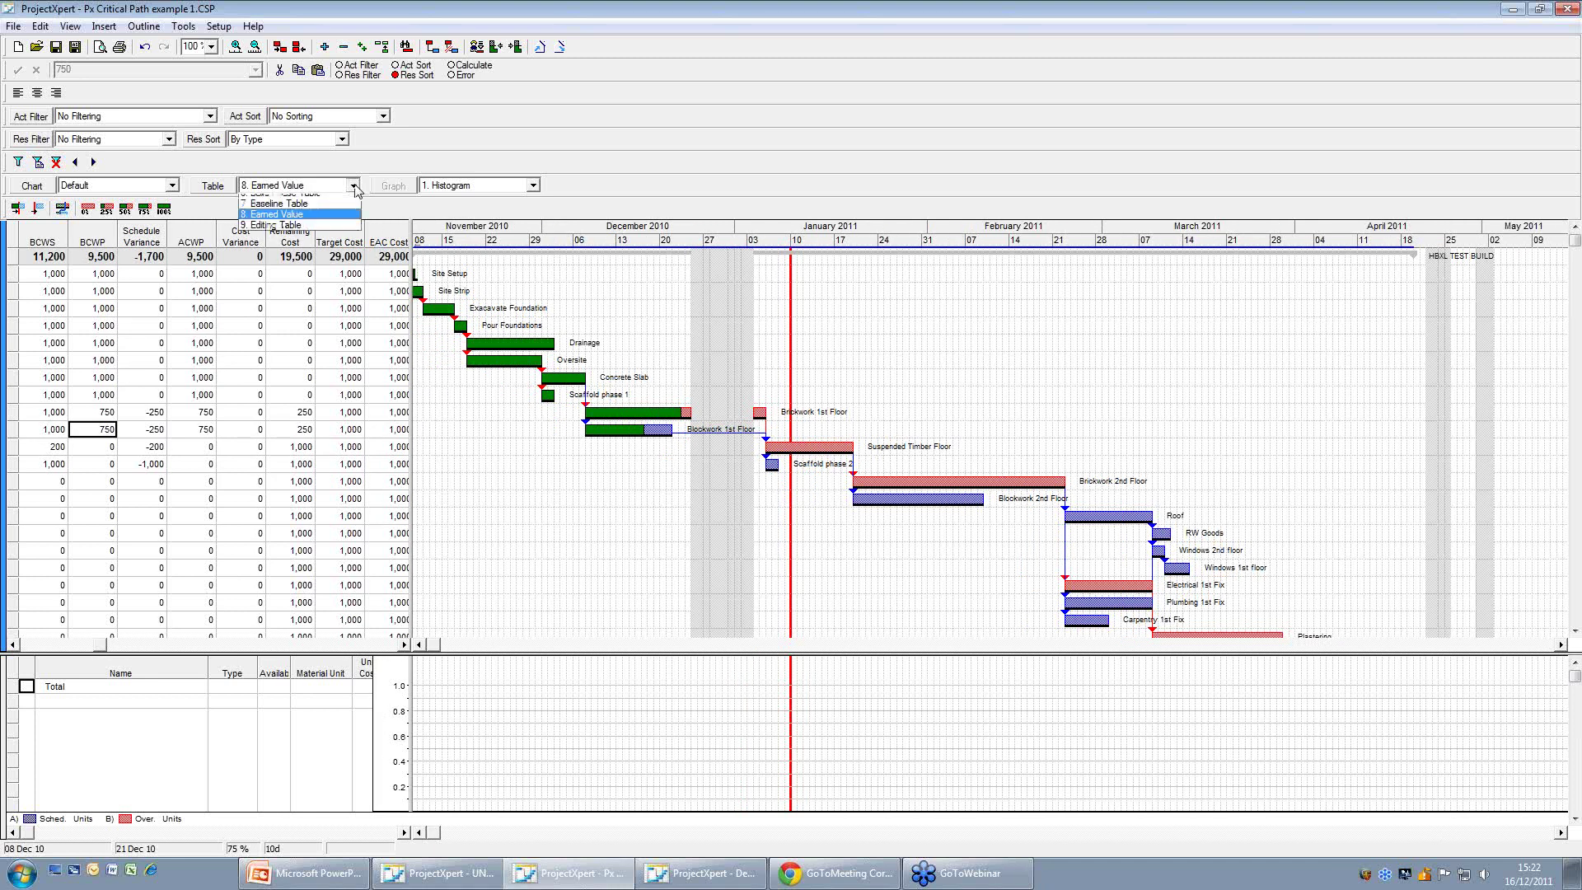
pyautogui.click(276, 198)
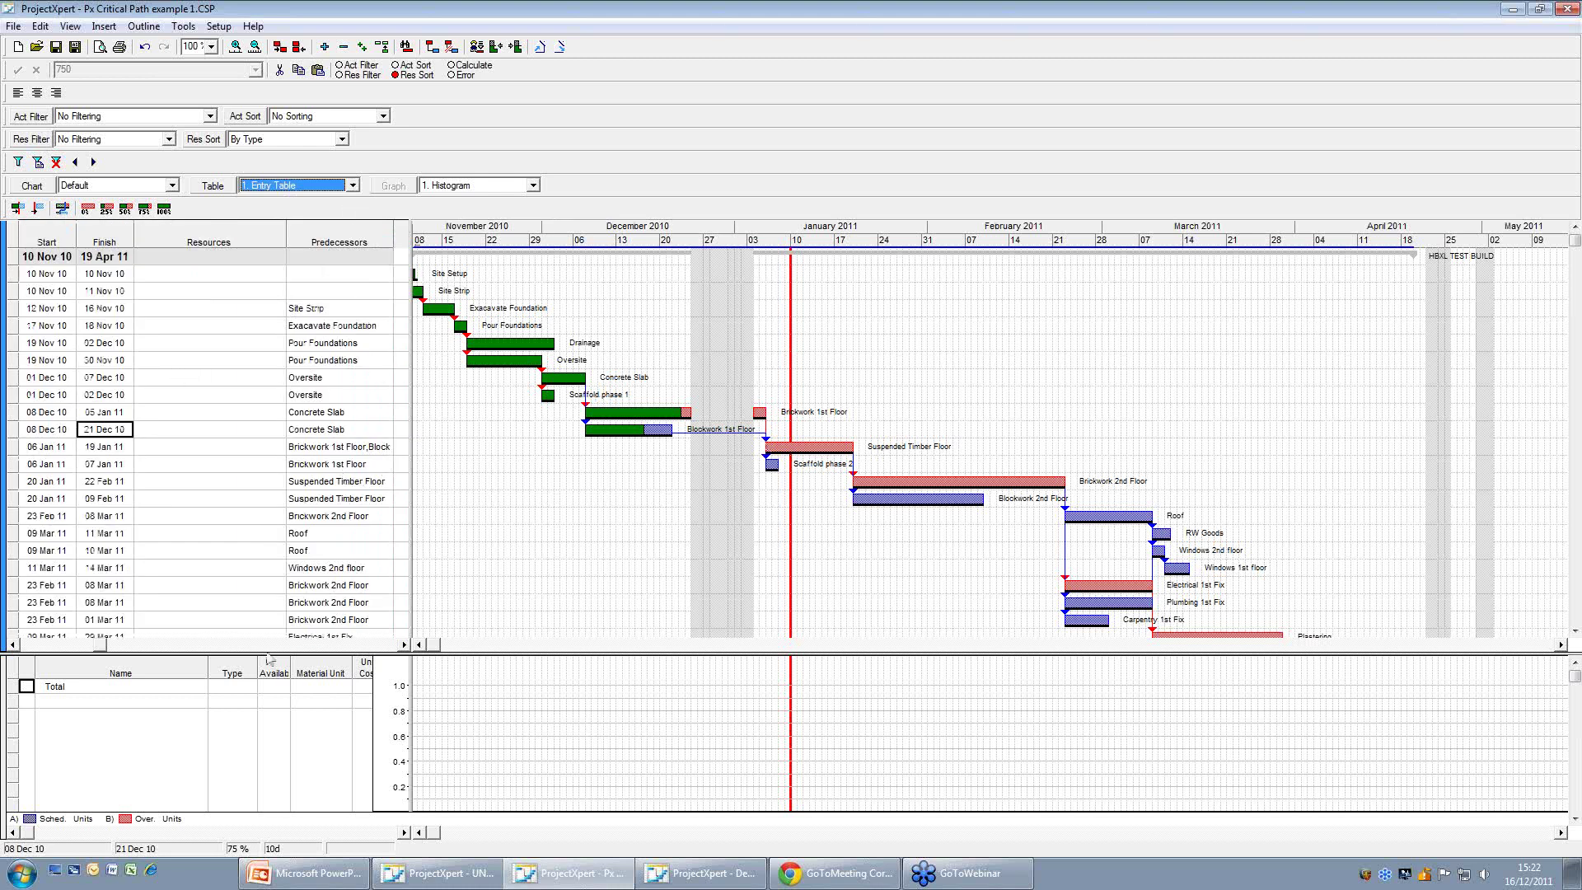
pyautogui.moveTo(113, 649); pyautogui.dragTo(91, 648)
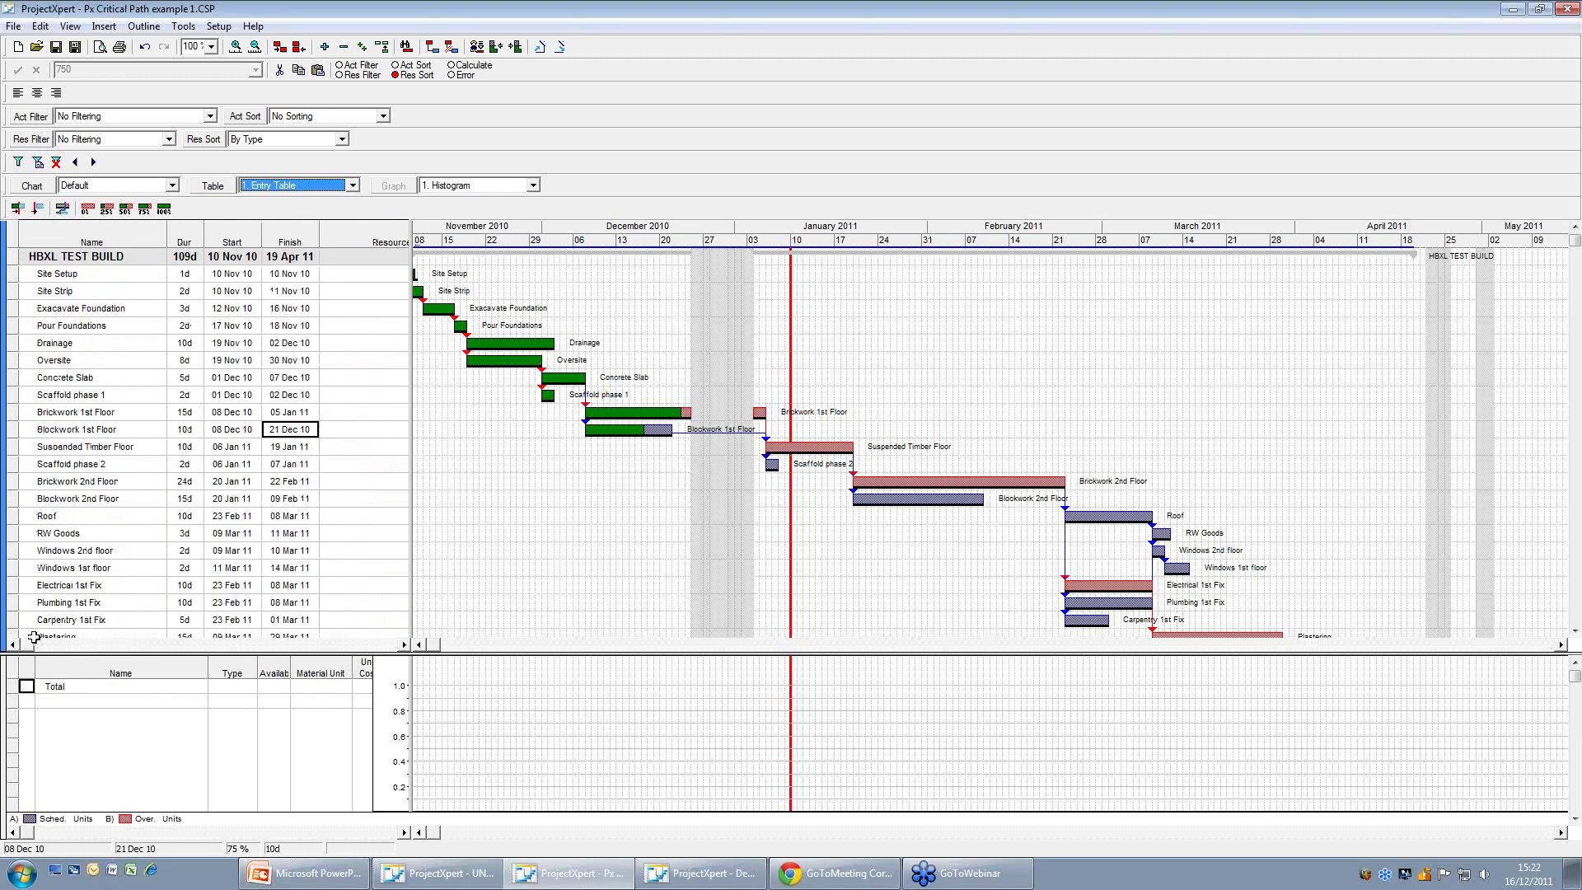
pyautogui.click(39, 208)
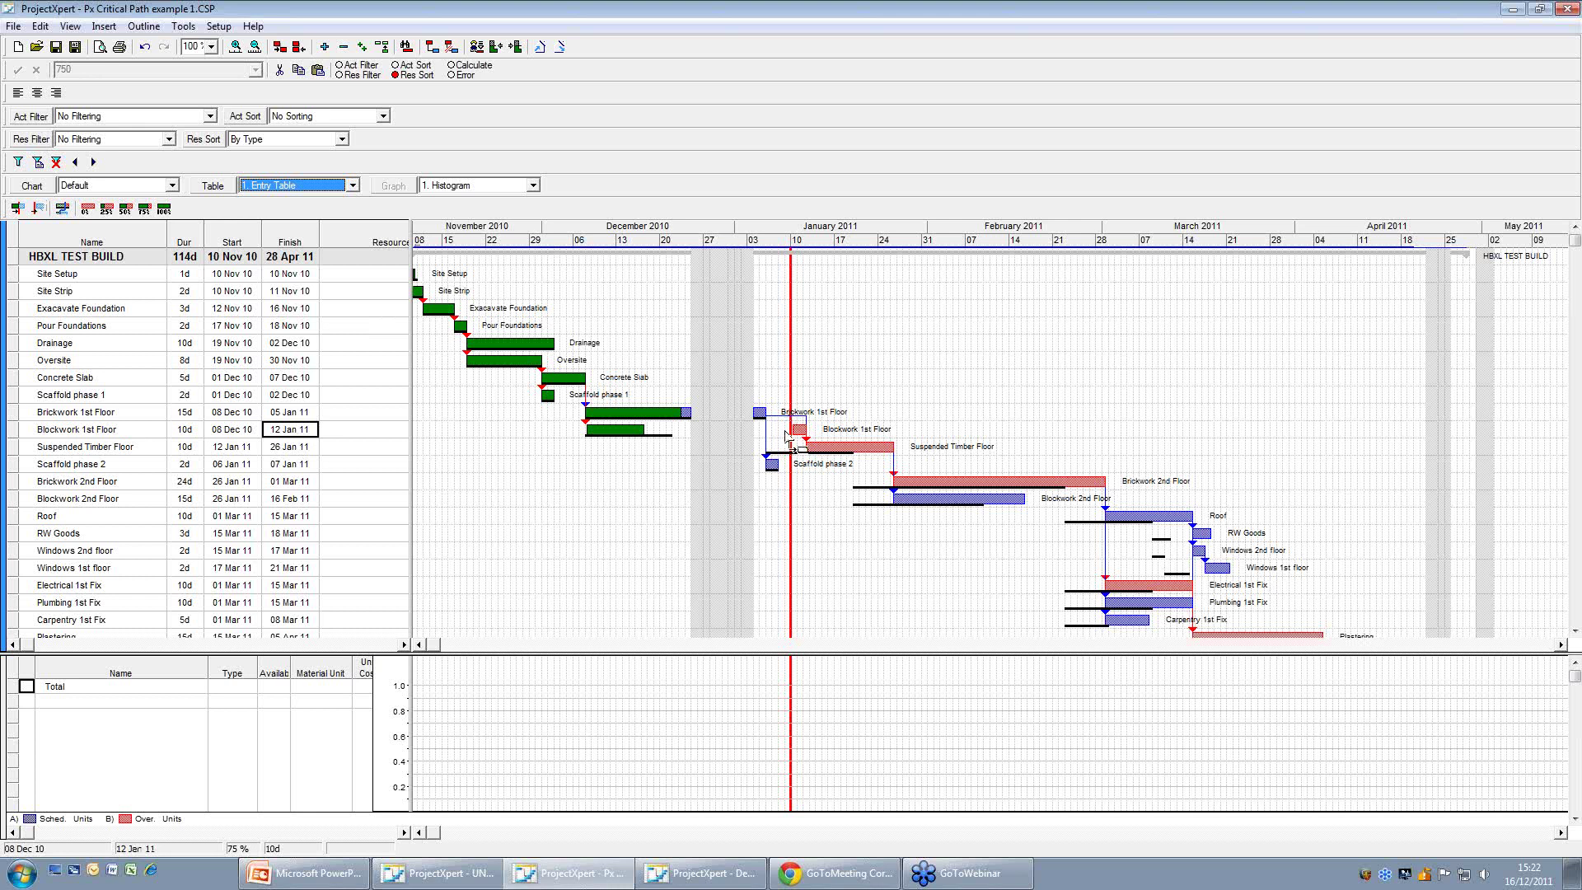
pyautogui.rightClick(877, 486)
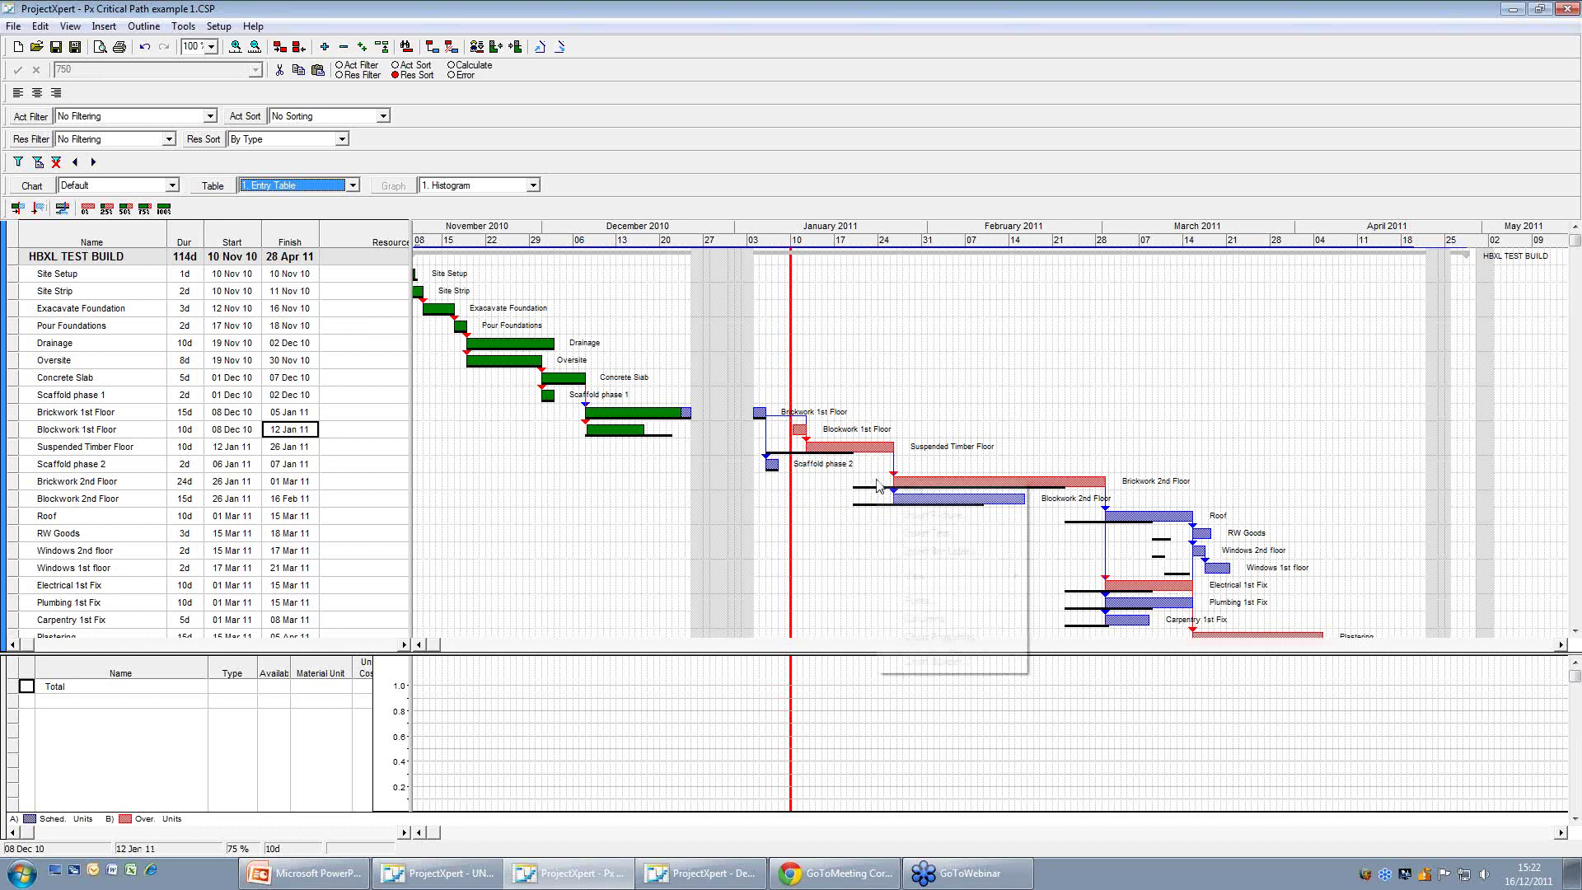
pyautogui.click(846, 520)
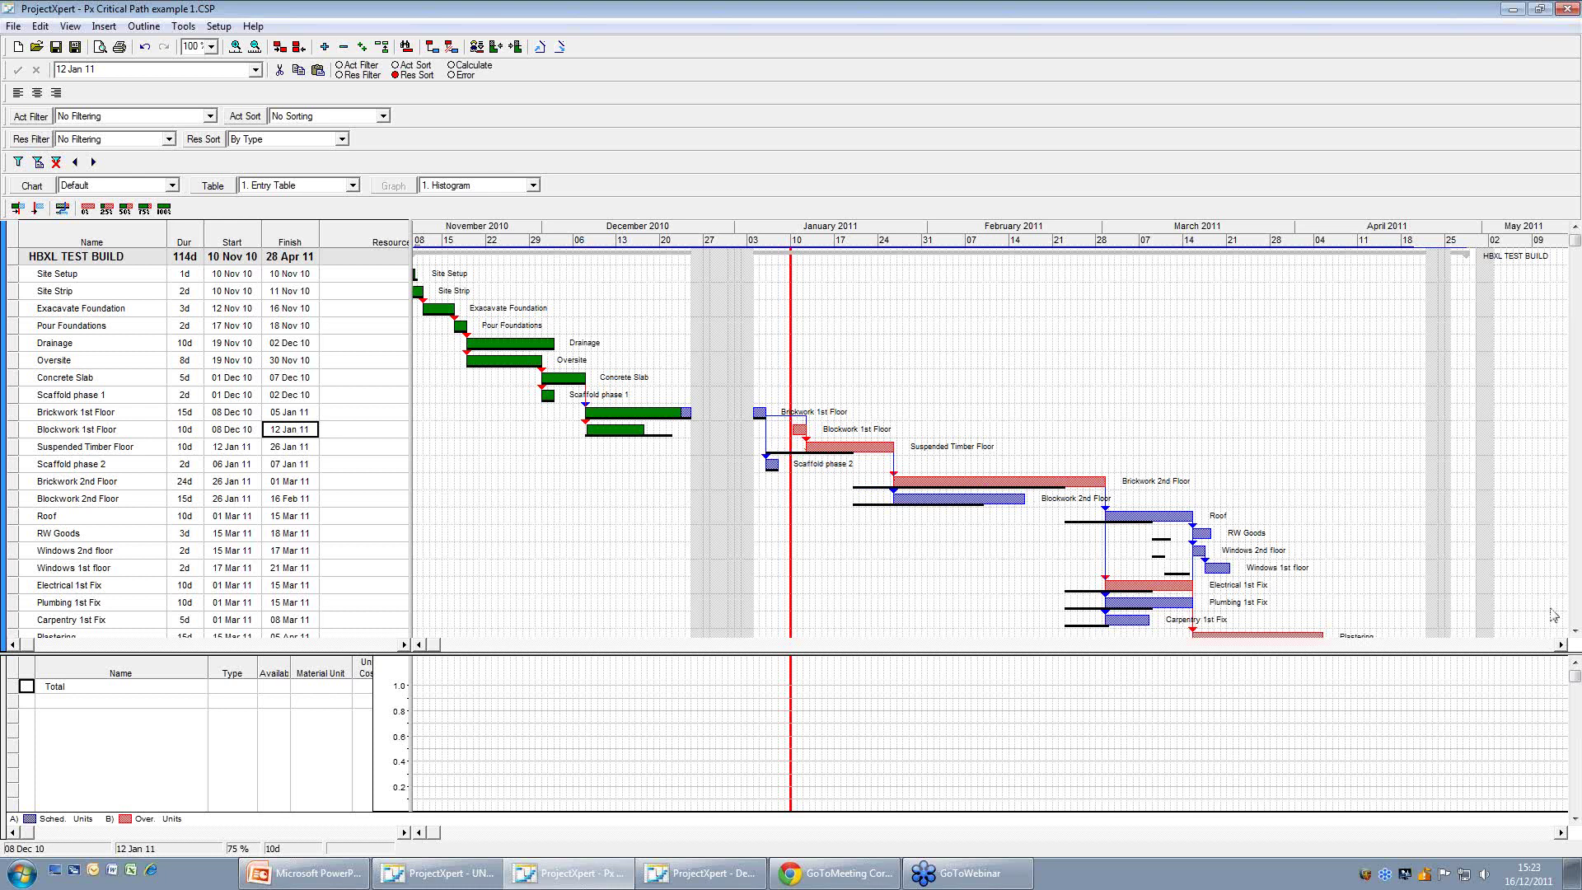
# Compare the rescheduled bars with their baselines through to Handover, and check the Entry Table dates.
pyautogui.click(1561, 645)
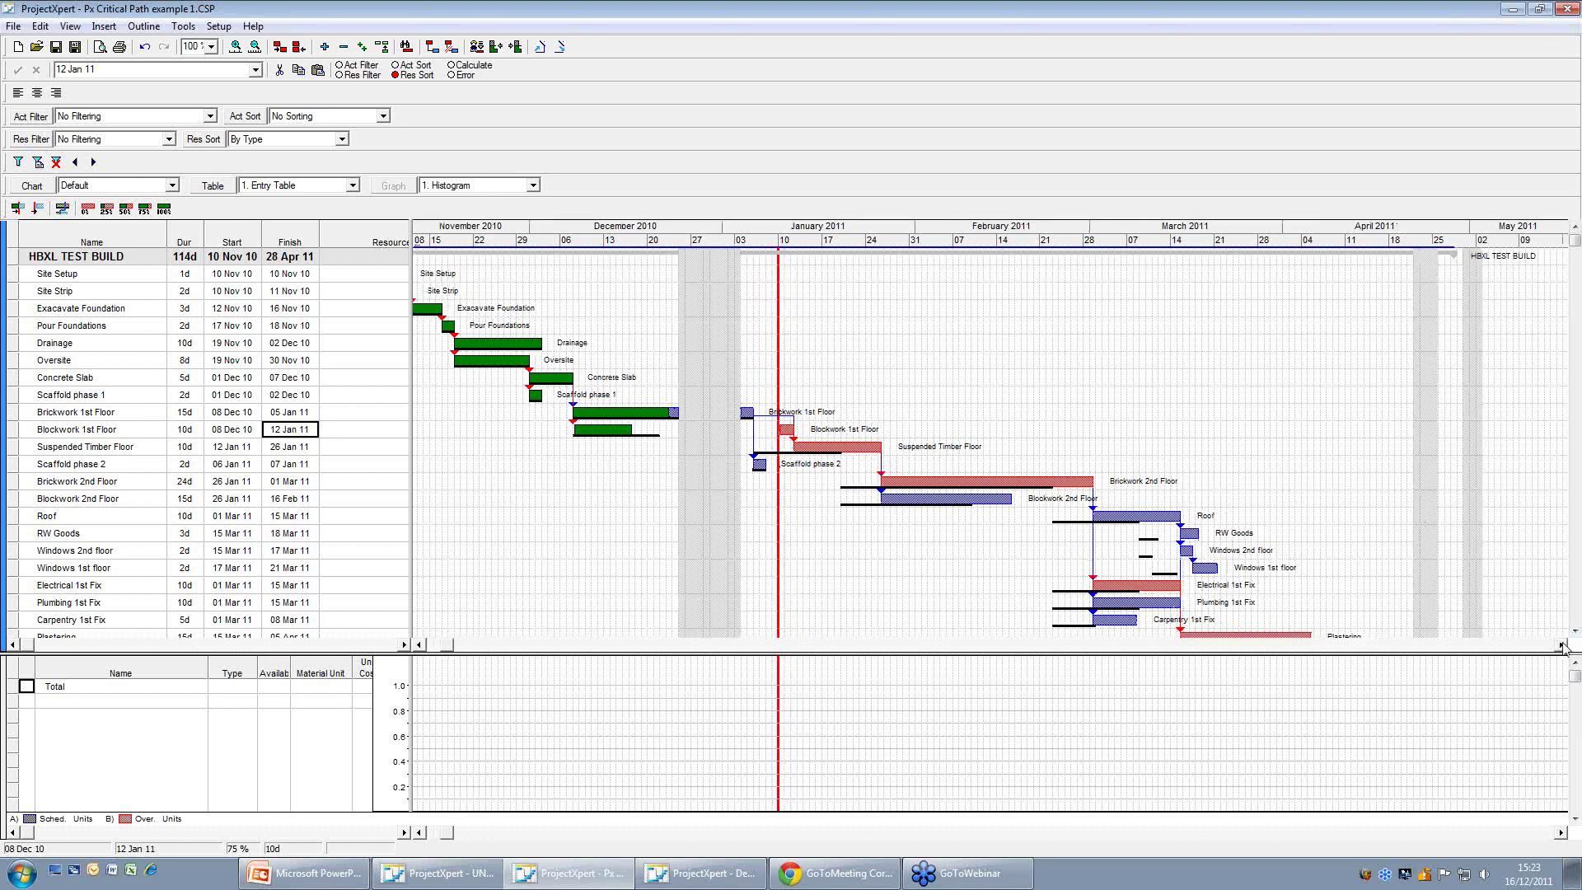
pyautogui.click(1560, 645)
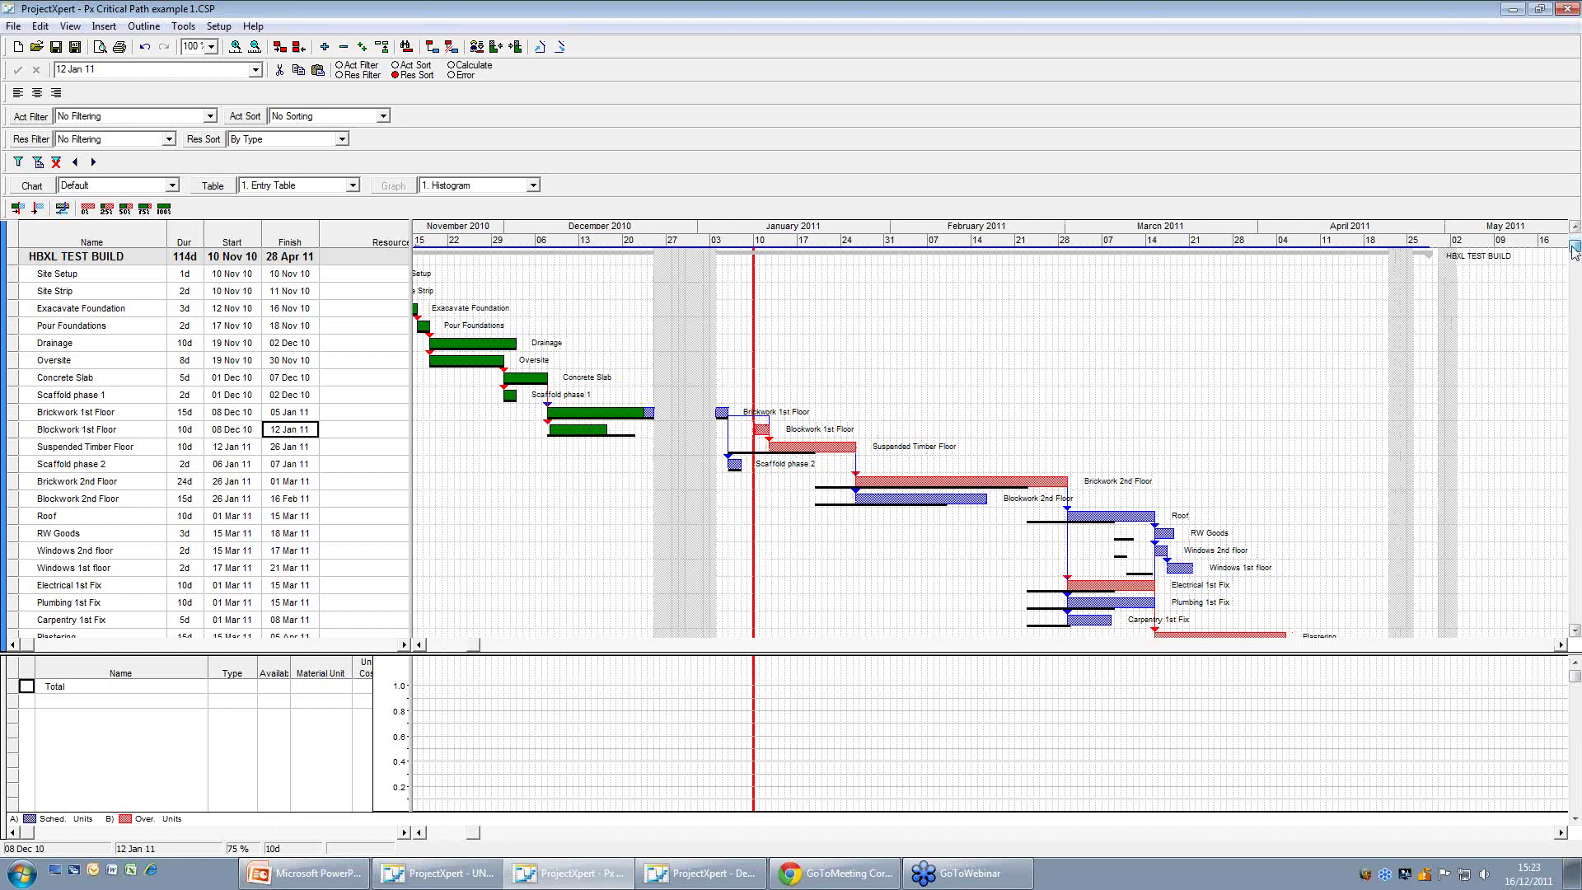
pyautogui.moveTo(1573, 244); pyautogui.dragTo(1574, 350)
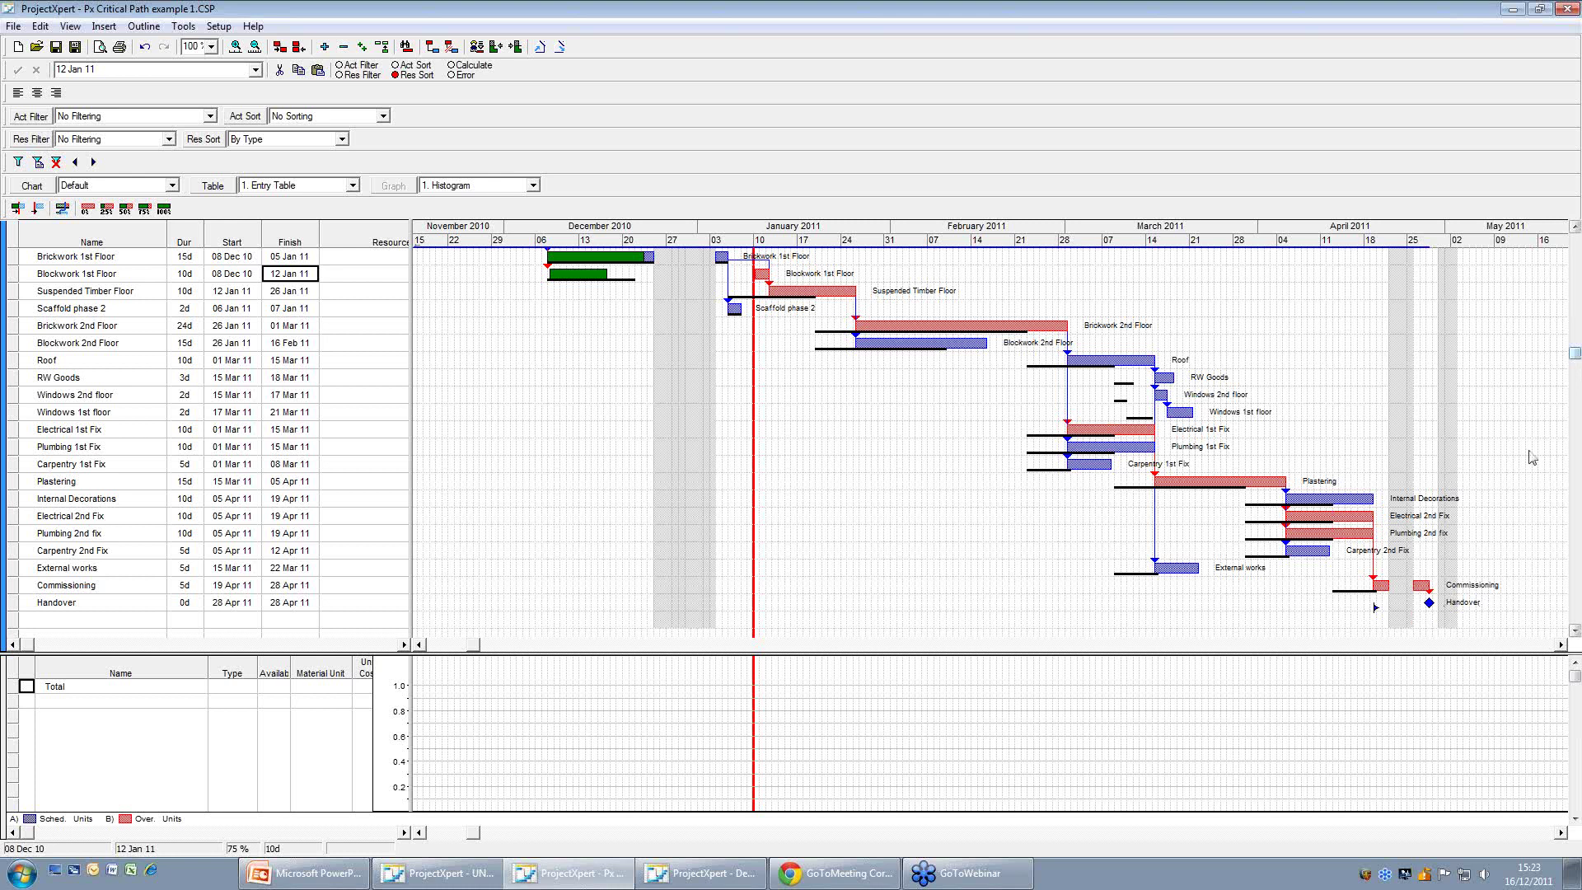
pyautogui.moveTo(1574, 354); pyautogui.dragTo(1578, 205)
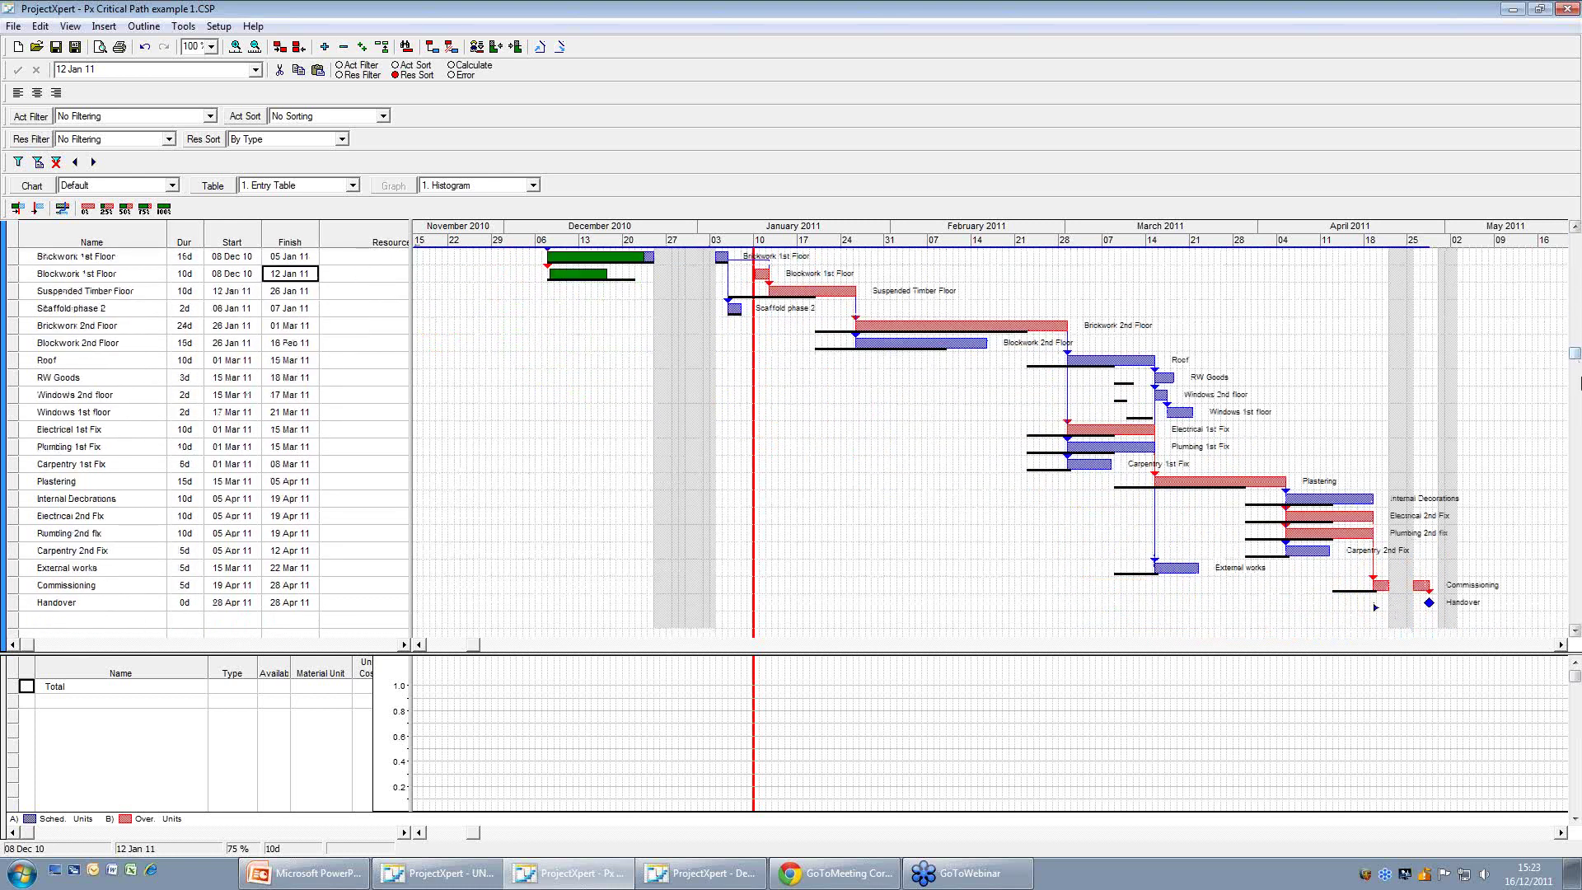
pyautogui.moveTo(1574, 354); pyautogui.dragTo(1574, 235)
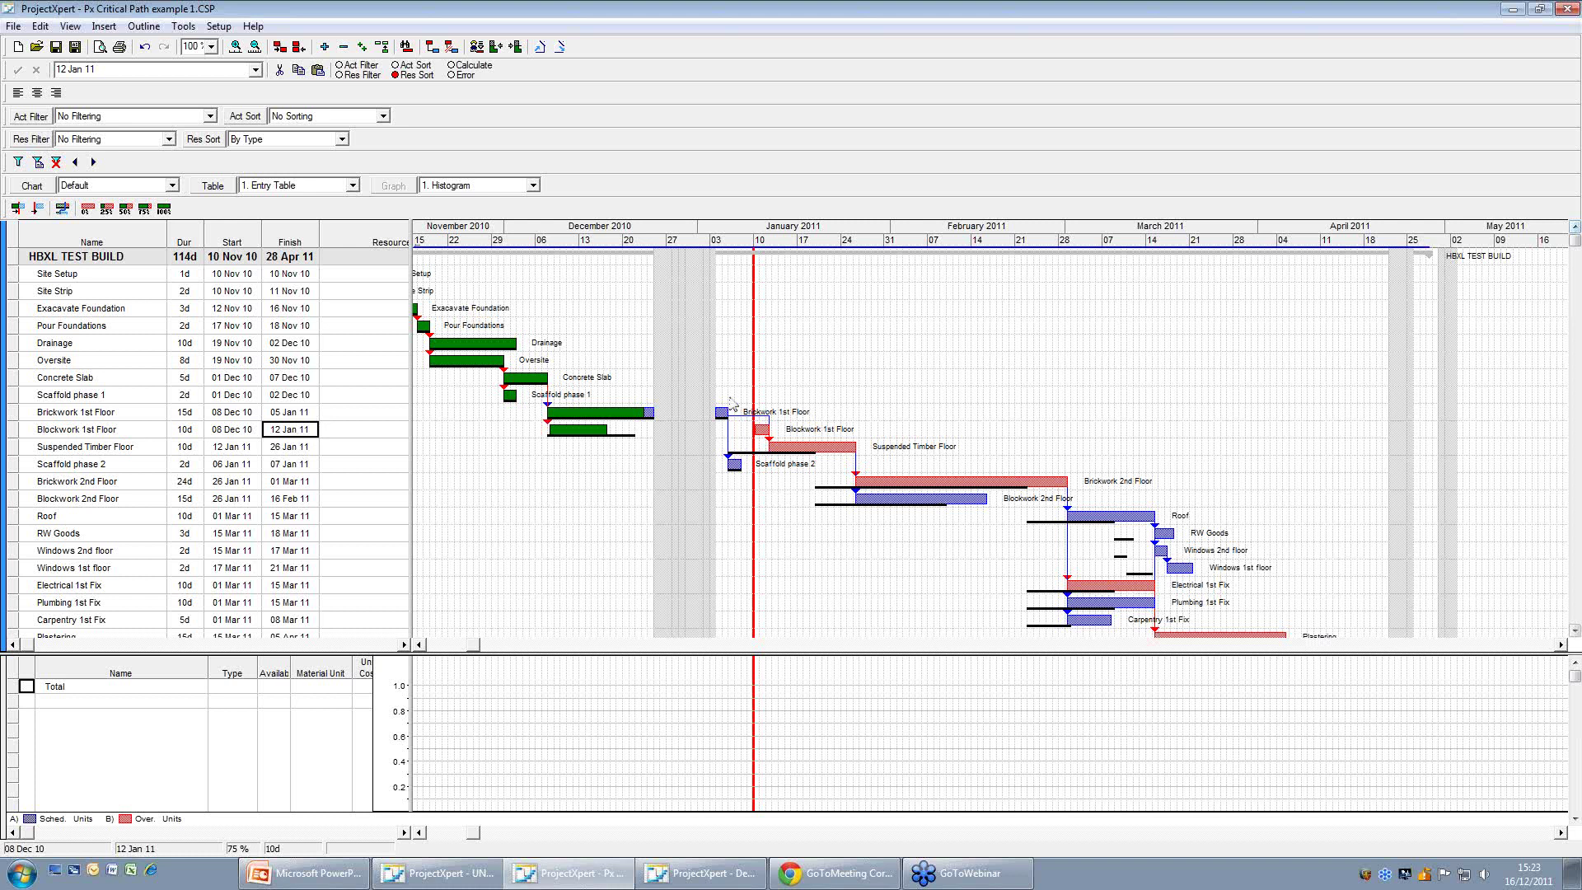
pyautogui.click(404, 646)
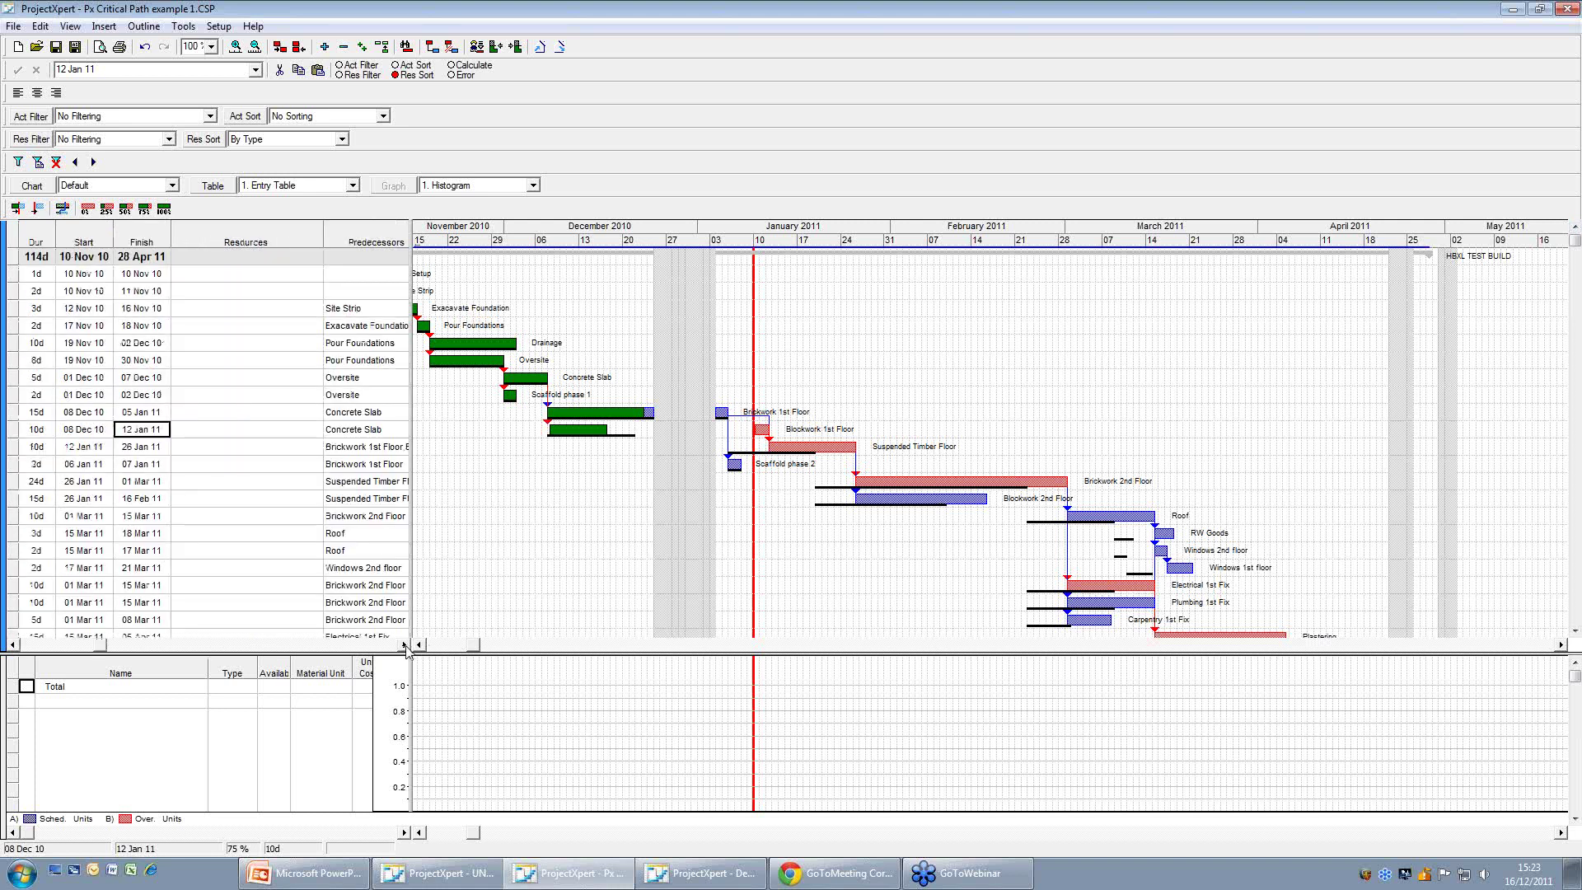
pyautogui.click(20, 649)
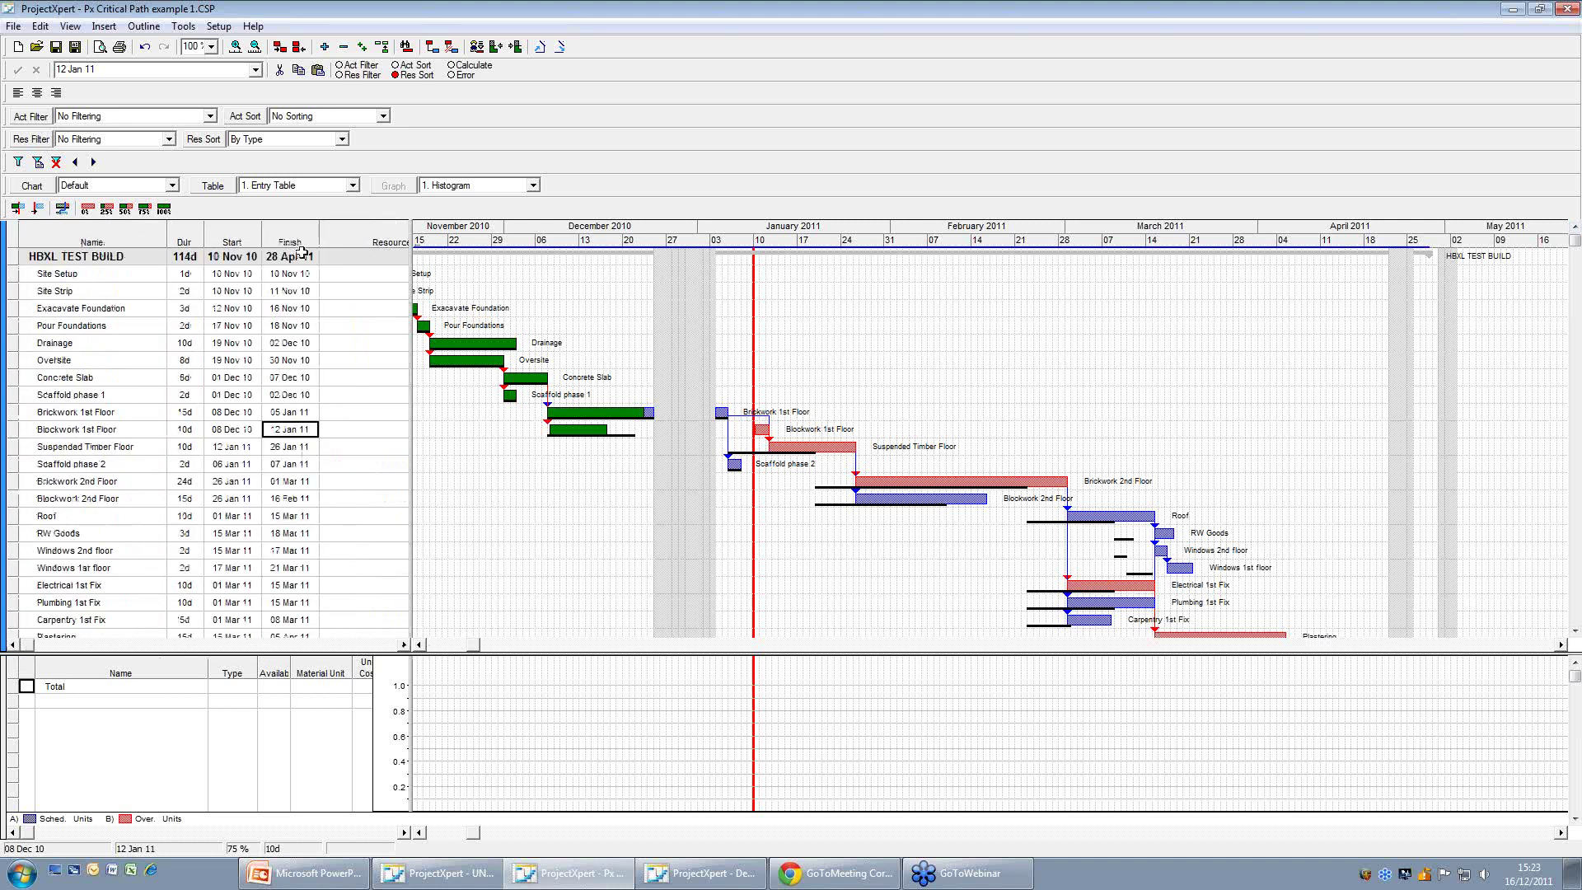
# Display the Progress Table and examine the baseline duration, start, finish and slippage of the activities.
pyautogui.click(356, 187)
pyautogui.click(345, 211)
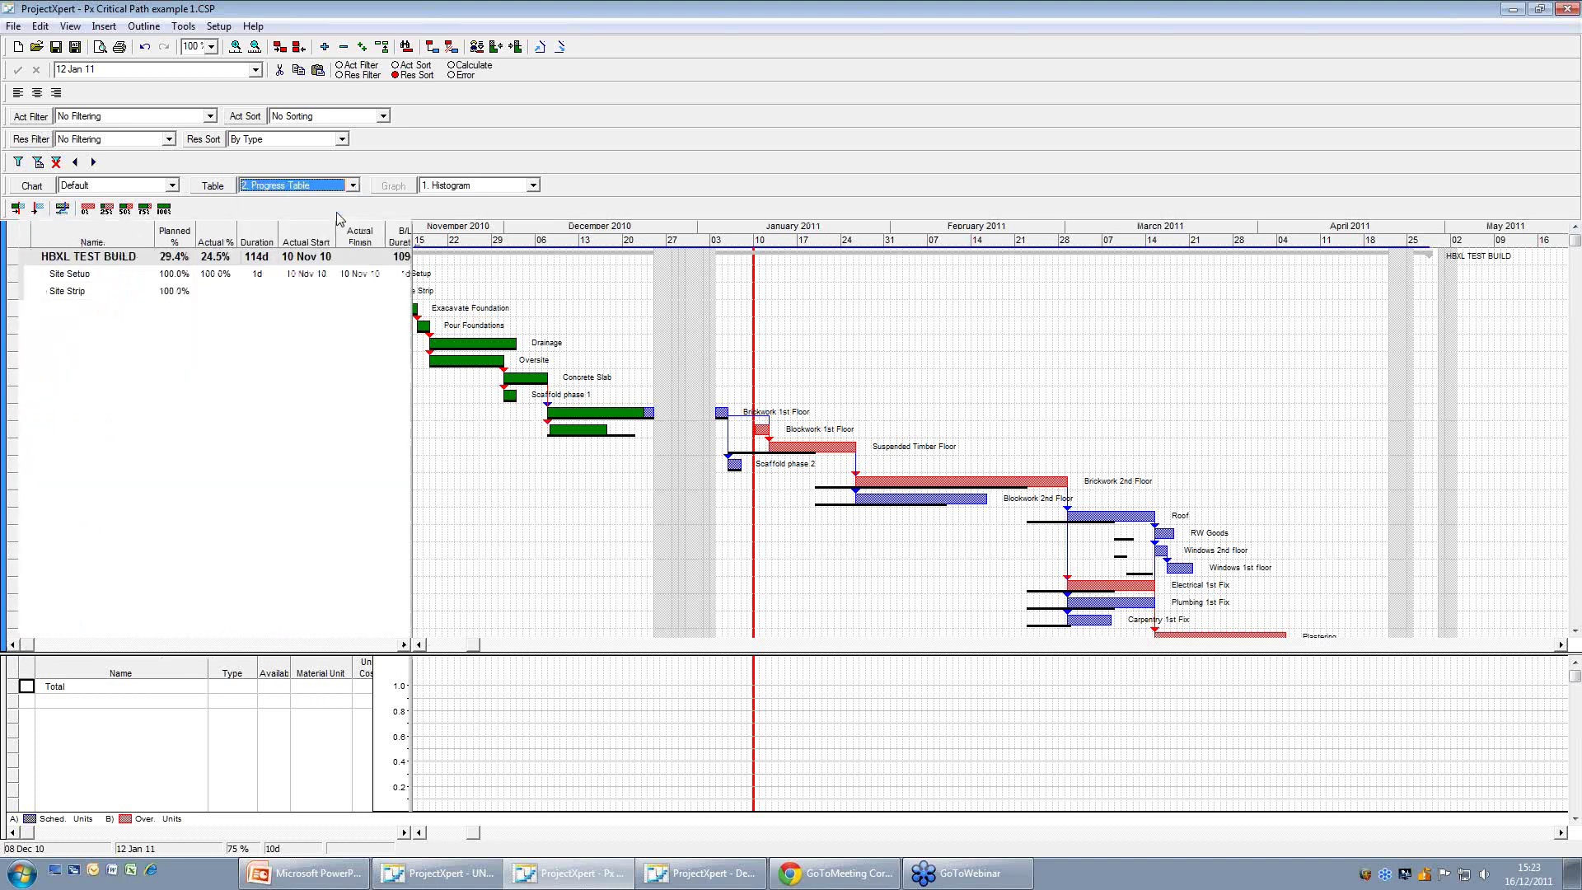
pyautogui.click(403, 646)
pyautogui.click(403, 645)
pyautogui.click(404, 646)
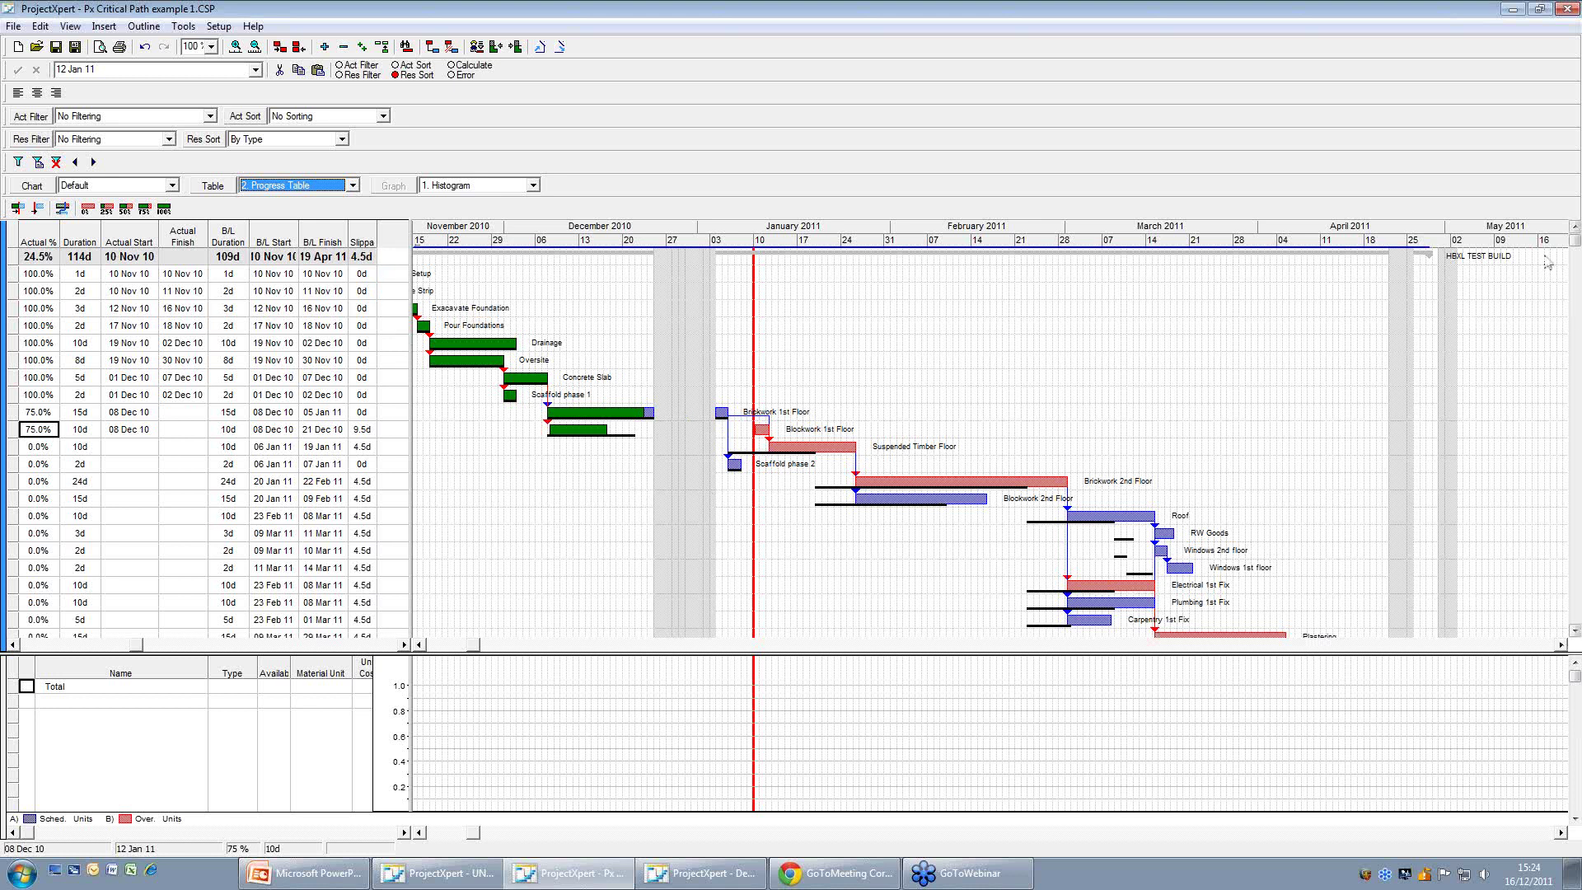
pyautogui.moveTo(1575, 246); pyautogui.dragTo(1568, 281)
pyautogui.moveTo(1566, 292); pyautogui.dragTo(1569, 243)
# Shorten the Suspended Timber Floor activity to 5 days on the bar chart.
pyautogui.moveTo(857, 446); pyautogui.dragTo(857, 445)
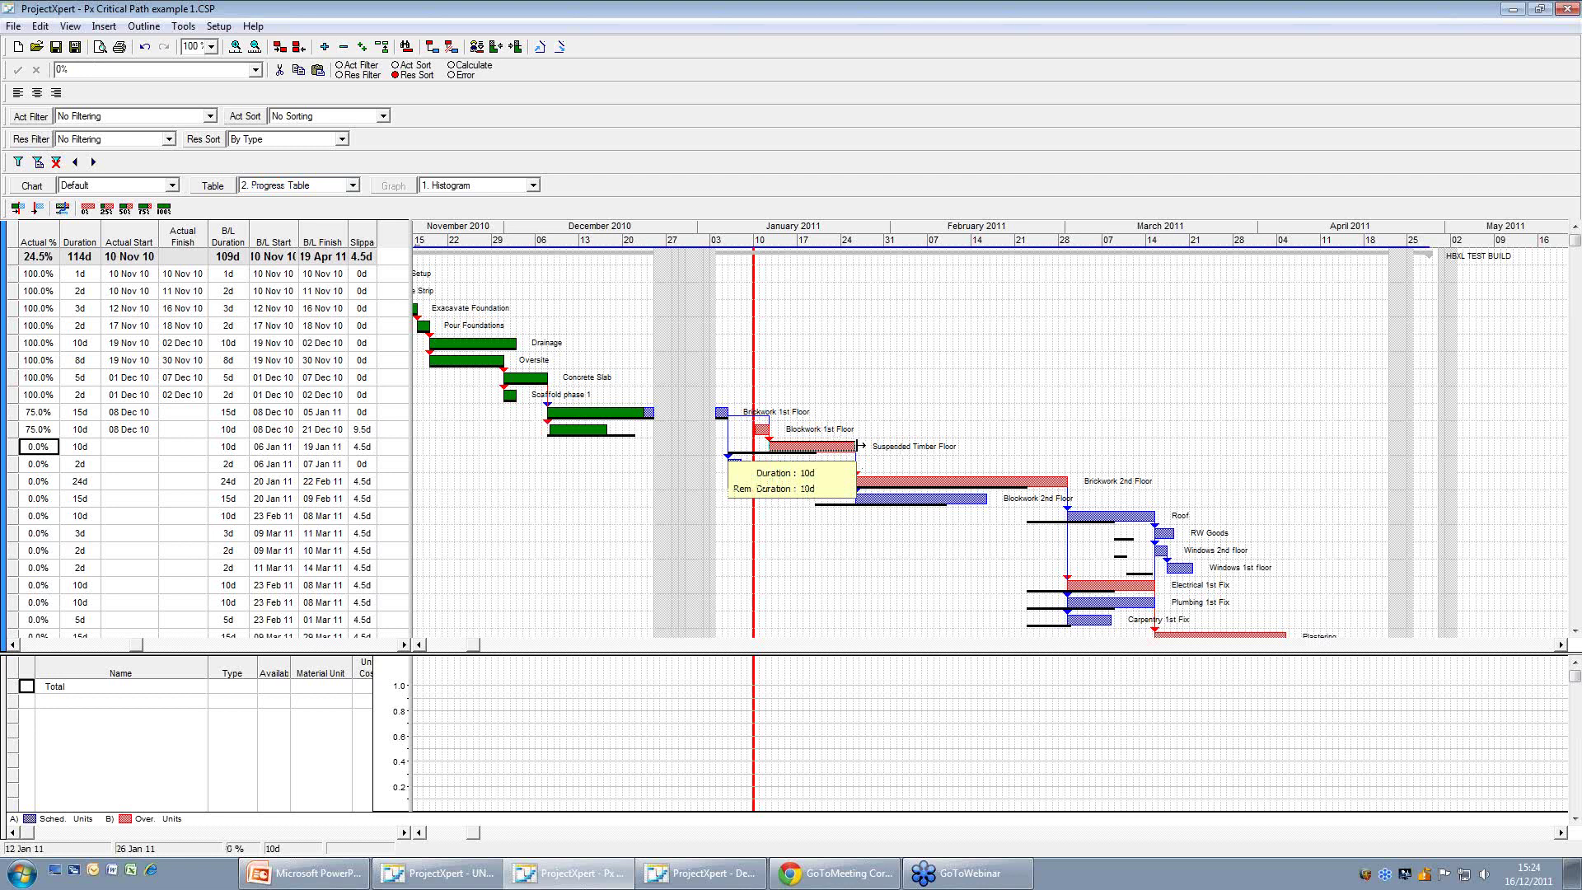
pyautogui.moveTo(858, 446); pyautogui.dragTo(857, 446)
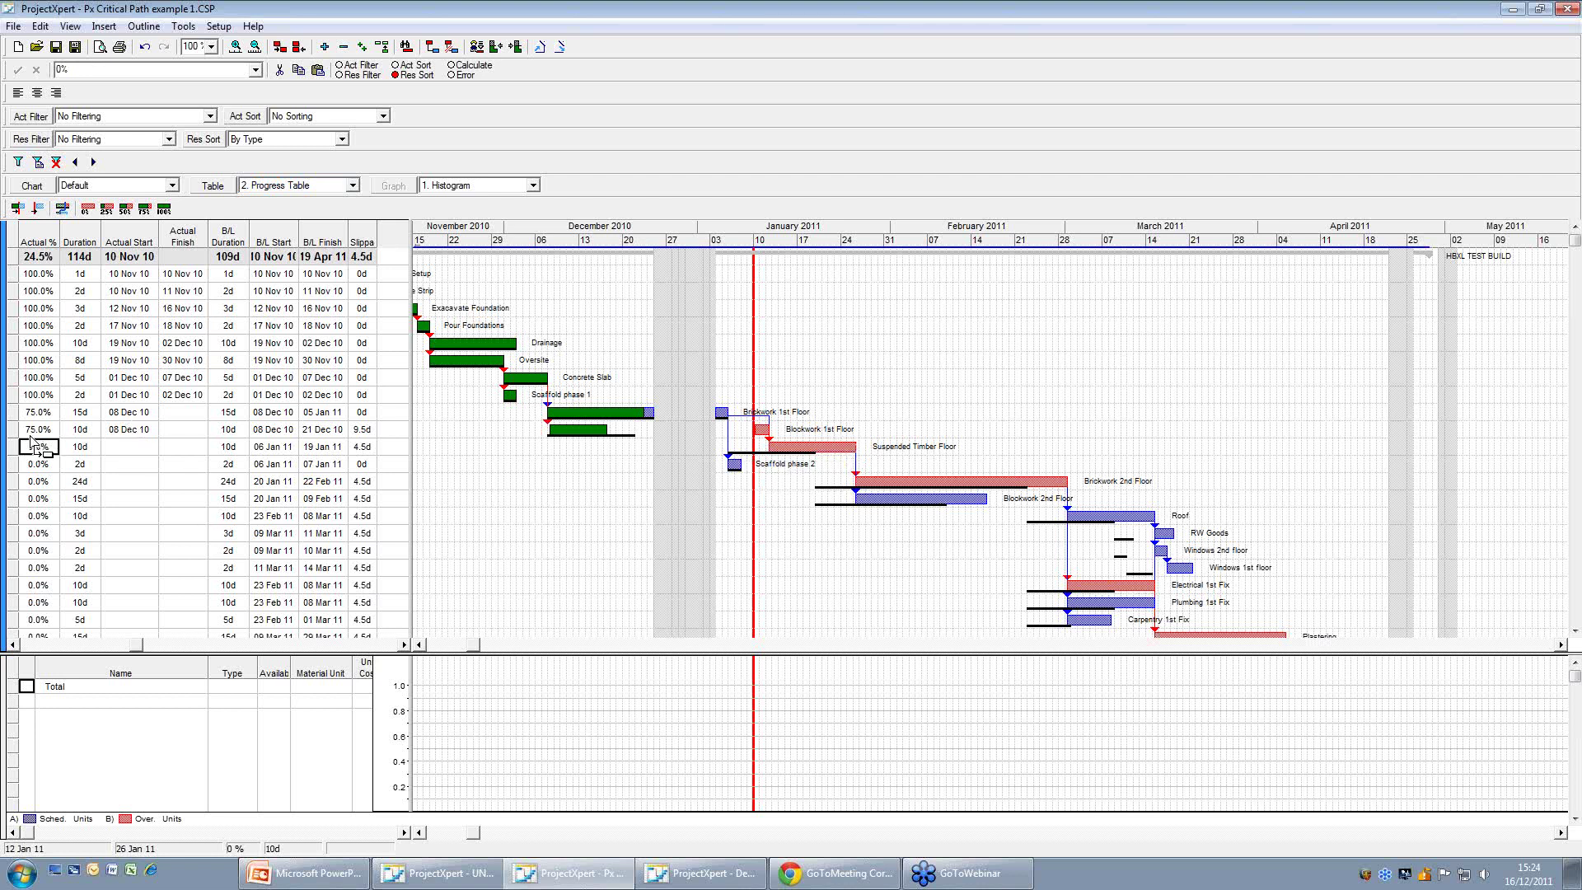
pyautogui.moveTo(858, 446); pyautogui.dragTo(818, 445)
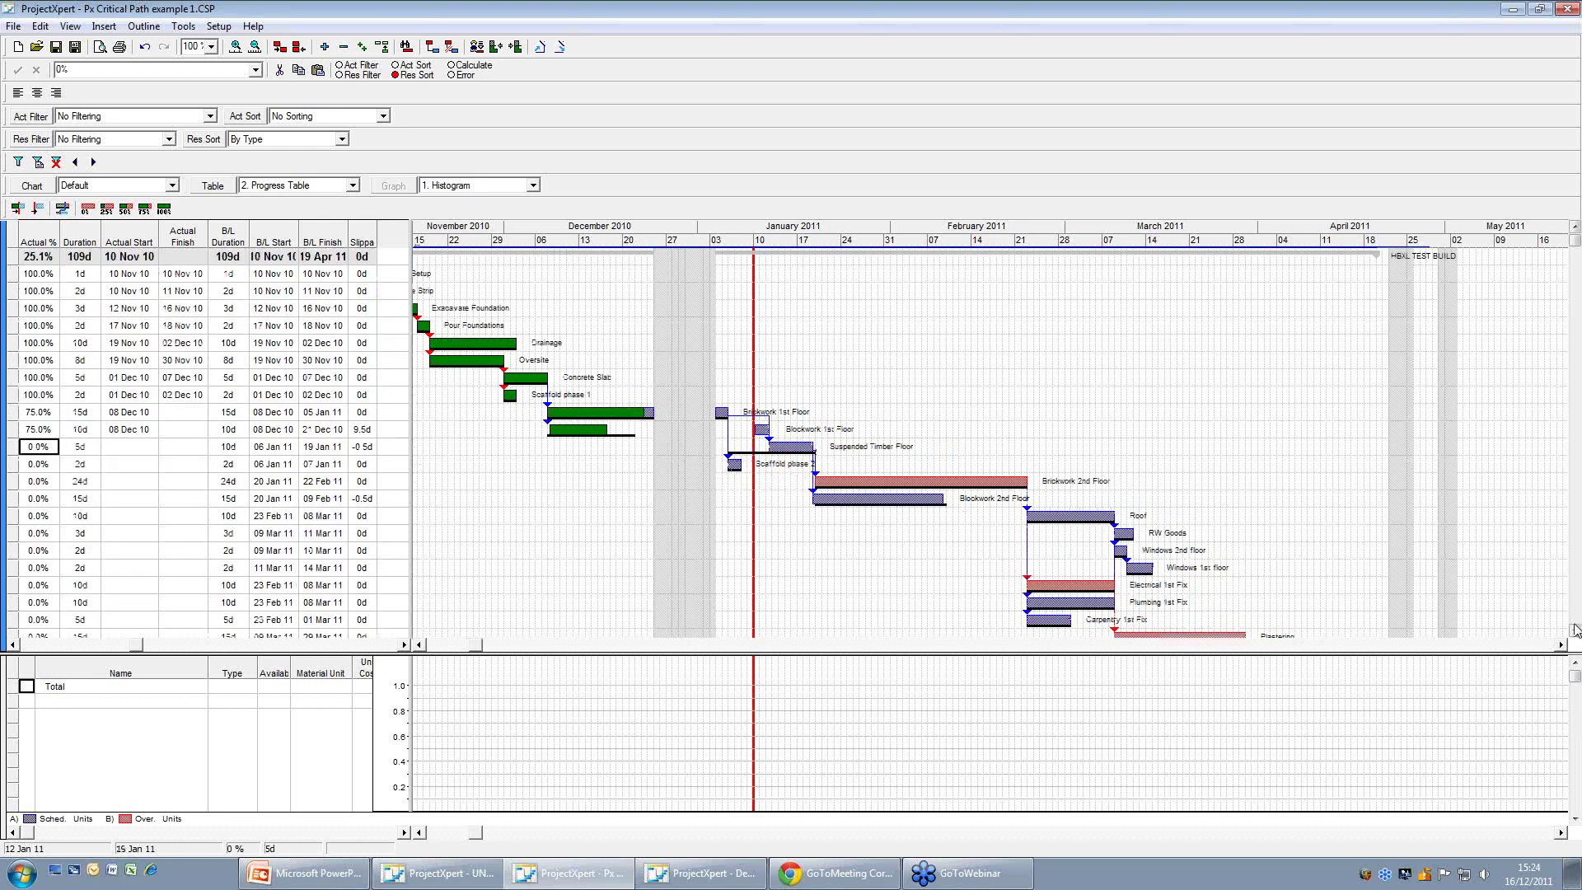
# Compare the activities' bars, baseline dates and slippage through to Handover in the Progress Table.
pyautogui.moveTo(1575, 632); pyautogui.dragTo(1575, 632)
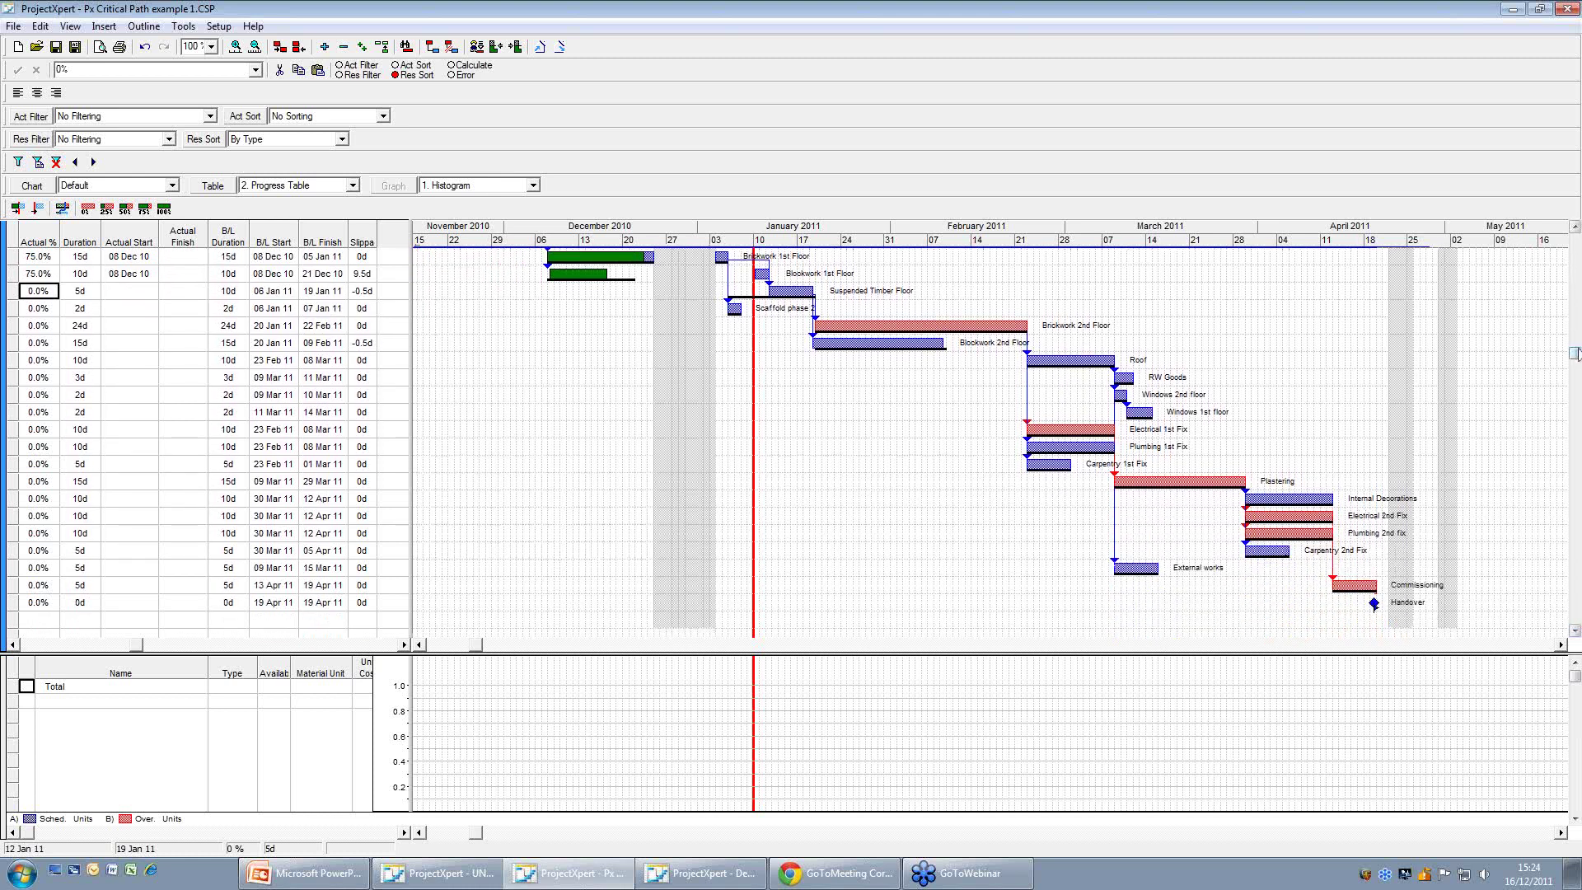
pyautogui.moveTo(1575, 355); pyautogui.dragTo(1575, 288)
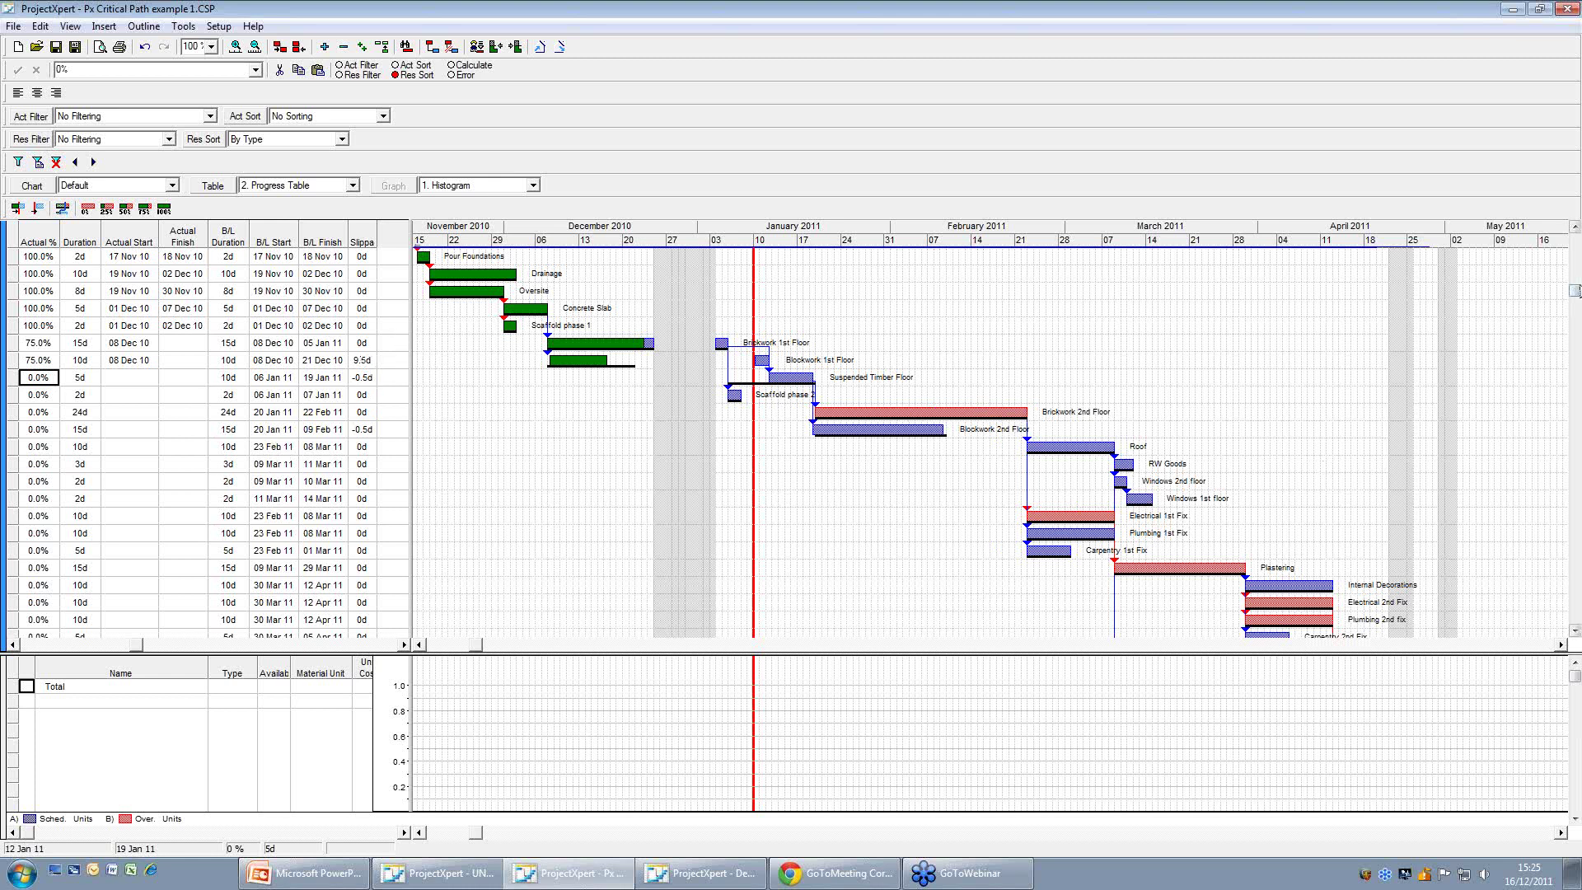
pyautogui.moveTo(1573, 291); pyautogui.dragTo(1573, 246)
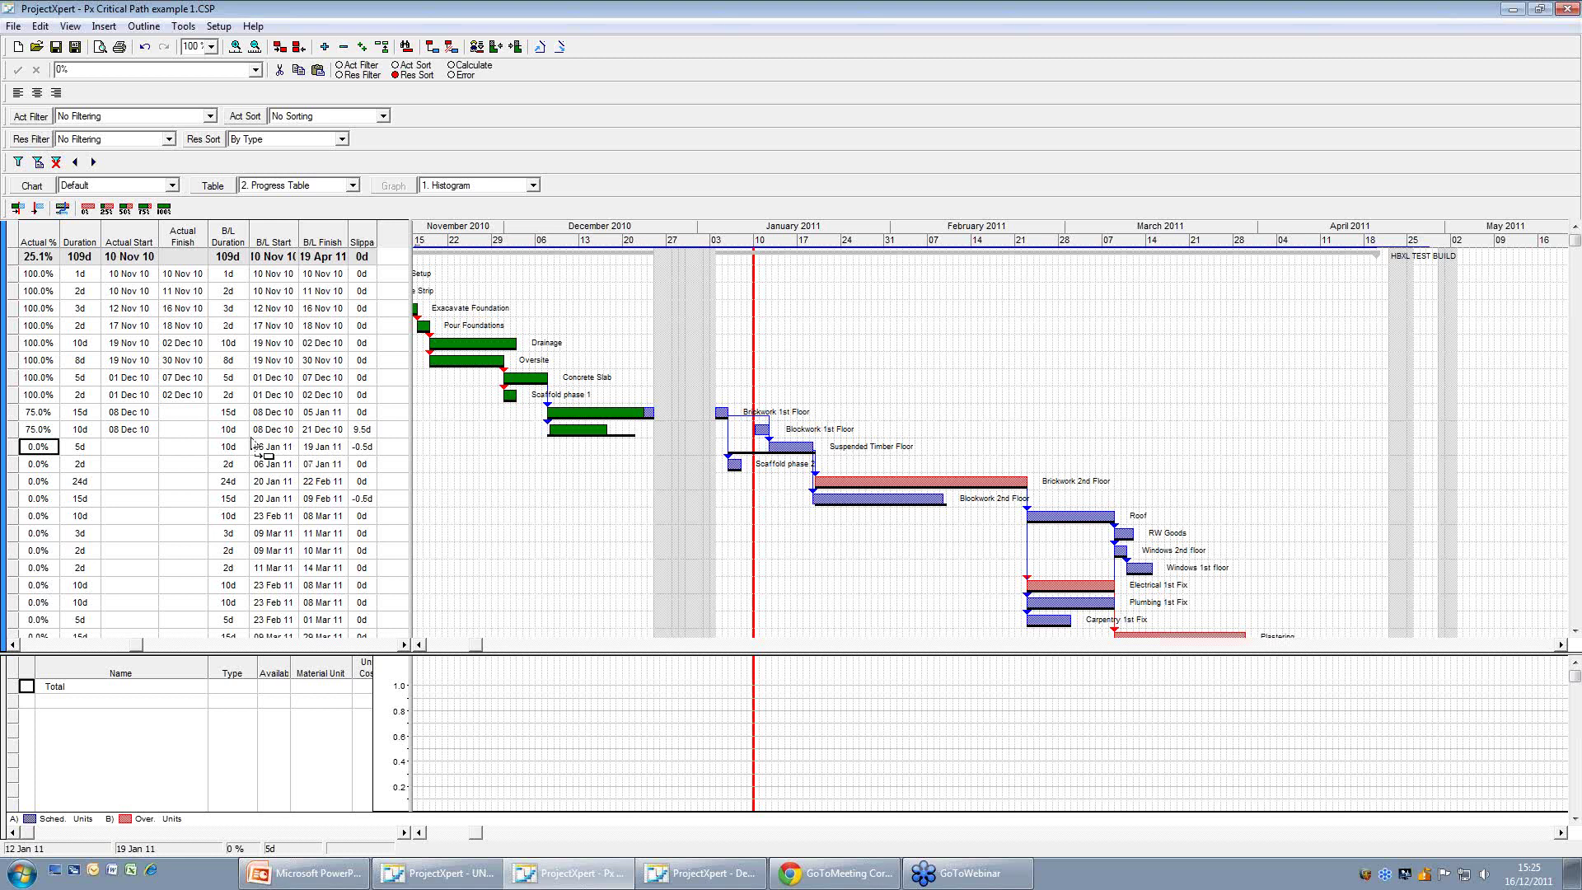
# Display the Resource Costs table and review the activities' labour, plant, material, subcontract and total cost columns.
pyautogui.click(353, 185)
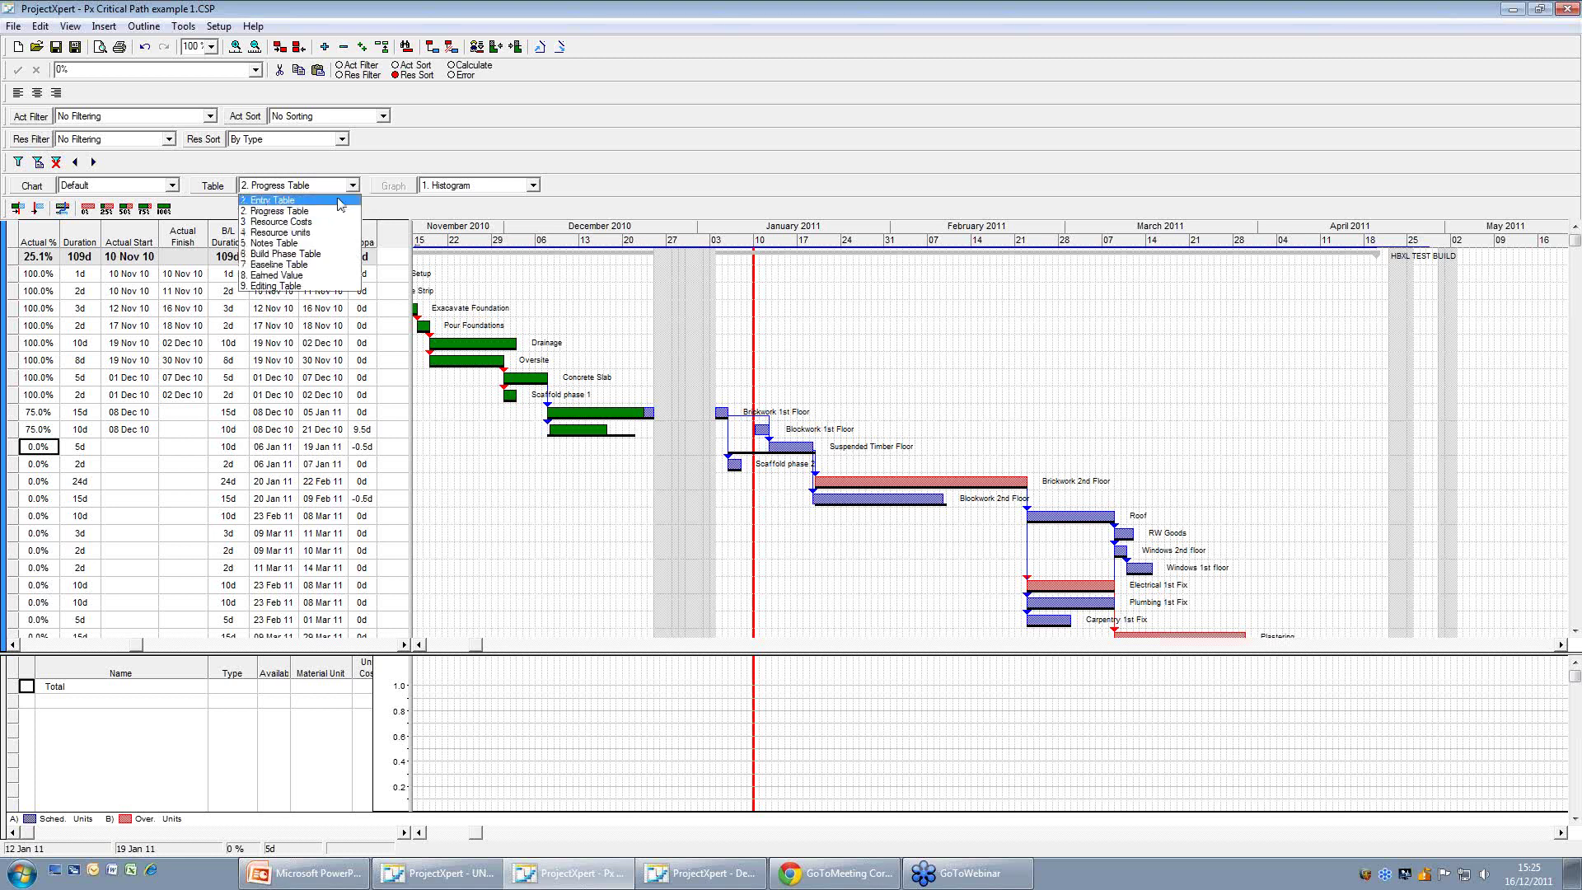
pyautogui.click(333, 222)
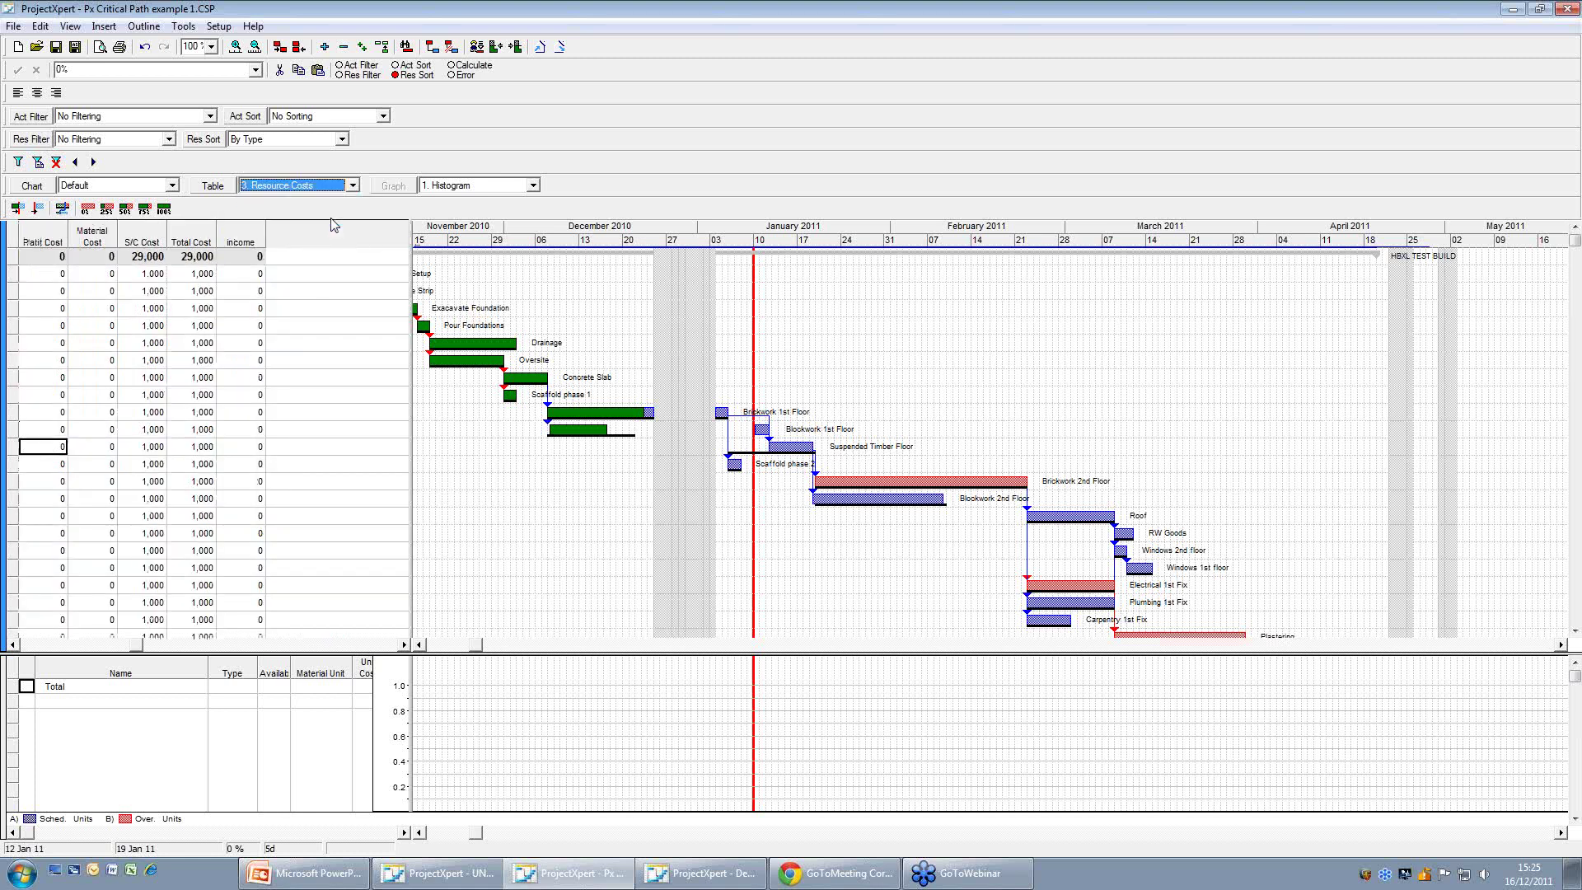
pyautogui.moveTo(142, 645); pyautogui.dragTo(58, 649)
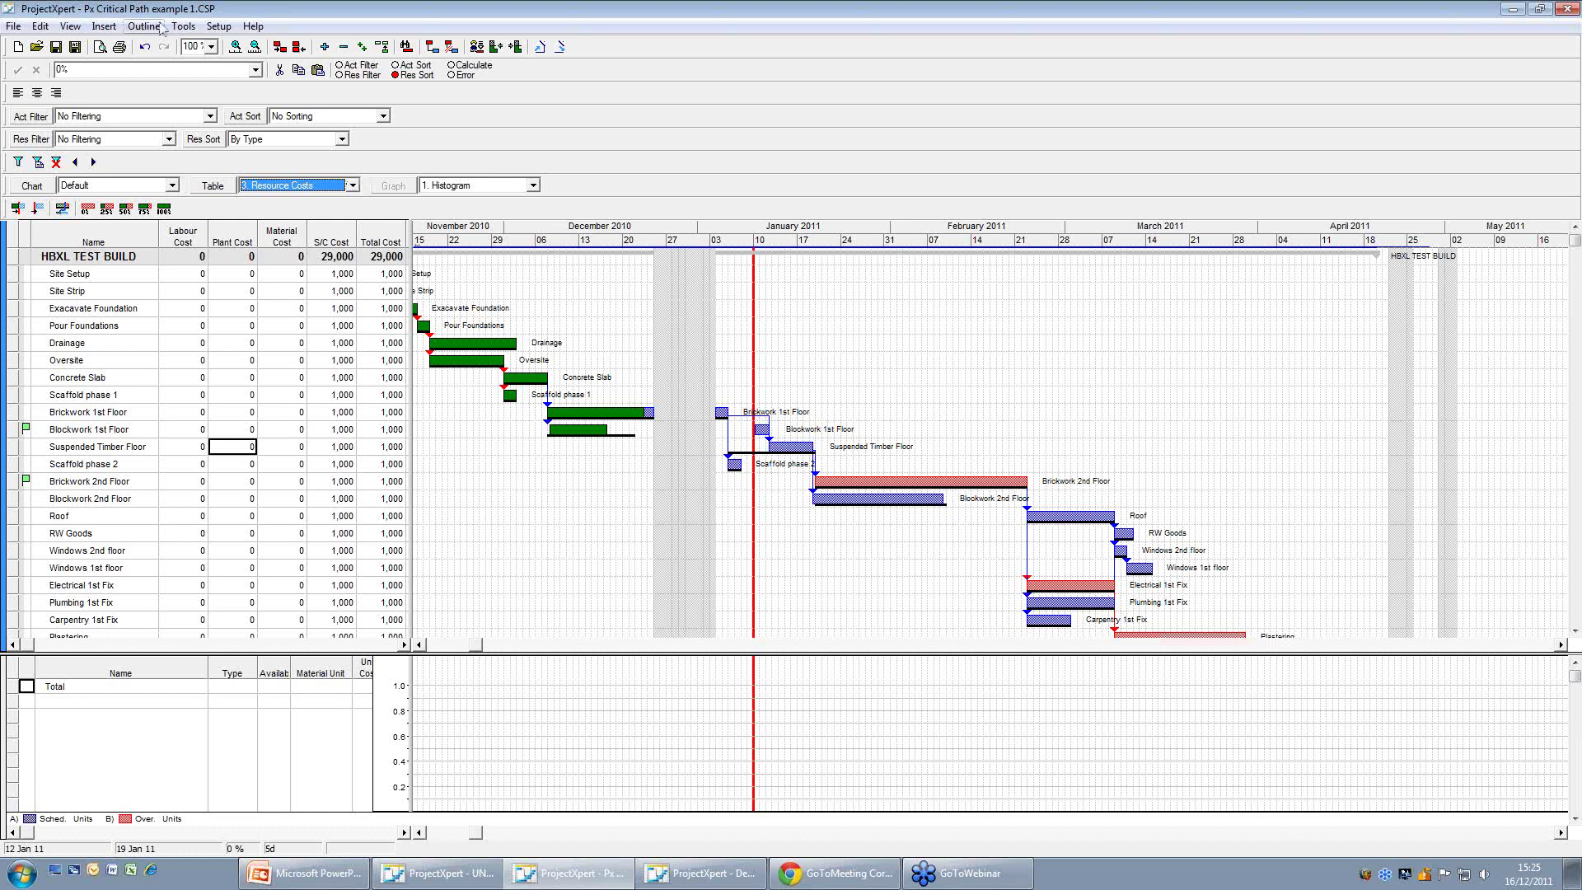
pyautogui.click(185, 28)
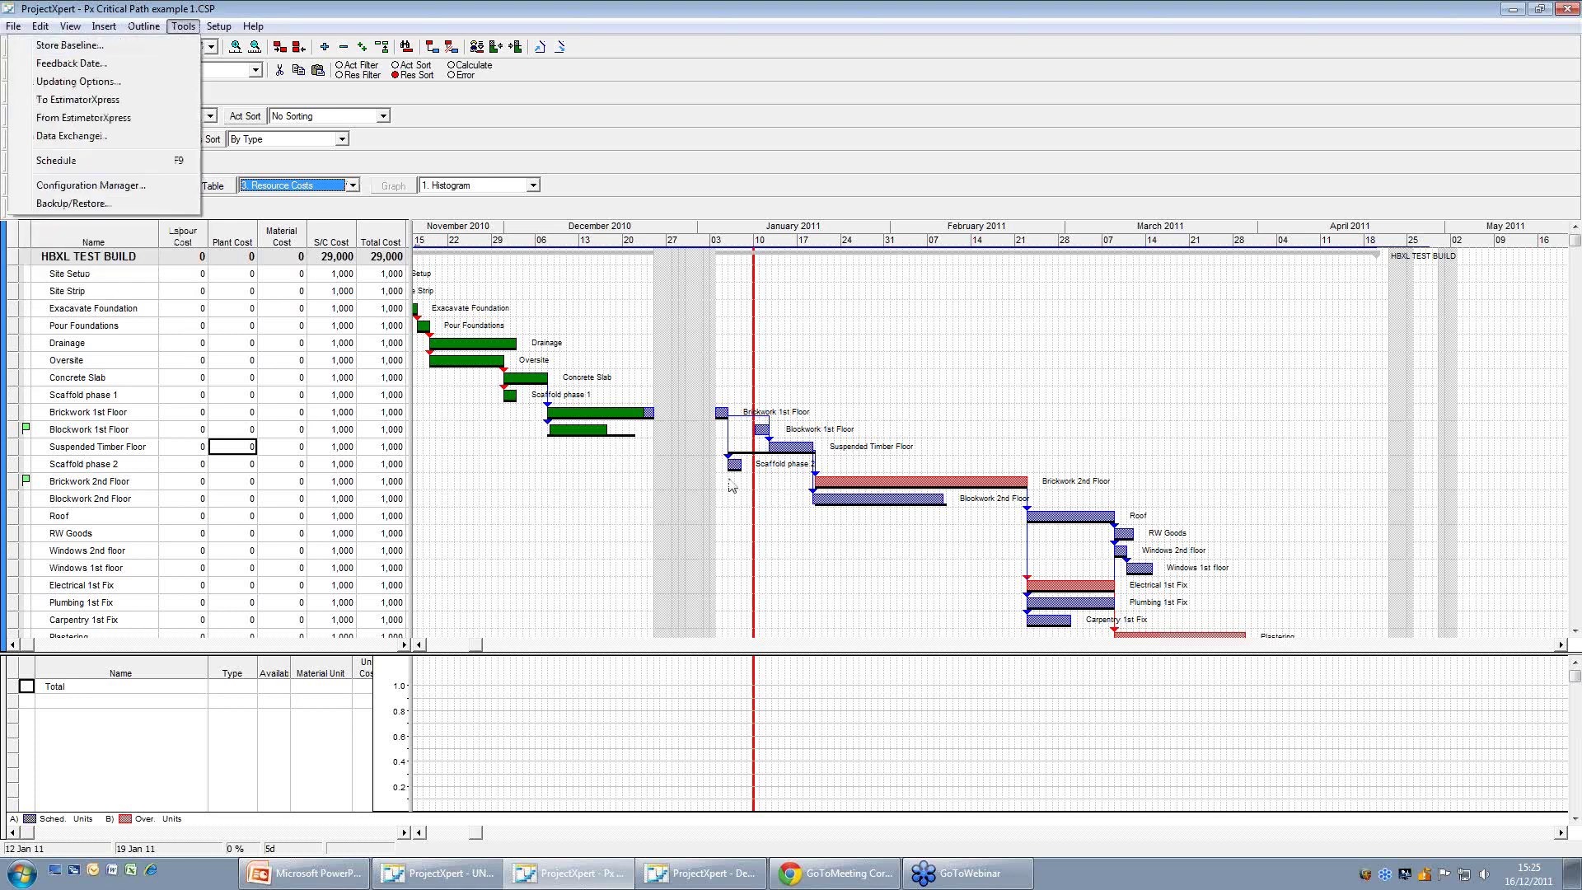
pyautogui.click(557, 136)
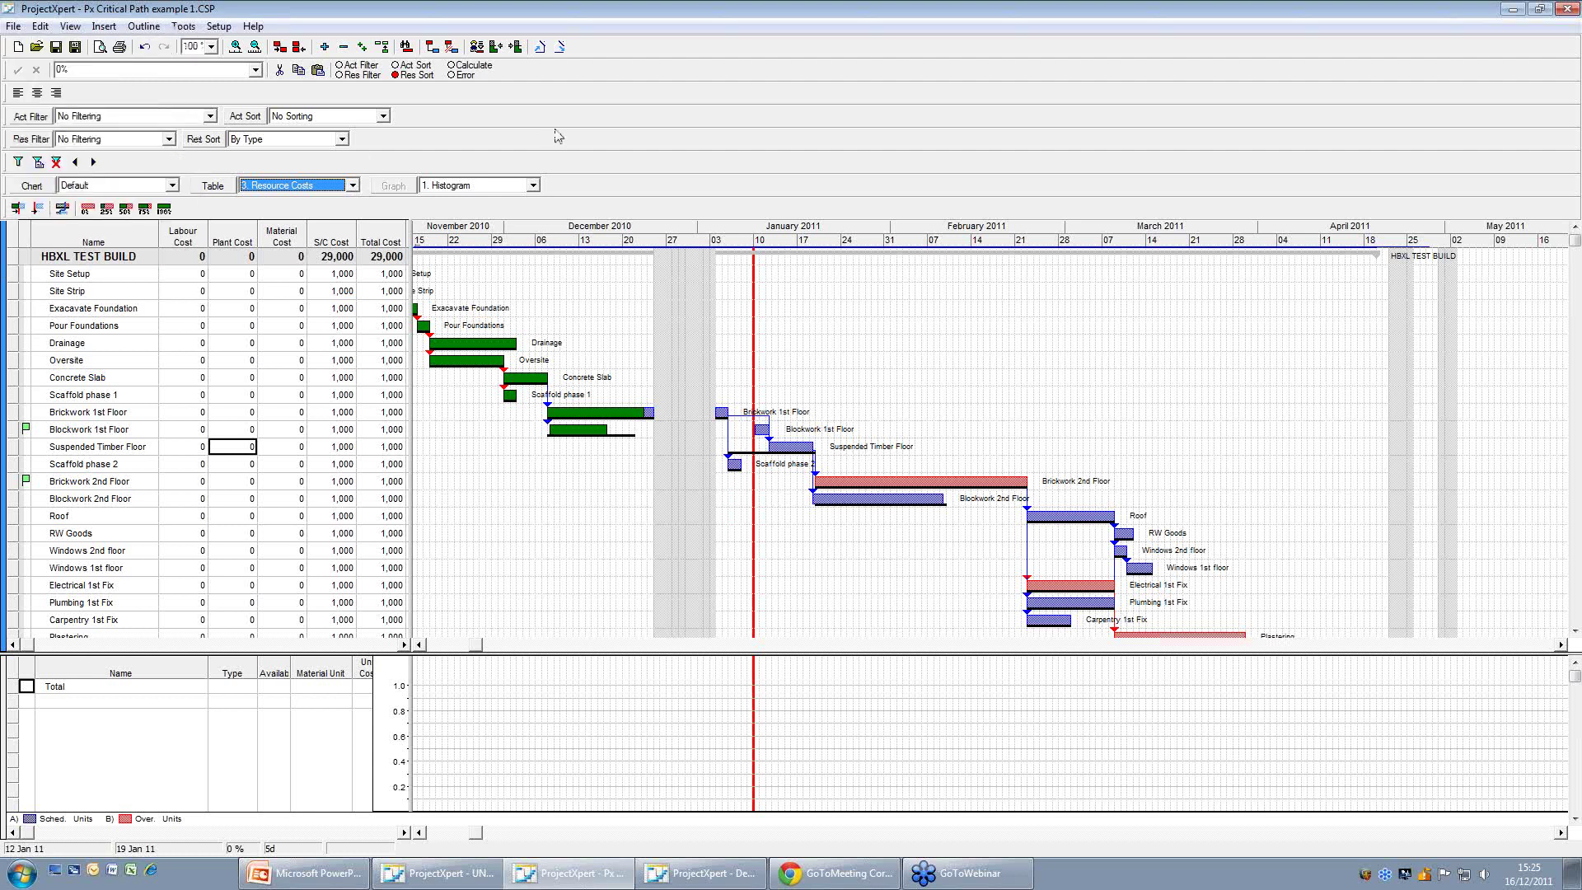
# Return to the Progress Table and check the Feedback Date and Time Now in the project details.
pyautogui.click(354, 186)
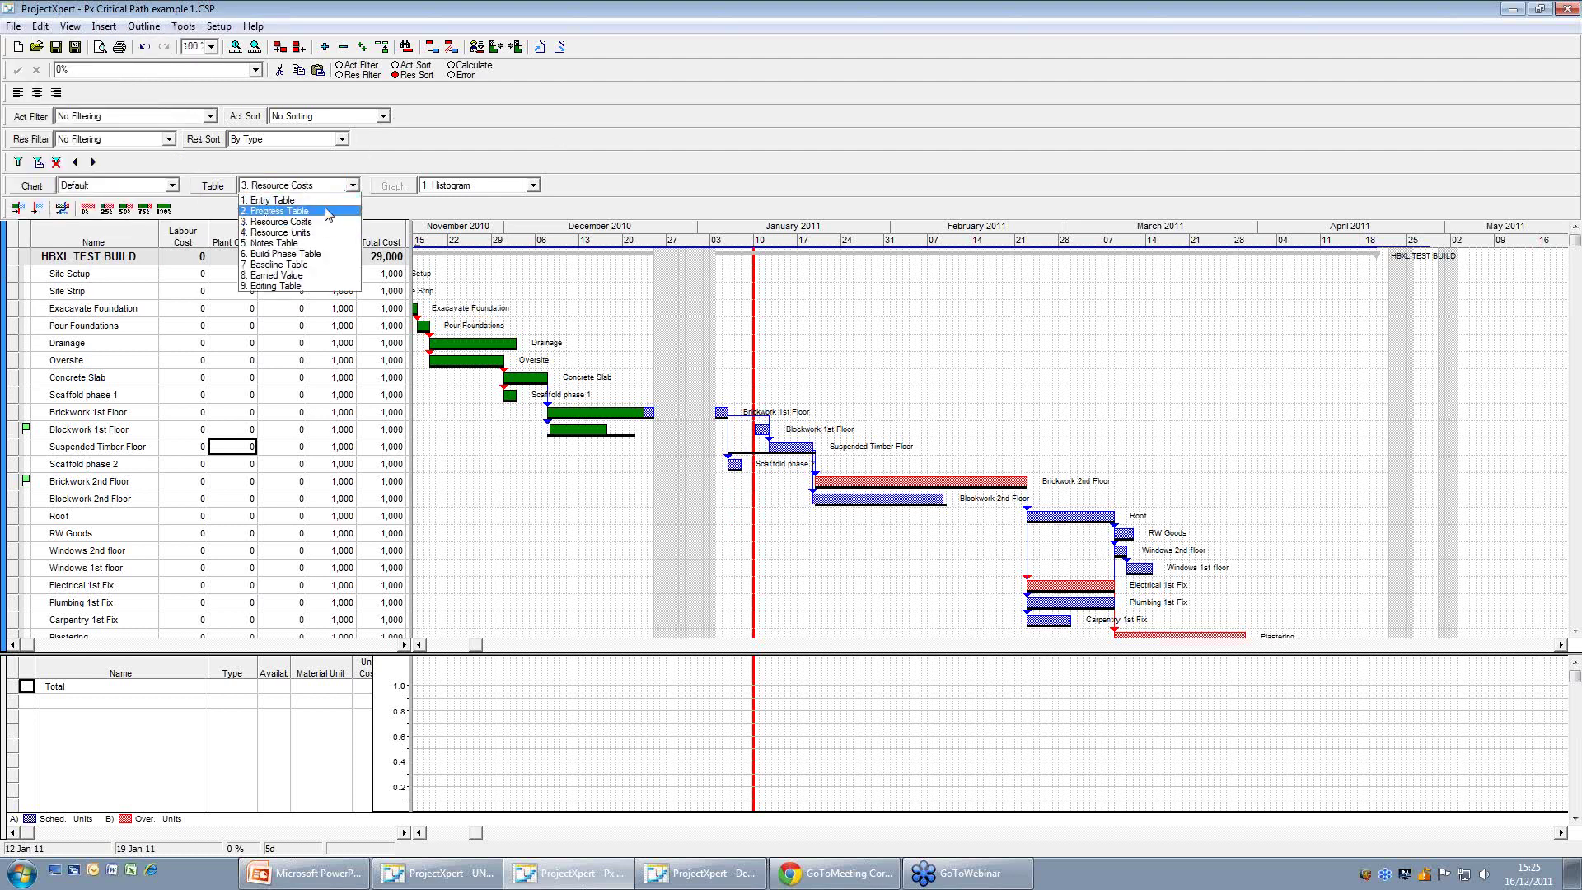
pyautogui.click(329, 213)
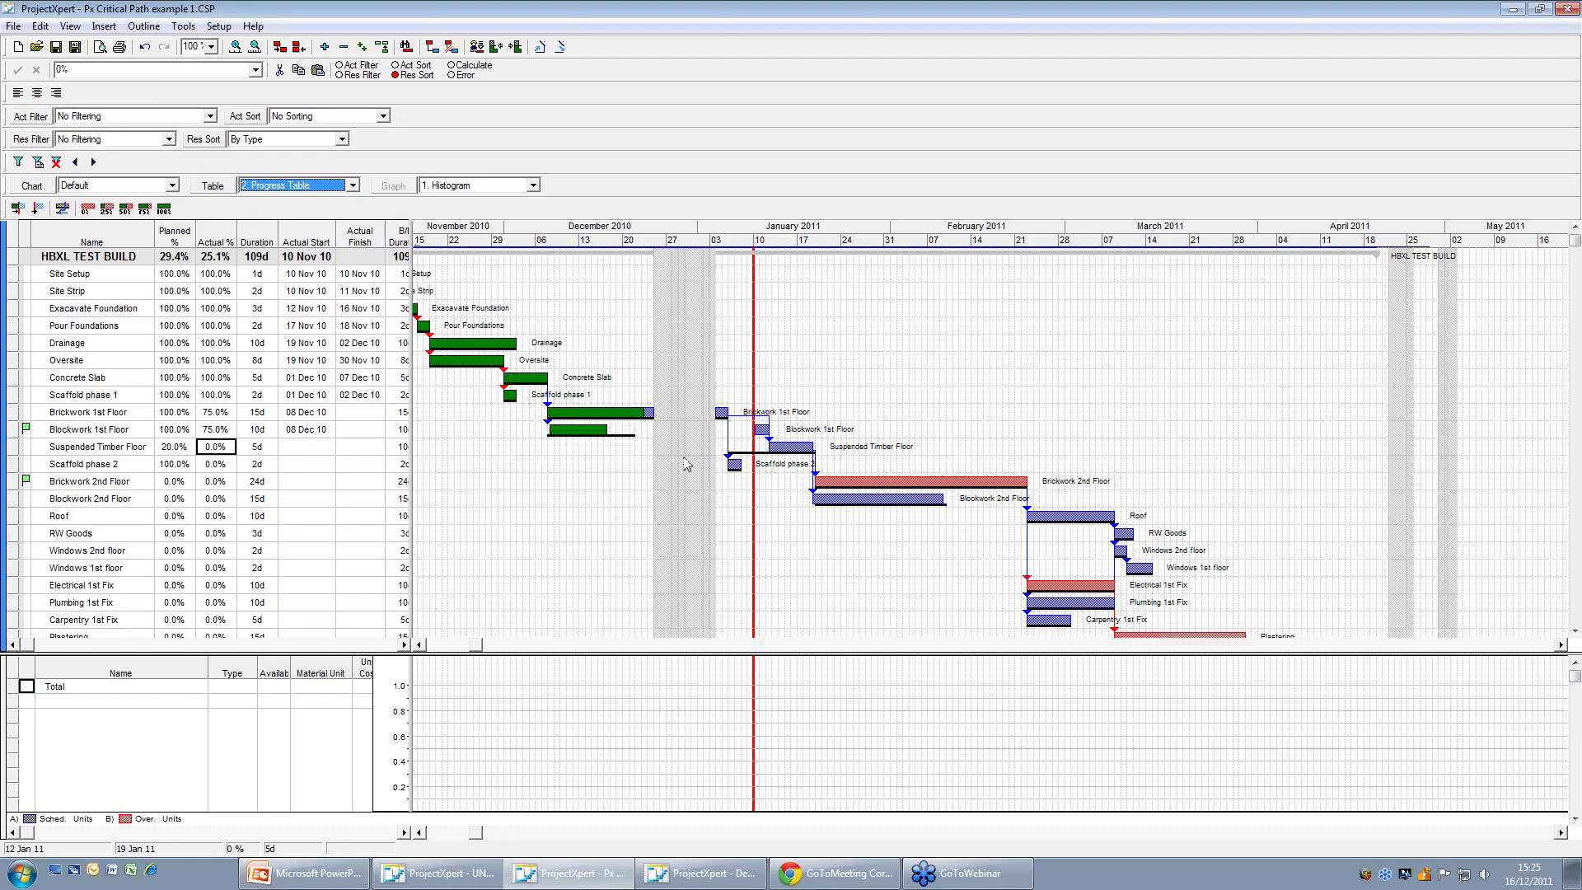
pyautogui.rightClick(763, 244)
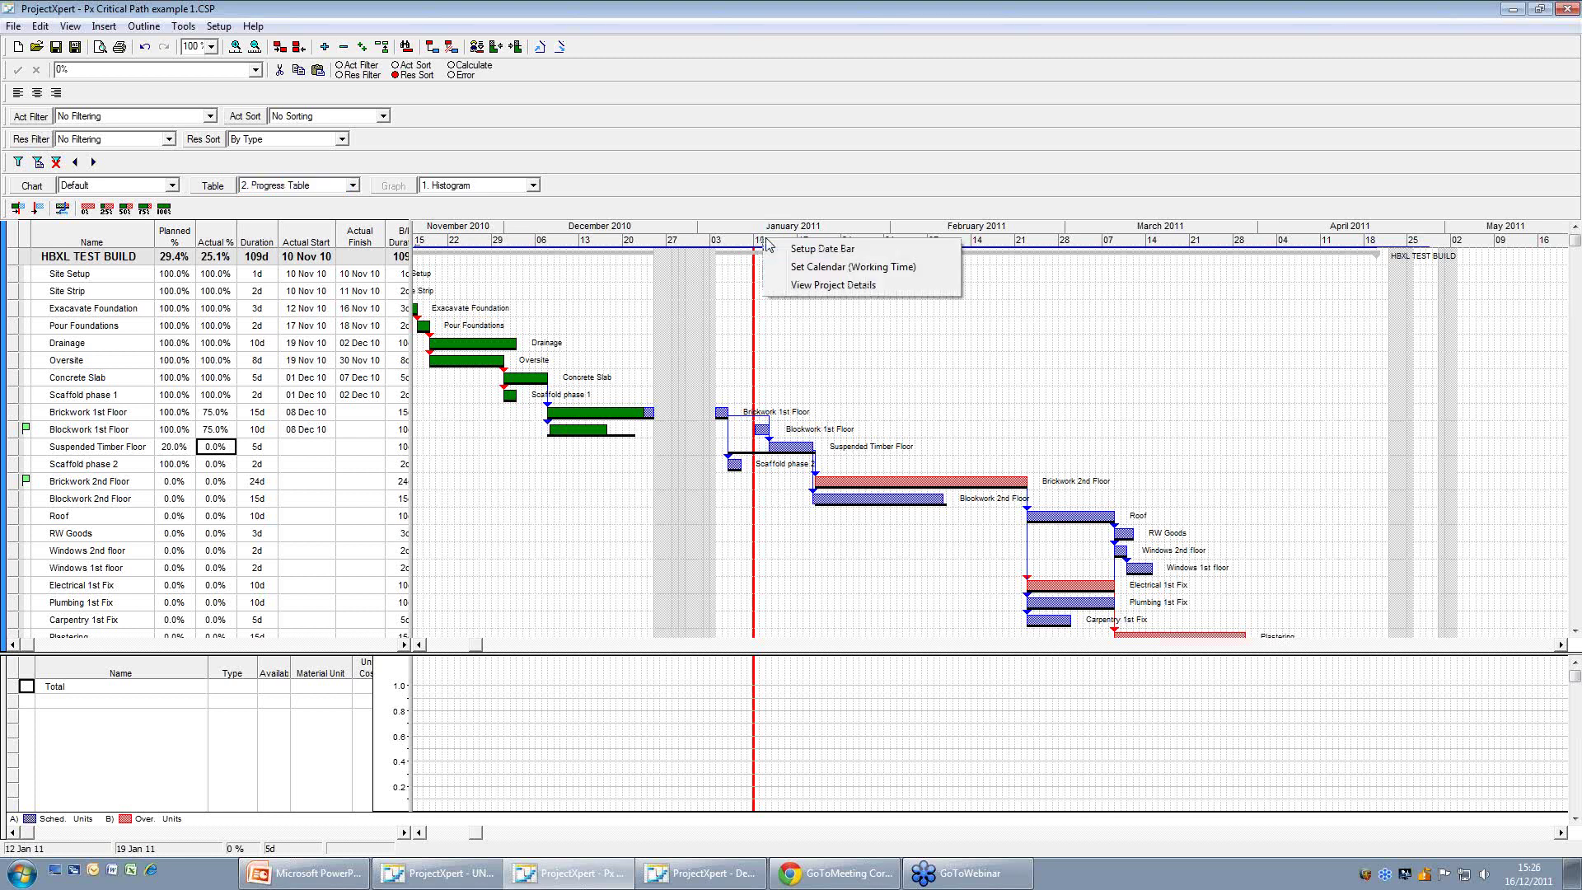
pyautogui.click(815, 286)
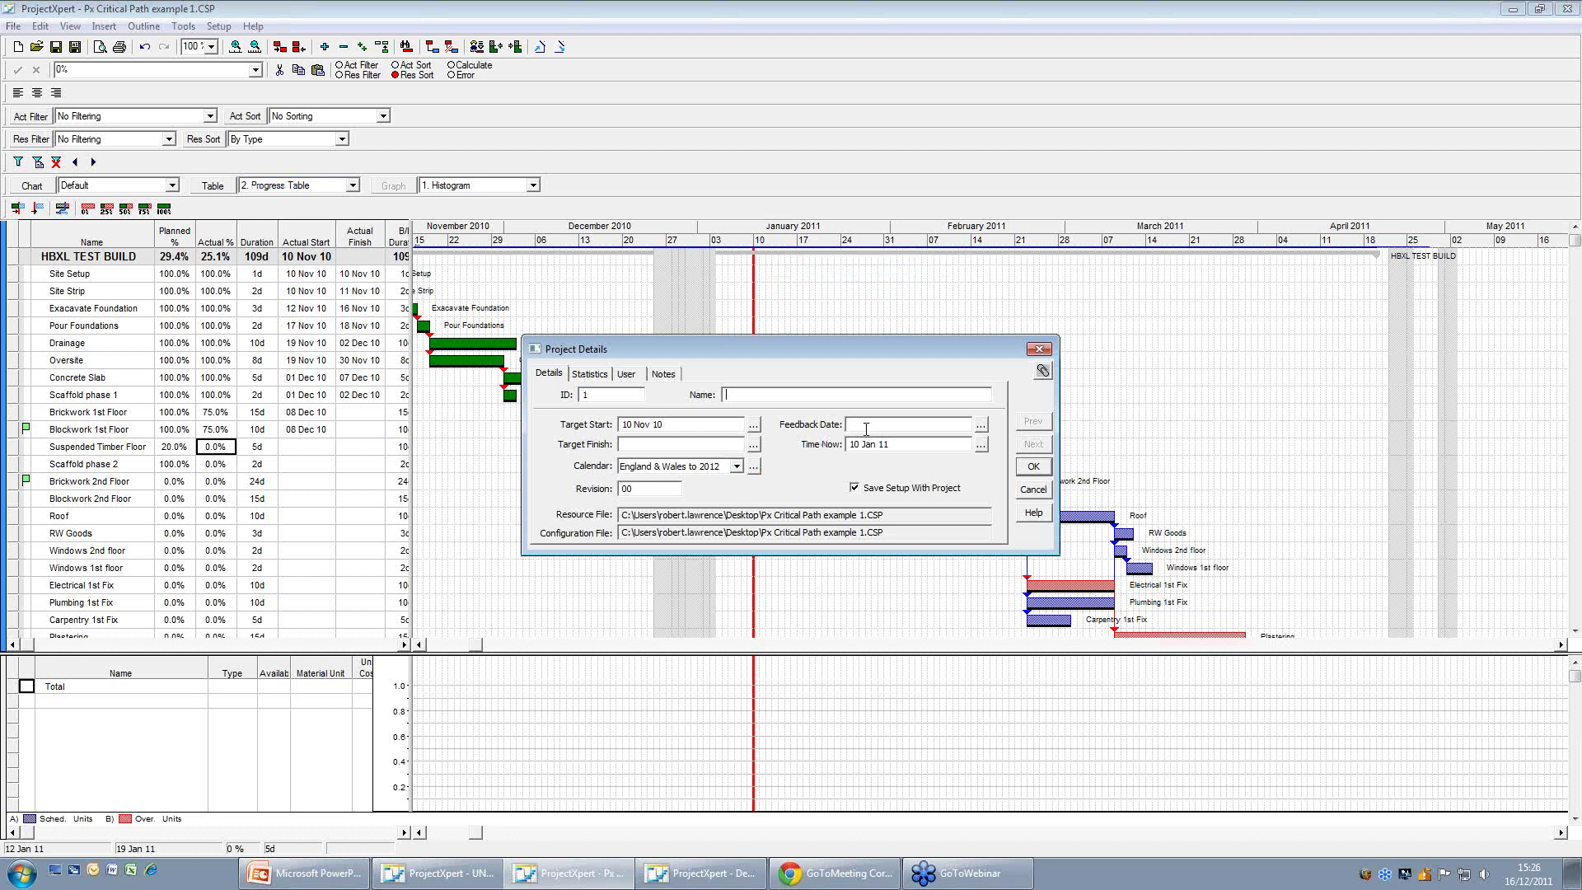
pyautogui.click(1033, 466)
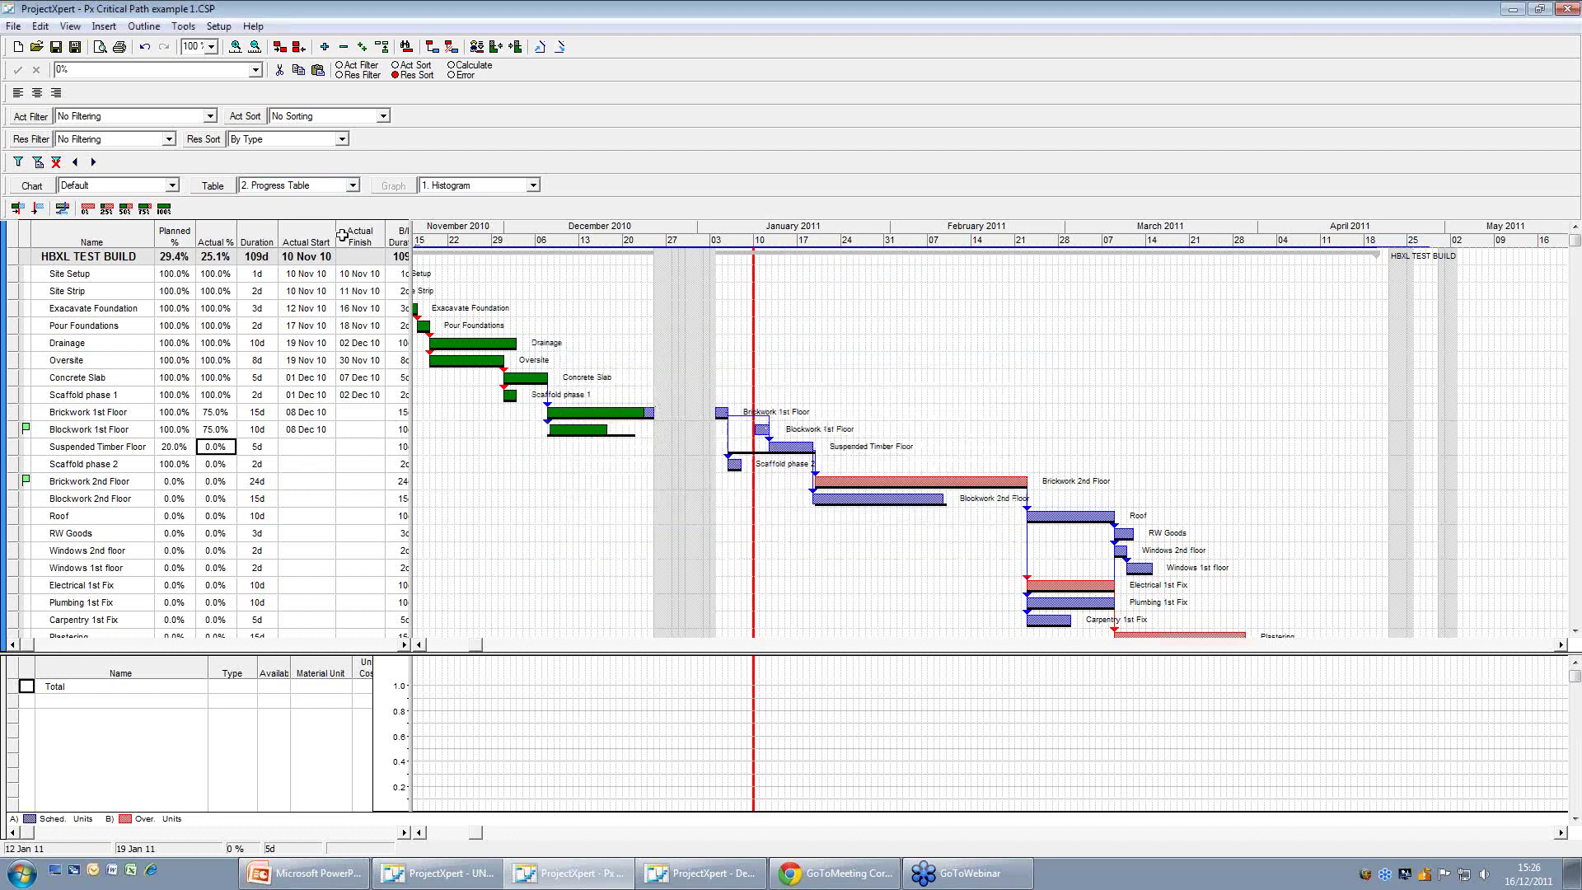
# Display the Entry Table and review the activities' durations and dates down to Handover.
pyautogui.click(352, 186)
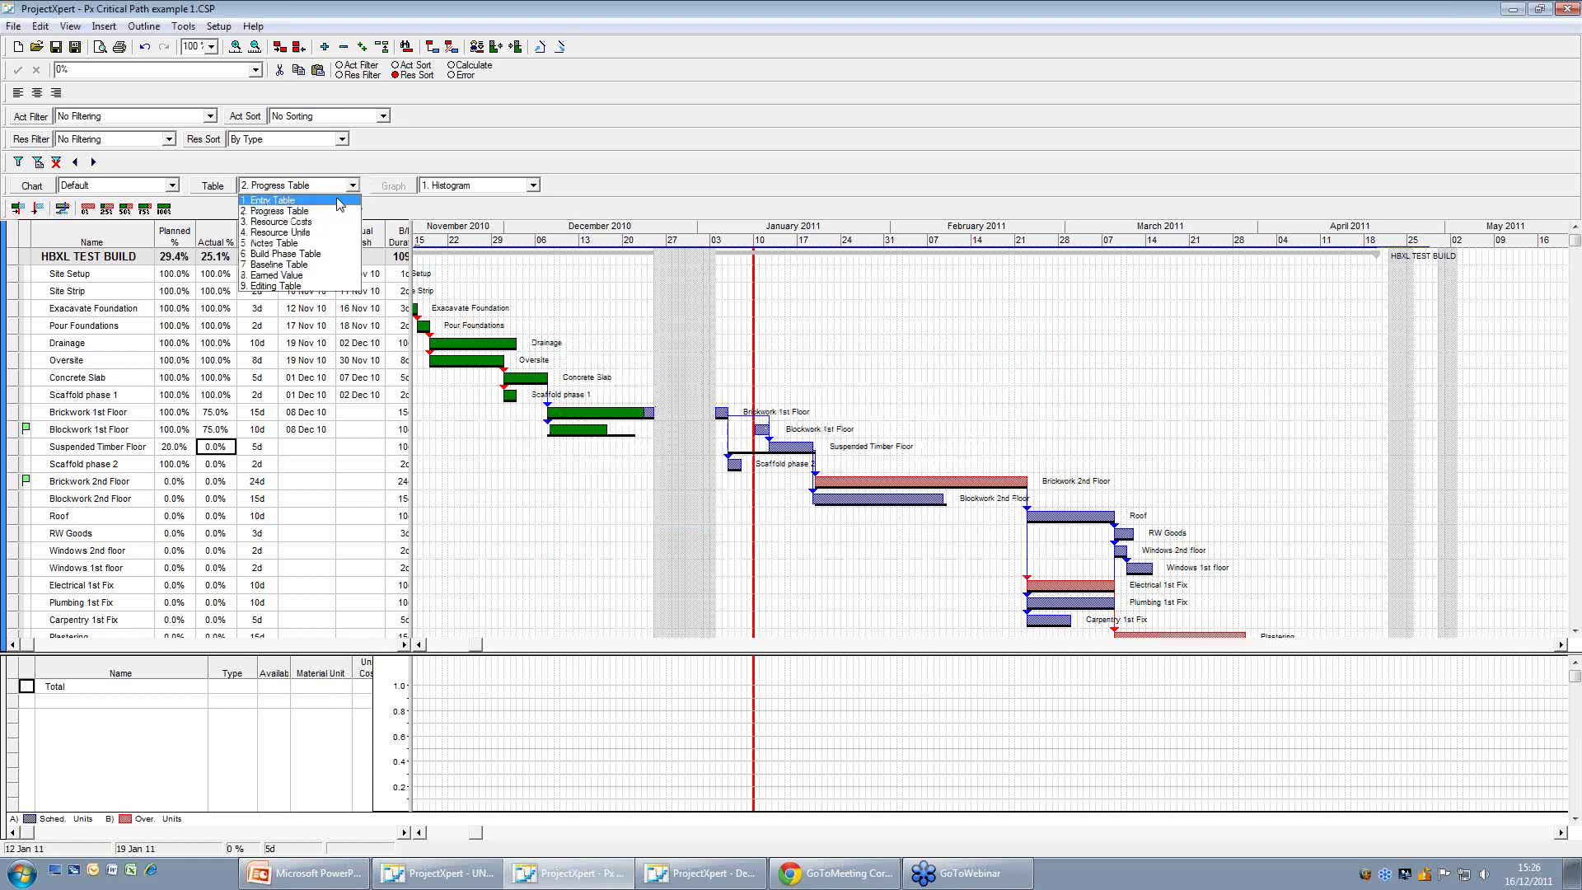
pyautogui.click(340, 202)
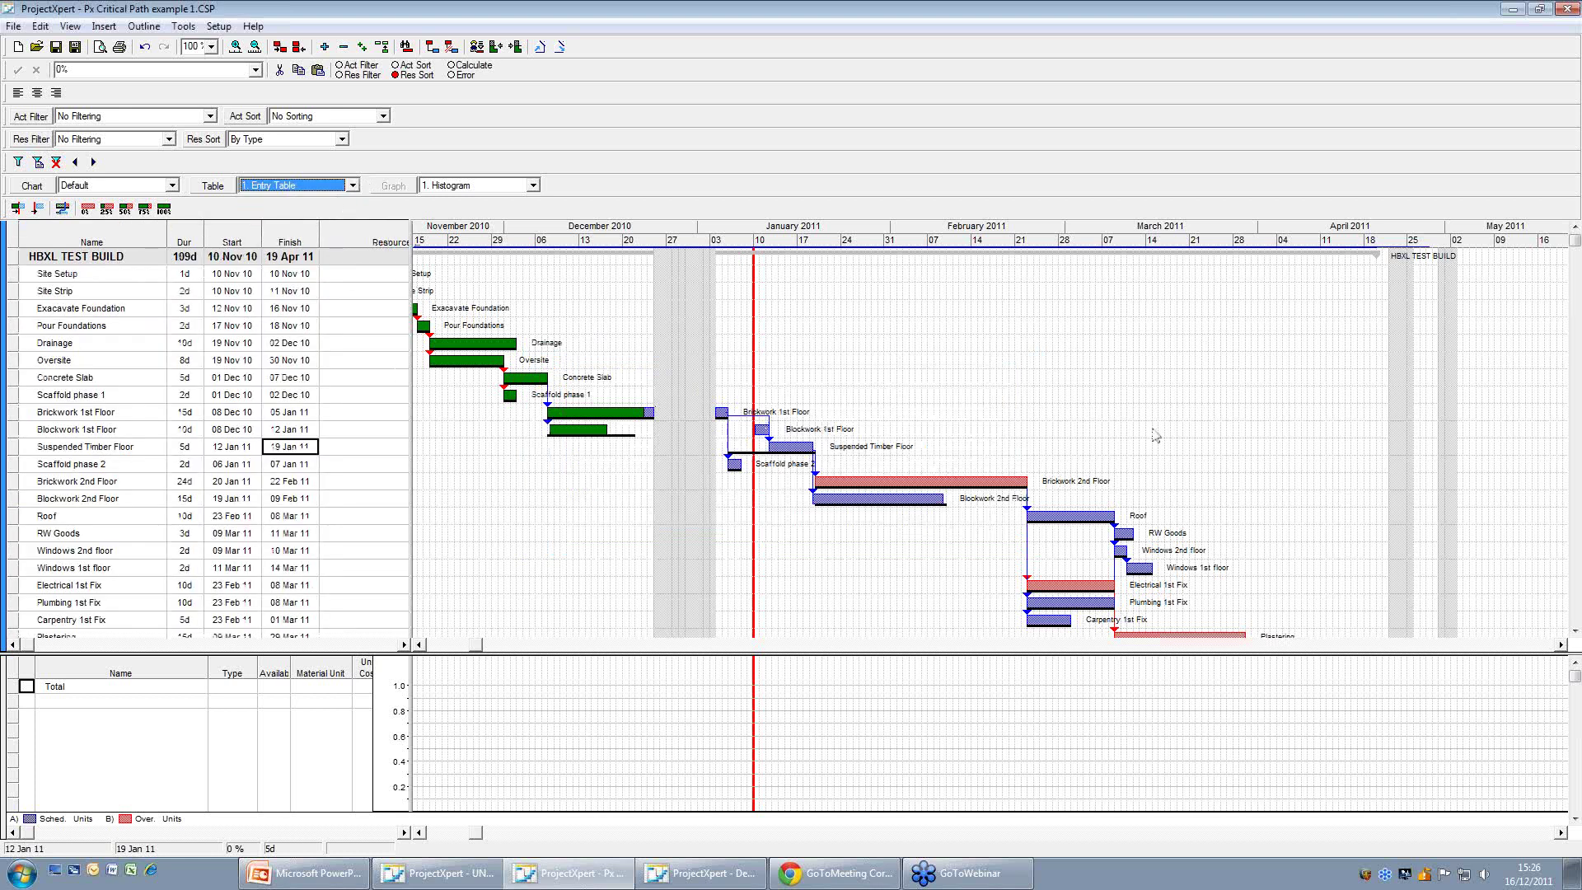
pyautogui.click(1574, 631)
pyautogui.click(1574, 631)
pyautogui.click(1574, 631)
pyautogui.click(1574, 631)
pyautogui.click(1574, 631)
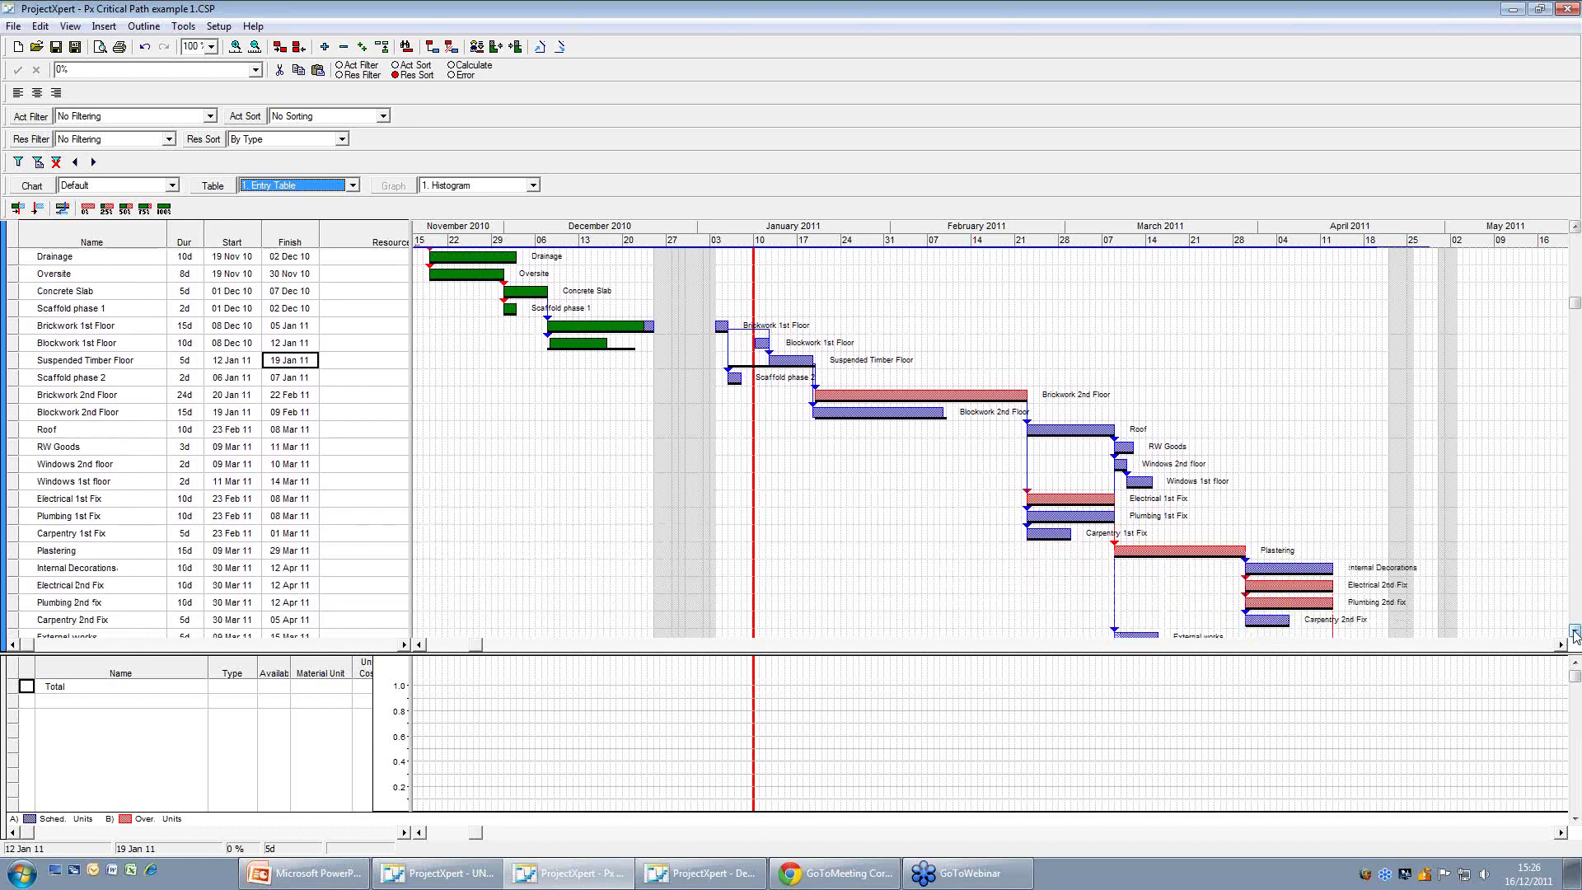
pyautogui.click(1574, 631)
pyautogui.click(1574, 631)
pyautogui.click(1574, 631)
pyautogui.click(1574, 631)
pyautogui.click(1574, 631)
pyautogui.click(1574, 631)
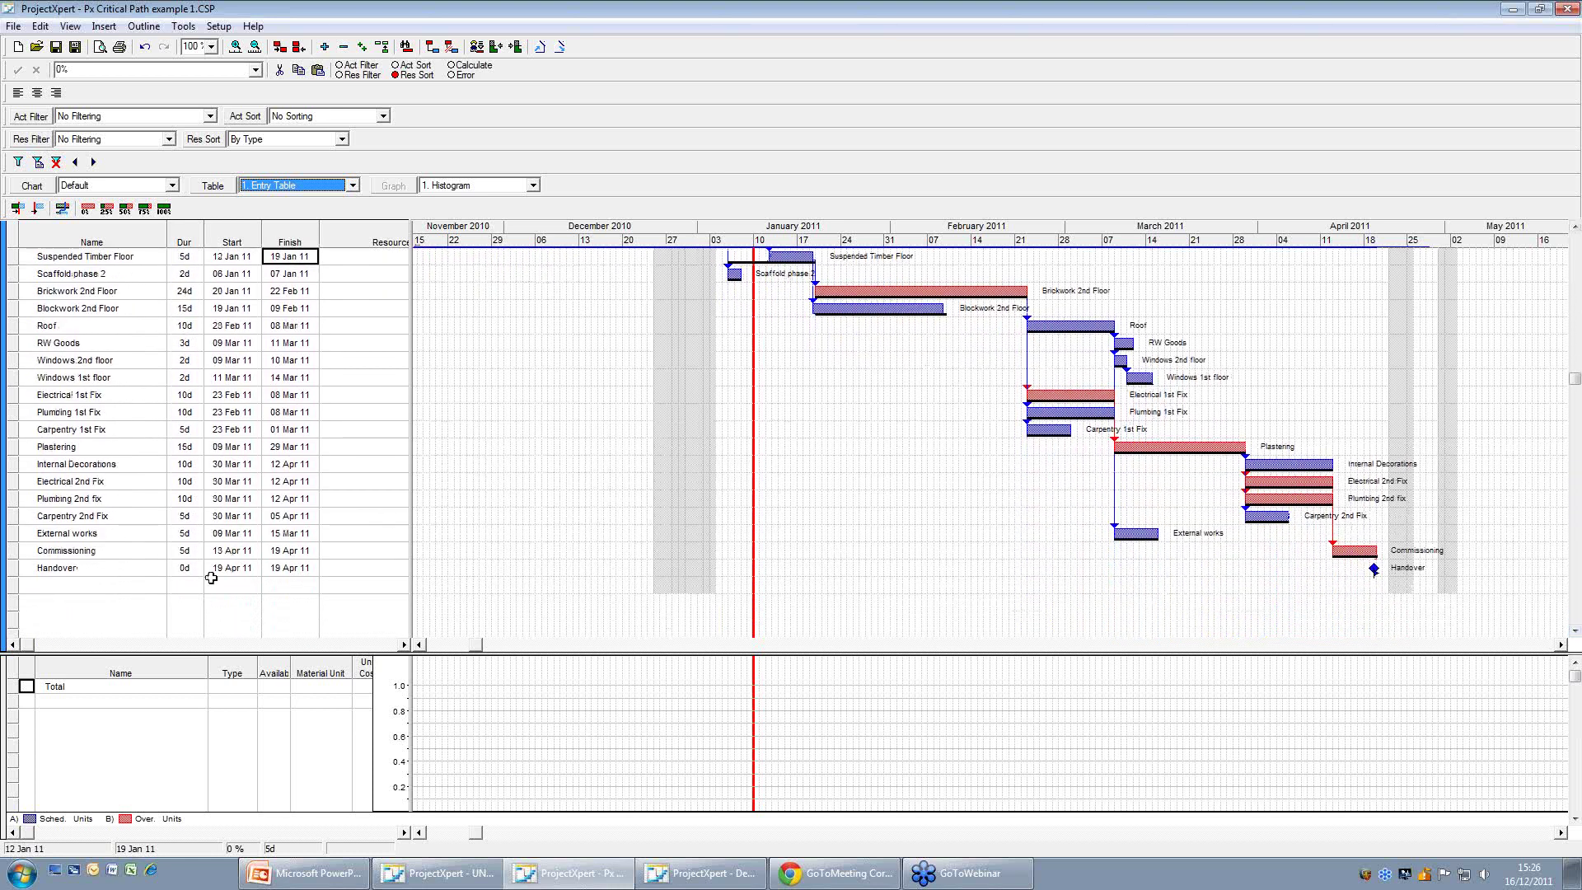
# Check the activities' costs down to Handover in the Resource Costs table and return to the Entry Table.
pyautogui.click(353, 186)
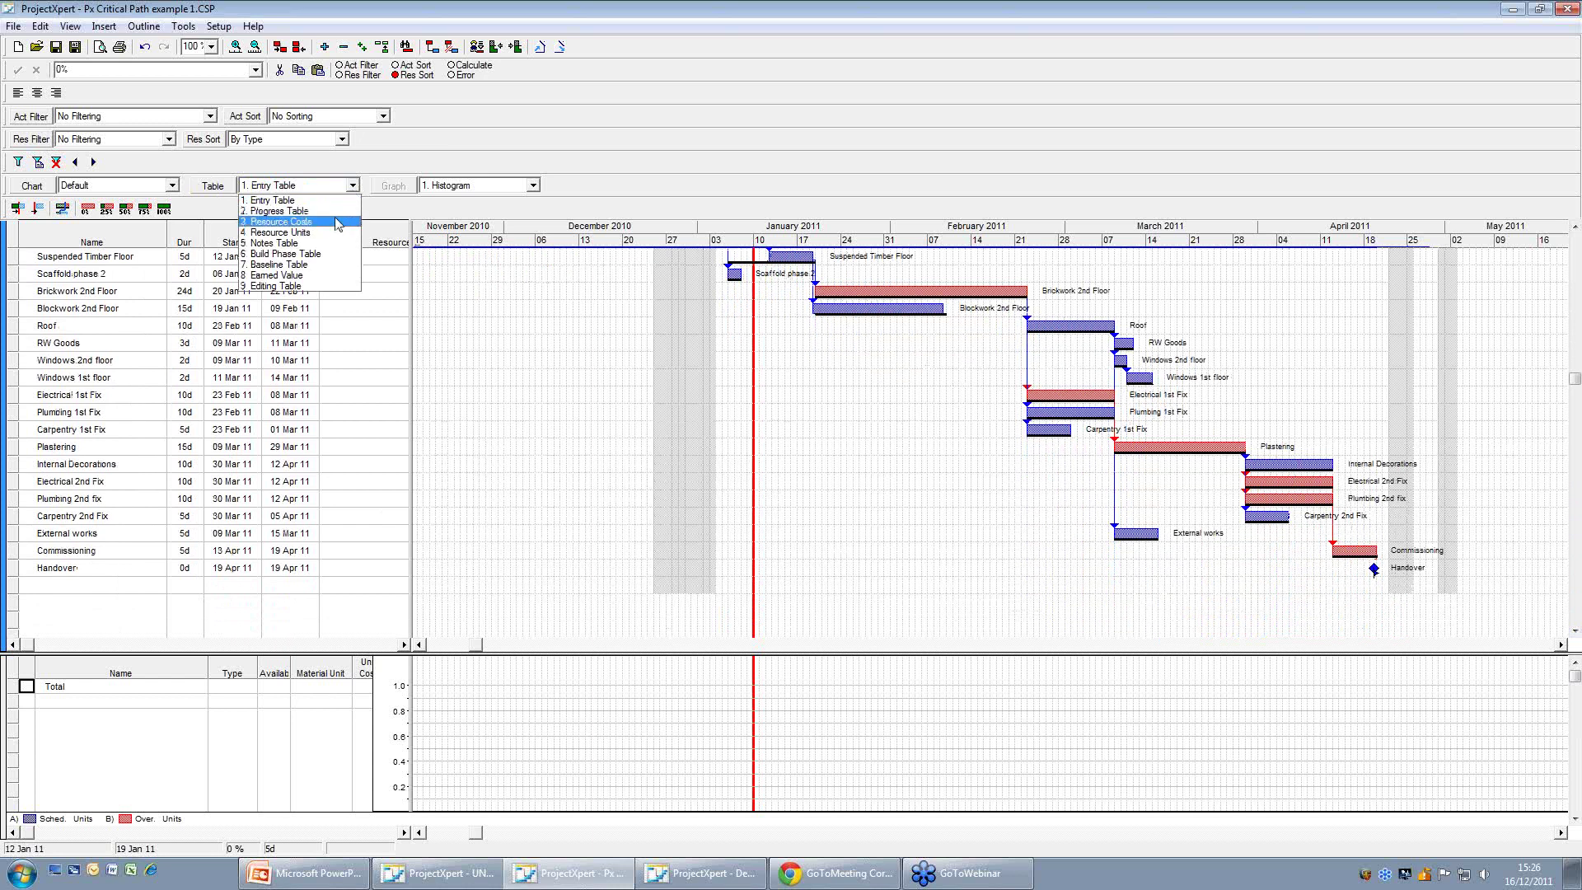
pyautogui.click(338, 222)
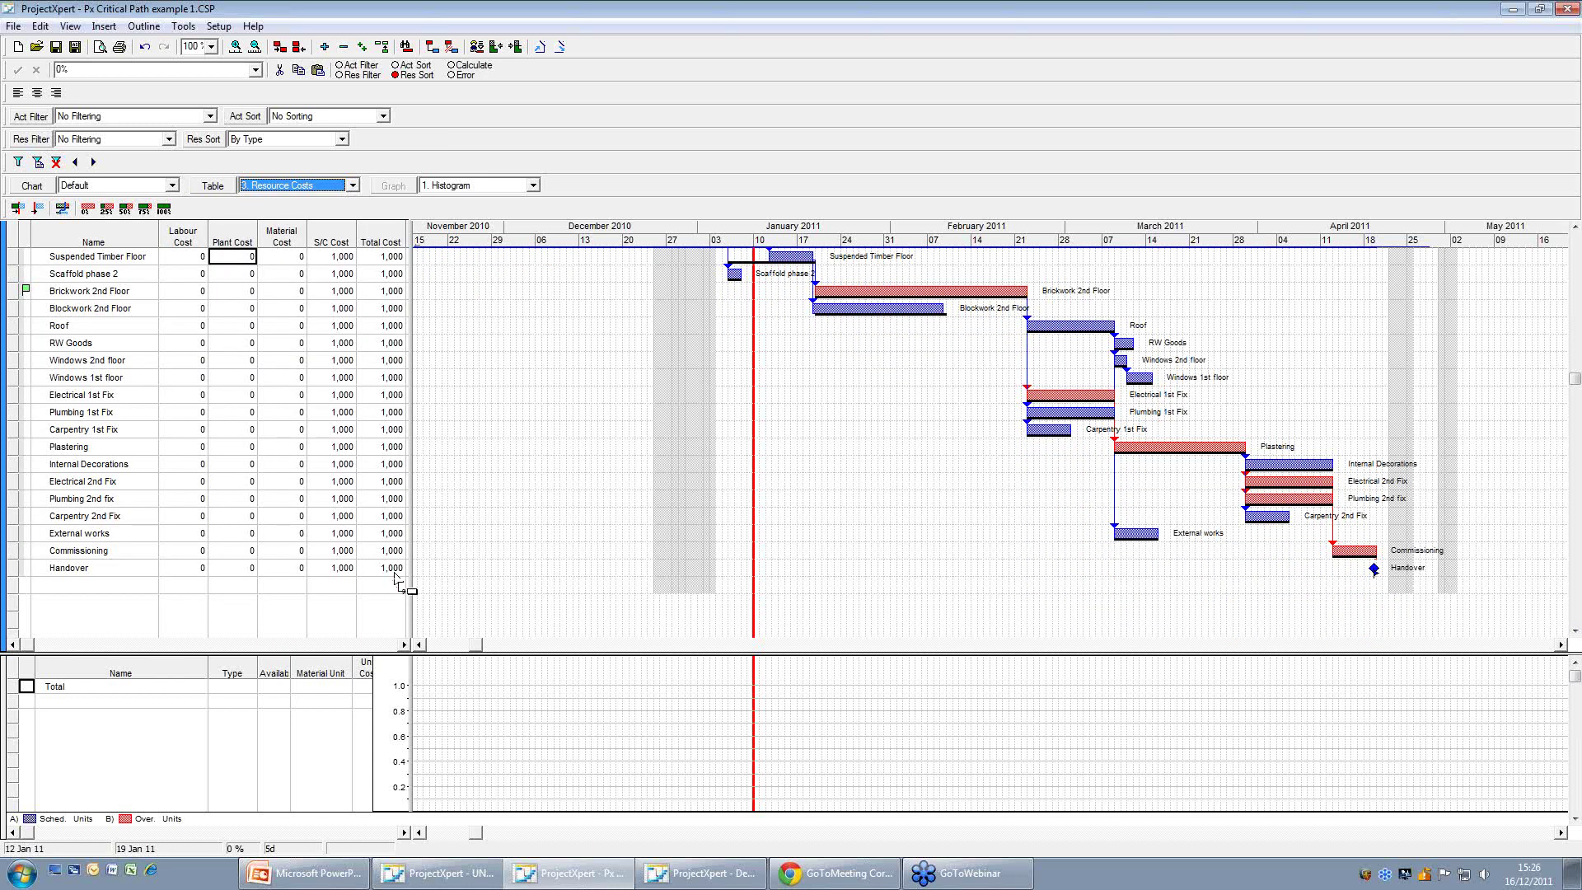
pyautogui.click(353, 186)
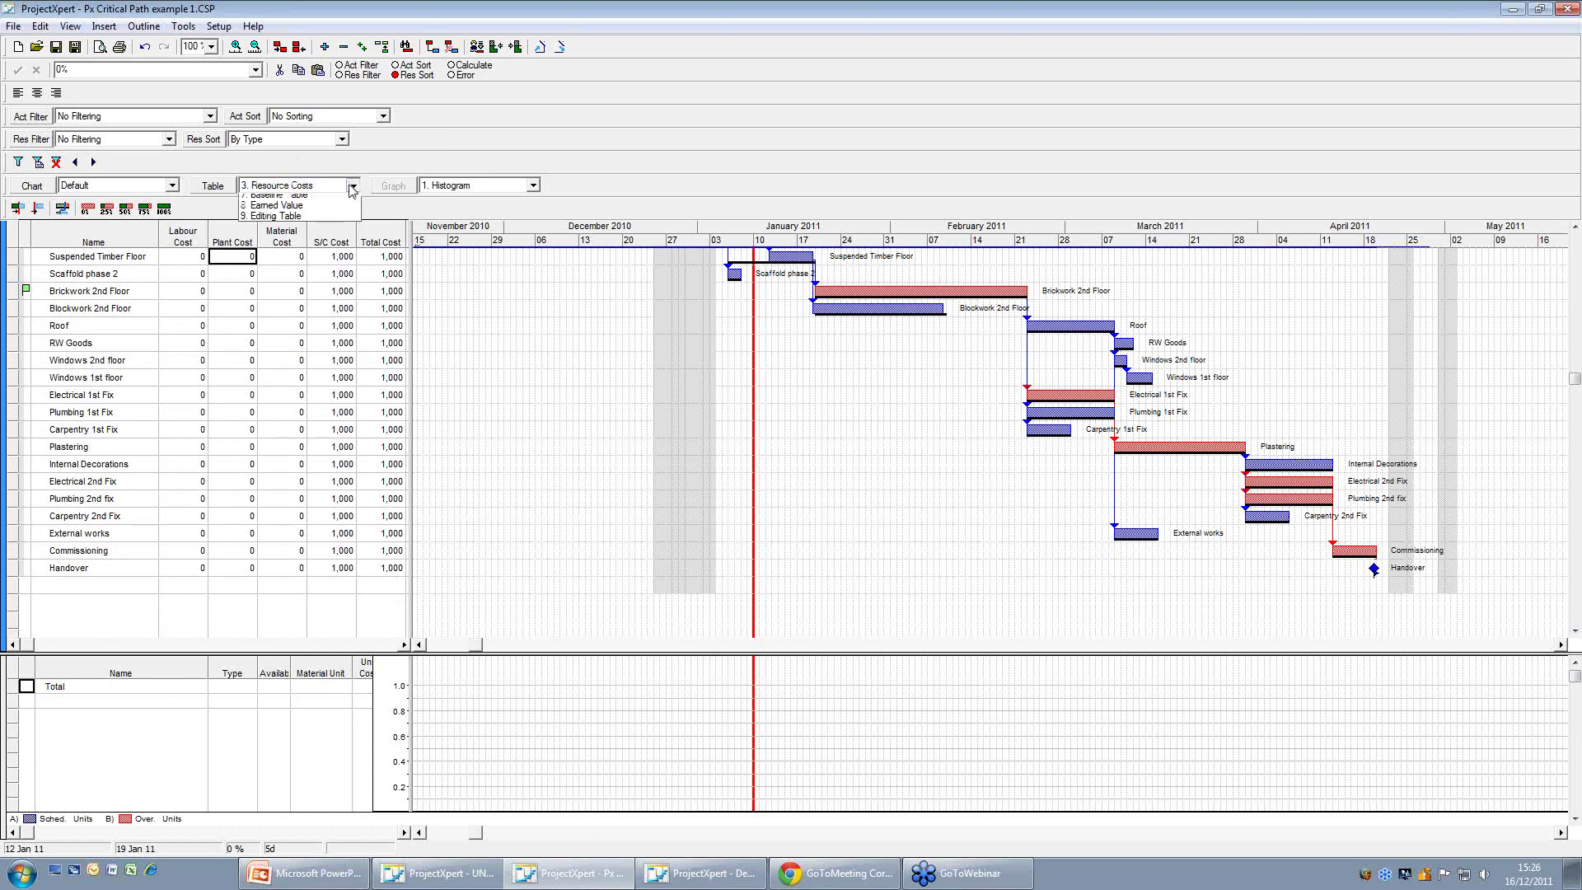
pyautogui.click(296, 198)
# Add a monthly 1-day recurring task named Valuation below Handover, on day 10 for 3 occurrences, and expand its subtasks.
pyautogui.click(107, 586)
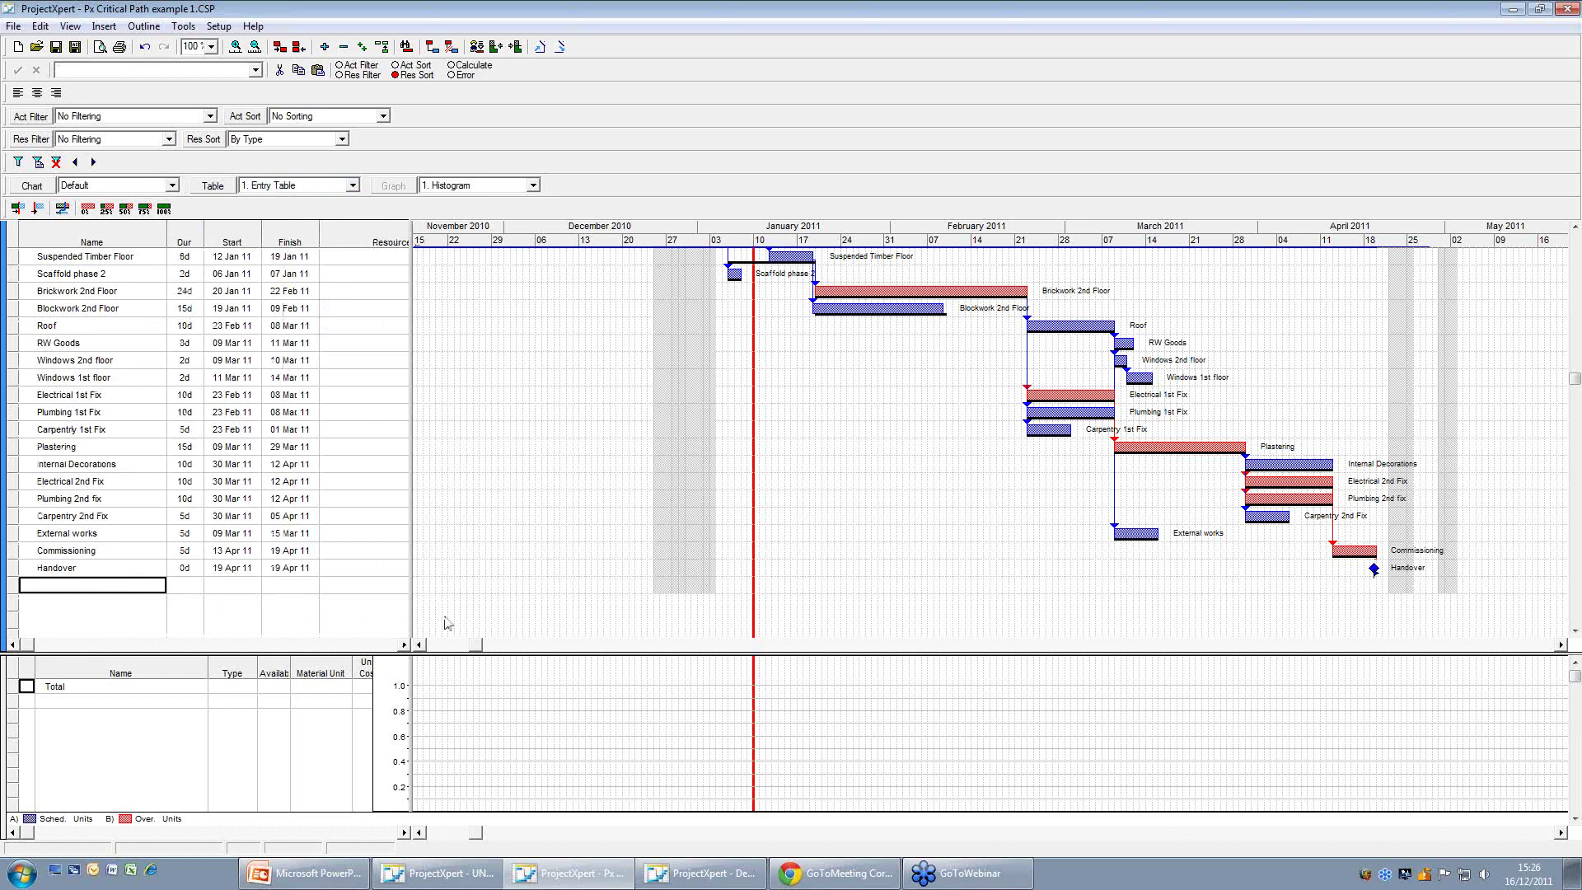
pyautogui.click(182, 26)
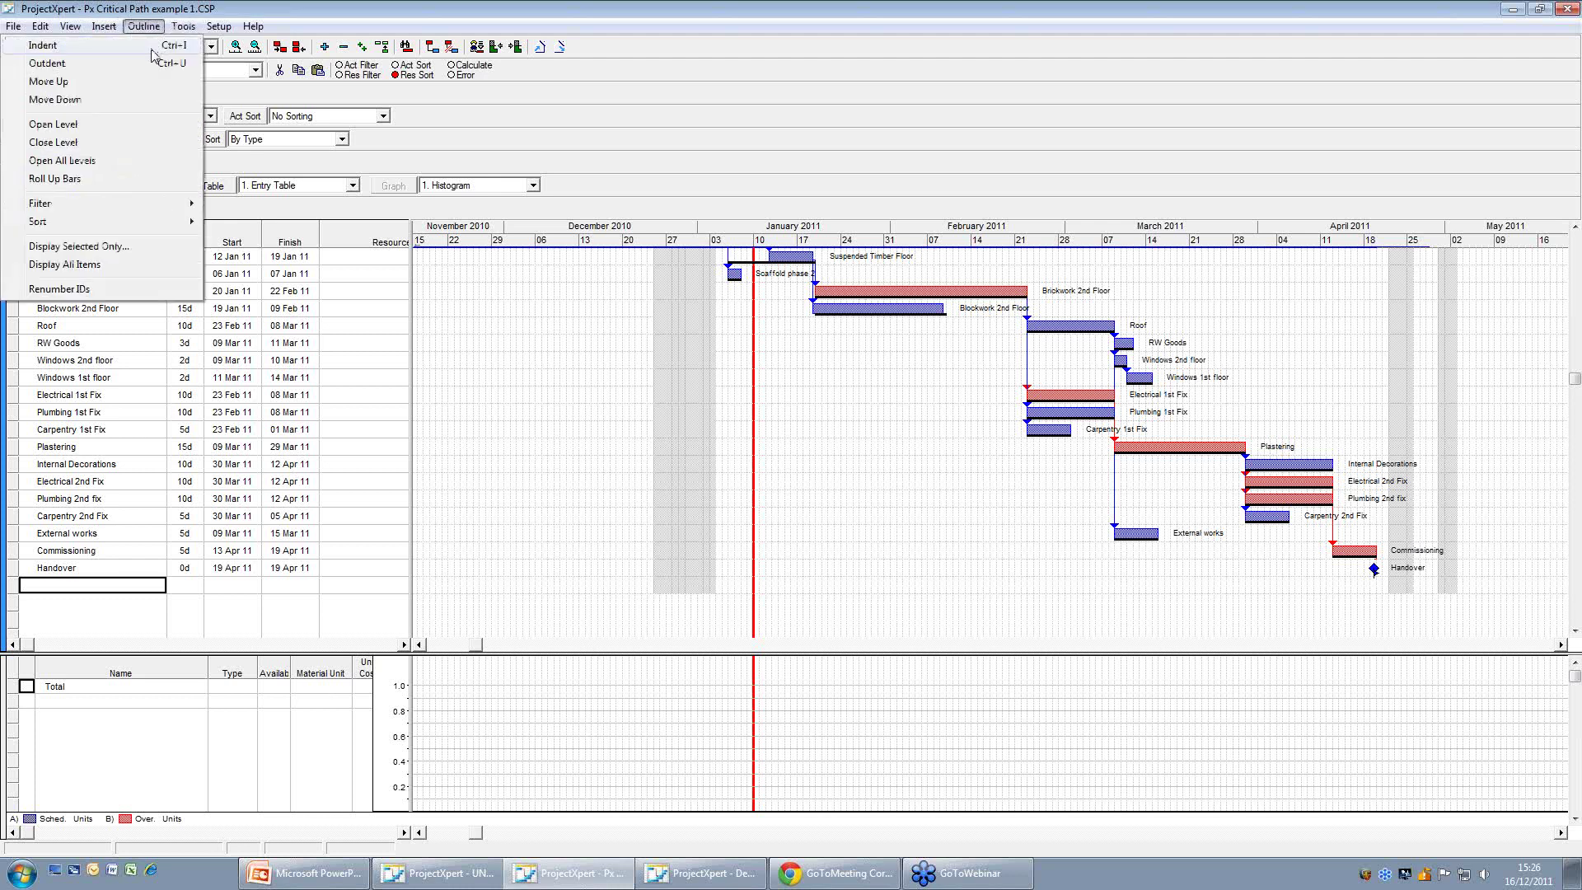
pyautogui.moveTo(215, 29)
pyautogui.moveTo(100, 29)
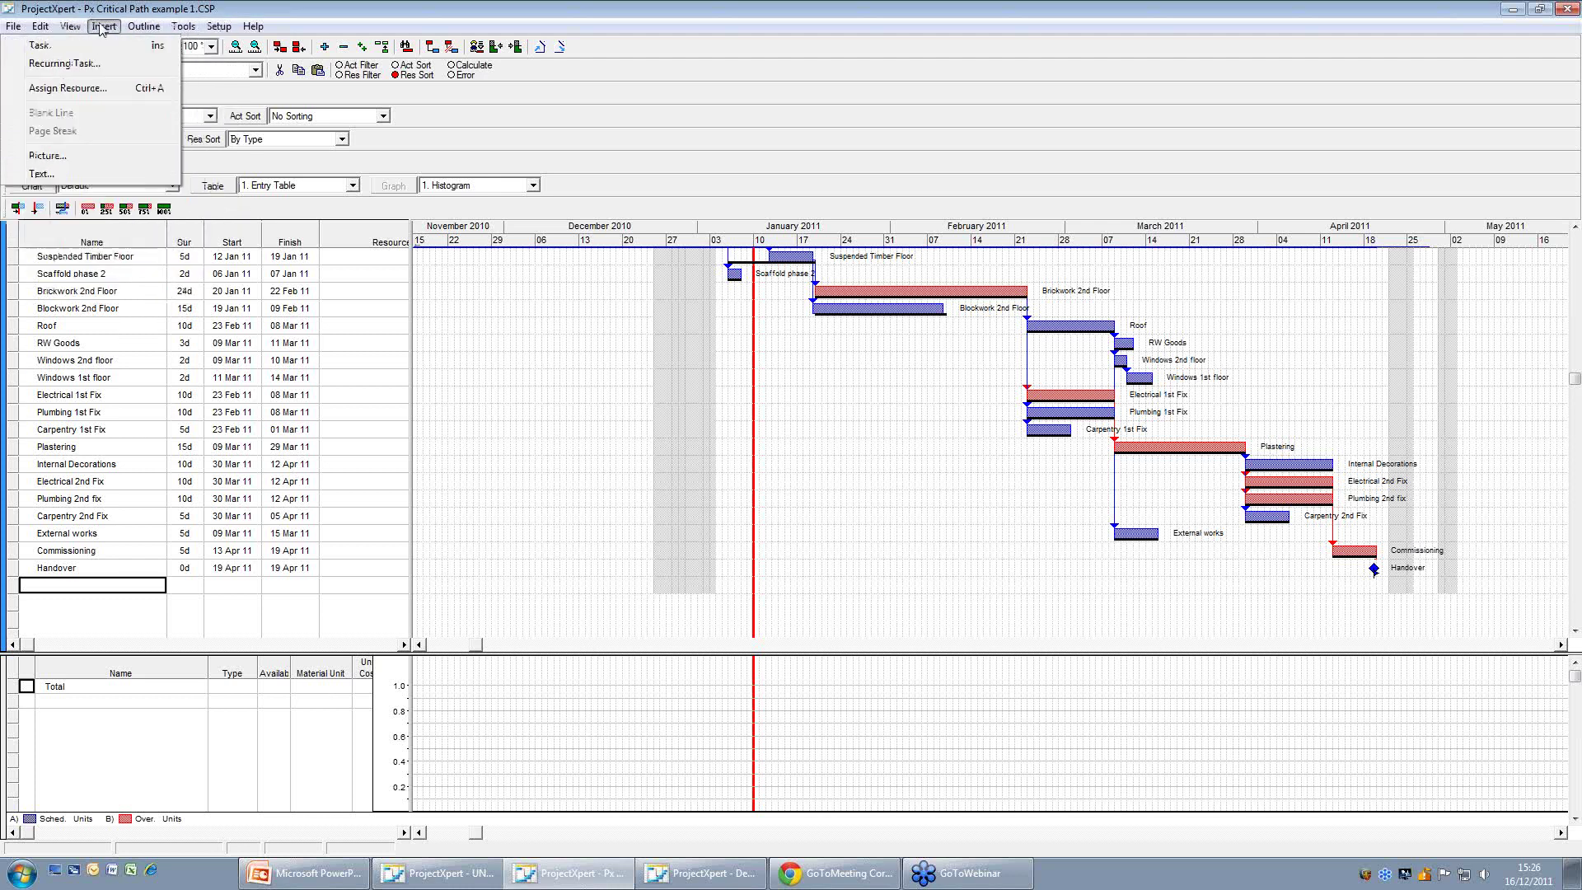
pyautogui.click(91, 63)
pyautogui.click(658, 353)
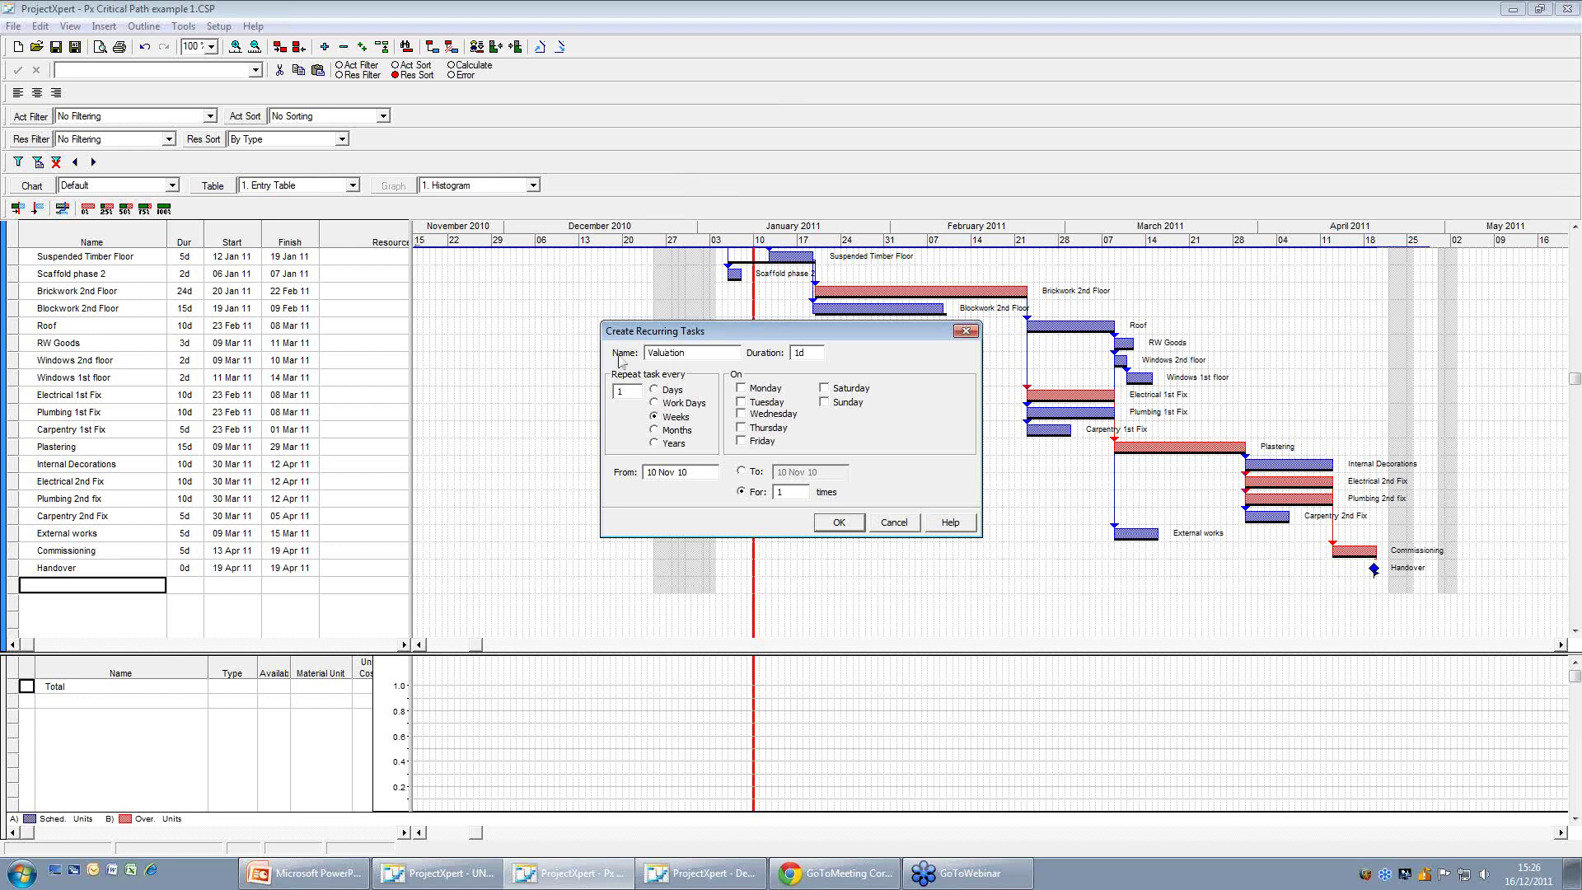
pyautogui.click(656, 430)
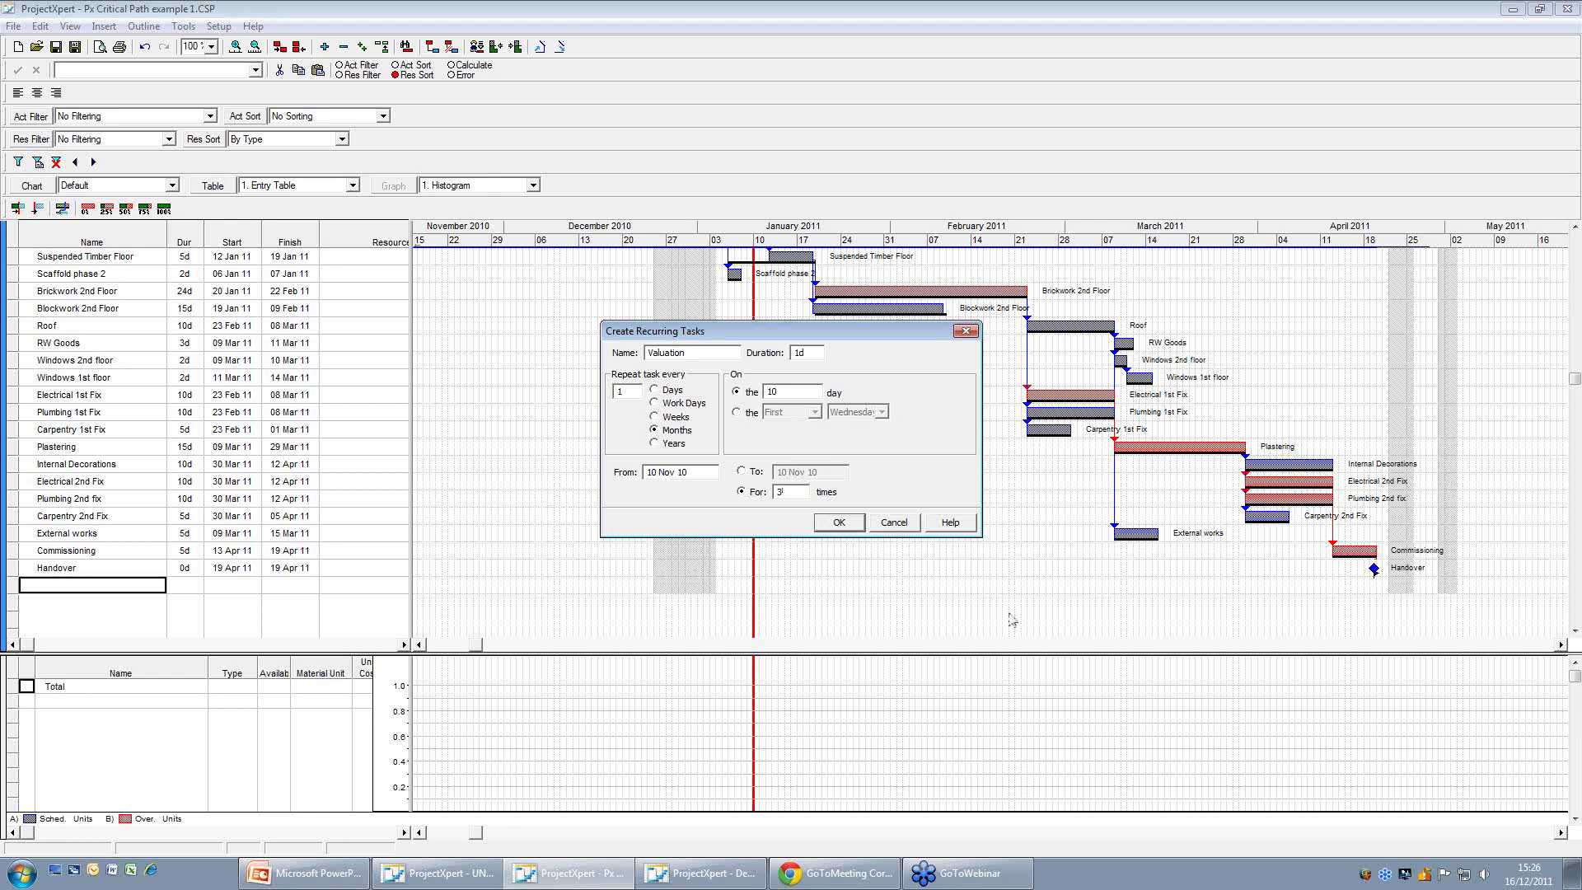
pyautogui.click(839, 522)
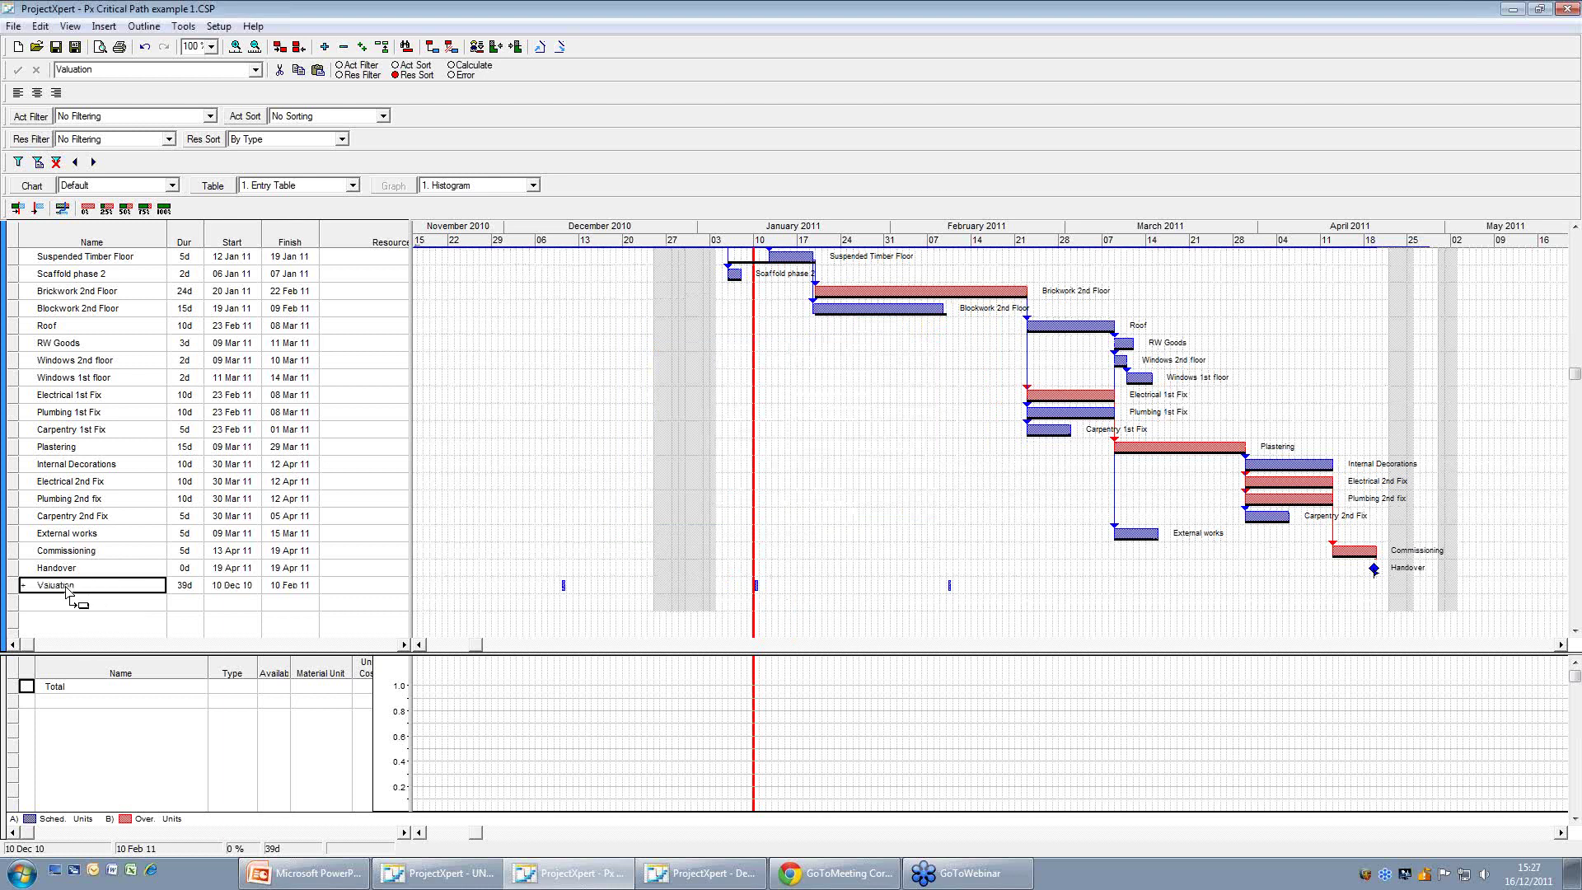
pyautogui.click(324, 47)
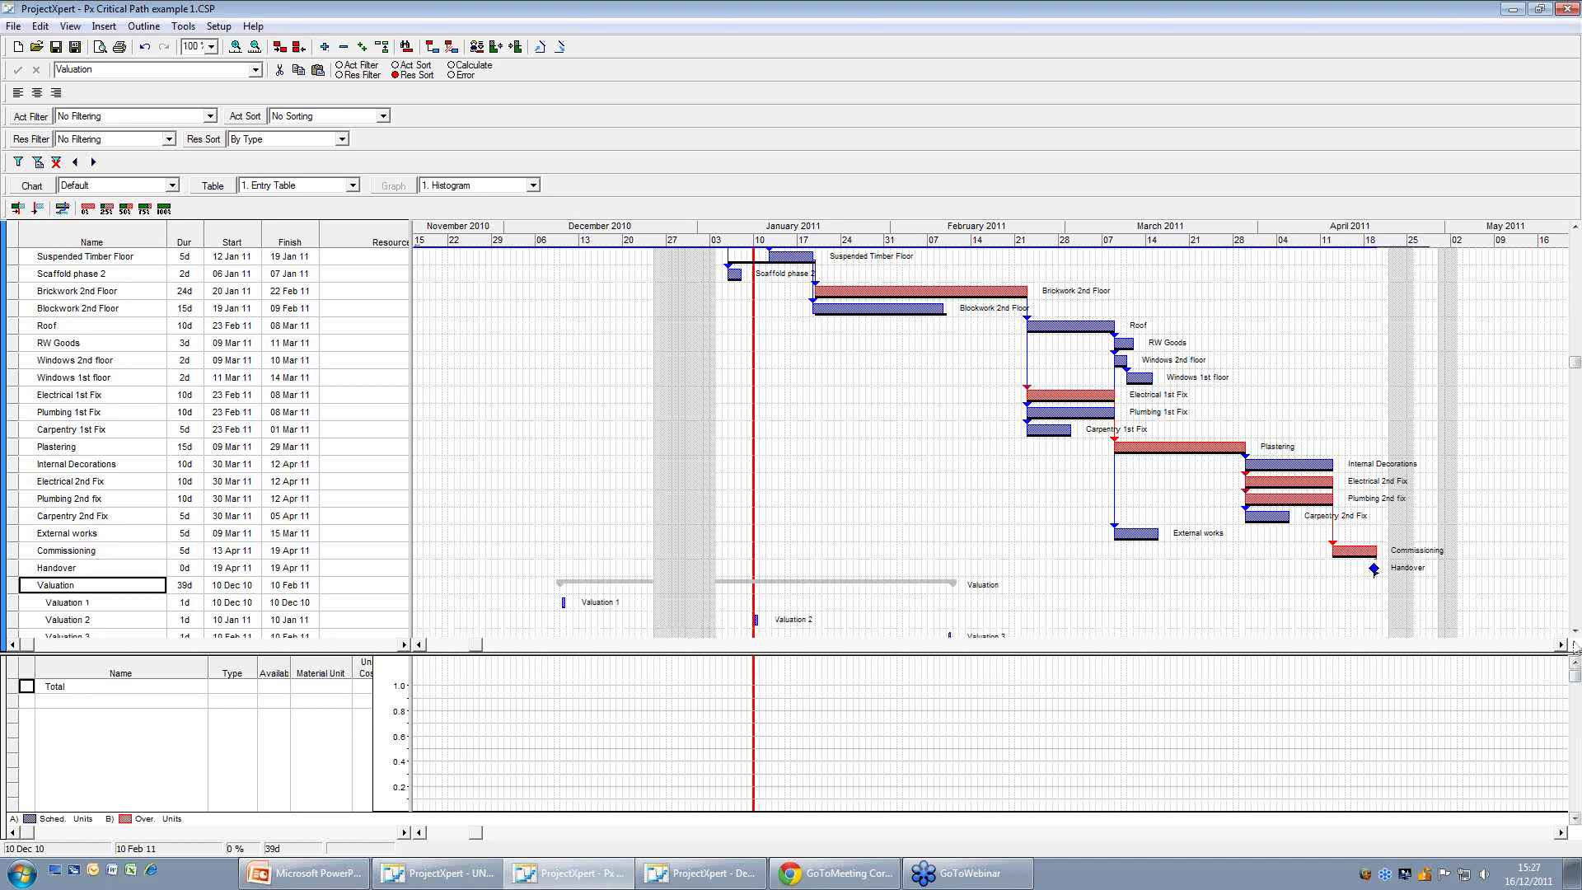
pyautogui.click(1574, 631)
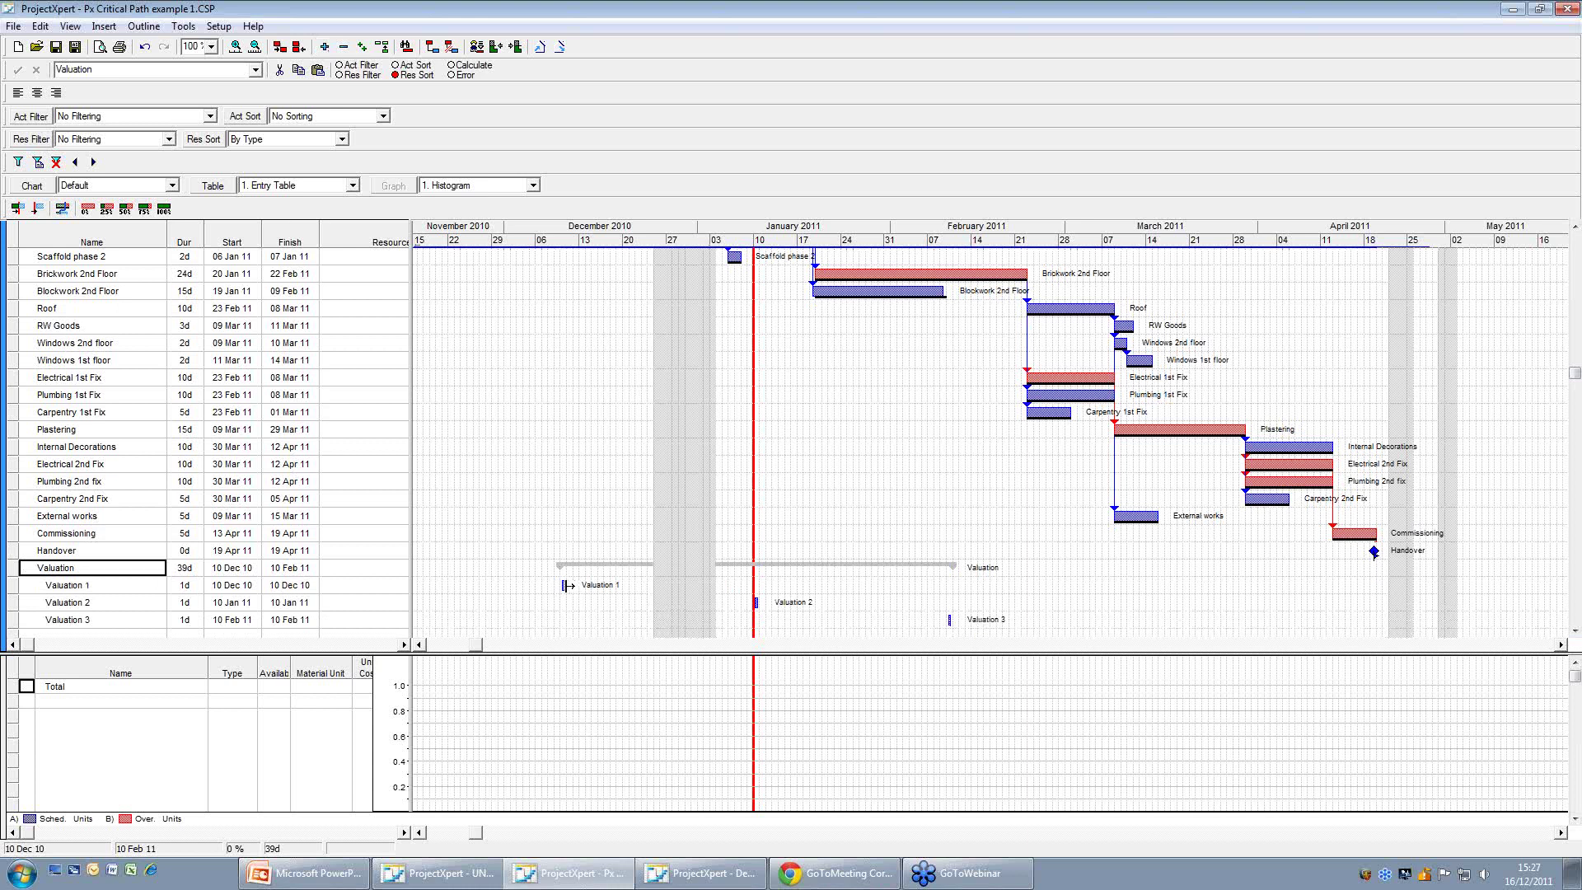
# Set the project's Time Now date to 10 Dec 10 in the project details.
pyautogui.rightClick(758, 245)
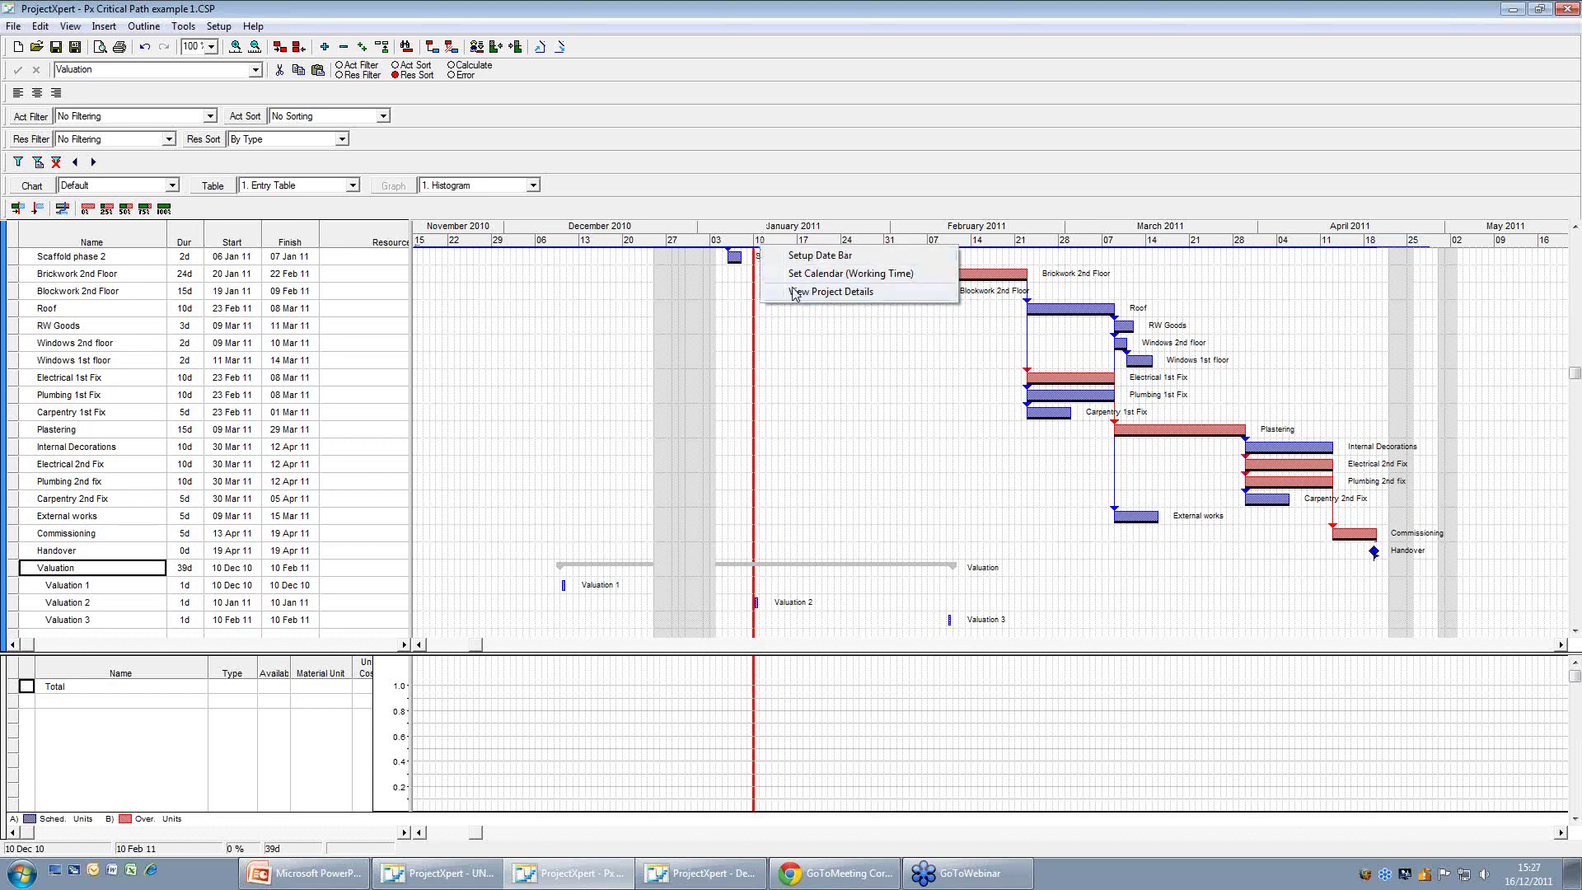
pyautogui.click(818, 298)
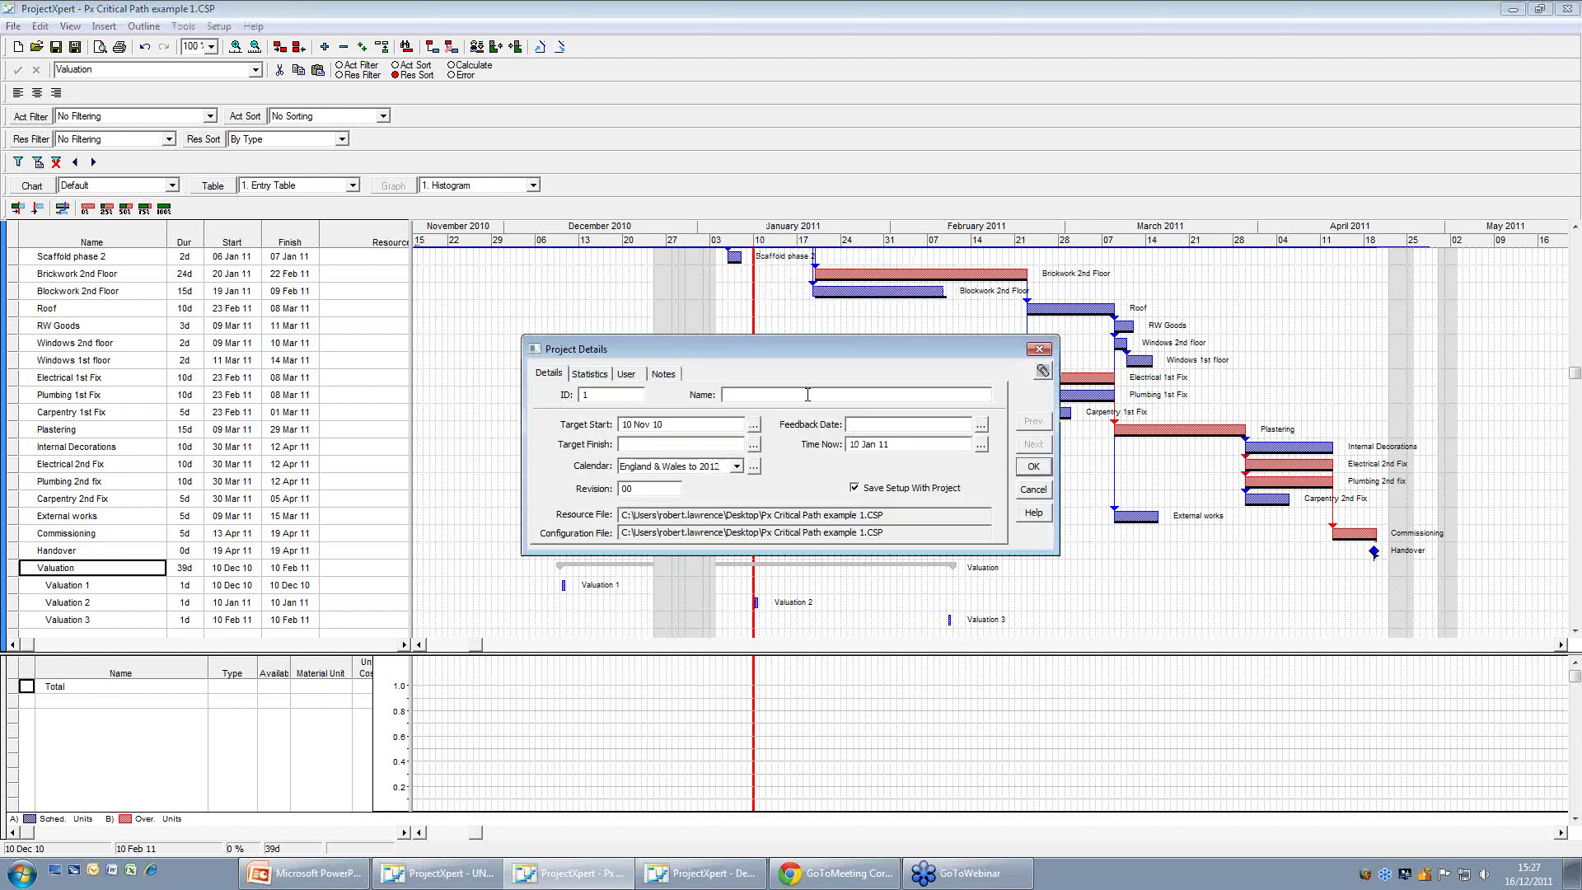
pyautogui.click(981, 444)
pyautogui.click(833, 466)
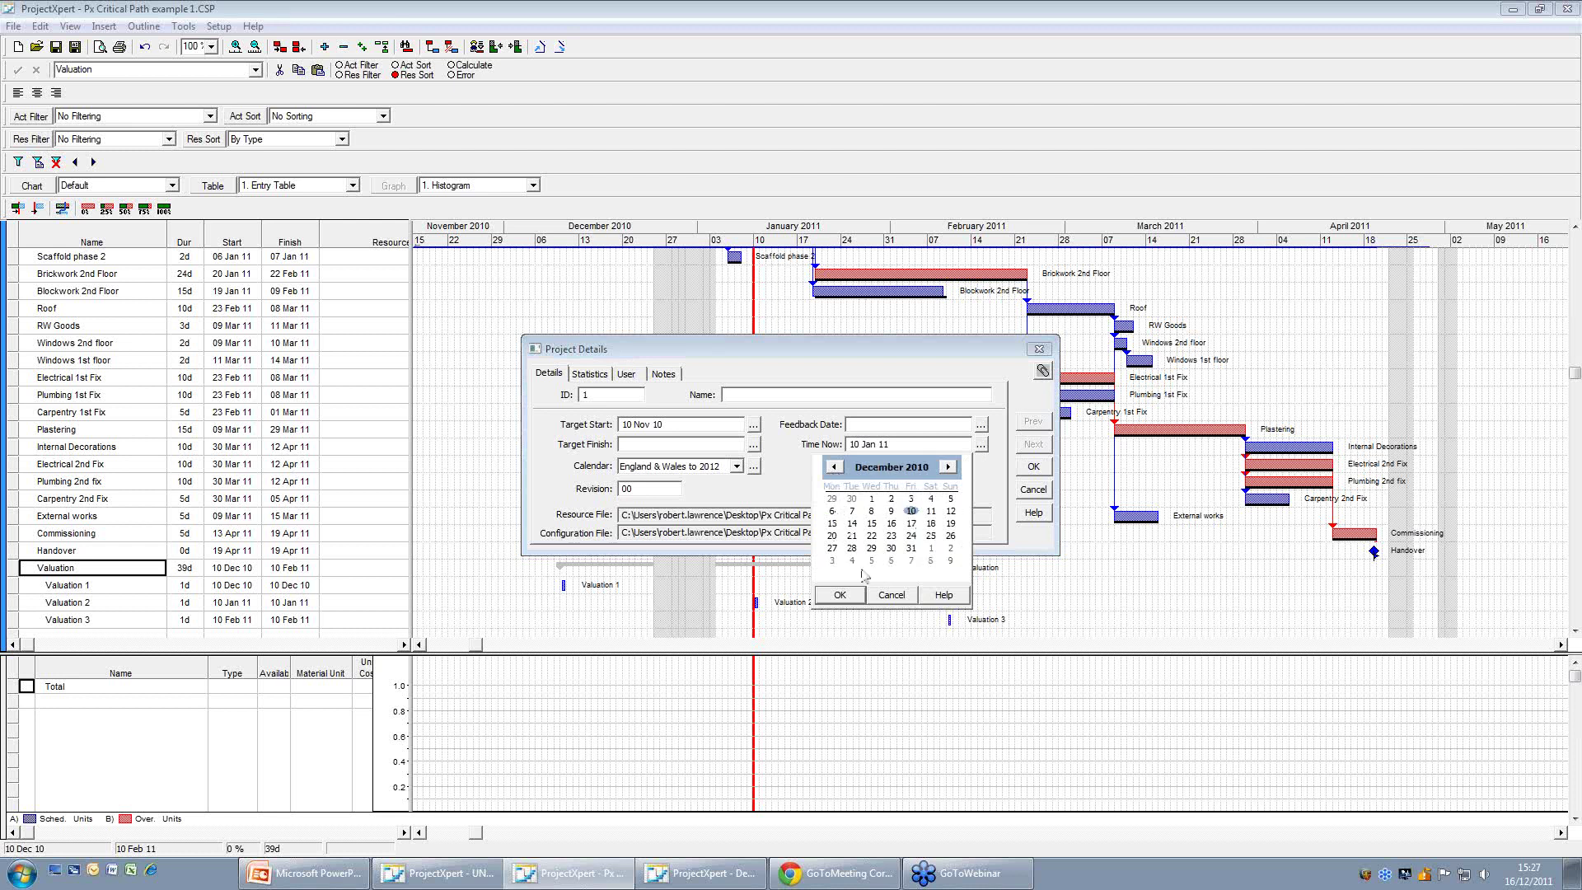
pyautogui.click(855, 596)
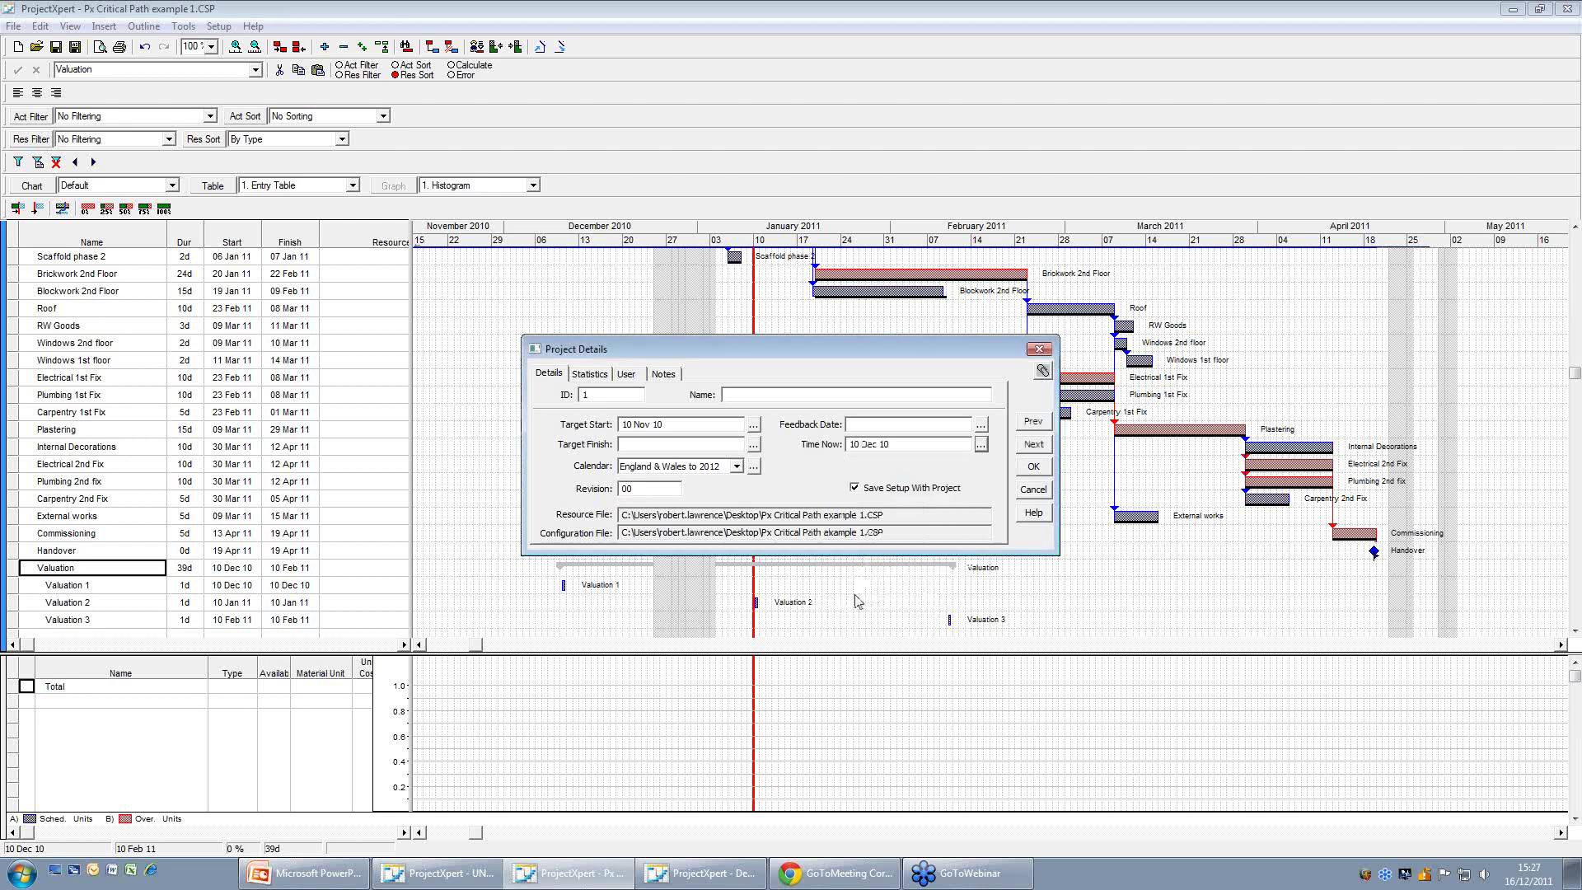
pyautogui.click(1033, 467)
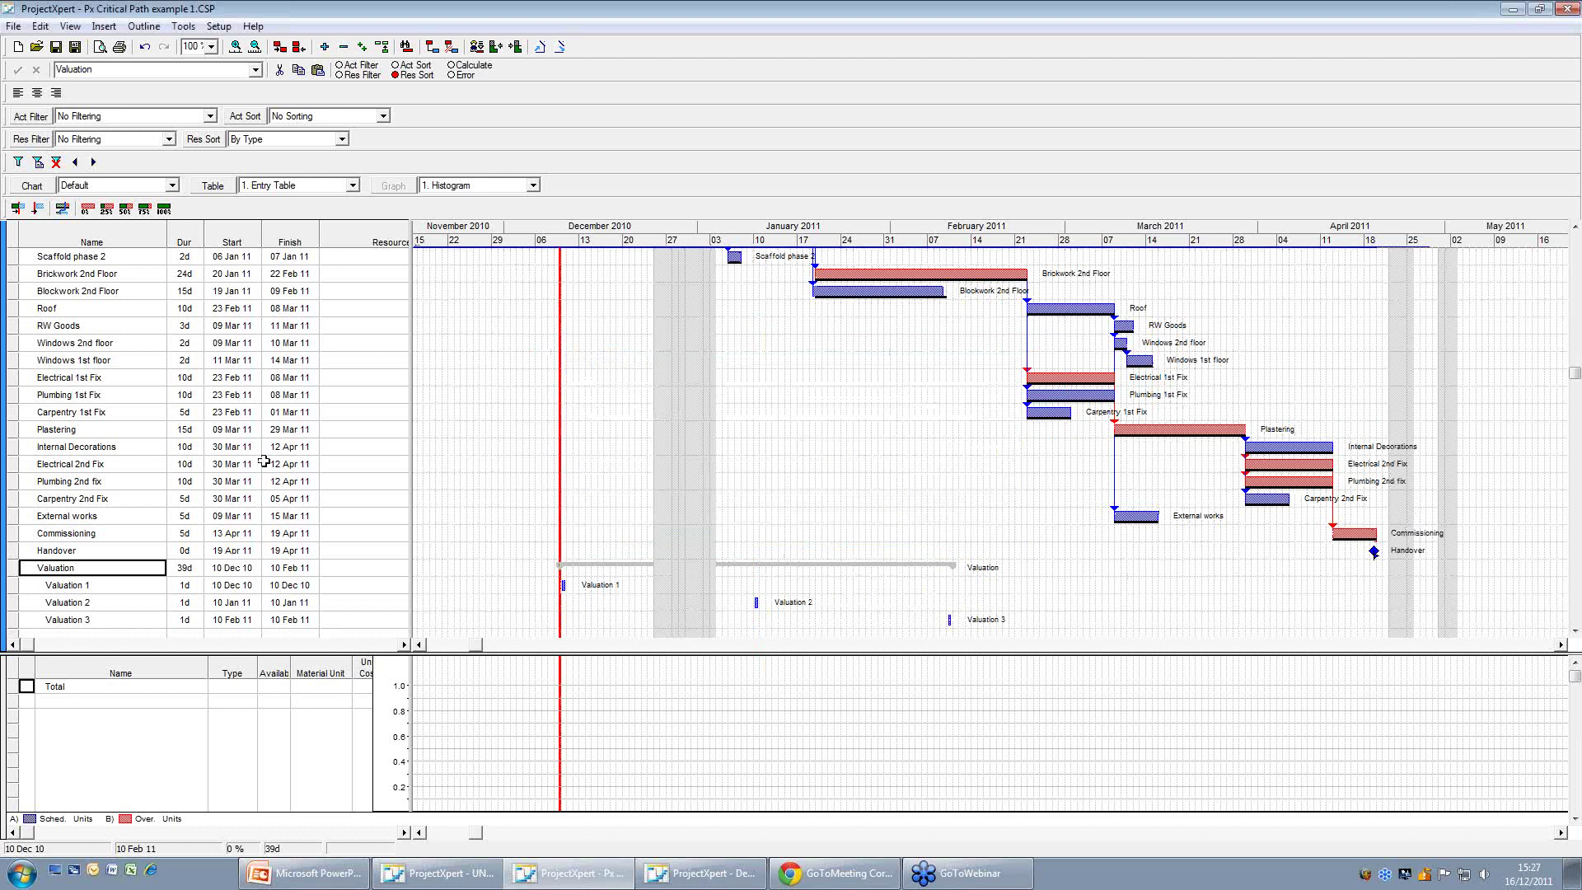
# View the Earned Value table, return to the Entry Table and examine the Resources and Predecessors columns.
pyautogui.click(352, 185)
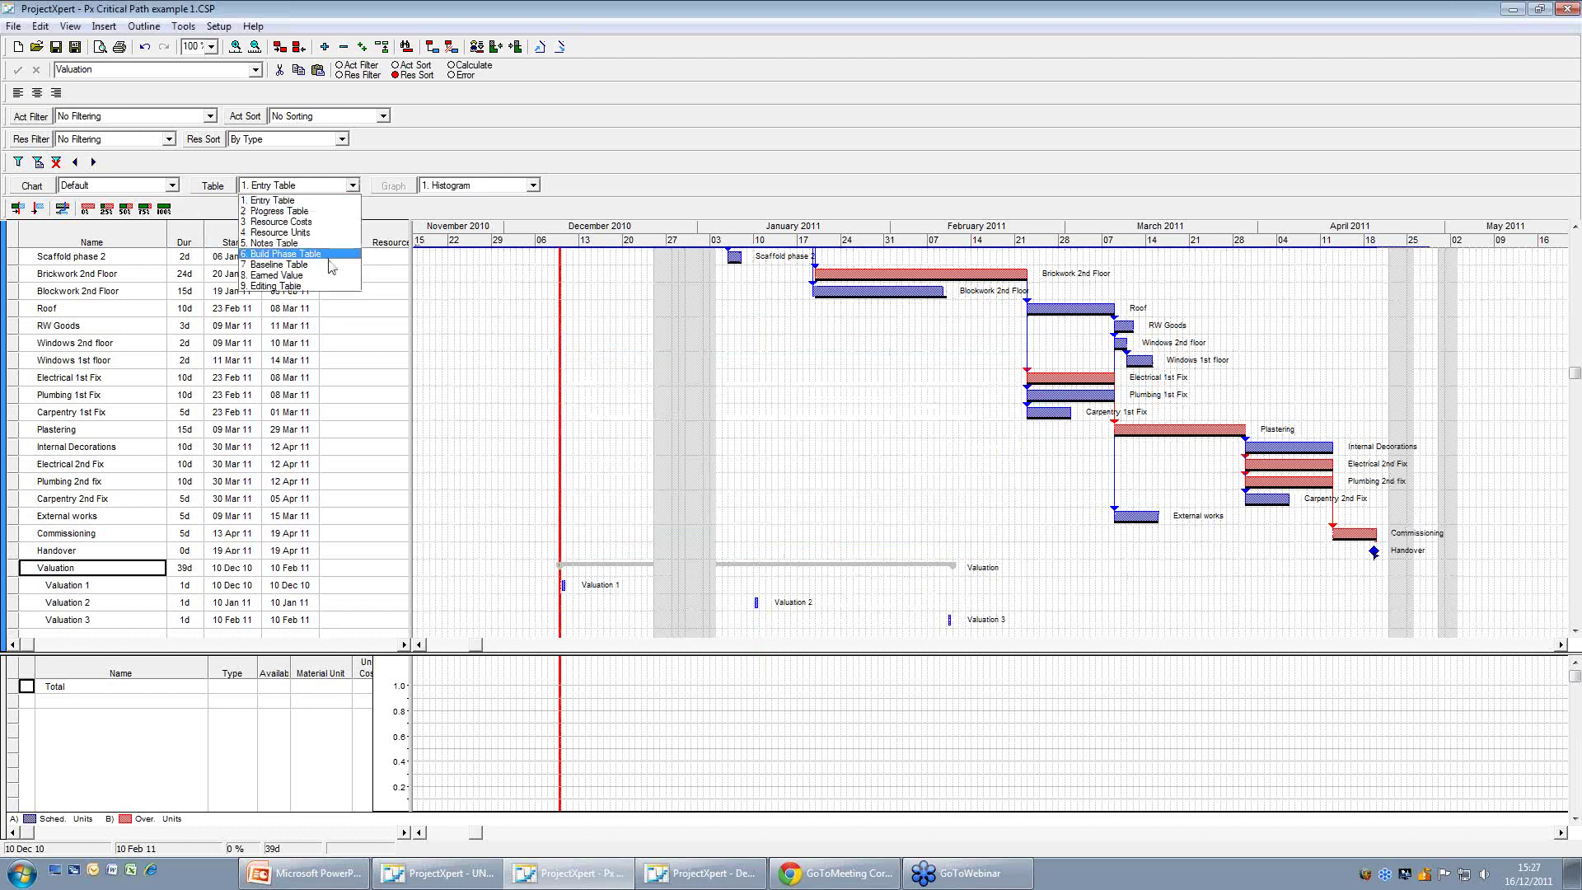
pyautogui.click(330, 278)
pyautogui.click(352, 185)
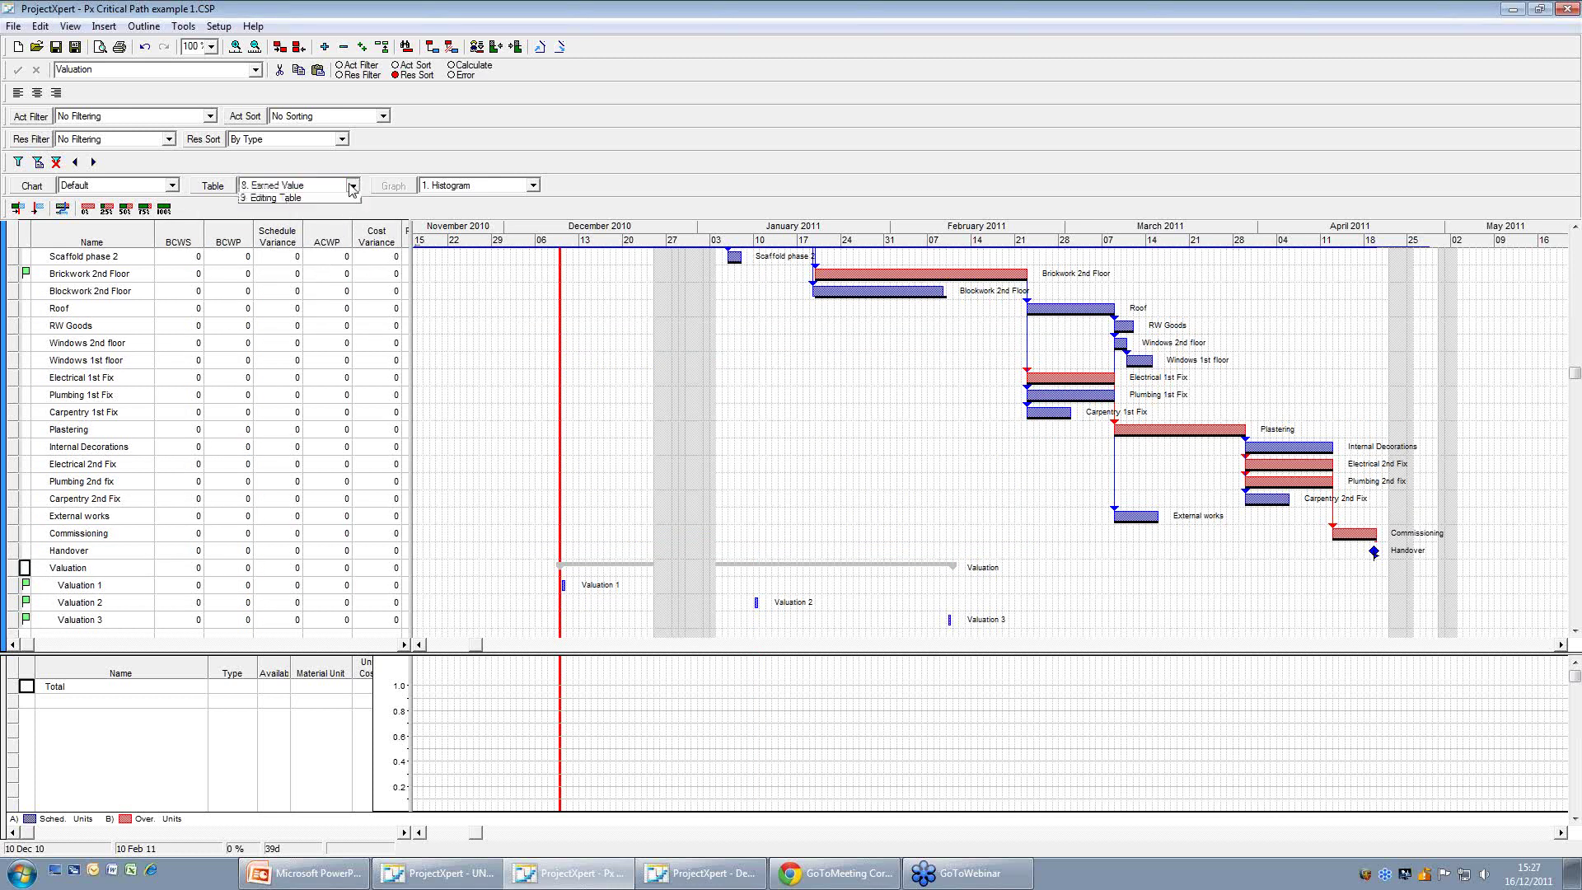
pyautogui.click(327, 211)
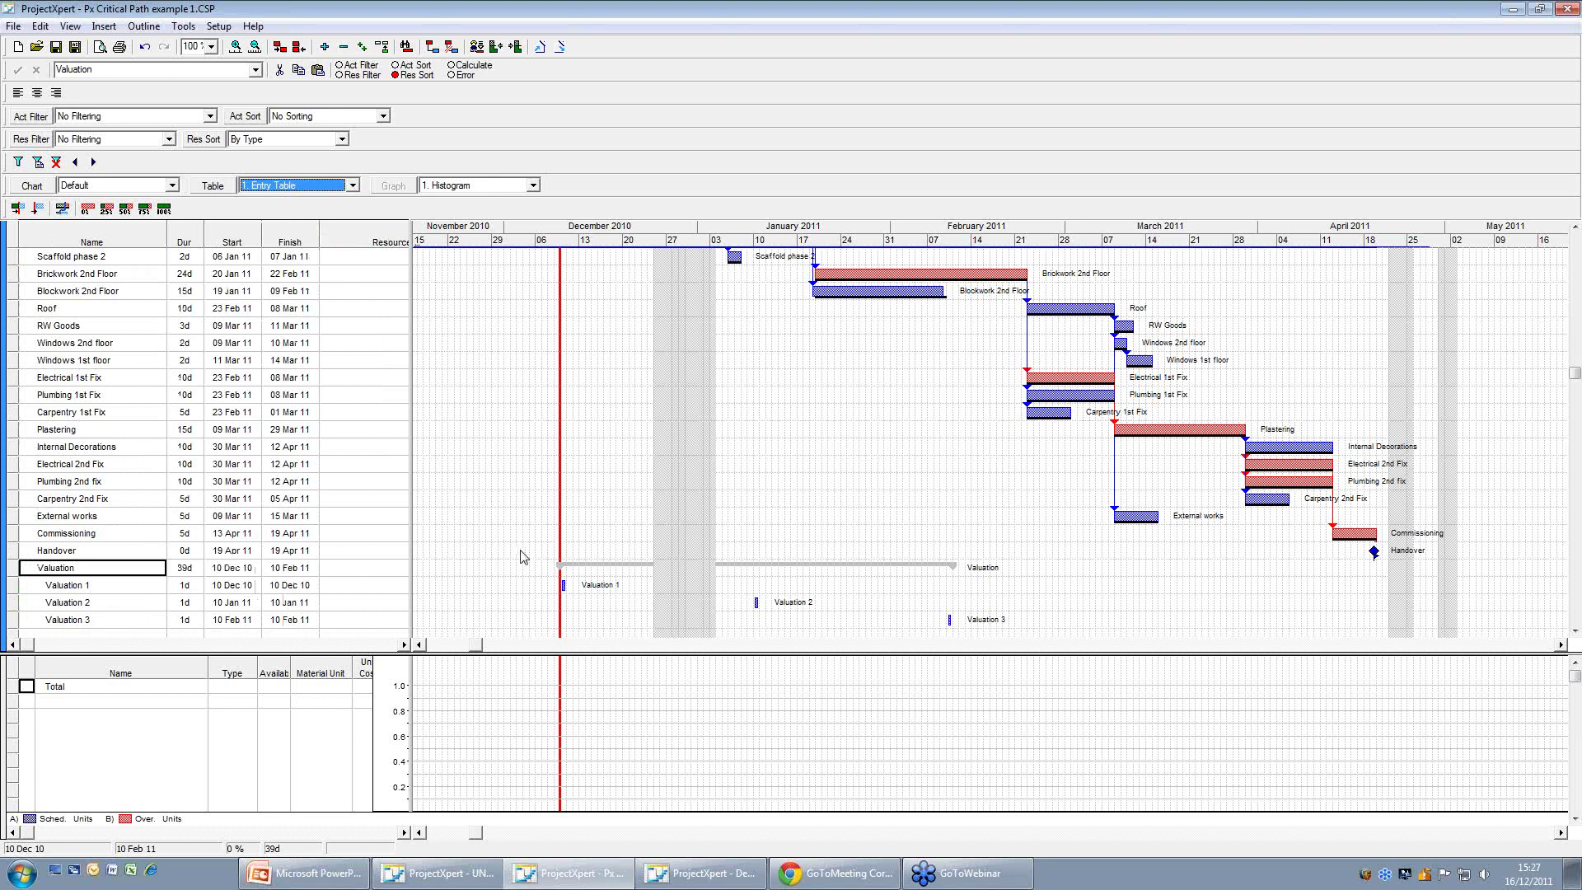
pyautogui.moveTo(328, 570); pyautogui.dragTo(326, 577)
pyautogui.click(403, 644)
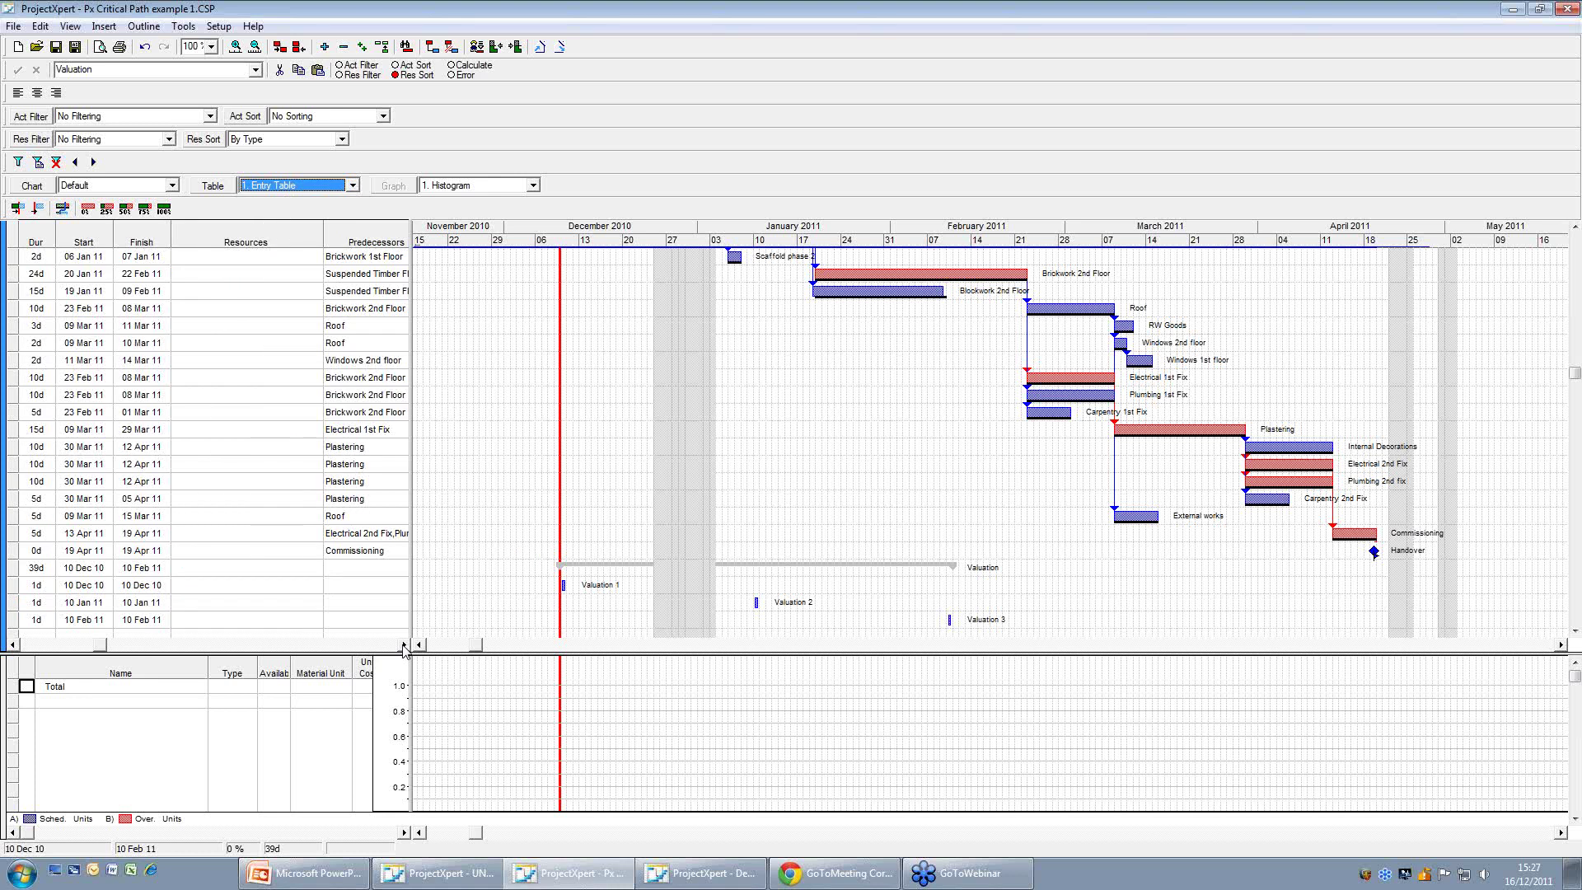
# Display the Resource Costs table and set Valuation 1's income to 2,000.
pyautogui.click(353, 185)
pyautogui.click(352, 222)
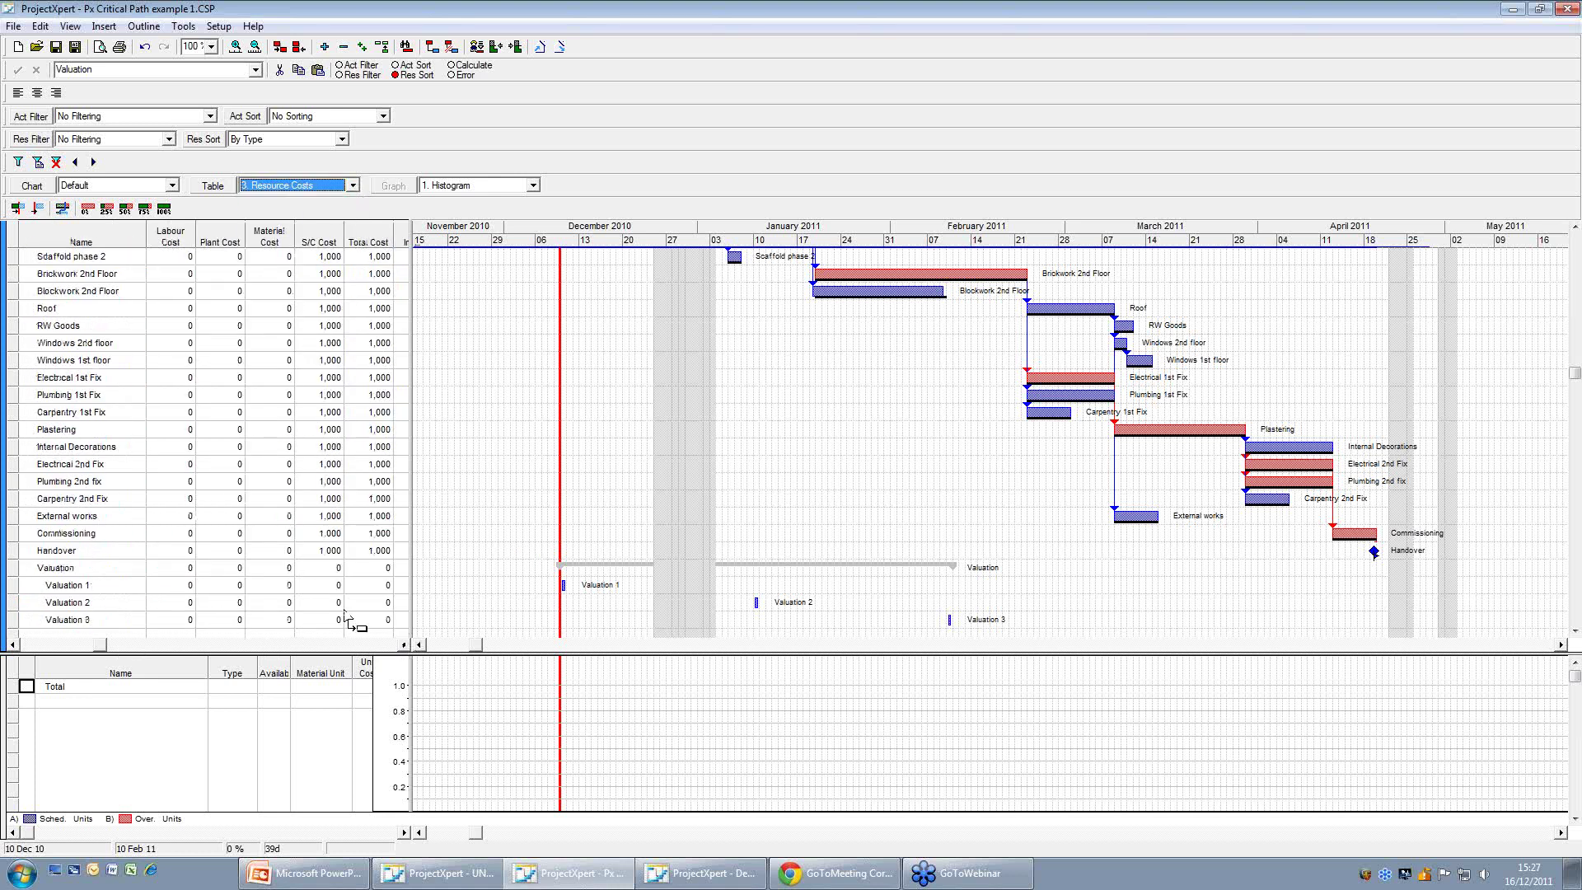
pyautogui.click(402, 650)
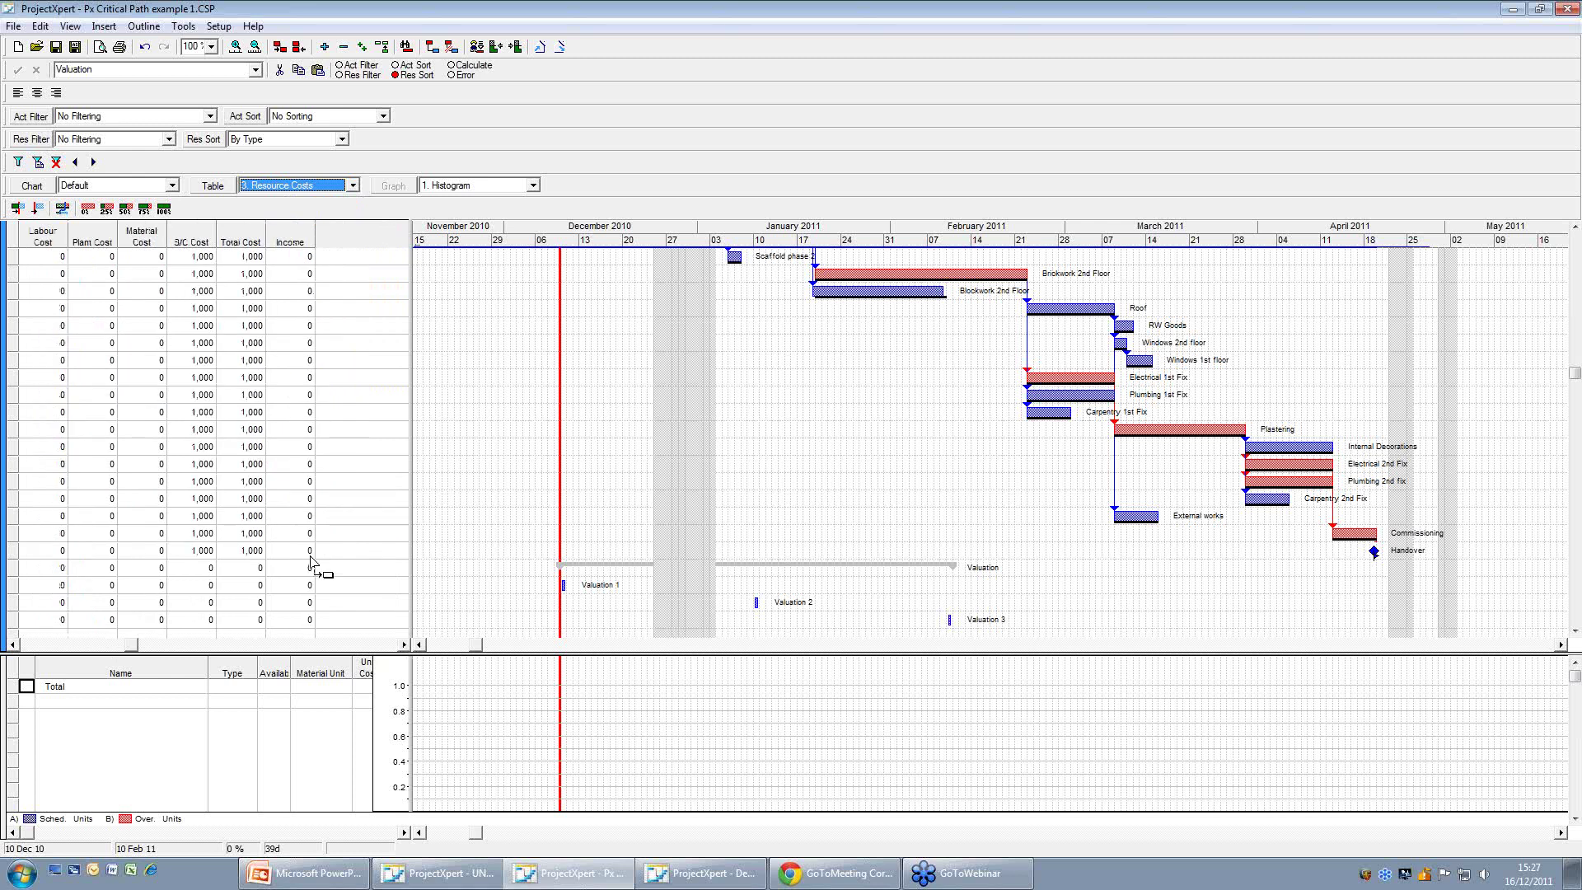
pyautogui.click(117, 644)
pyautogui.click(117, 644)
pyautogui.click(291, 585)
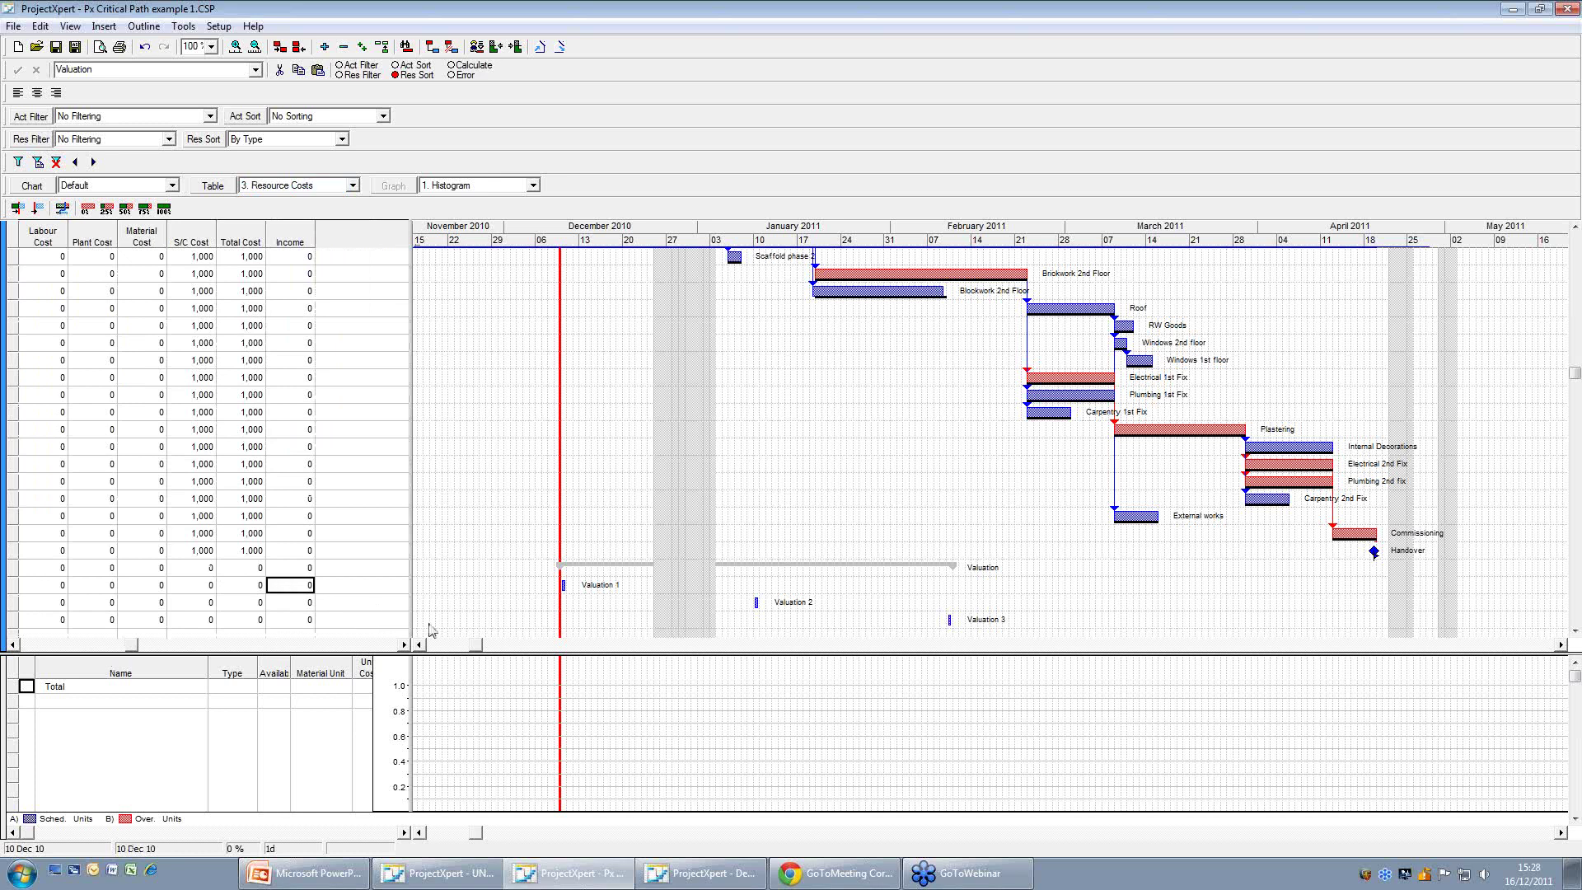
pyautogui.write('2,0')
pyautogui.write('000')
pyautogui.click(336, 597)
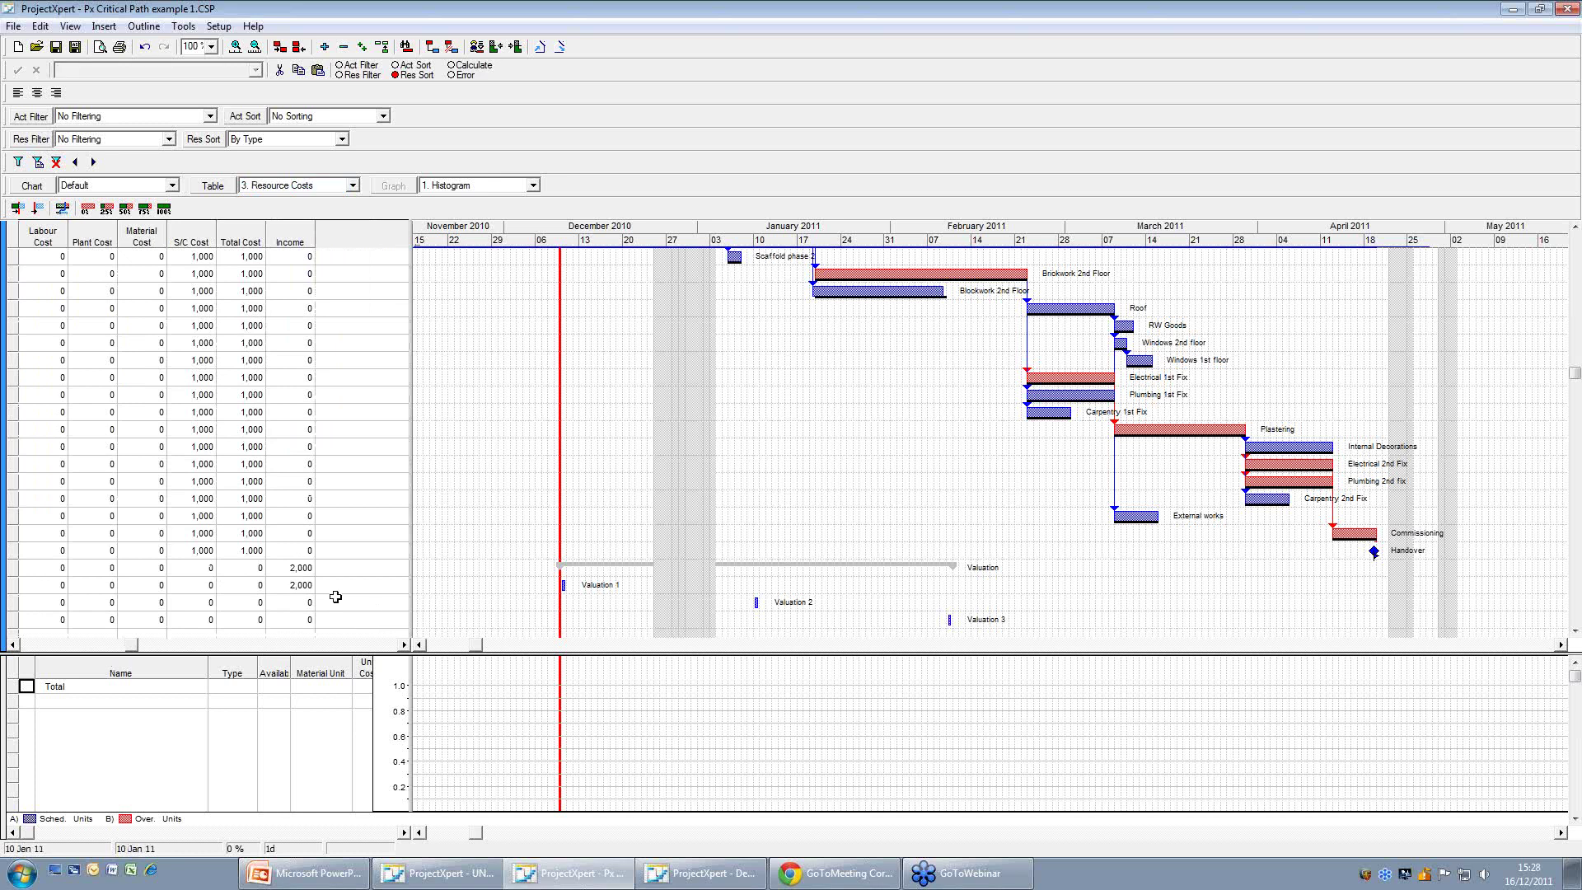
# Display the Cash Flow graph in an enlarged pane, checking the Earned Value graph briefly before returning to Cash Flow.
pyautogui.click(532, 185)
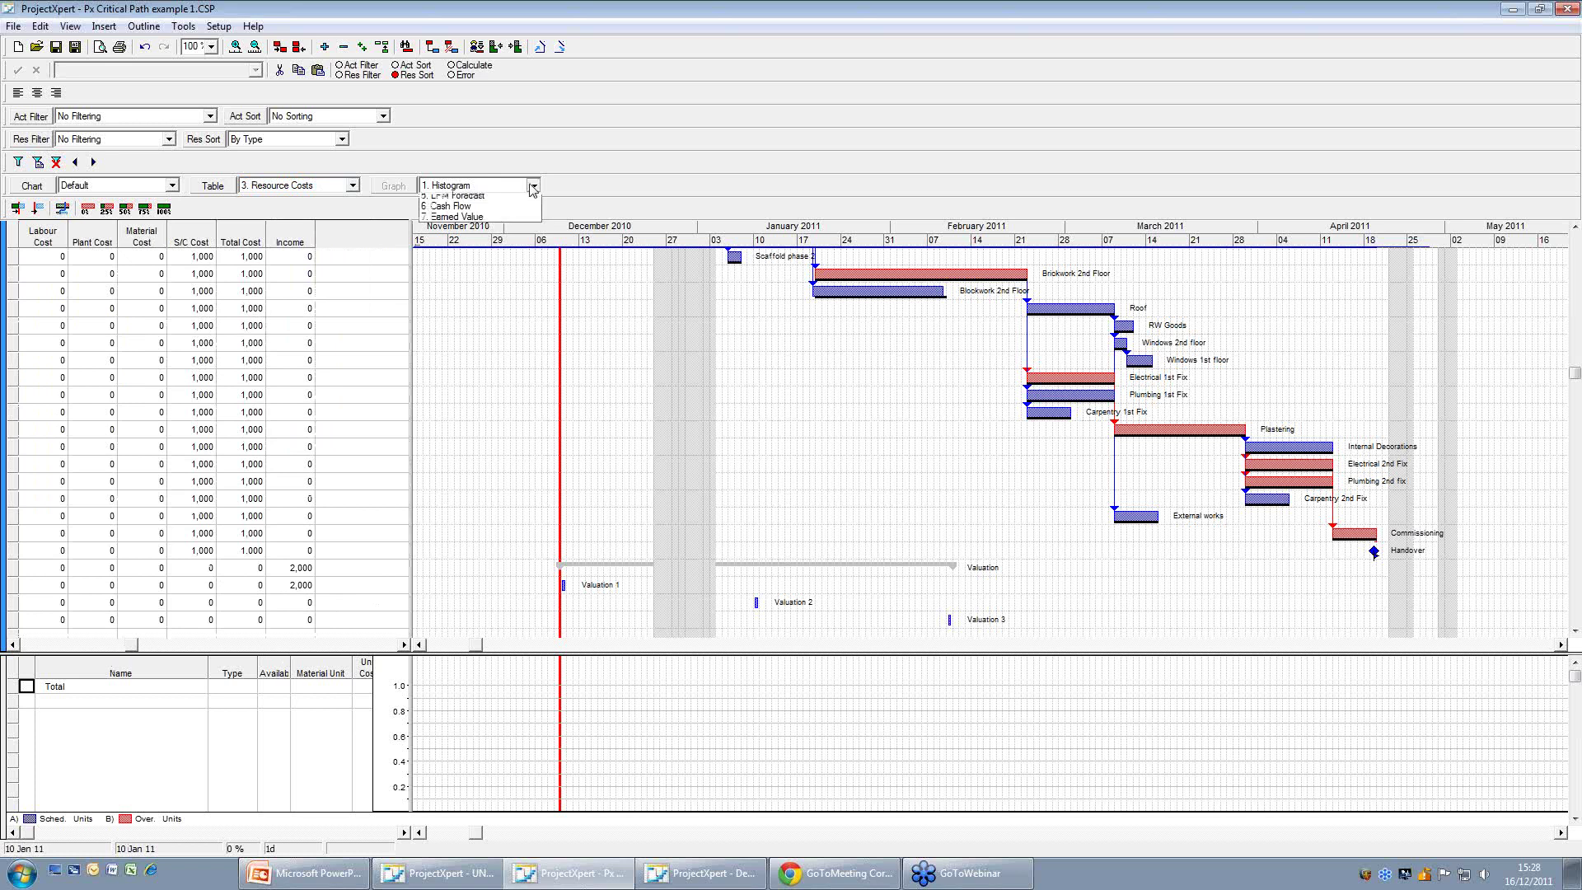
pyautogui.click(512, 254)
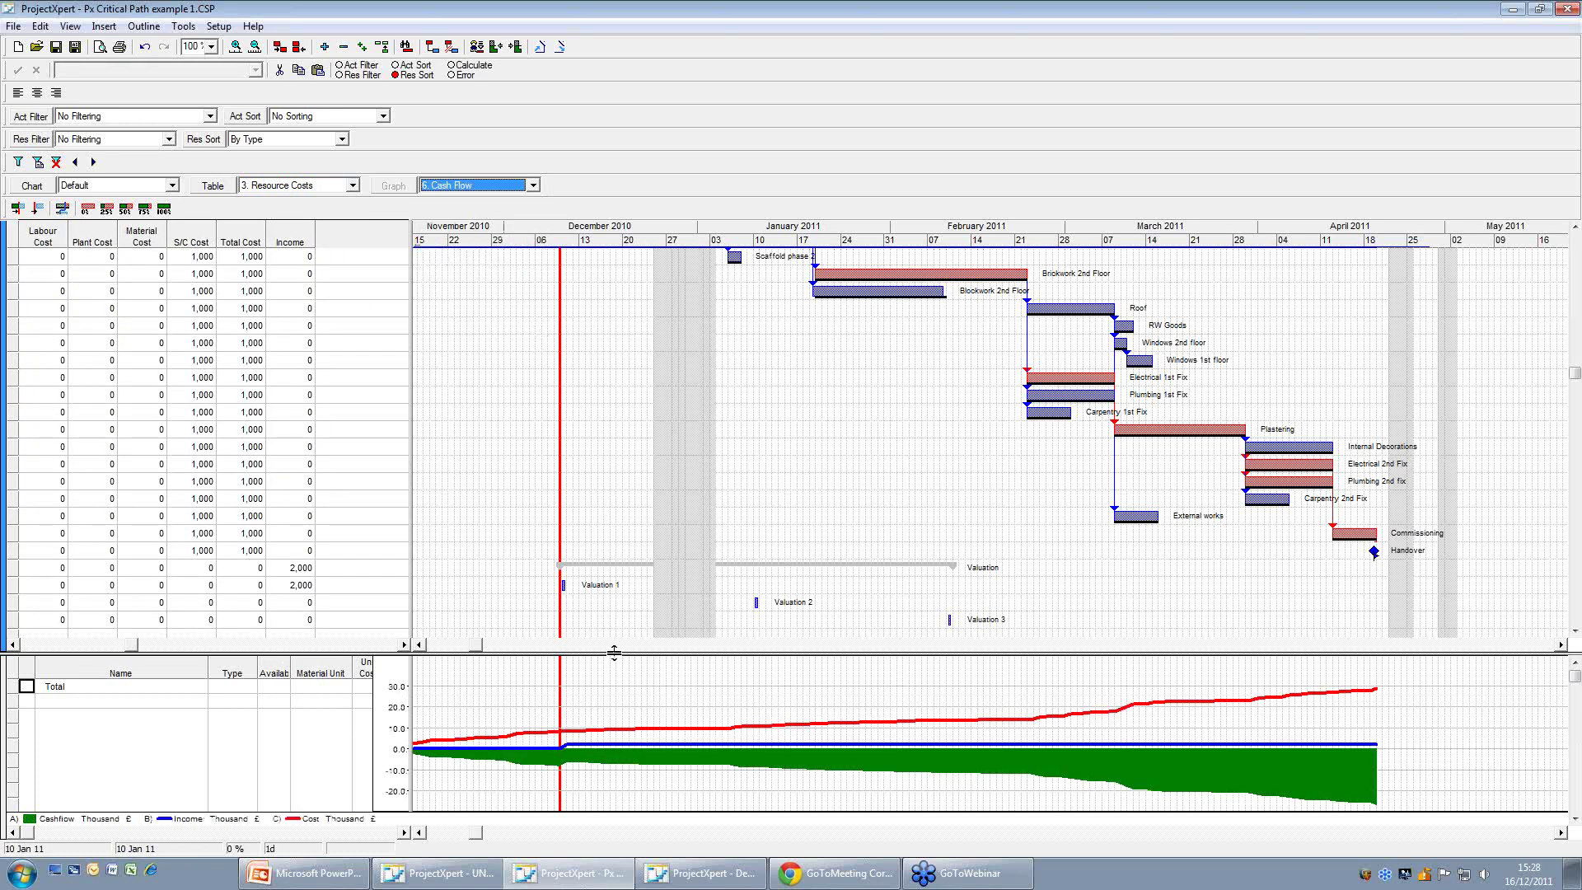
pyautogui.moveTo(613, 653); pyautogui.dragTo(617, 542)
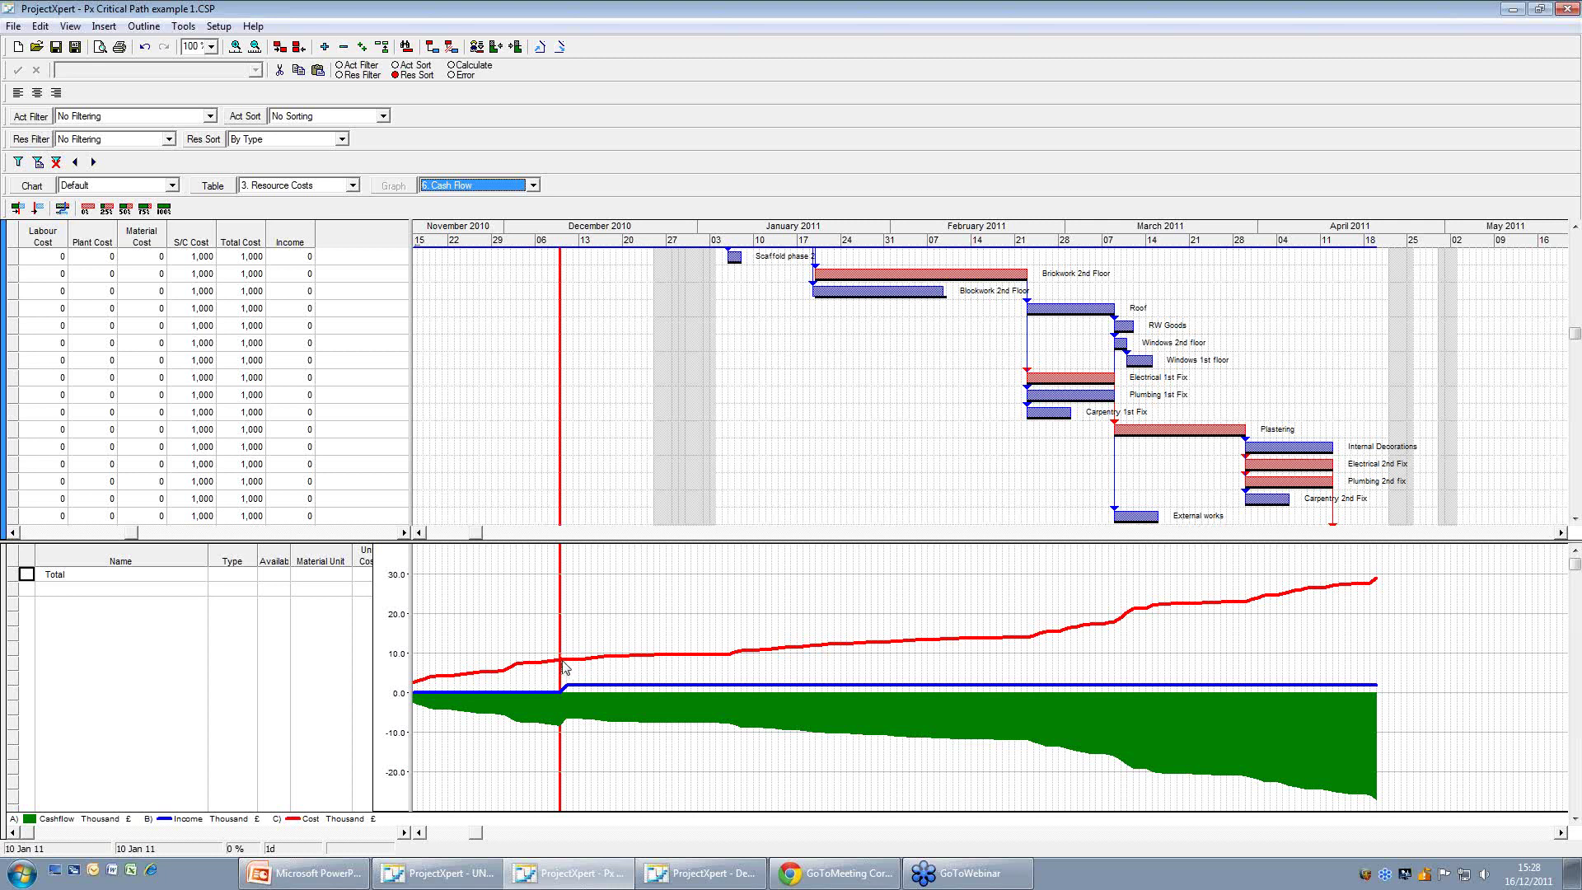
pyautogui.press('Down')
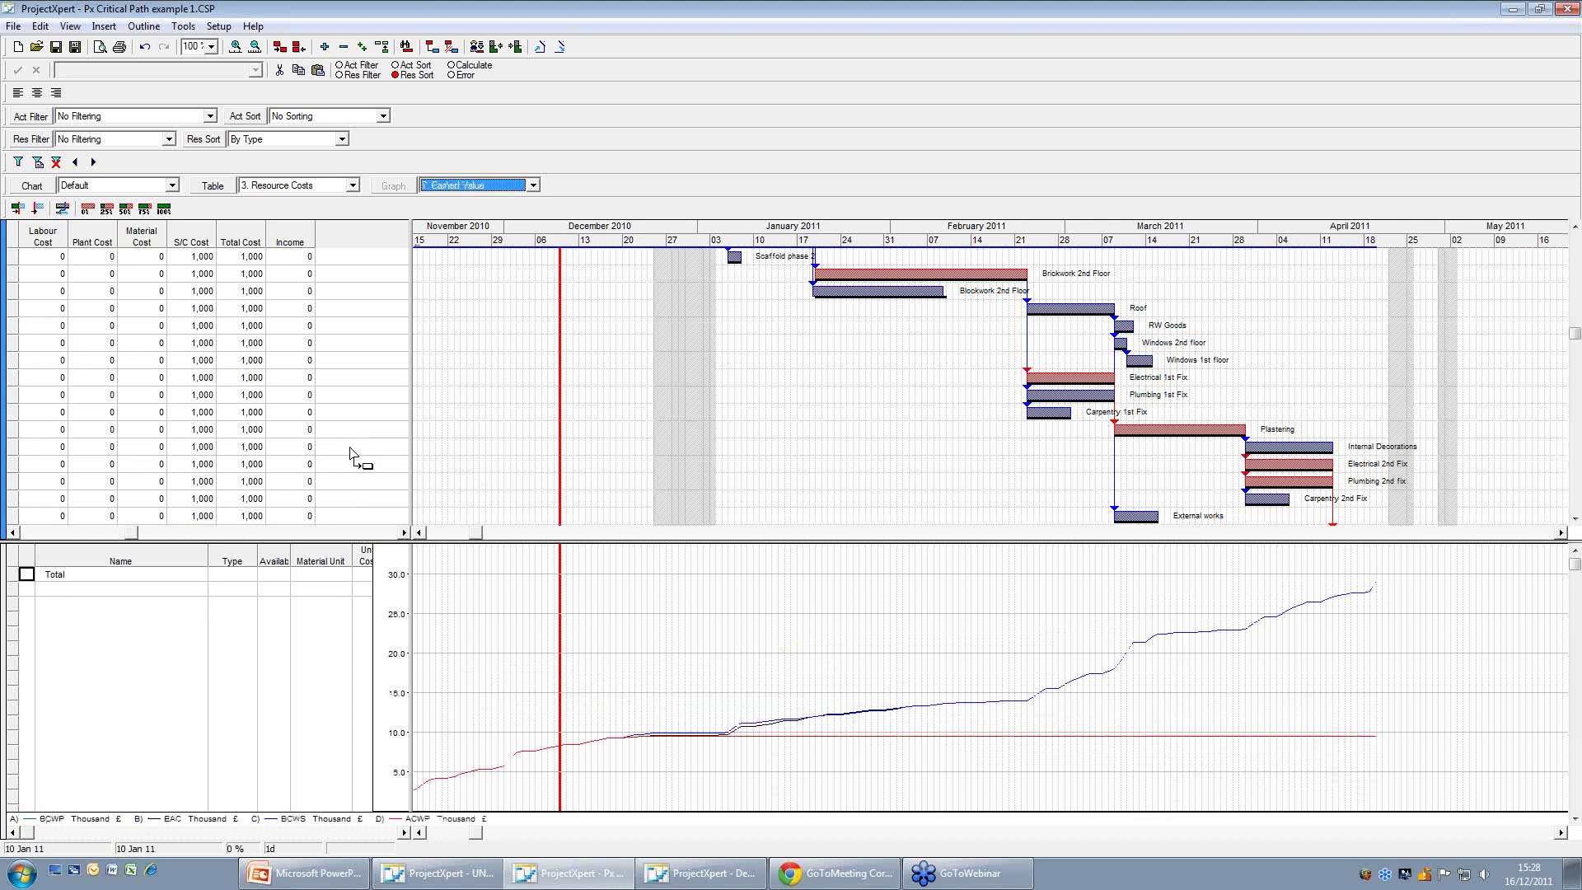
pyautogui.press('Up')
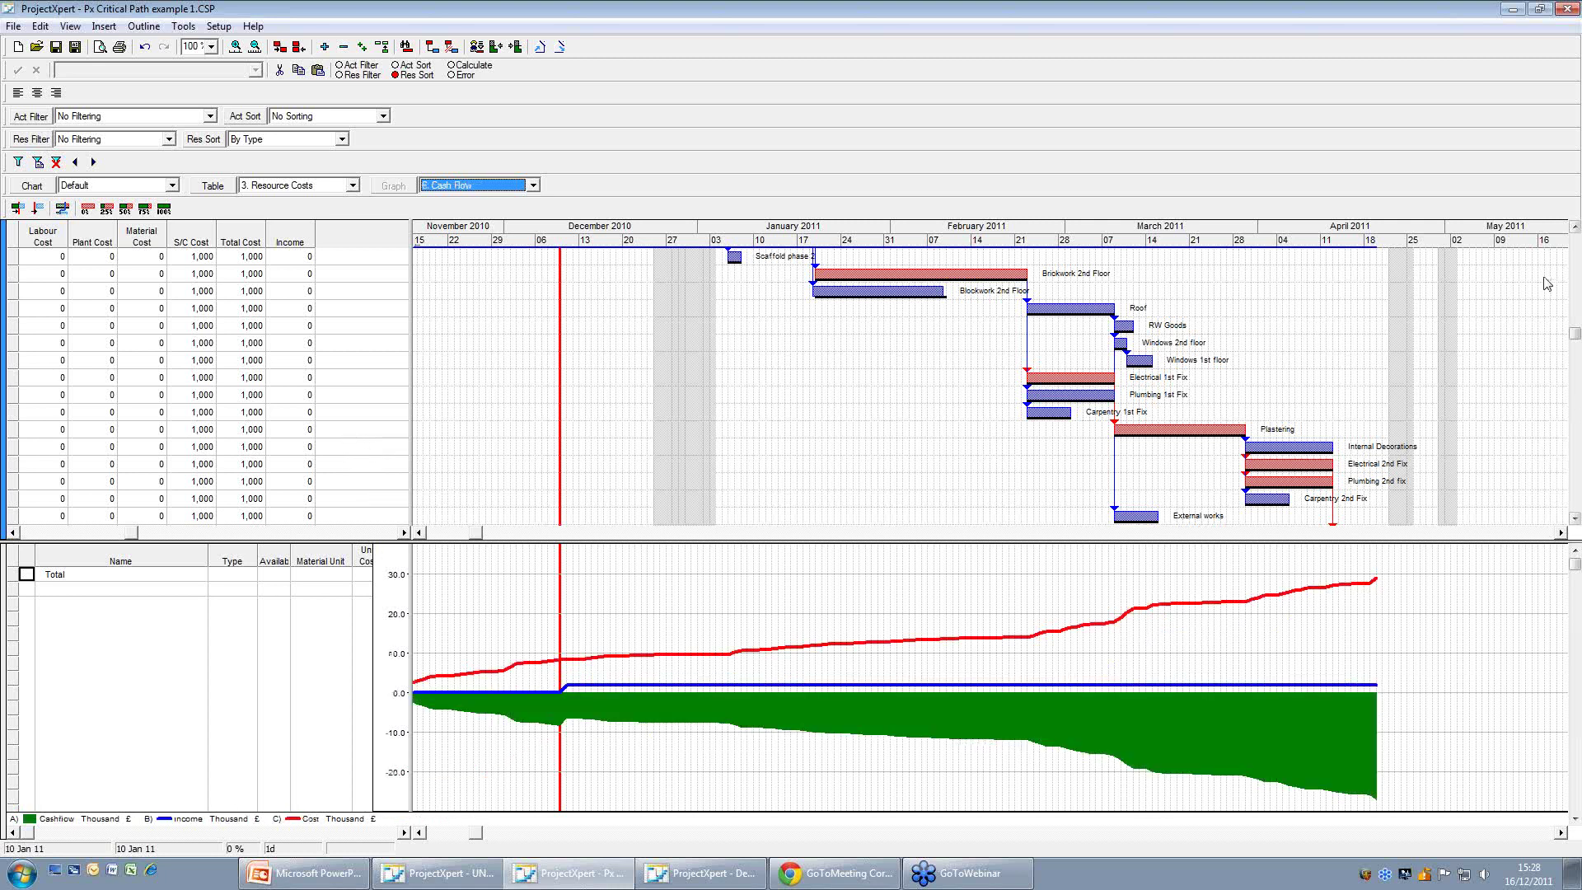
pyautogui.moveTo(1573, 337); pyautogui.dragTo(1573, 360)
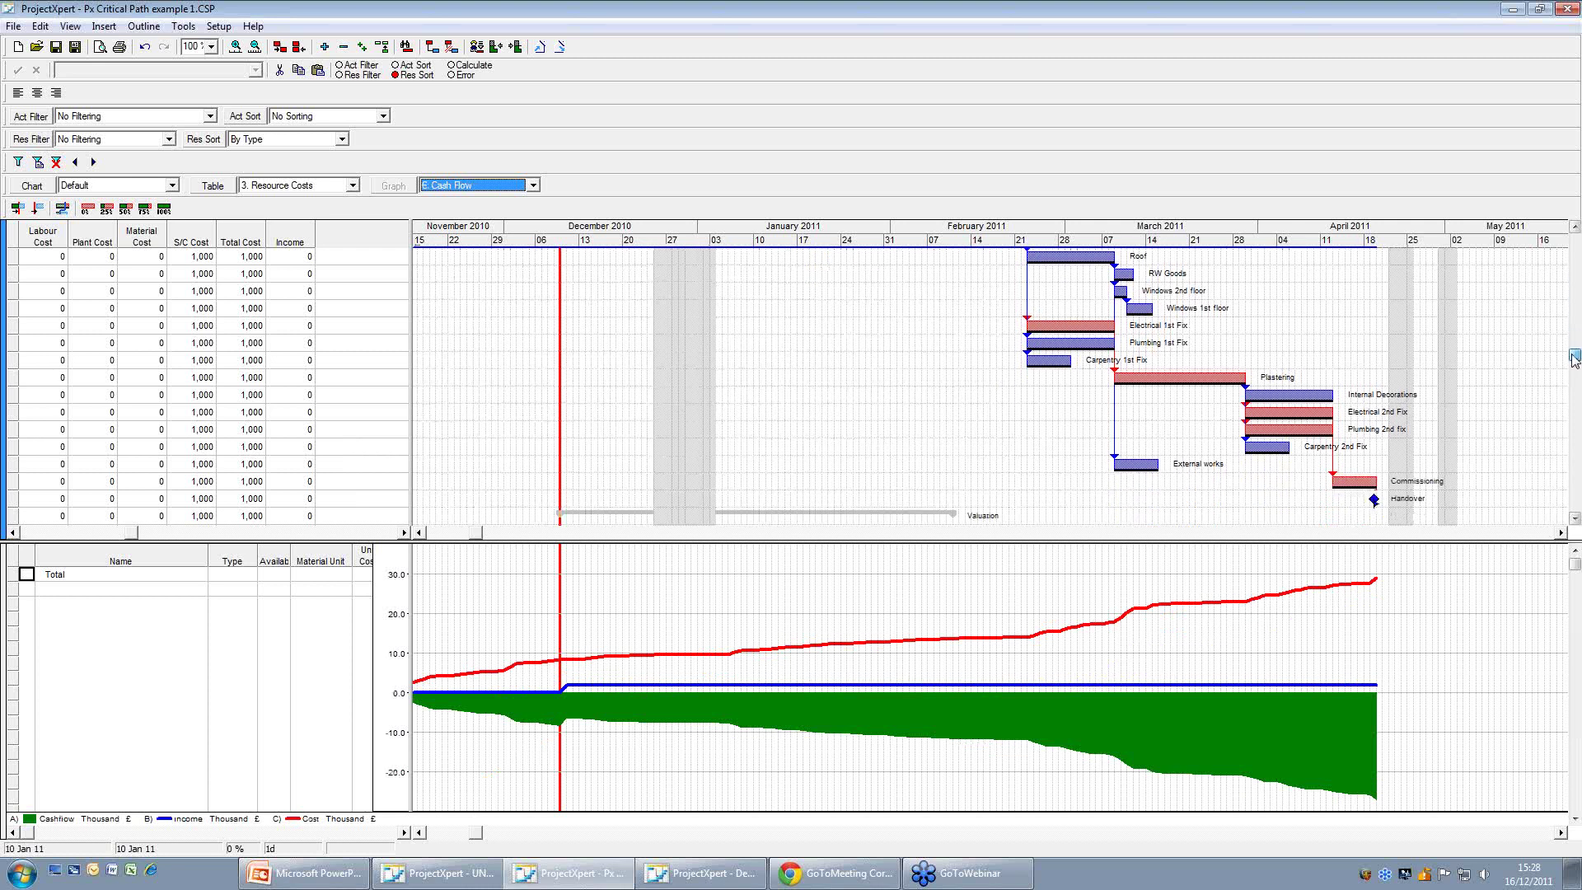
pyautogui.click(292, 515)
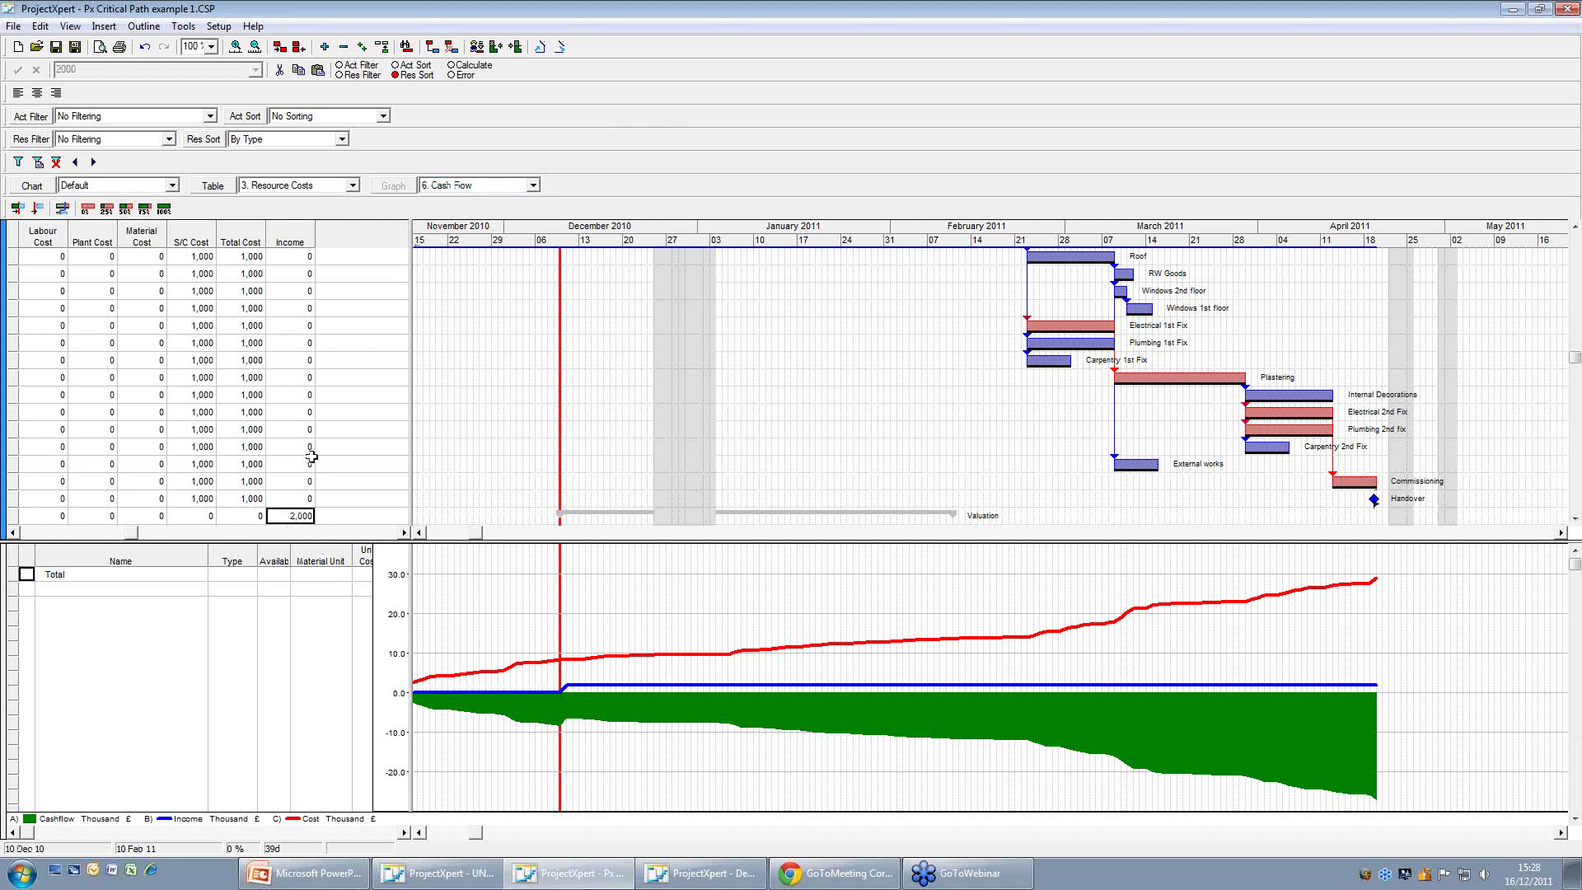
pyautogui.doubleClick(296, 521)
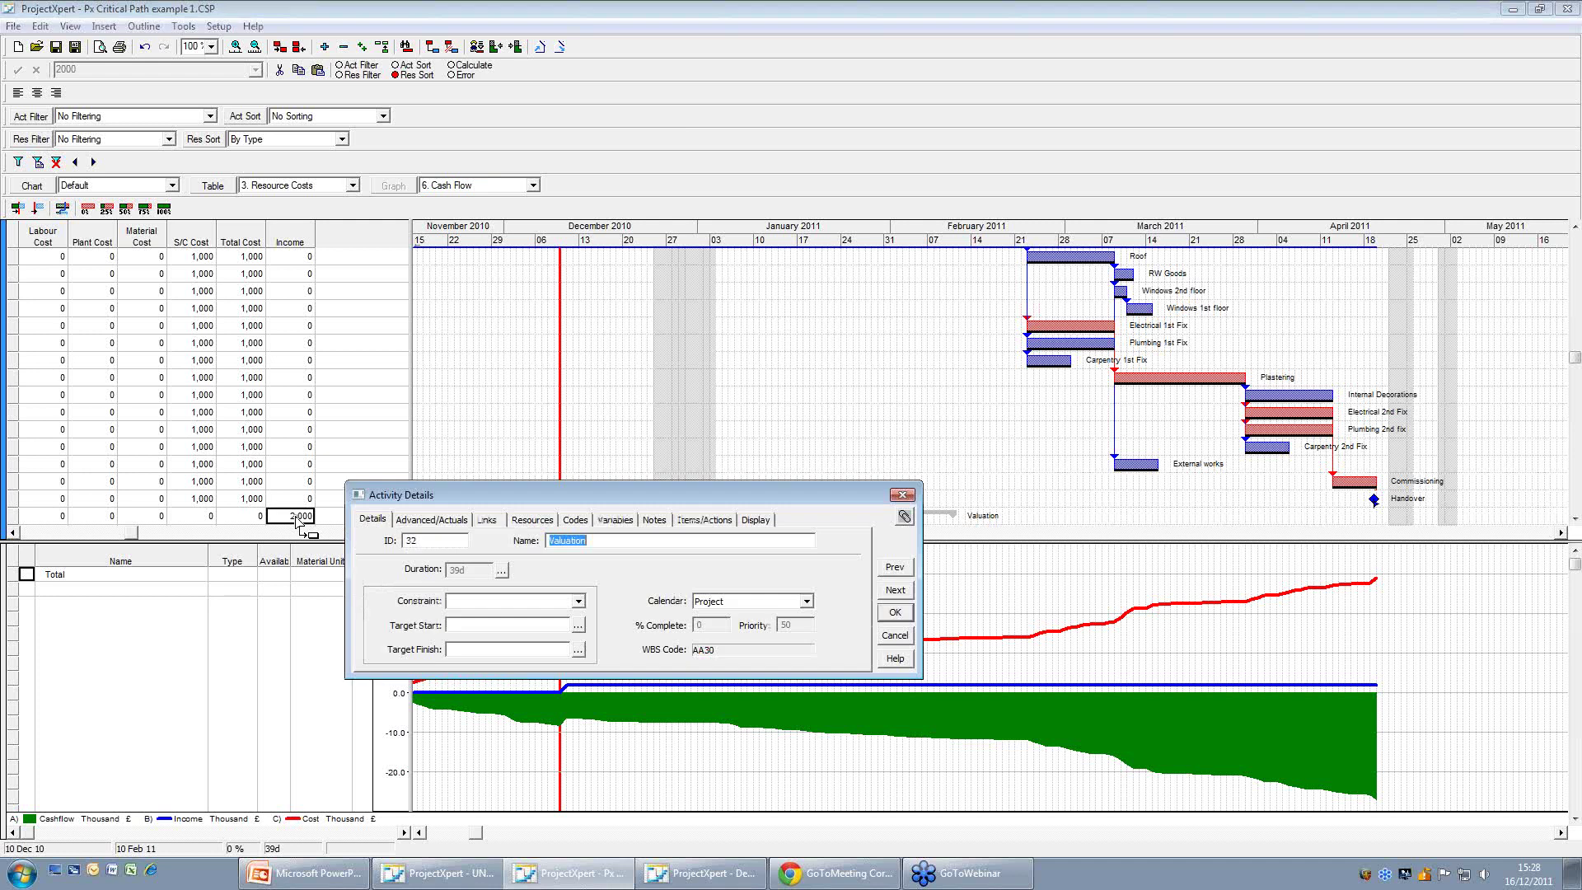
pyautogui.click(903, 495)
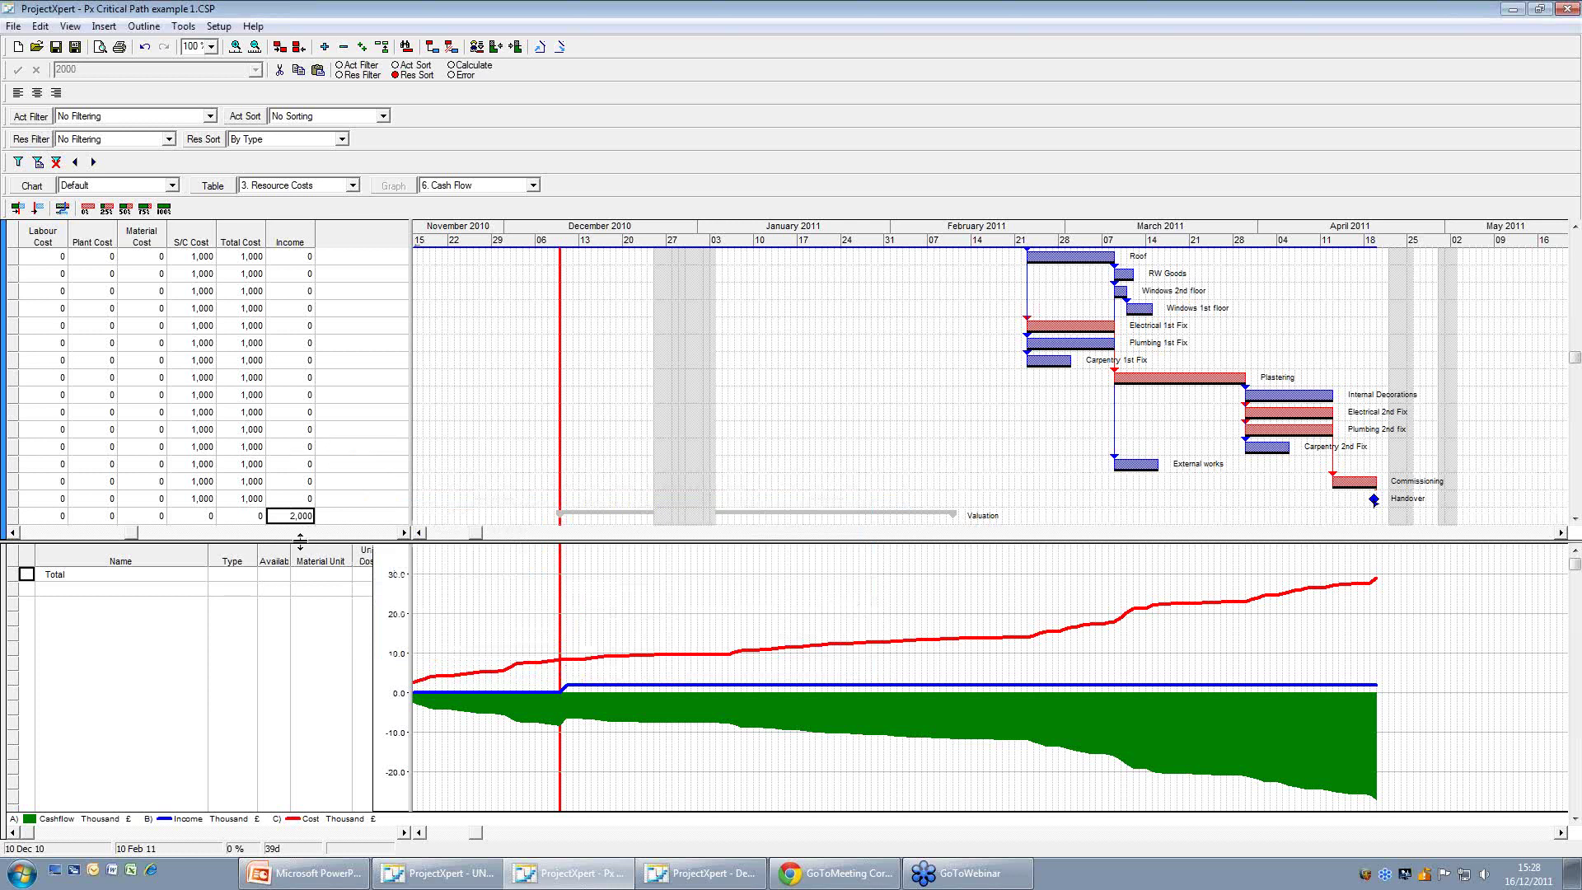
# Shrink the graph pane to expose the valuation rows and set the income to 5,000 for Valuation 1 and 8,000 for Valuation 2.
pyautogui.moveTo(300, 538); pyautogui.dragTo(288, 622)
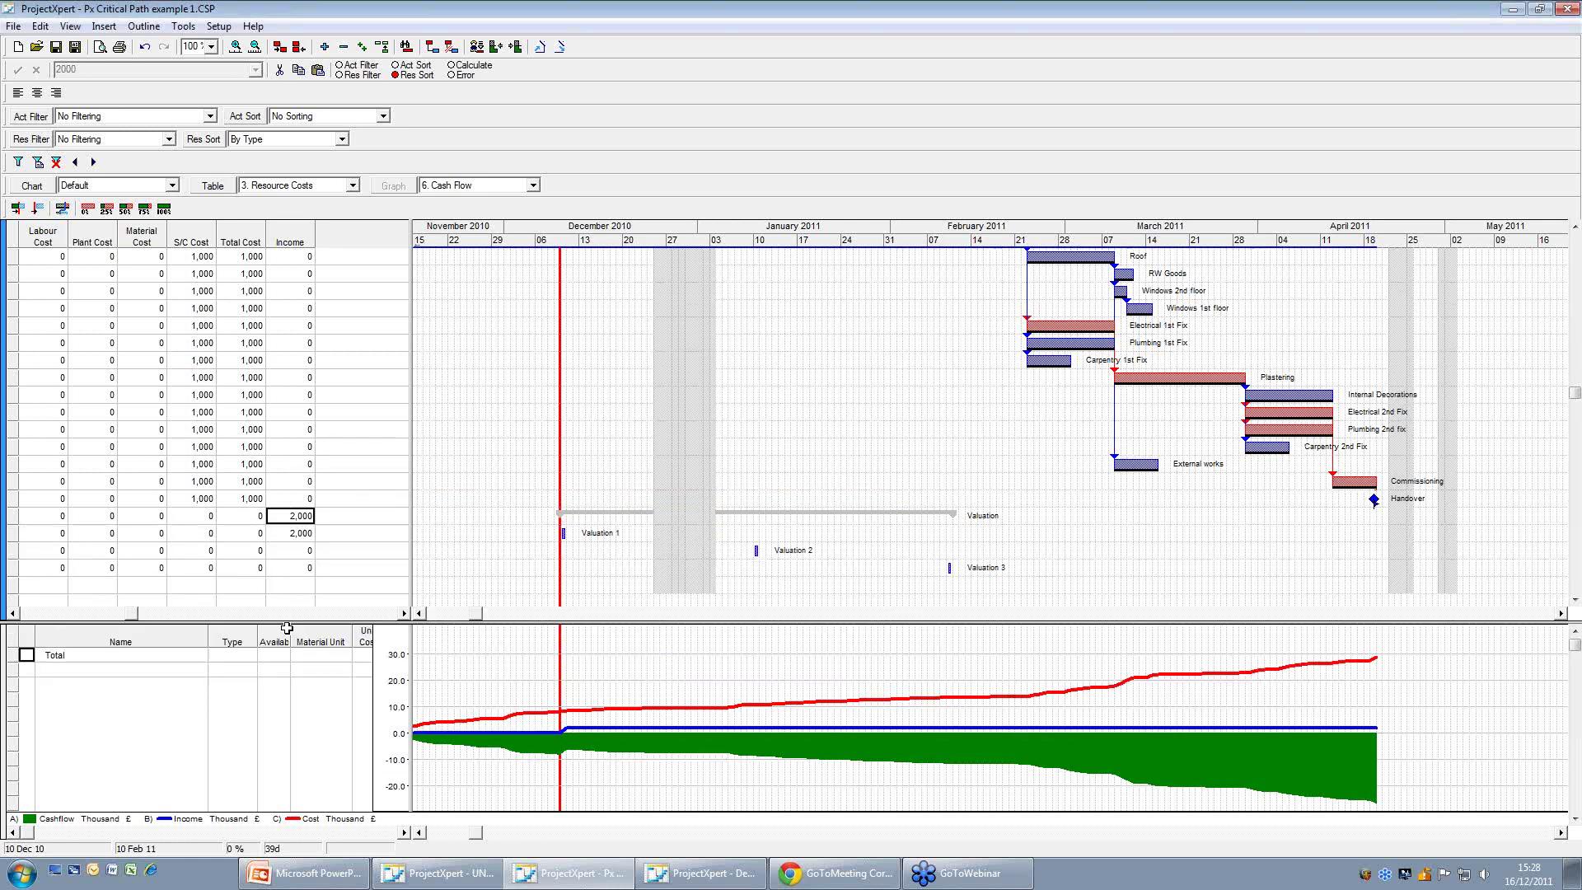
pyautogui.click(301, 530)
pyautogui.write('200')
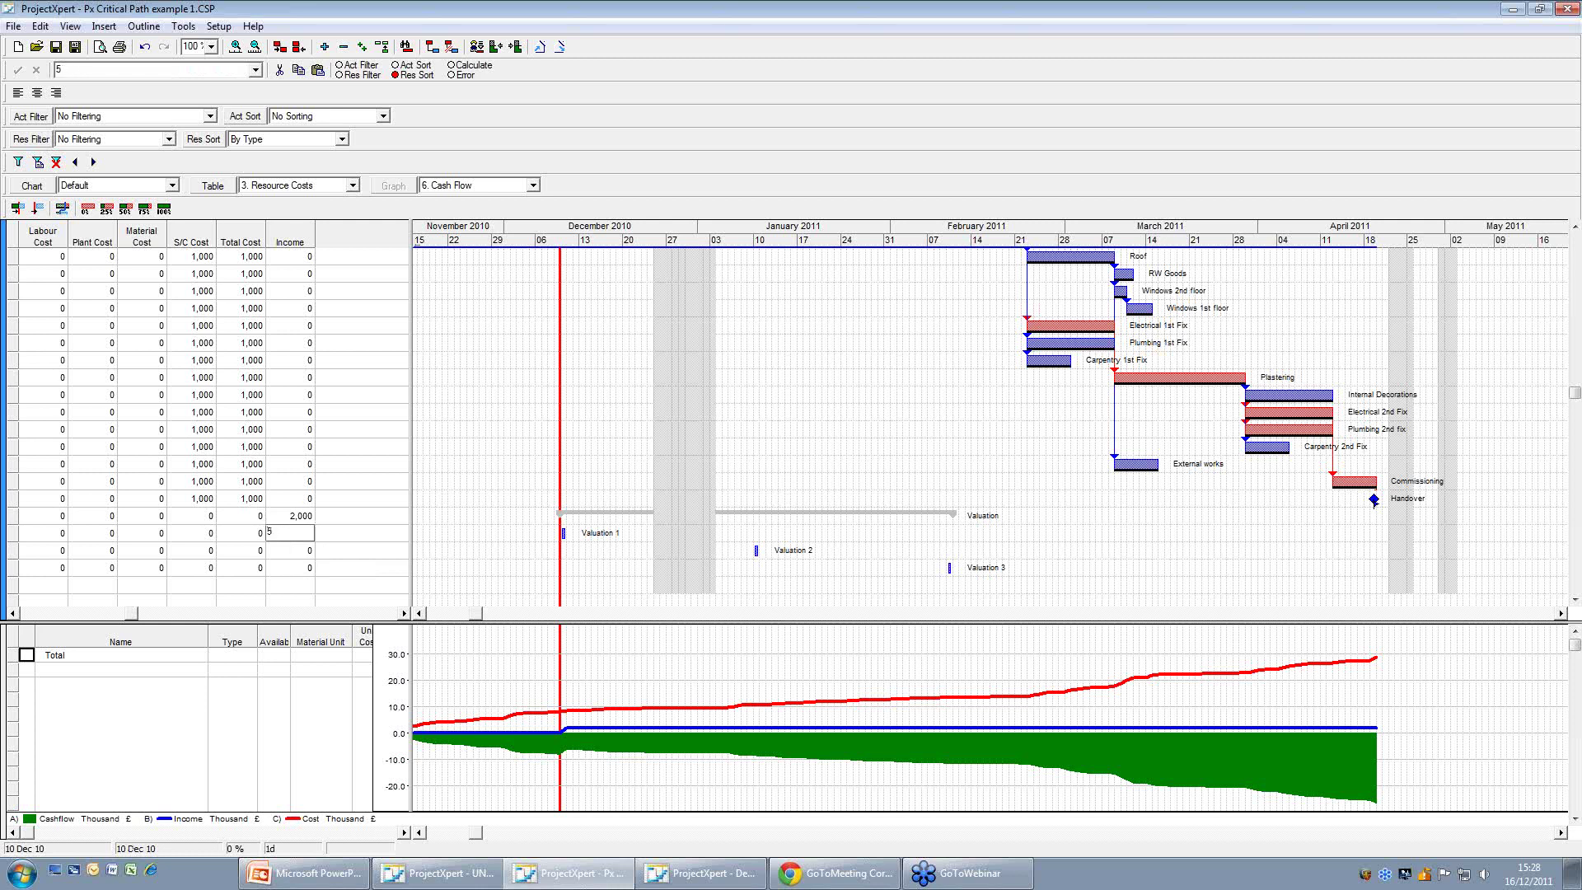
pyautogui.click(398, 519)
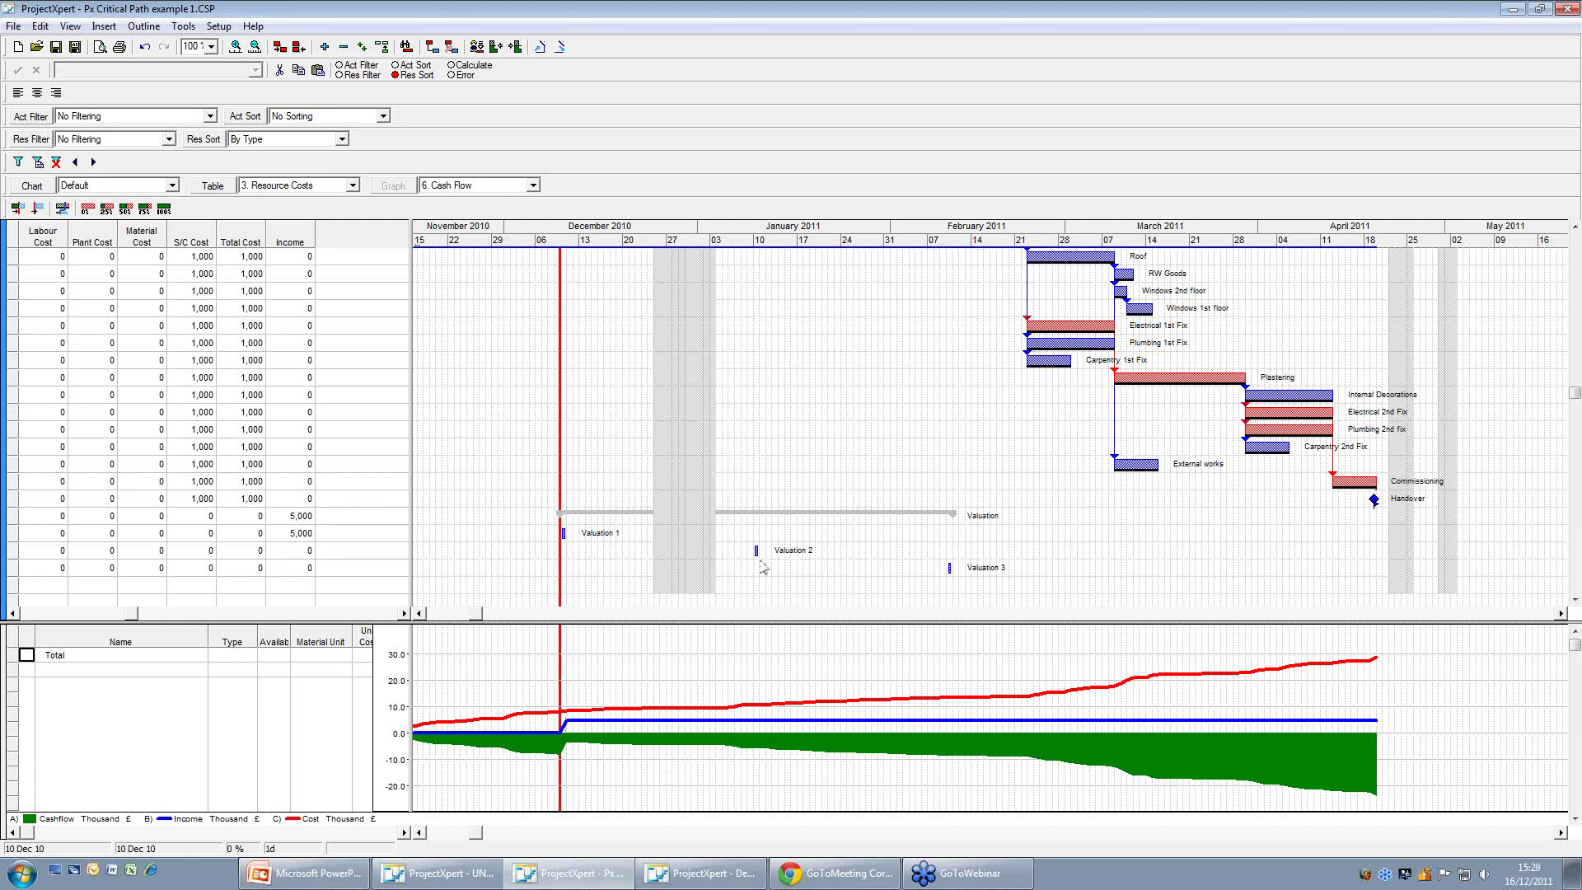
pyautogui.click(306, 551)
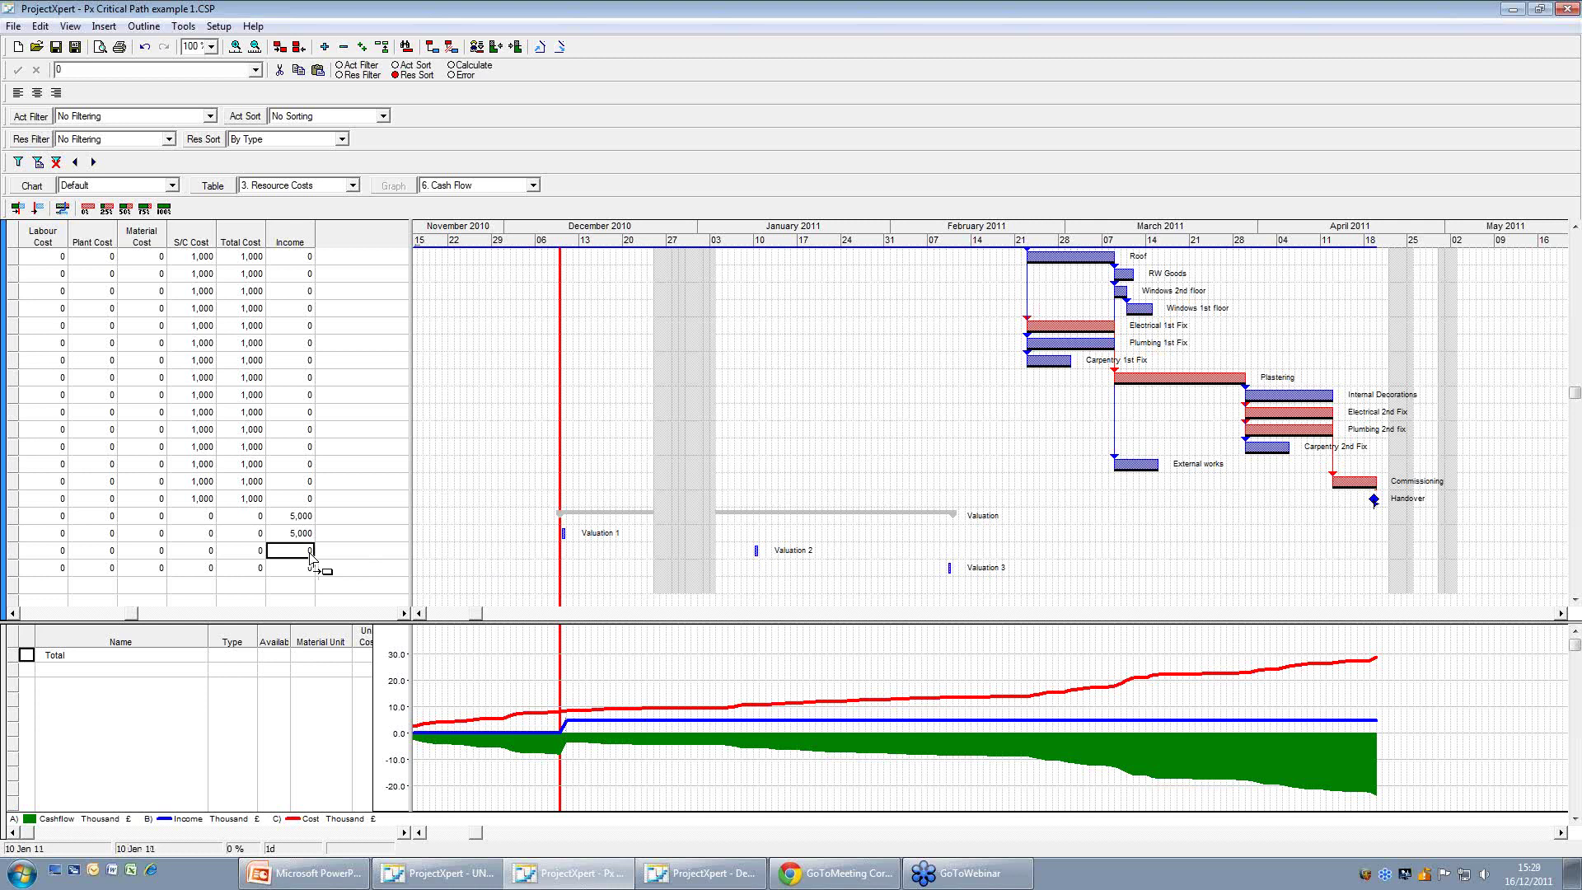
pyautogui.write('60')
pyautogui.click(260, 592)
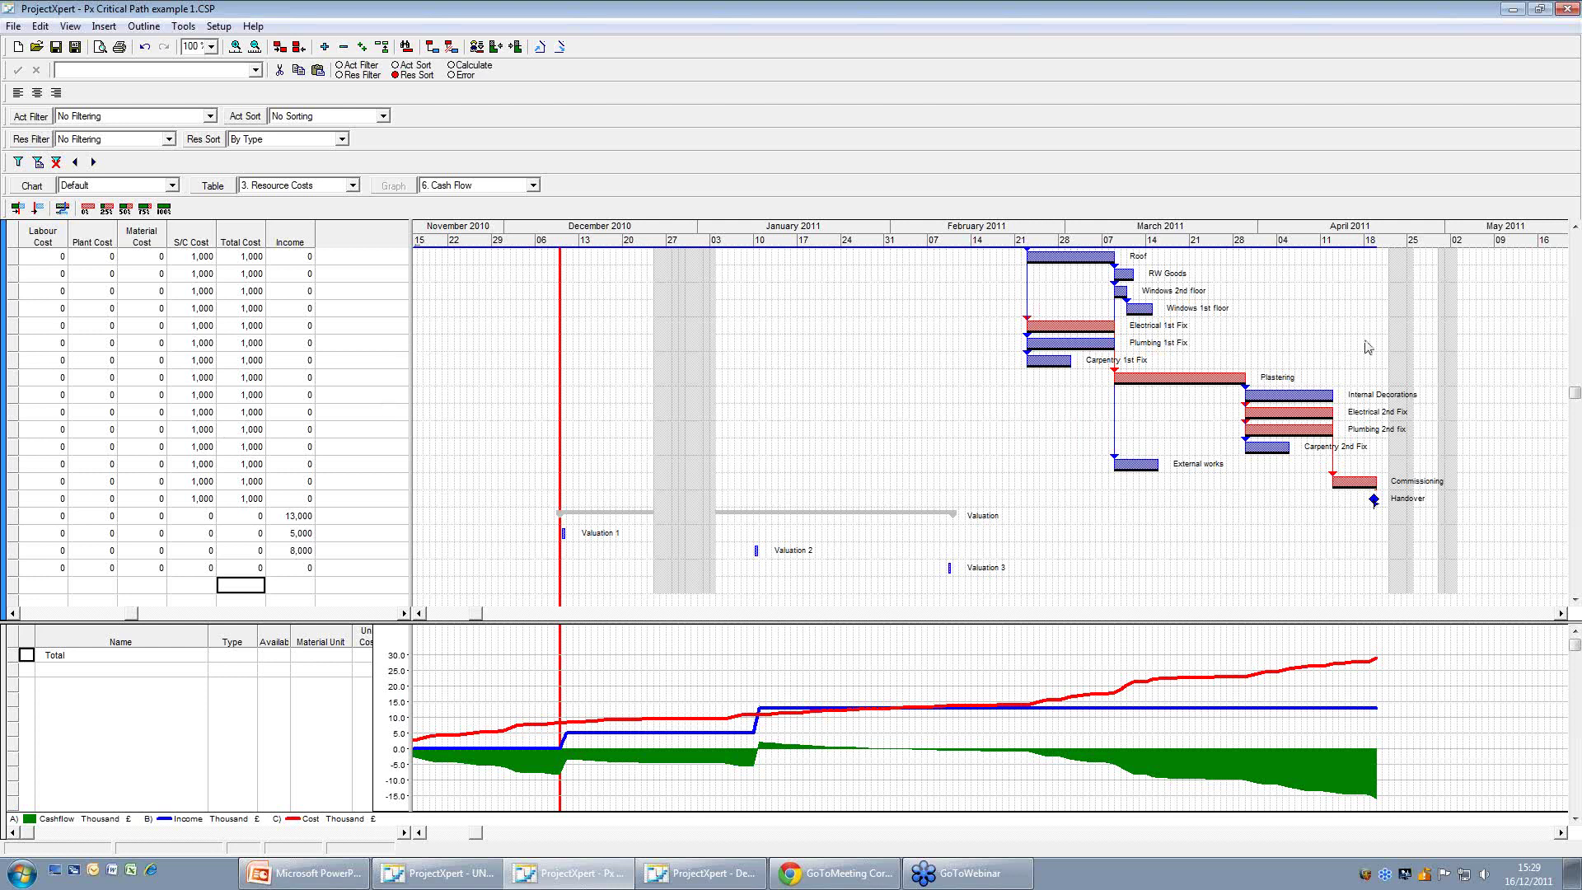
# Review the programme bars from the first activities against the cash flow and display the Entry Table.
pyautogui.moveTo(1573, 396); pyautogui.dragTo(1573, 272)
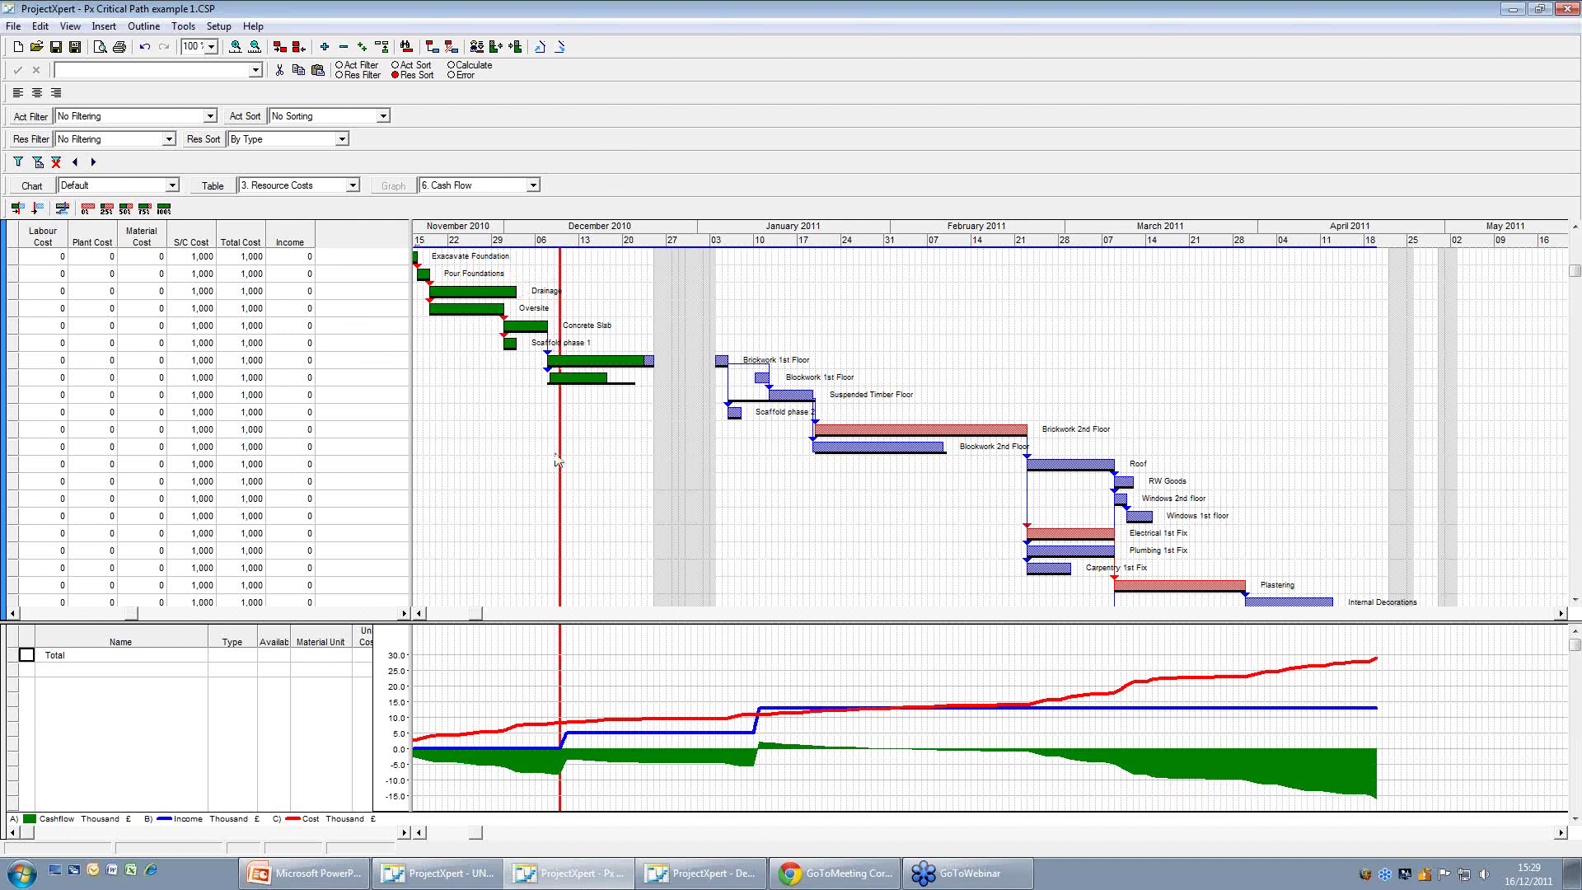
pyautogui.moveTo(1574, 272); pyautogui.dragTo(1574, 240)
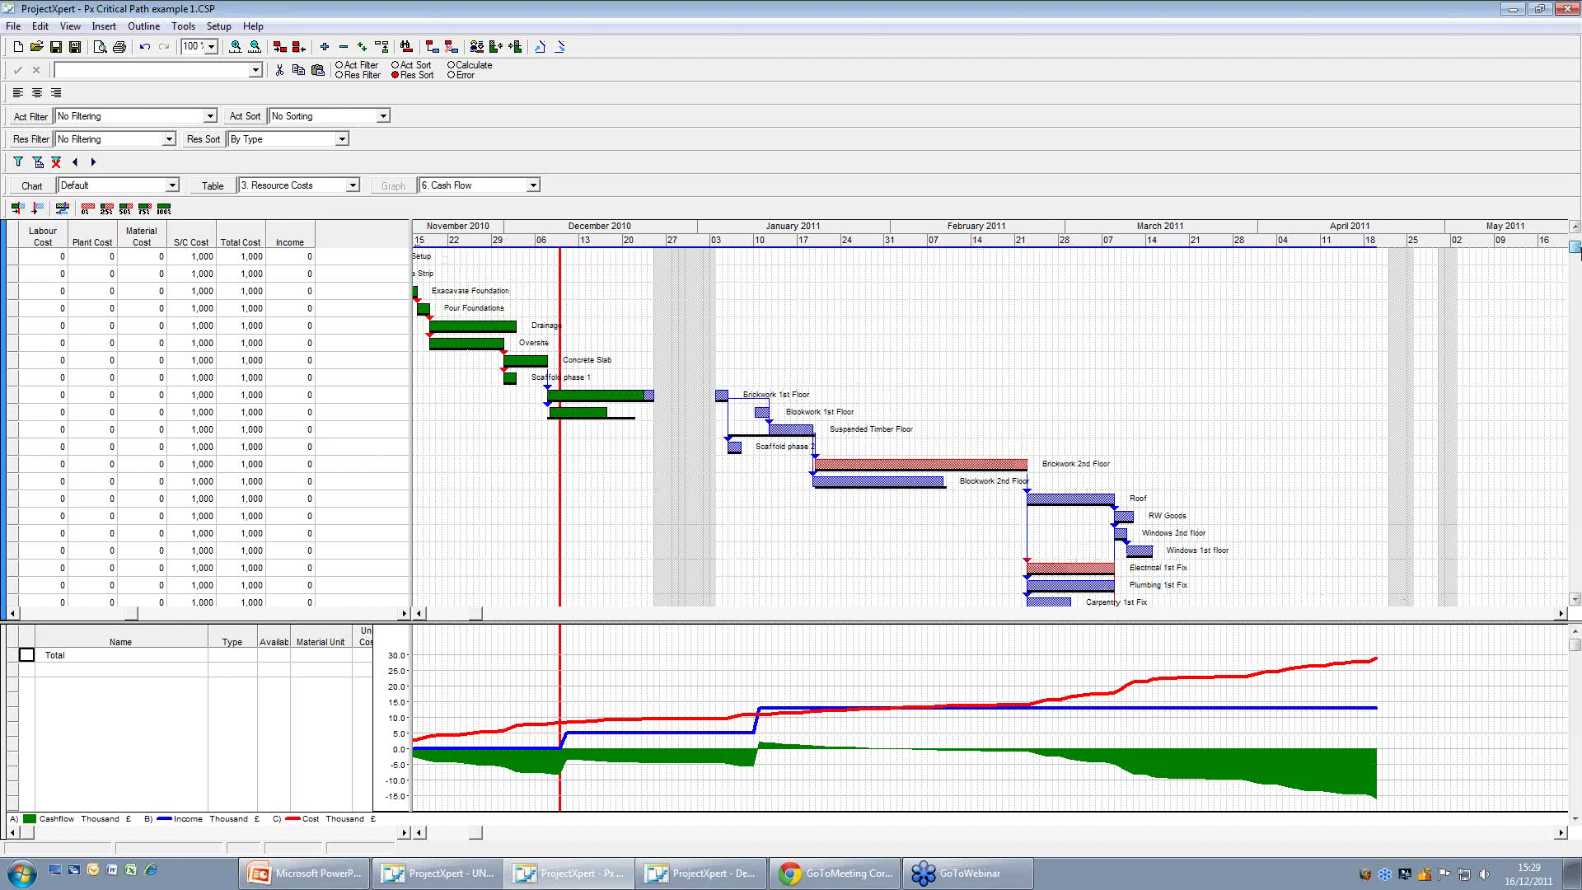
pyautogui.click(351, 186)
pyautogui.click(341, 201)
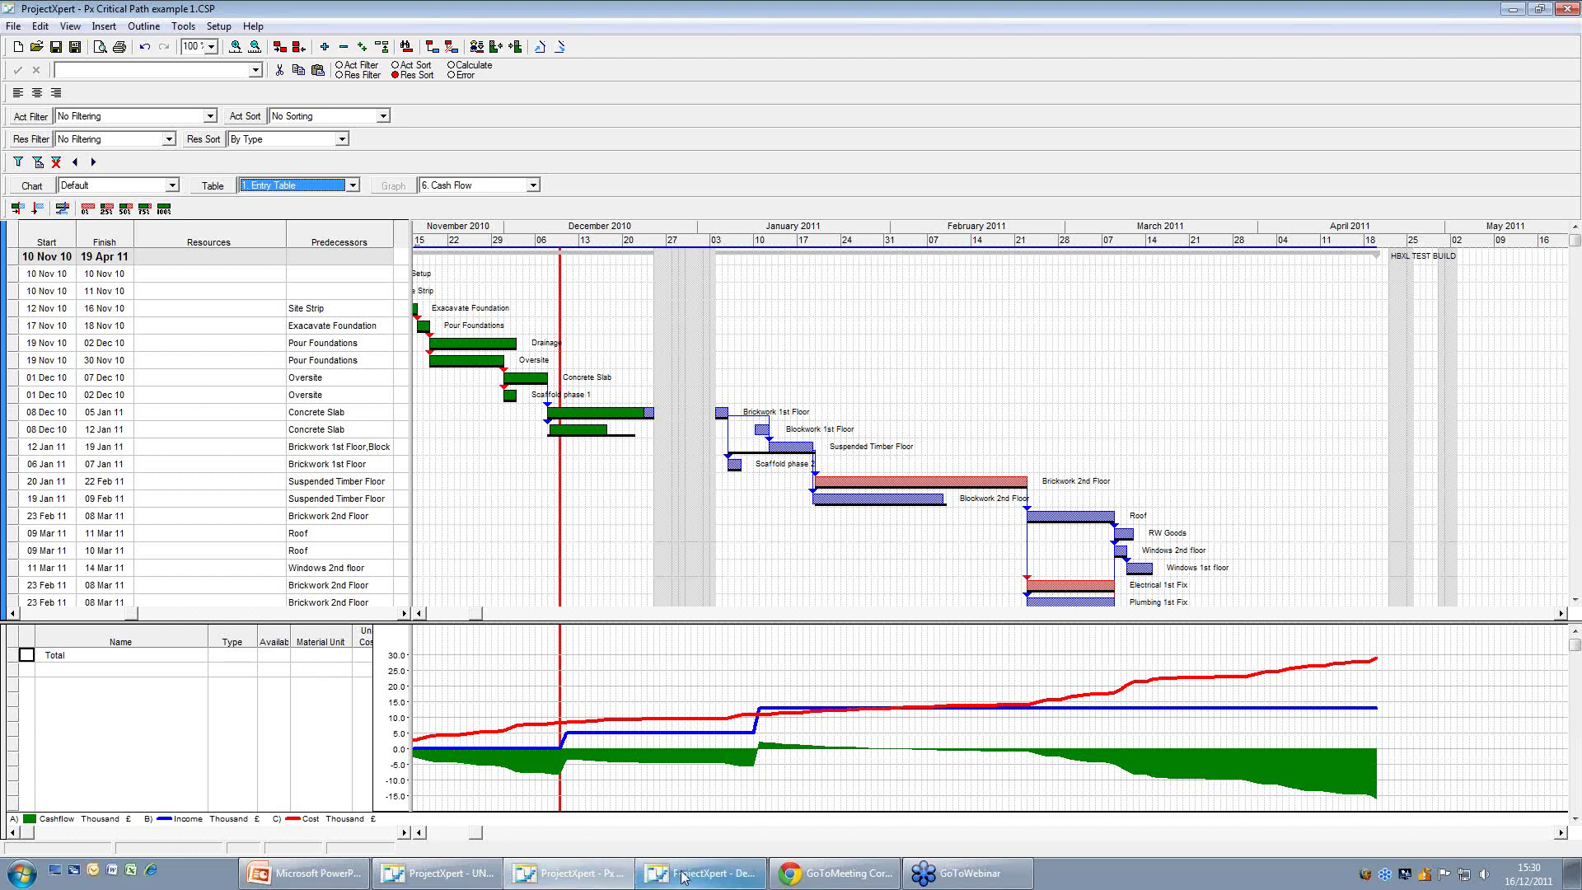
# Switch to the Demo PJX 65.CSP project, browse the EstimatorXpress estimates available for import, and close the list without importing.
pyautogui.moveTo(684, 876)
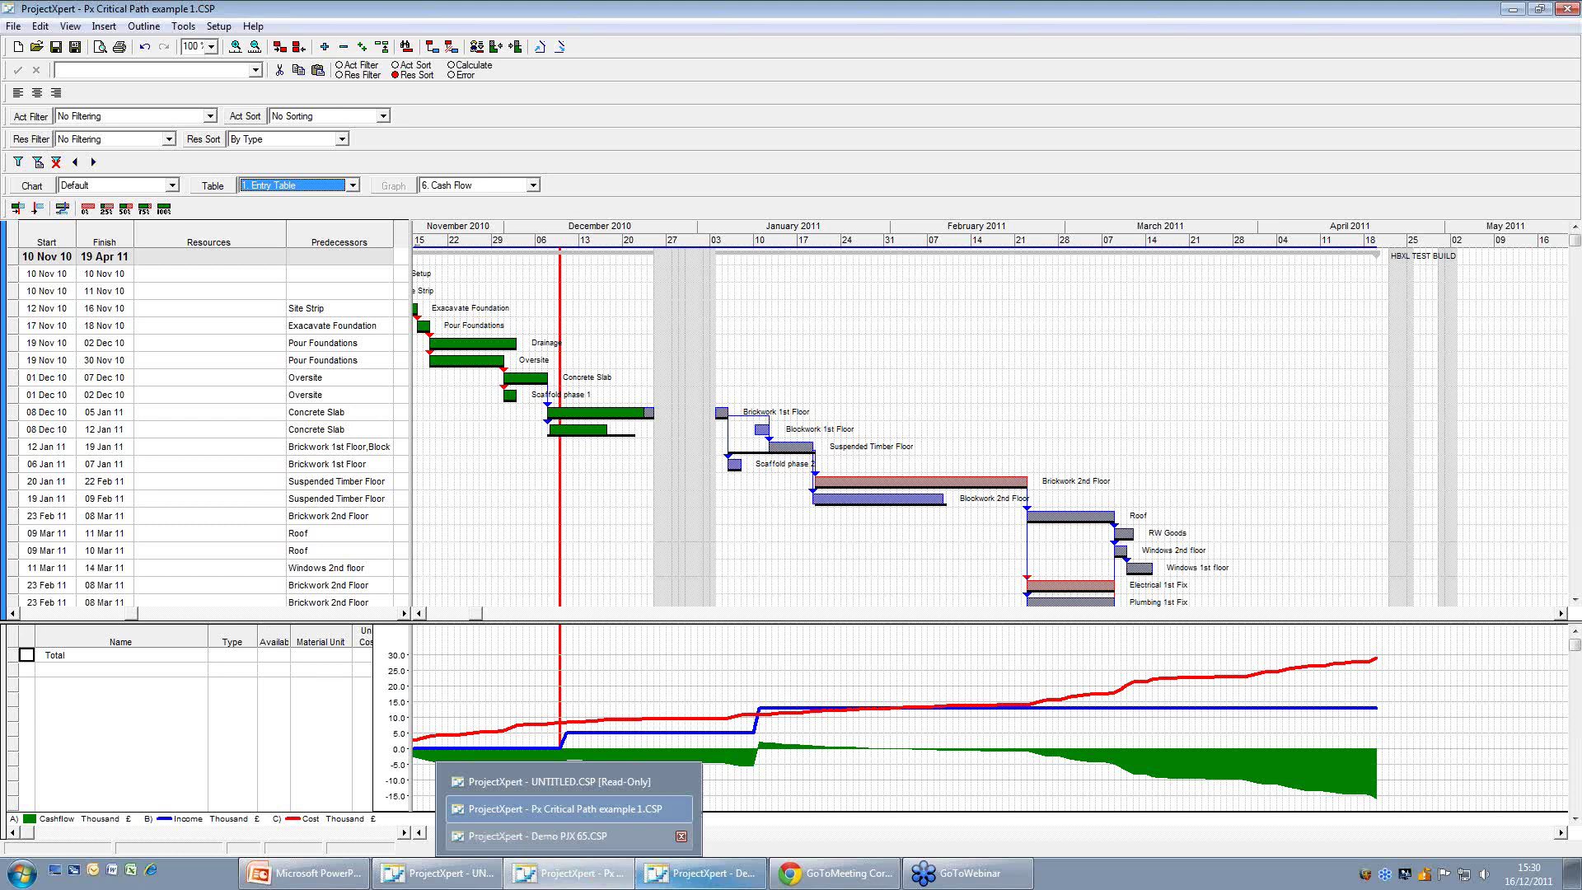
pyautogui.click(682, 880)
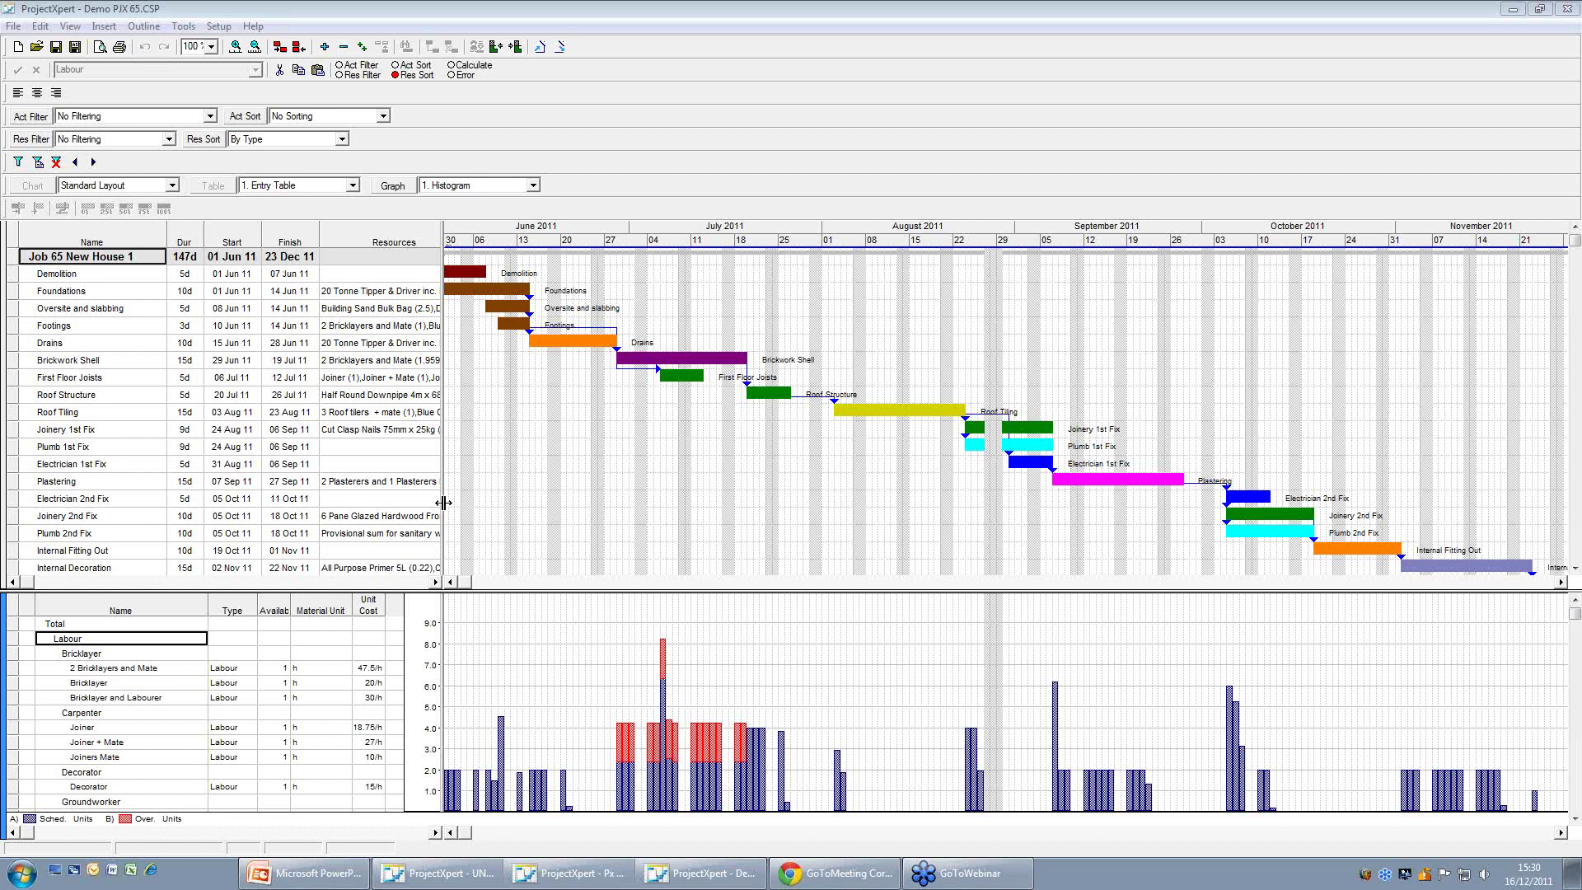
pyautogui.click(564, 52)
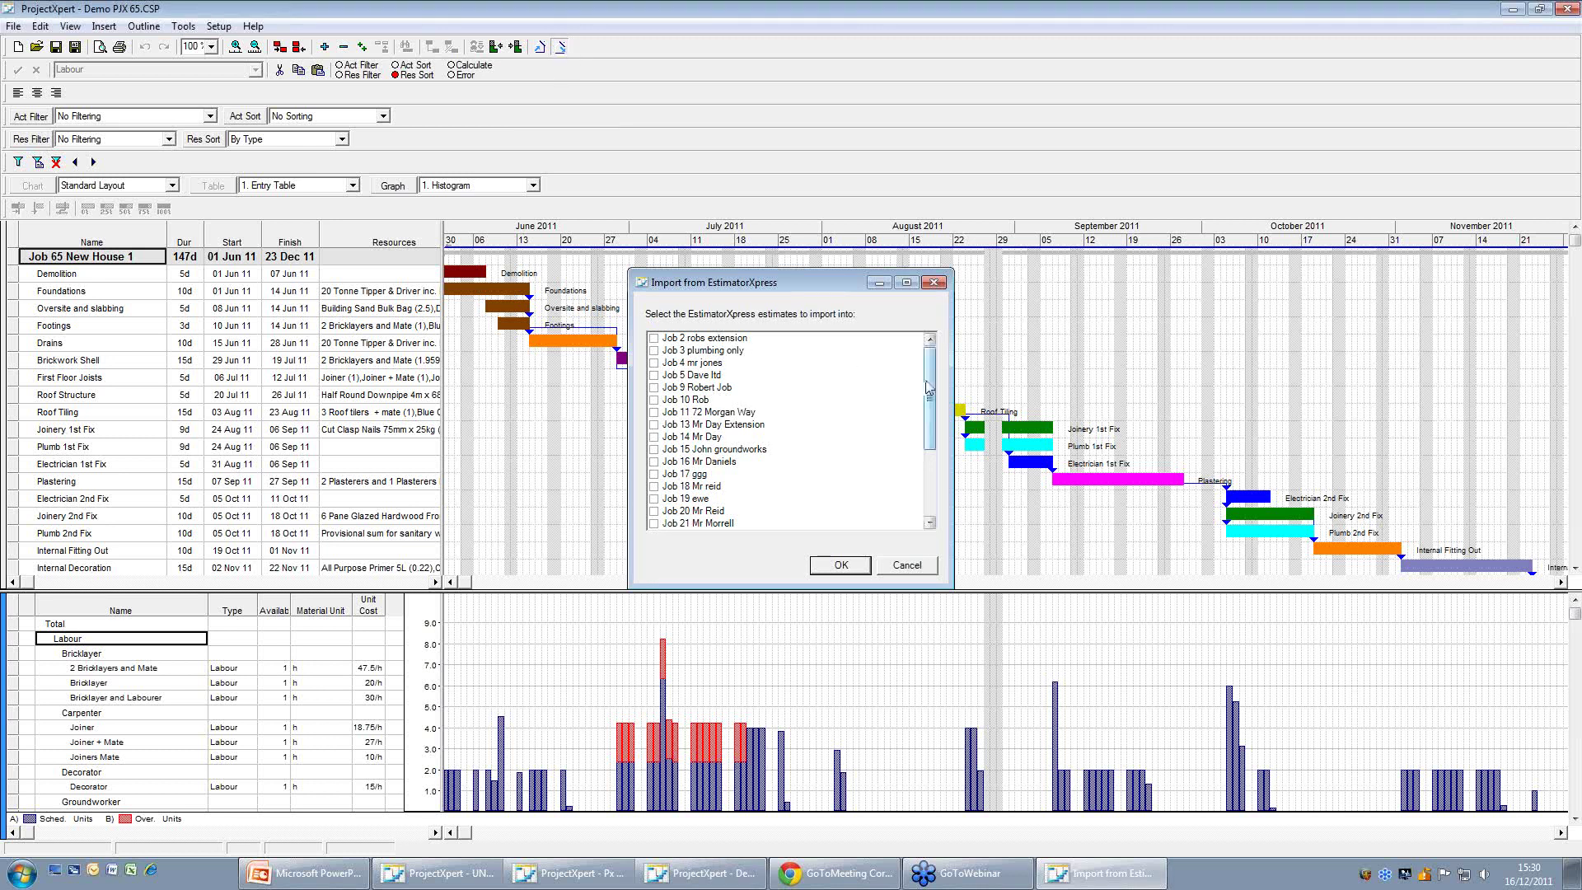
pyautogui.moveTo(929, 388); pyautogui.dragTo(930, 437)
pyautogui.moveTo(929, 449); pyautogui.dragTo(946, 375)
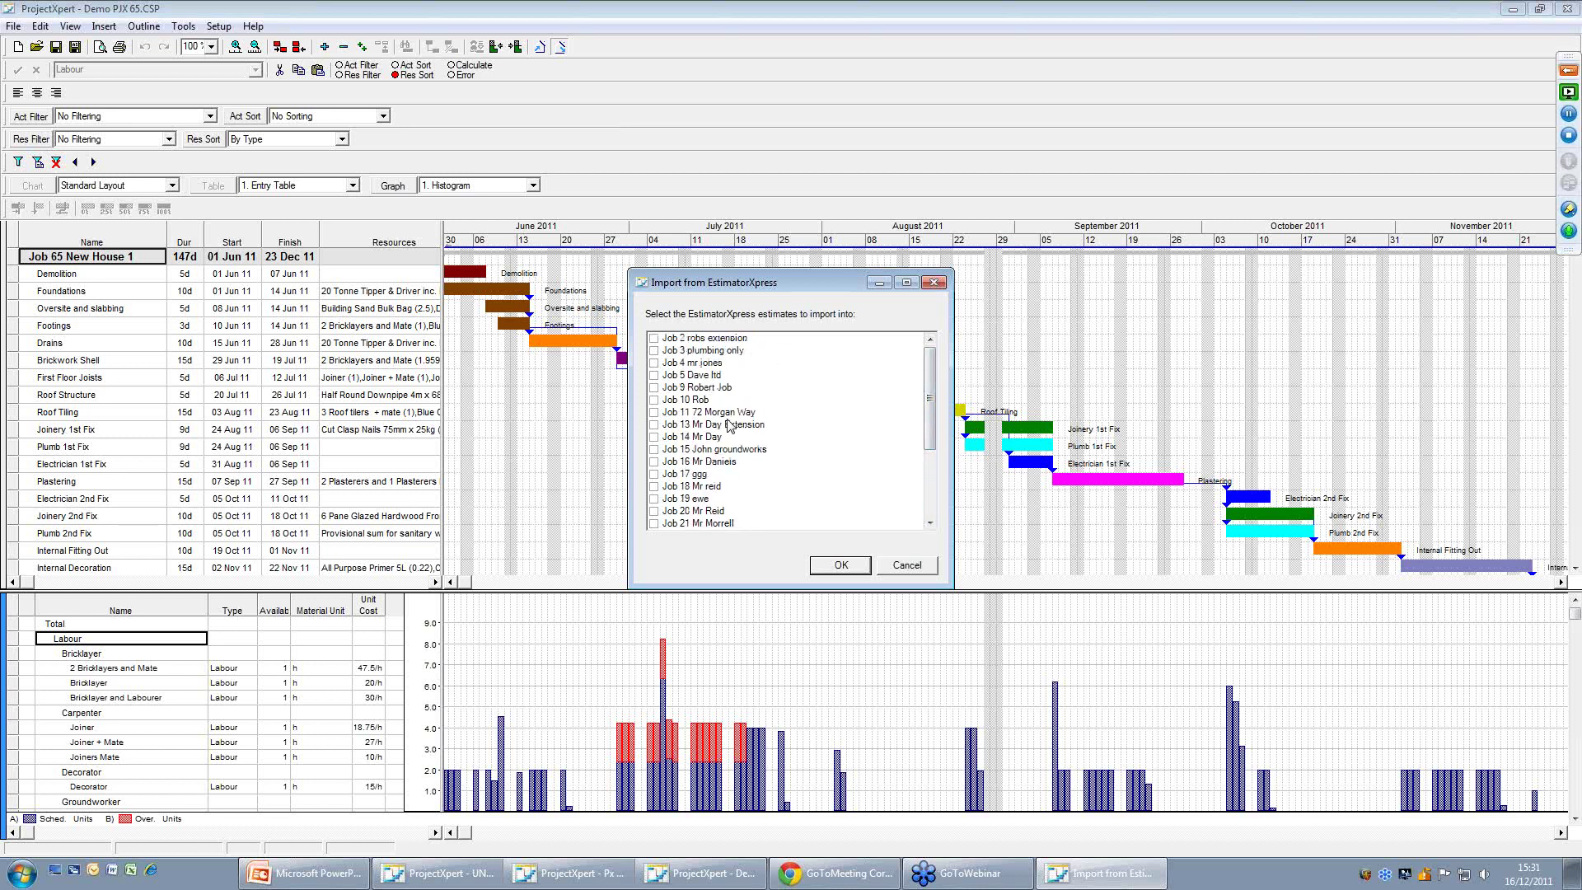
pyautogui.scroll(-5, 741, 411)
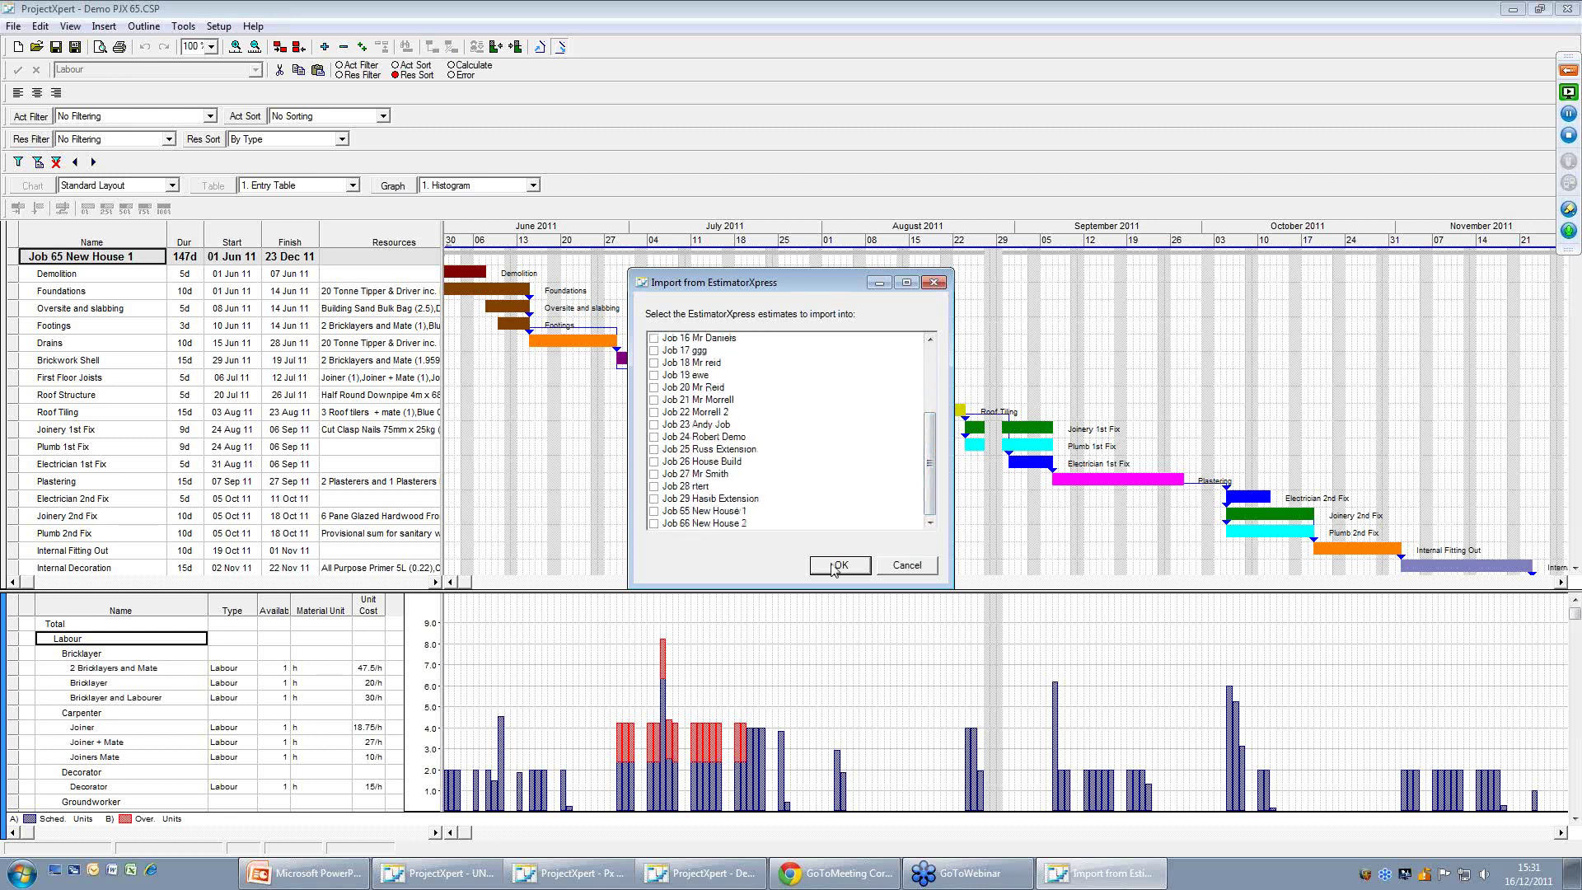
pyautogui.click(906, 568)
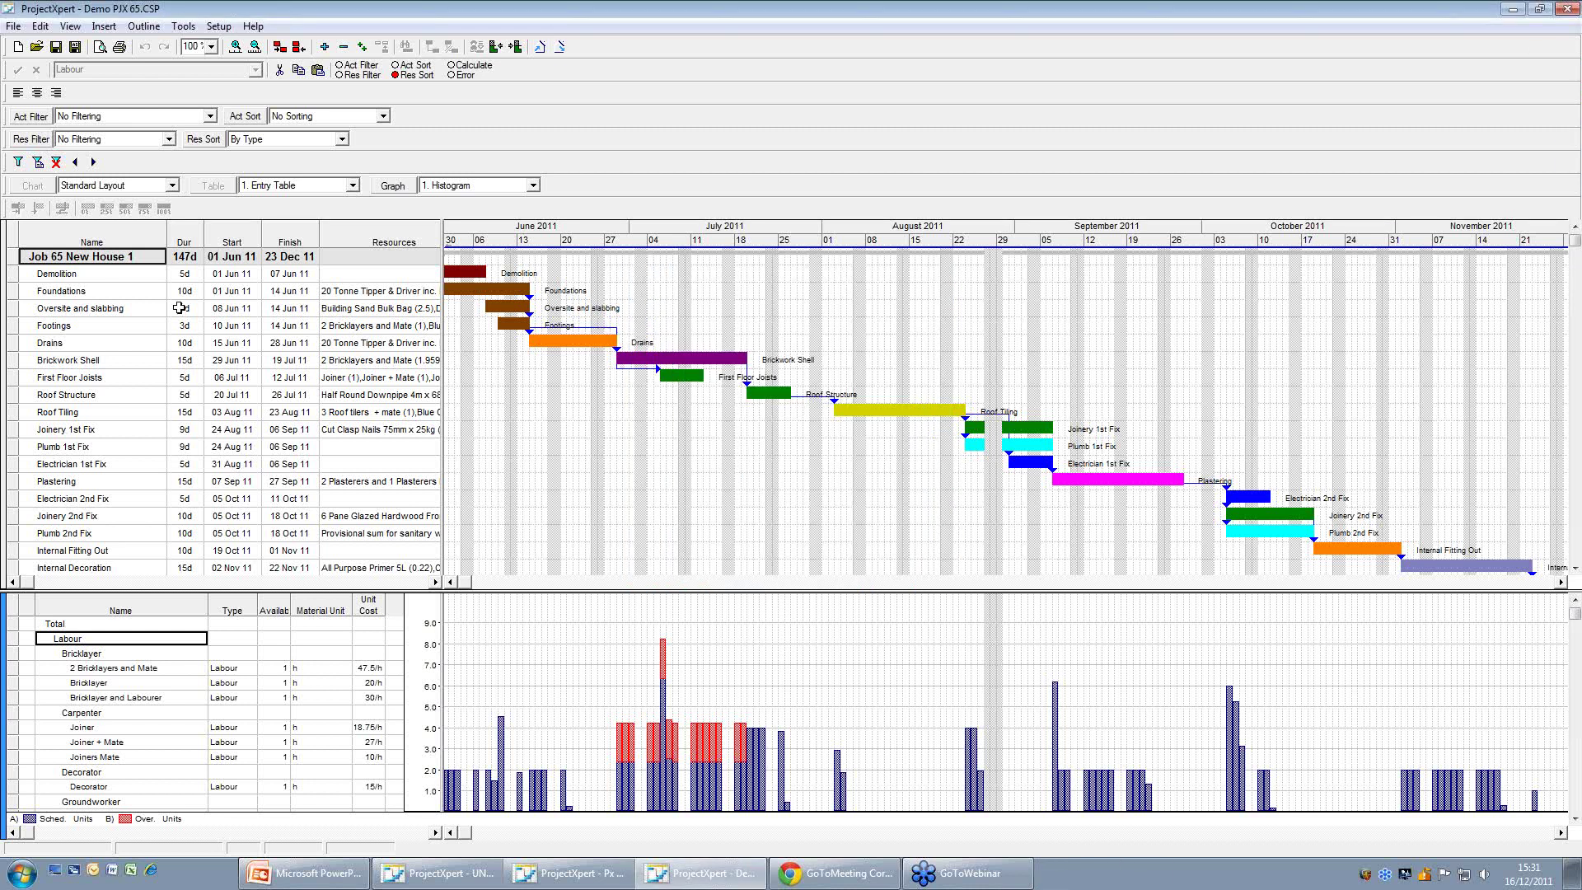
# Review Job 65 New House 1 in the Resource Costs and Progress tables, and return to the Entry Table.
pyautogui.click(353, 186)
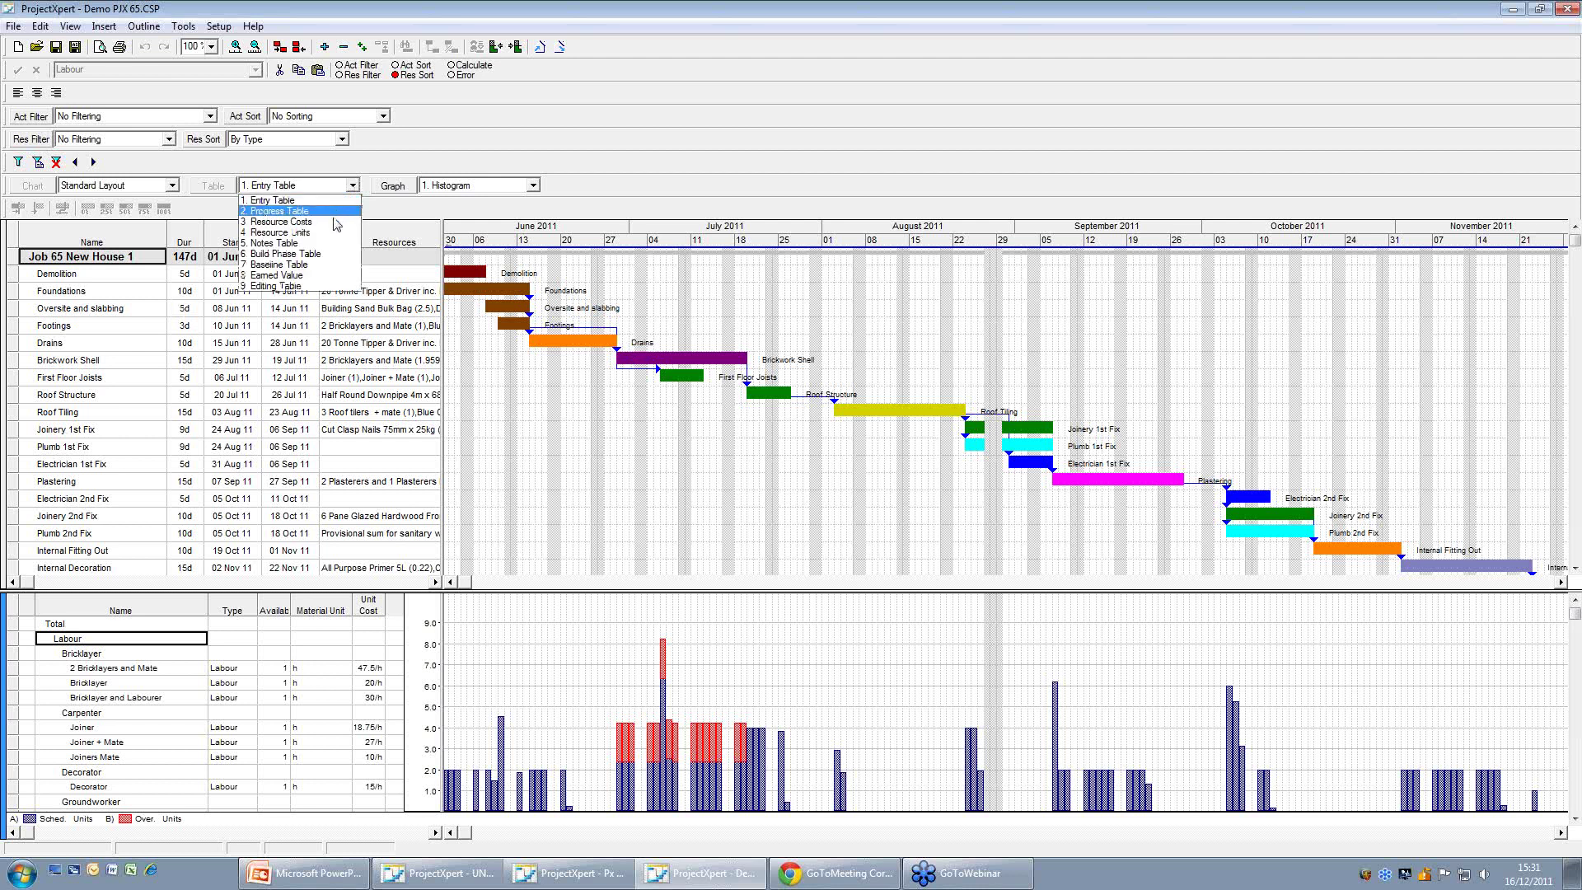
pyautogui.click(334, 222)
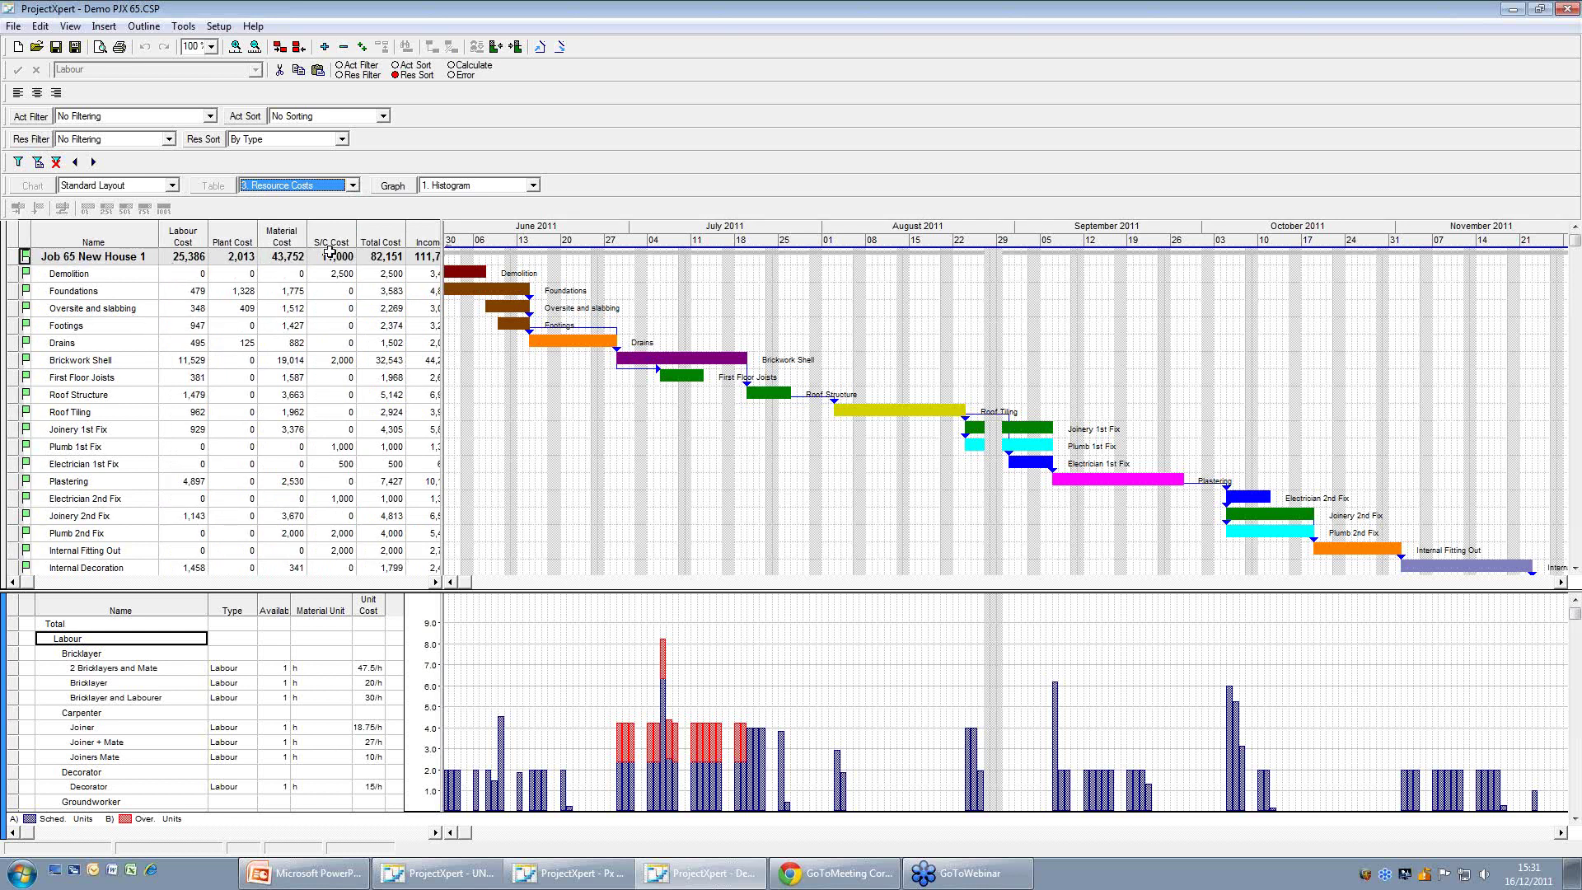
pyautogui.click(353, 185)
pyautogui.click(336, 215)
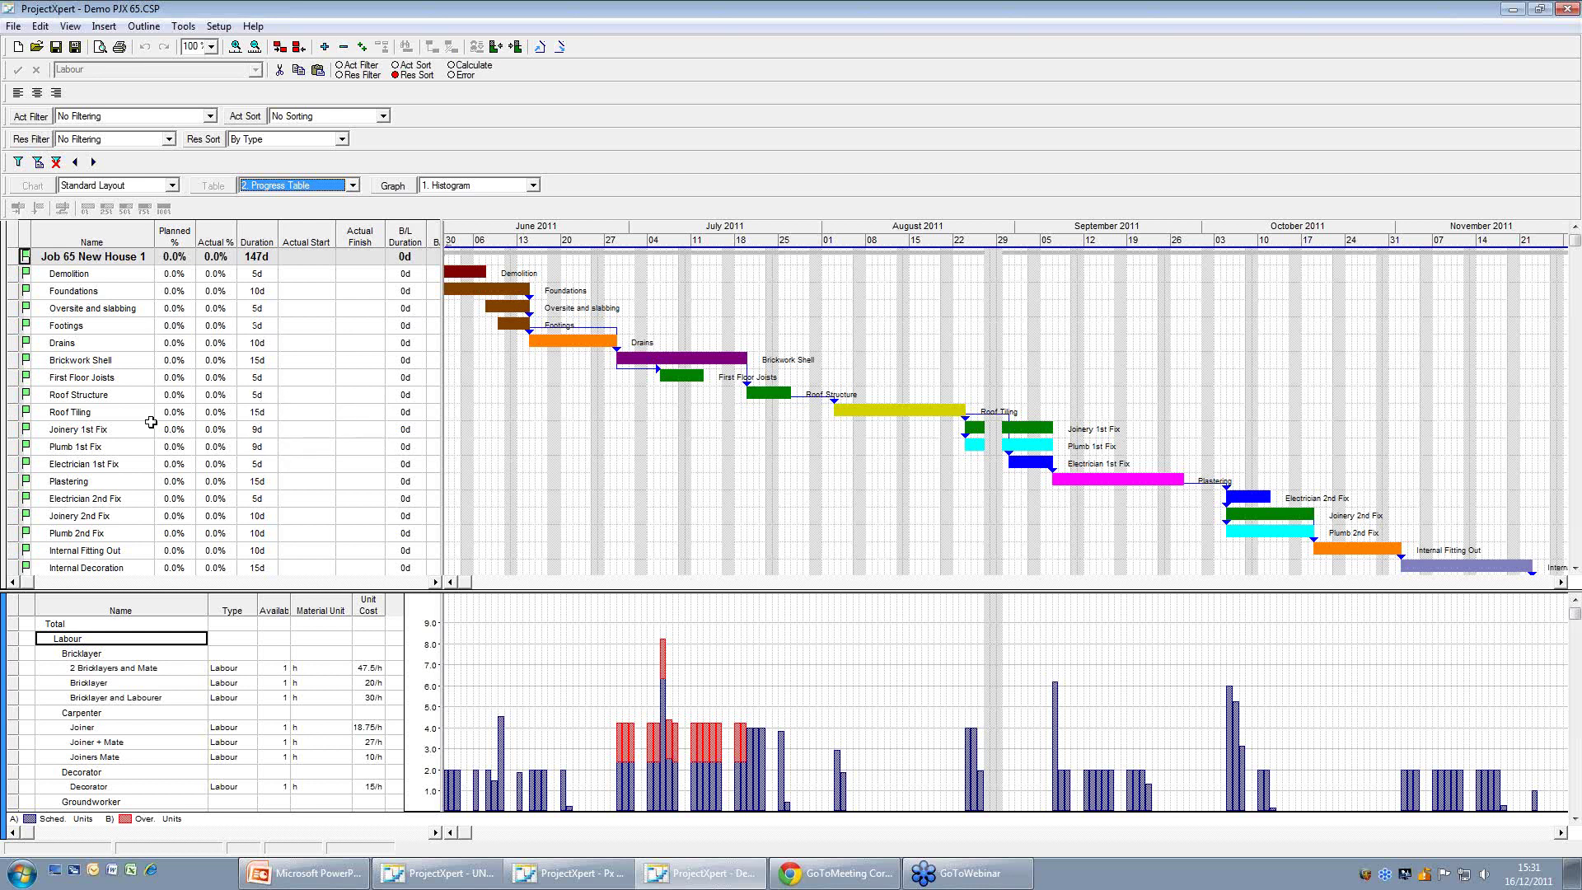
pyautogui.moveTo(162, 333); pyautogui.dragTo(417, 296)
pyautogui.click(354, 186)
pyautogui.click(339, 199)
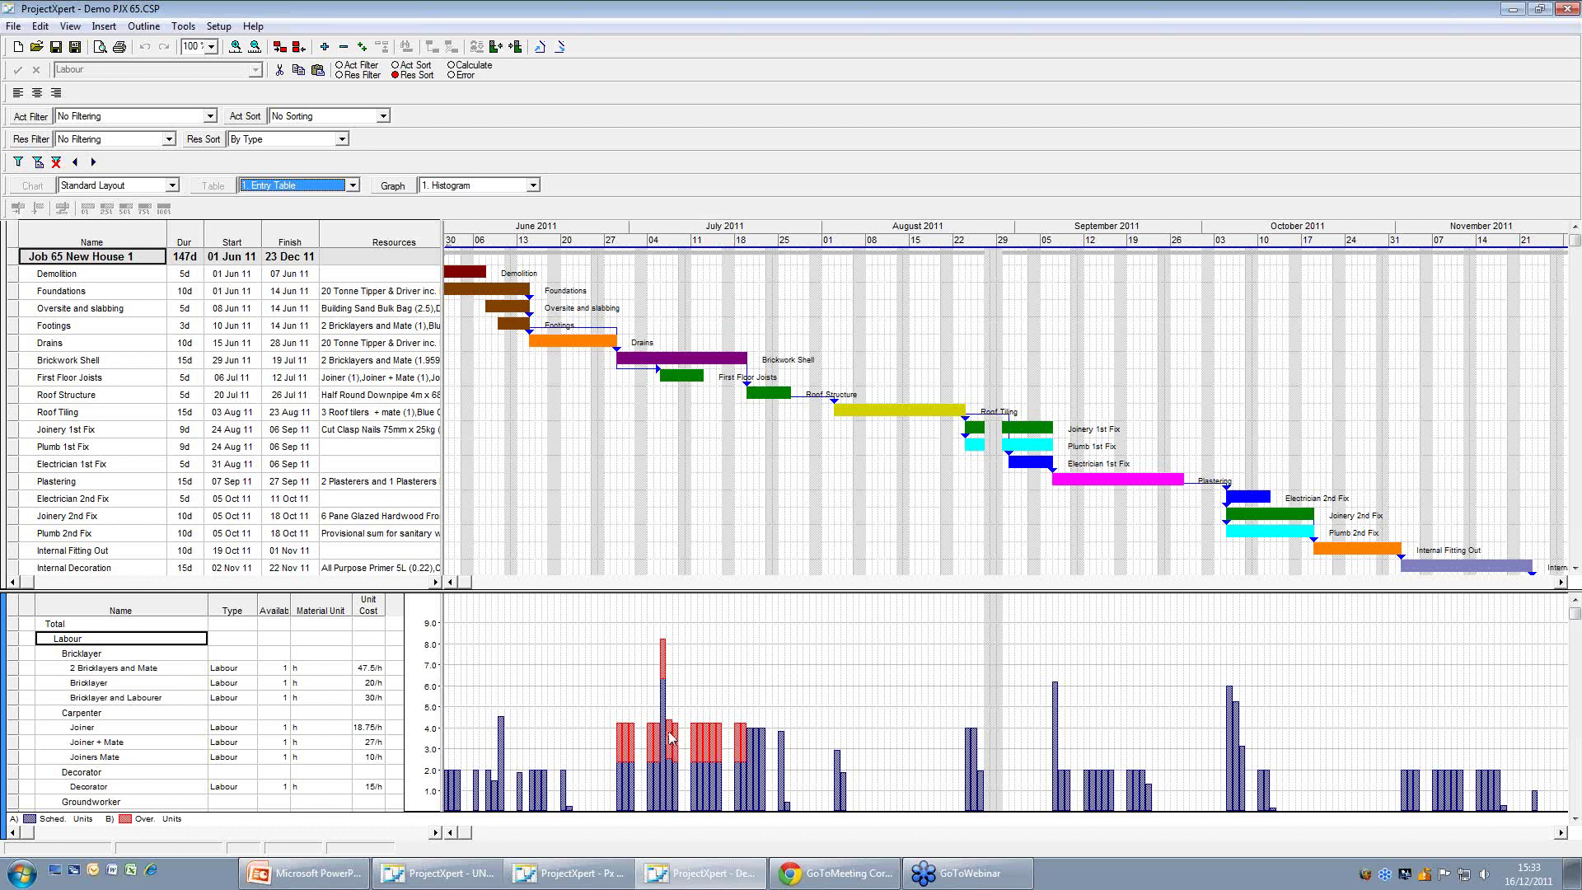
# Show the Bricklayer group's histogram, compare the Brickwork Shell activity in the Resource Units and Progress tables, and return to the Entry Table.
pyautogui.click(89, 653)
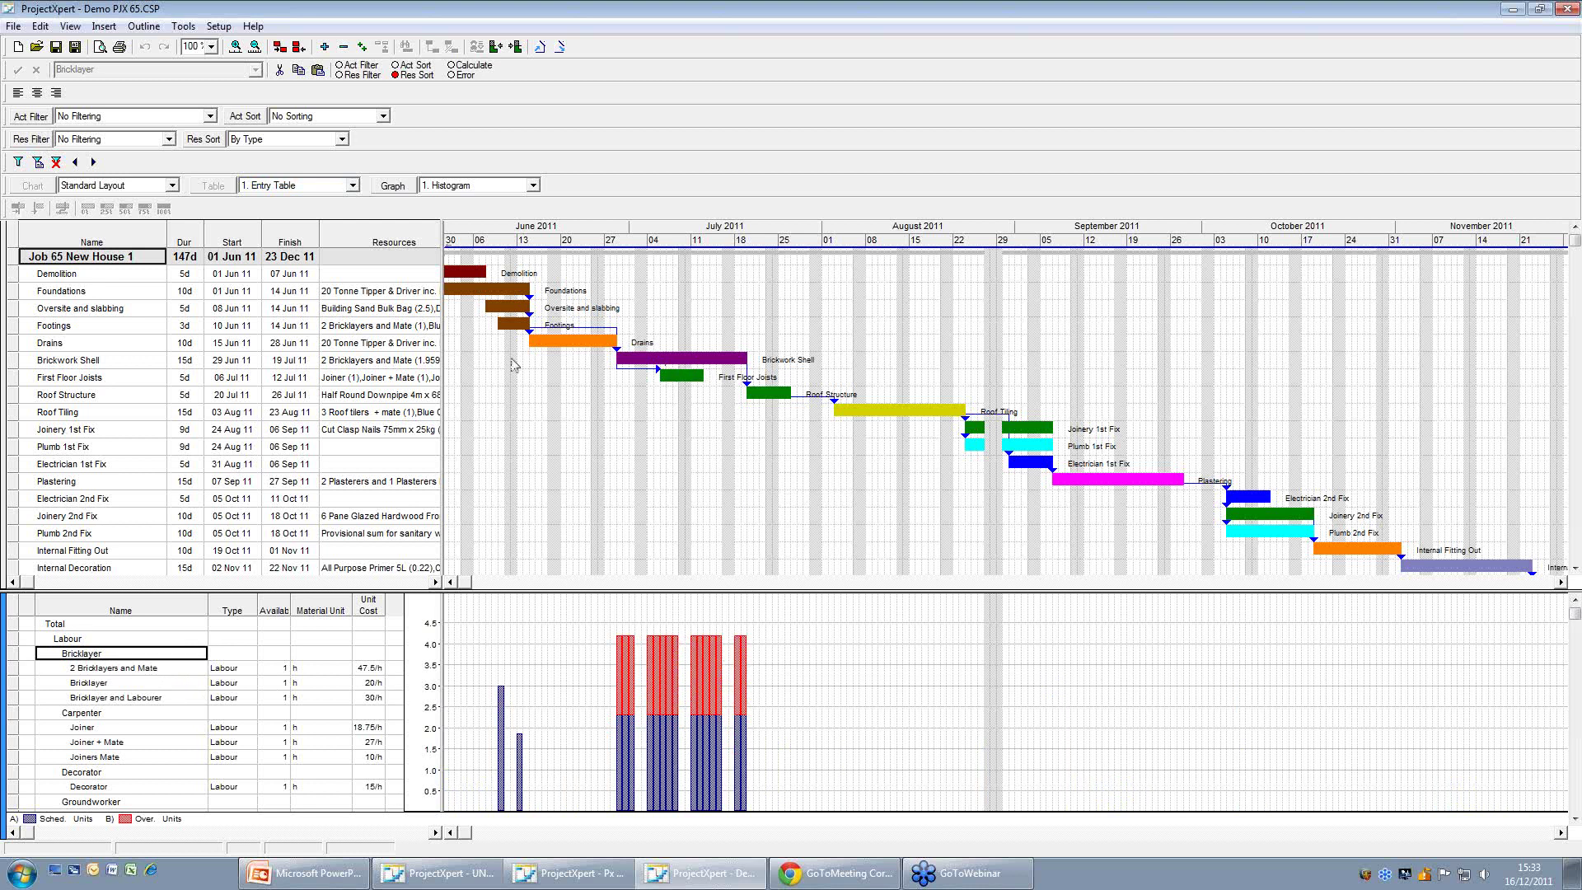
pyautogui.moveTo(82, 359); pyautogui.dragTo(694, 673)
pyautogui.moveTo(363, 515); pyautogui.dragTo(638, 424)
pyautogui.click(353, 187)
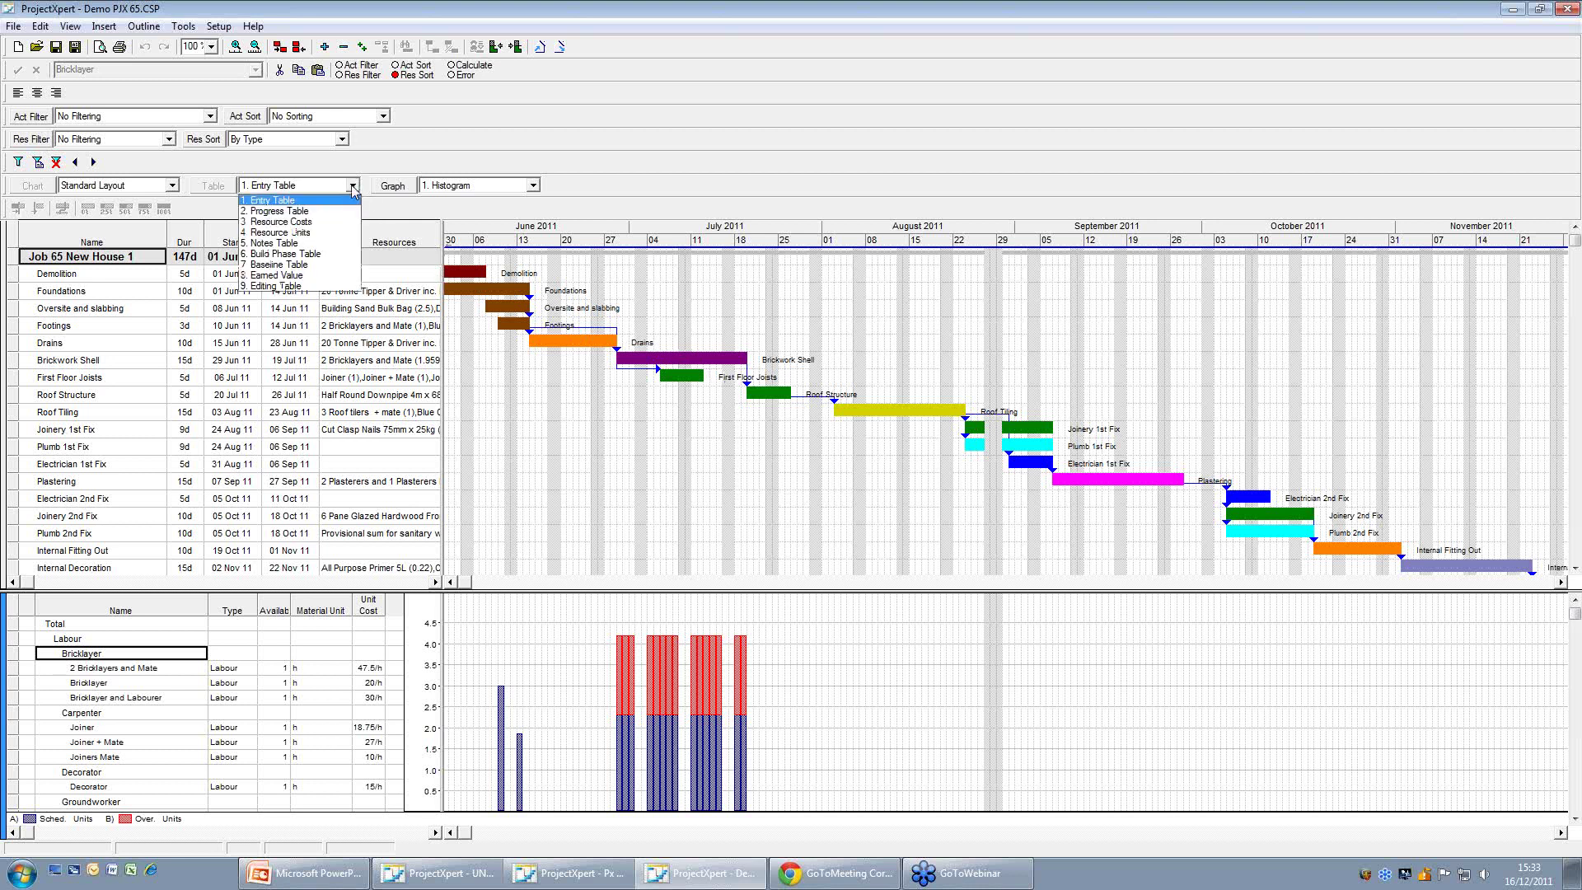
pyautogui.click(326, 231)
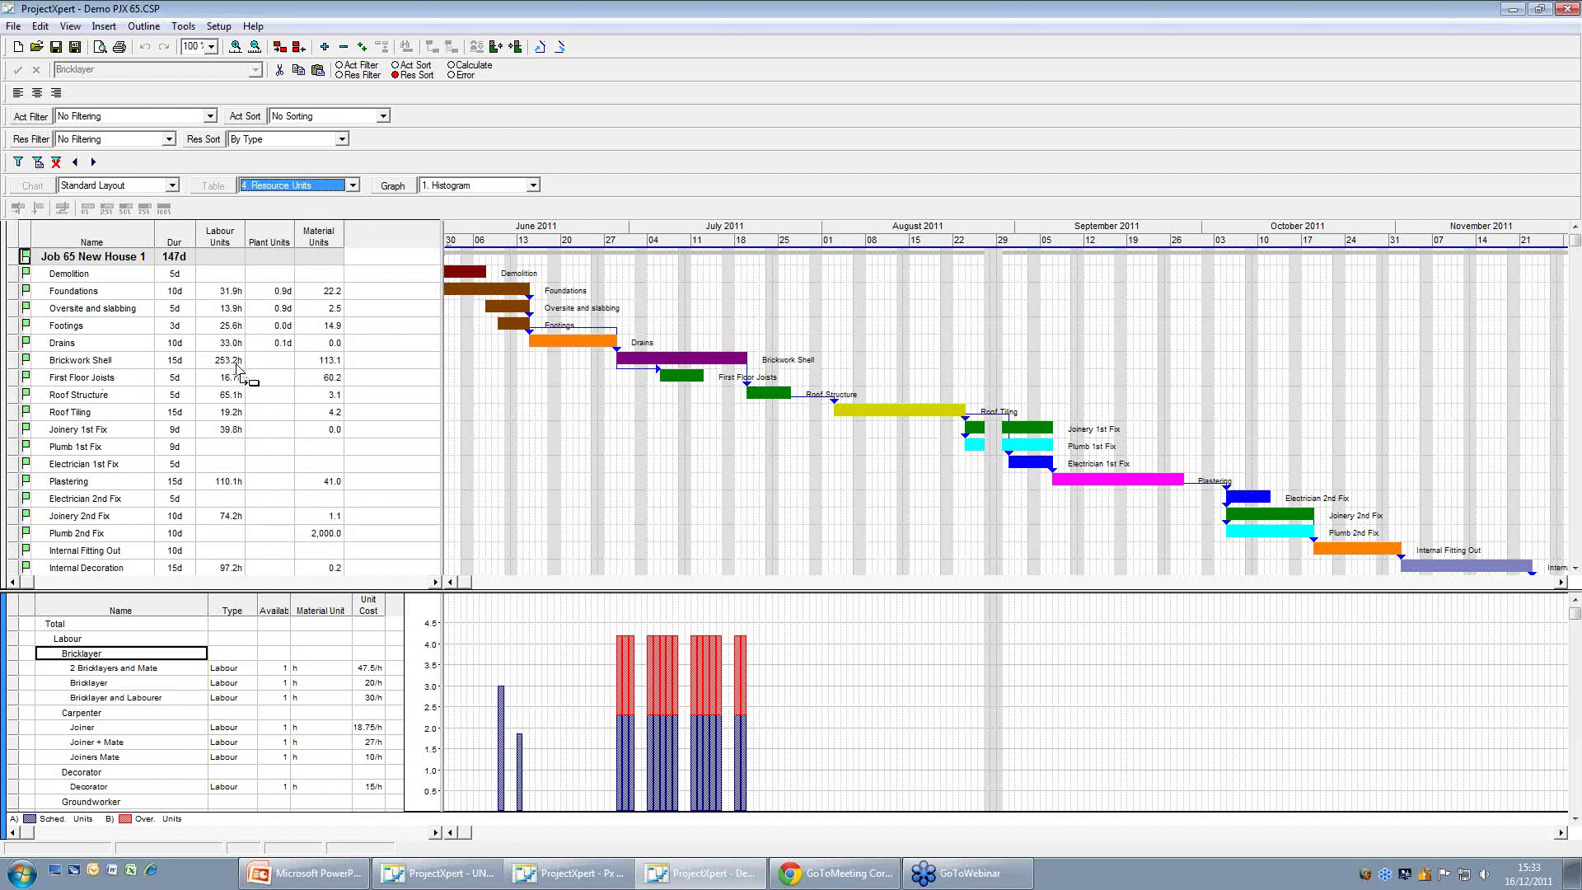
pyautogui.moveTo(233, 370); pyautogui.dragTo(236, 363)
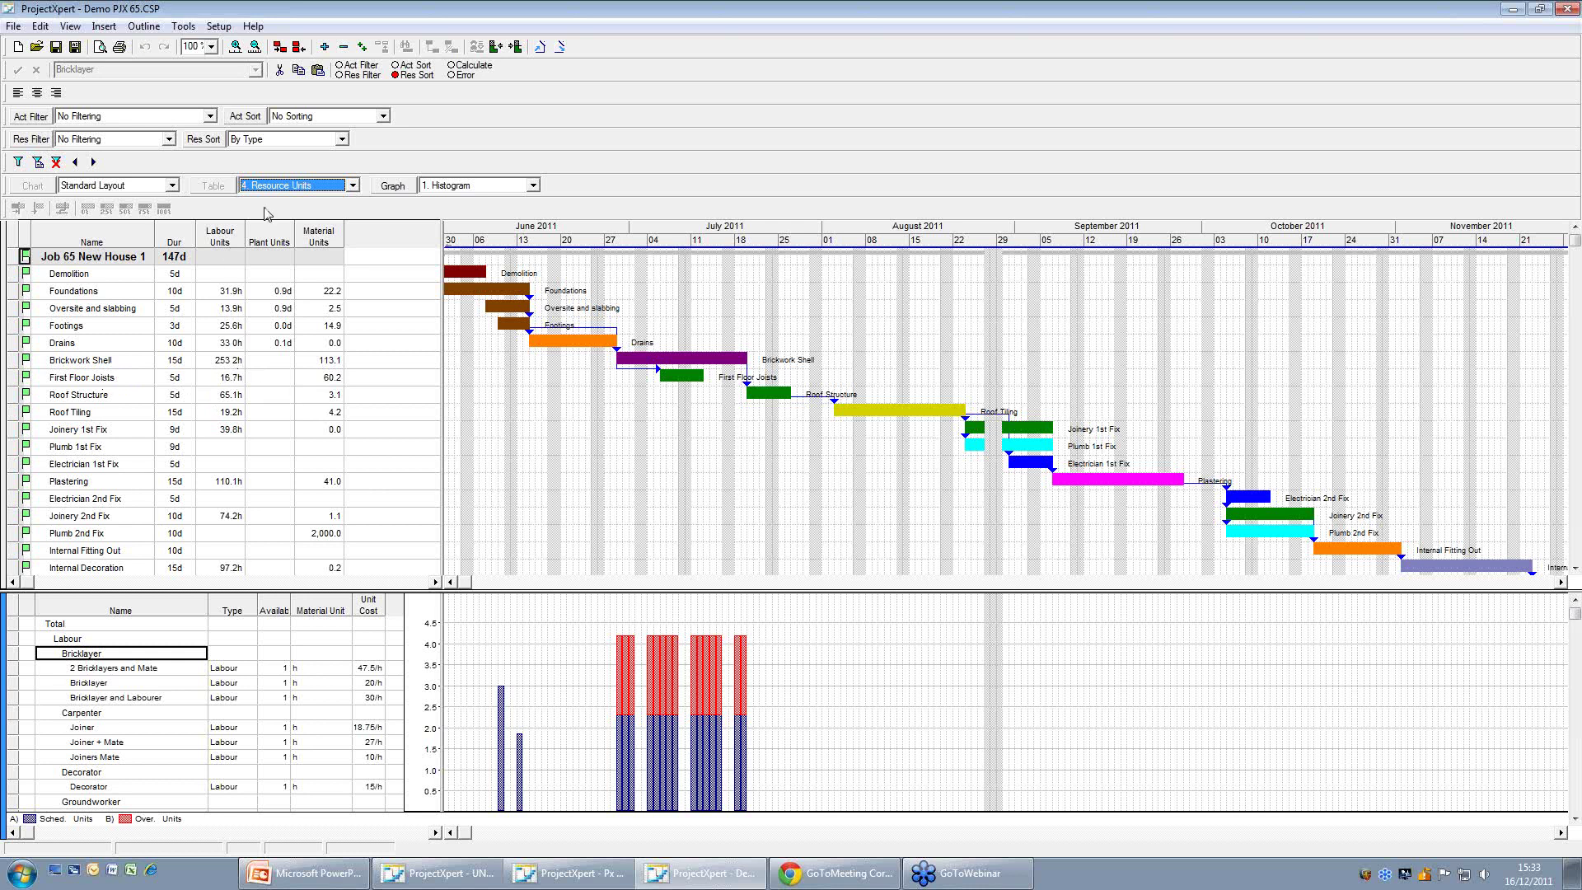
pyautogui.click(352, 185)
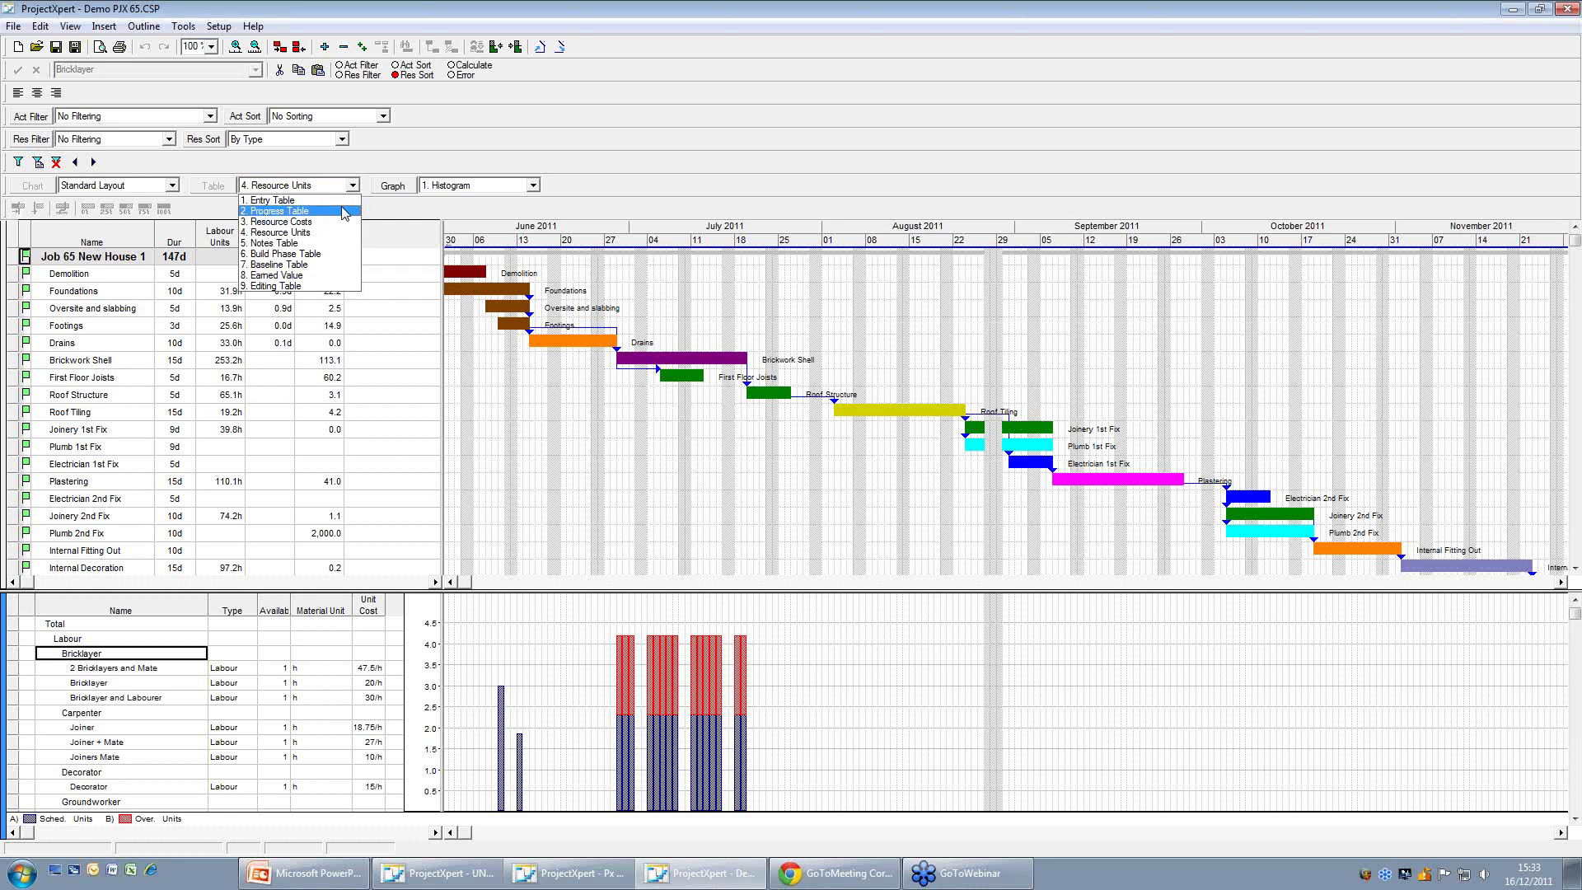
pyautogui.click(344, 212)
pyautogui.click(352, 186)
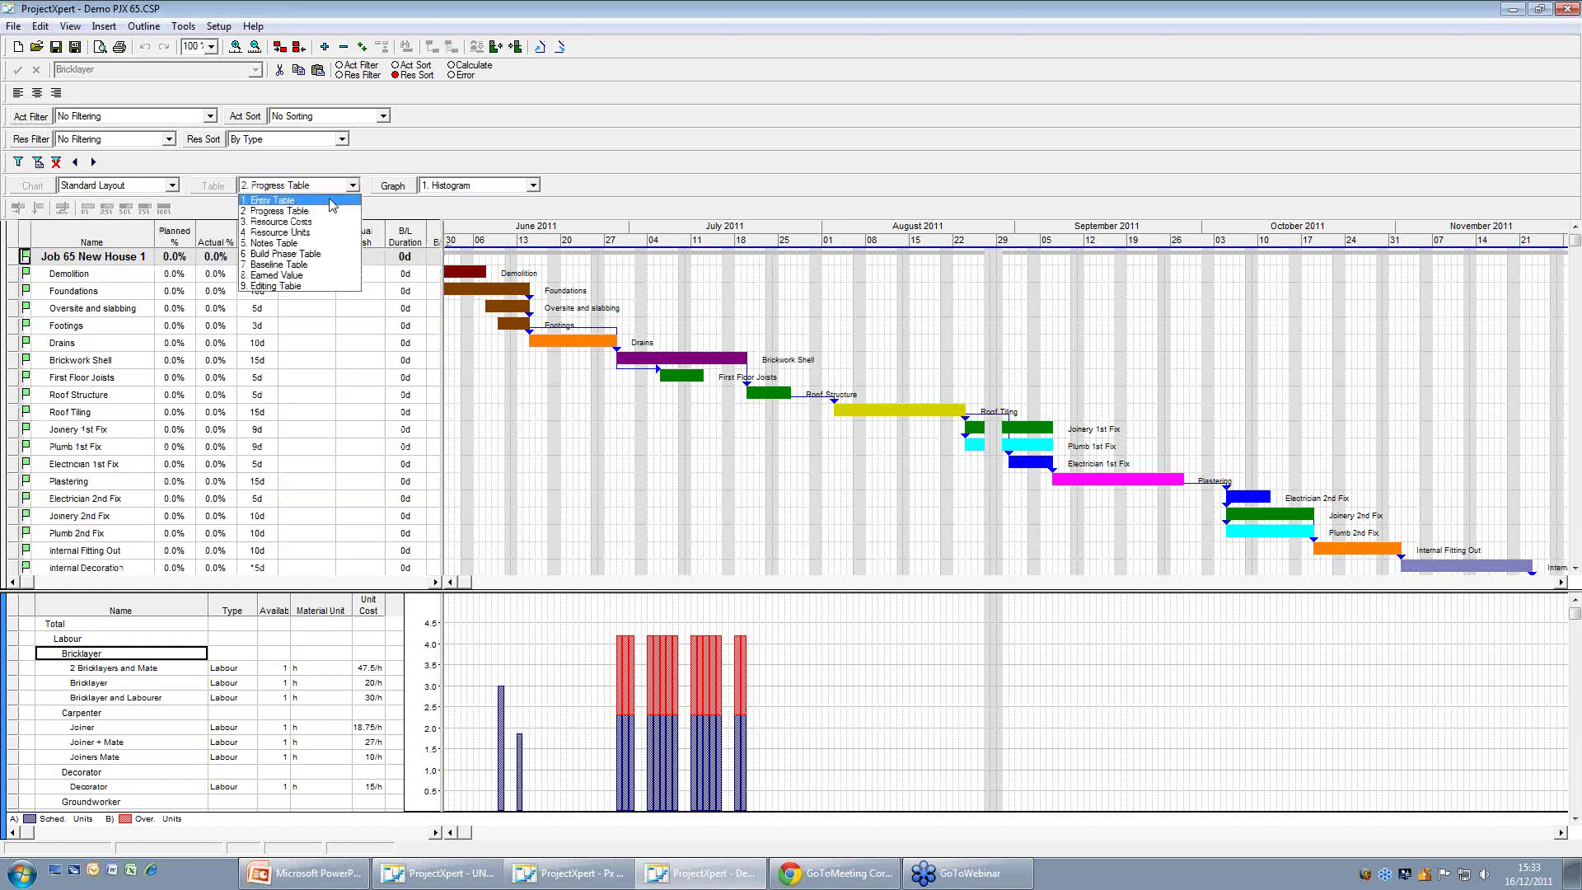
pyautogui.click(330, 201)
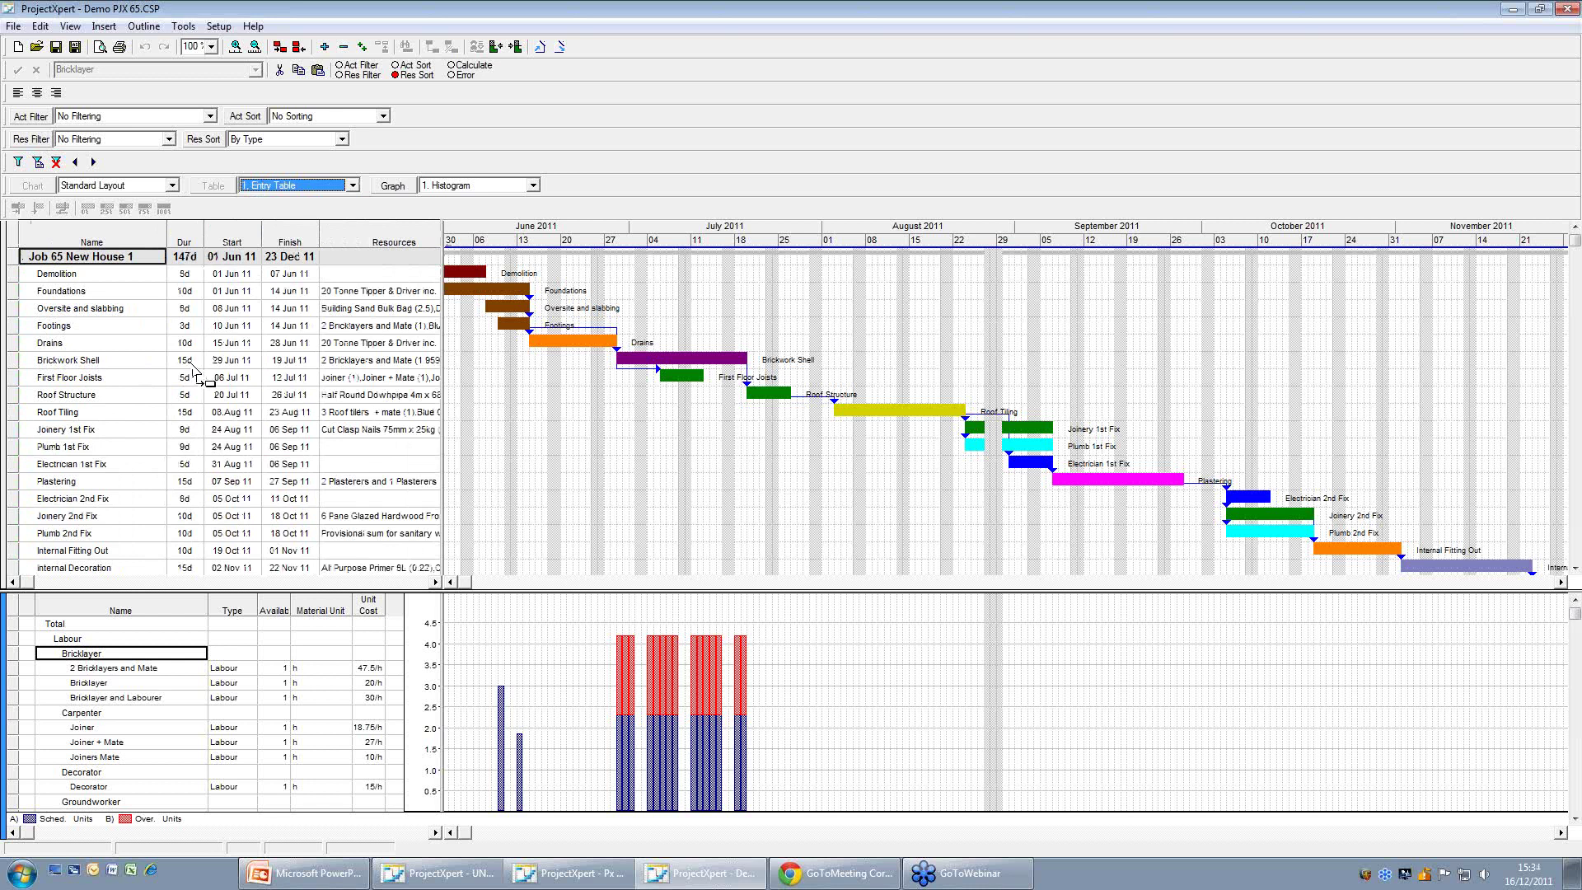
# Try a different availability for the 2 Bricklayers and Mate resource, and set it back to 1.
pyautogui.click(279, 666)
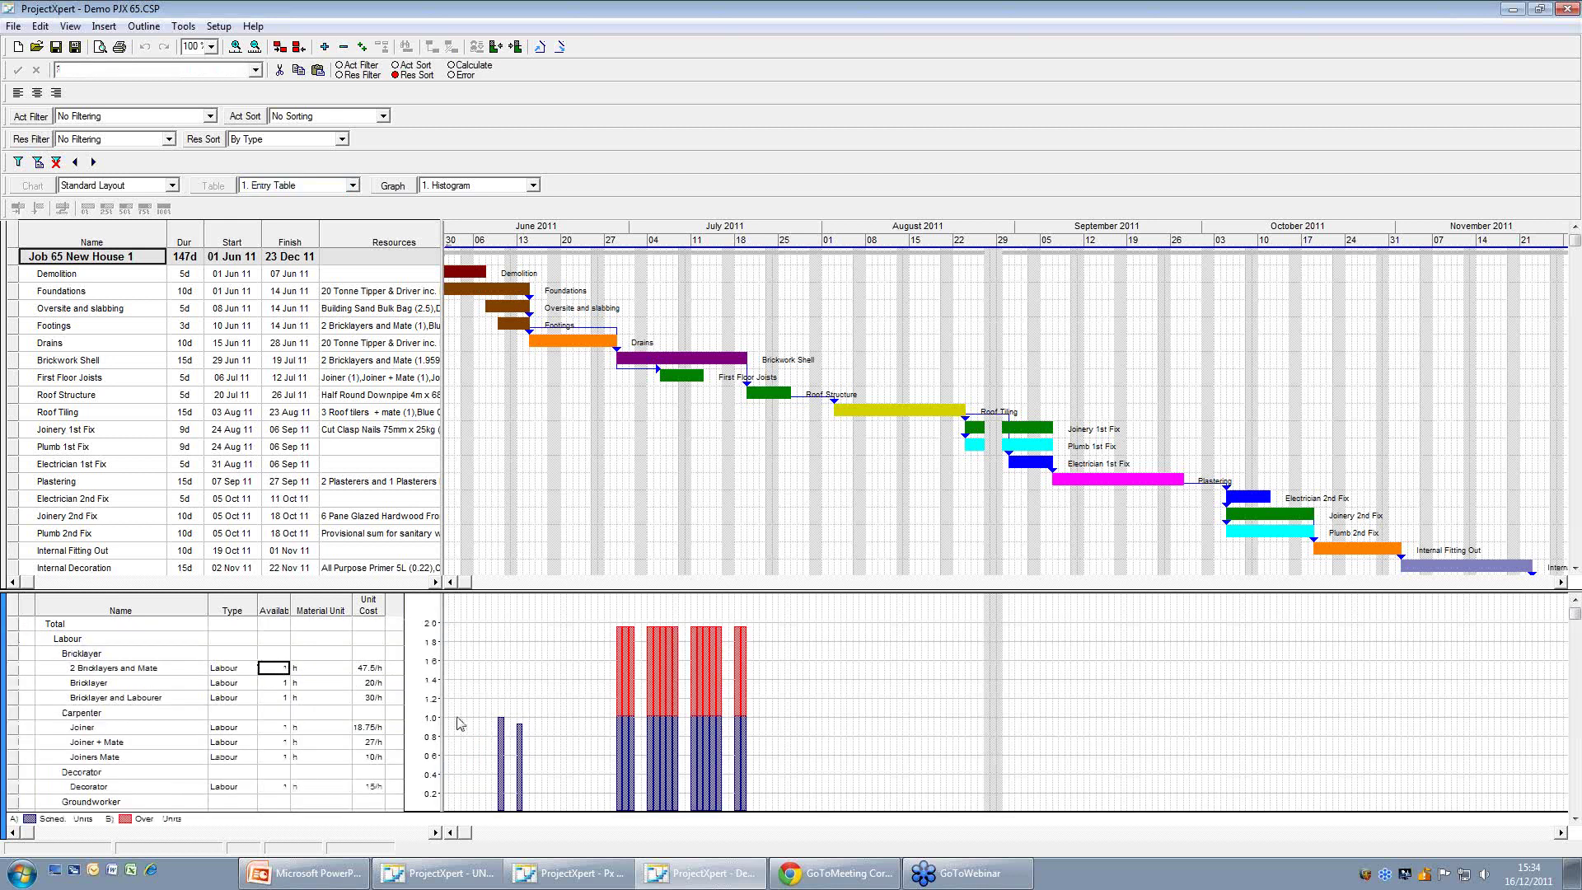
pyautogui.press('BackSpace')
pyautogui.click(332, 682)
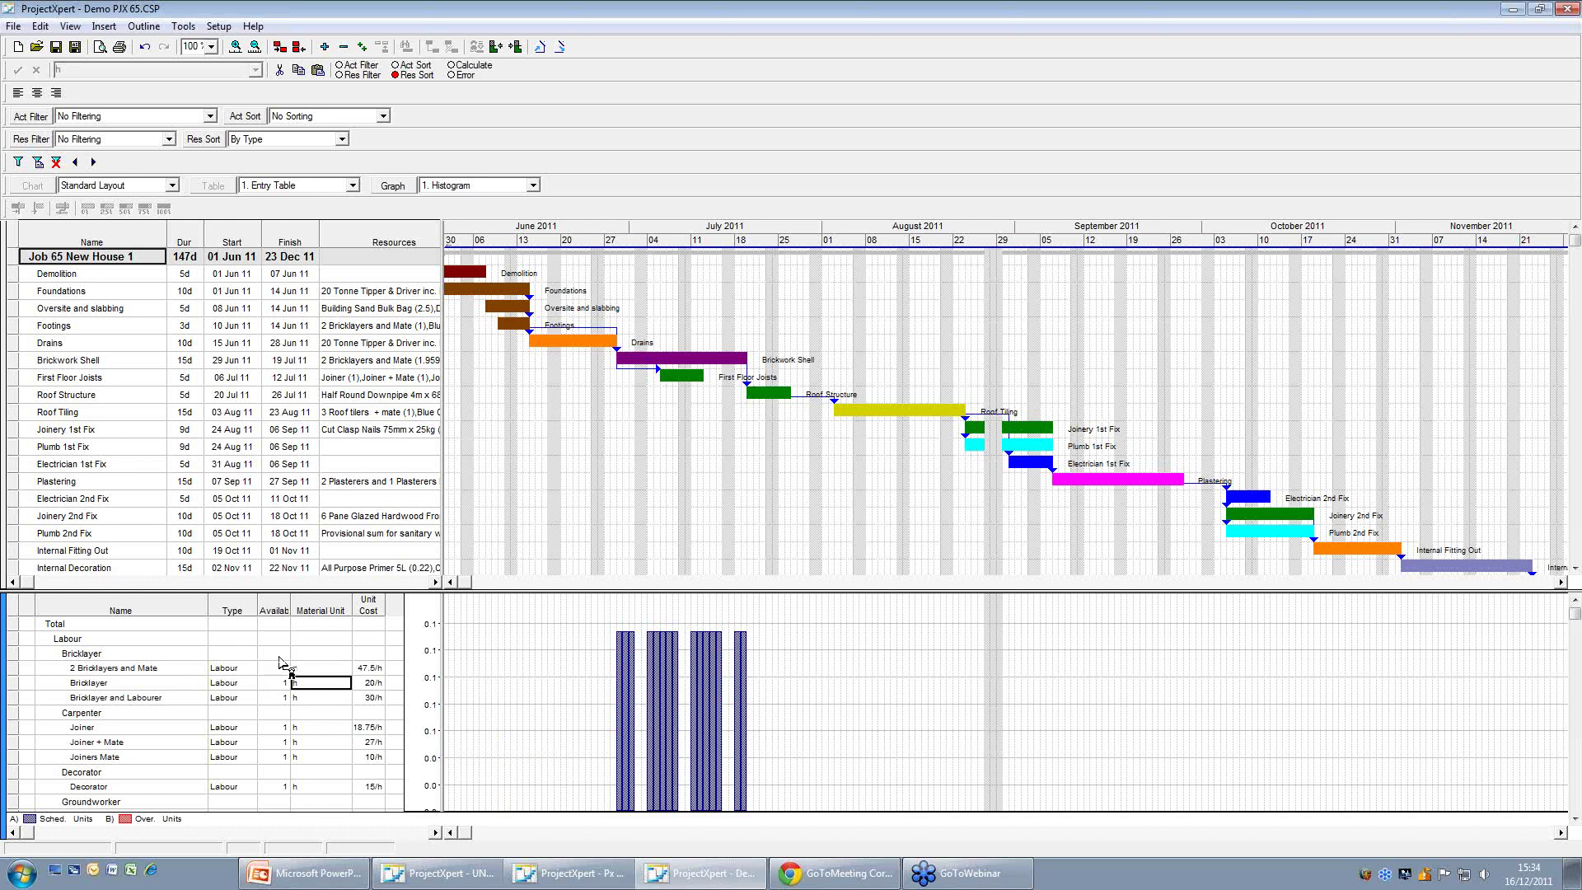
pyautogui.click(278, 667)
pyautogui.click(279, 667)
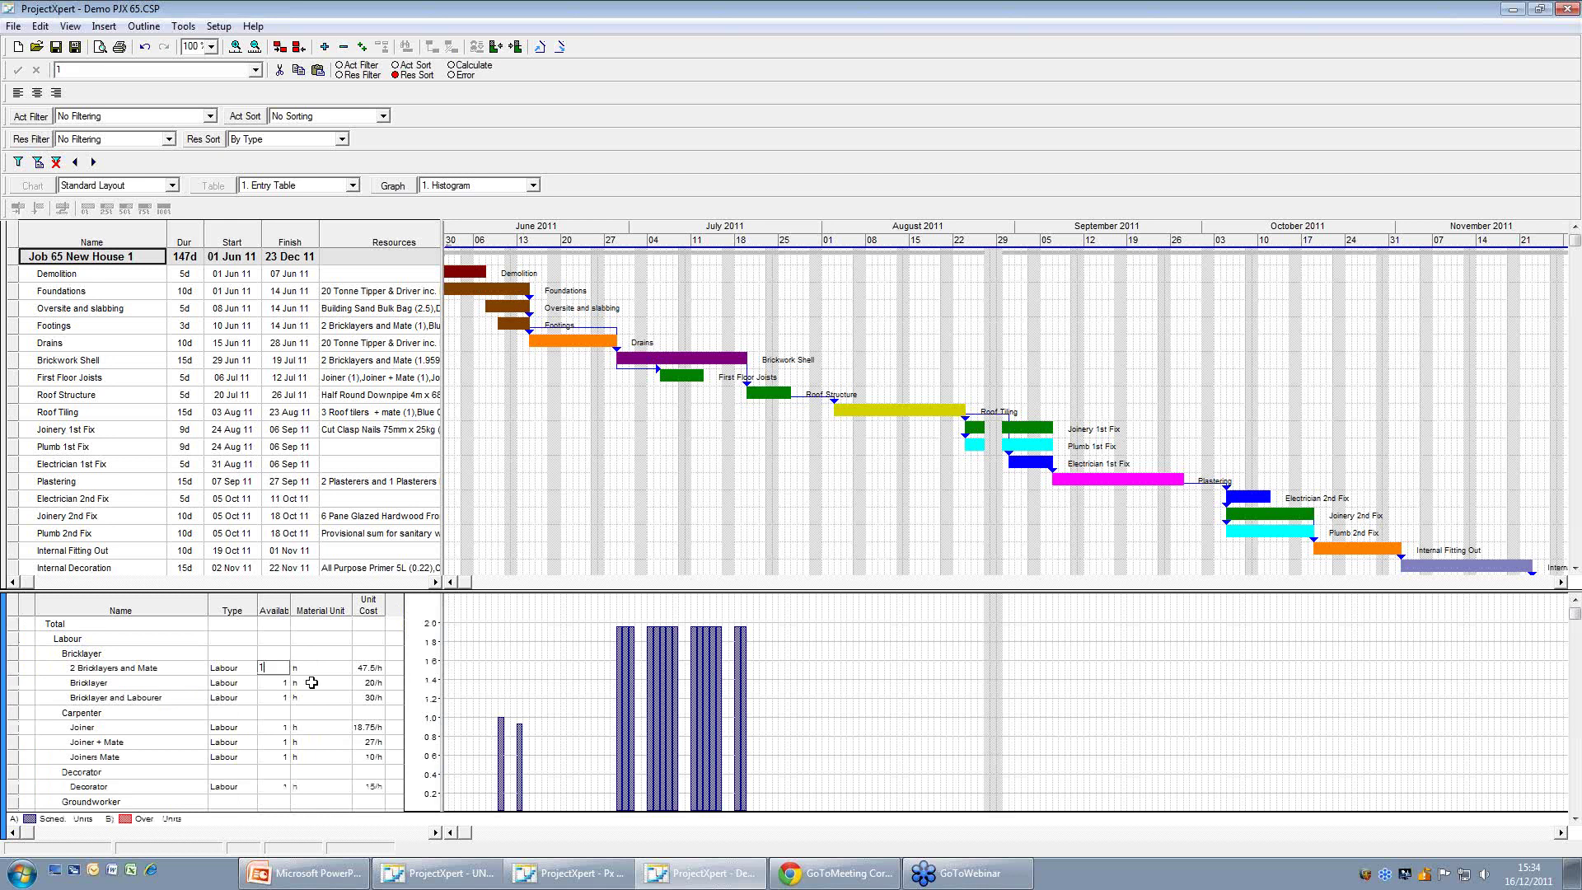
pyautogui.write('1')
pyautogui.press('Return')
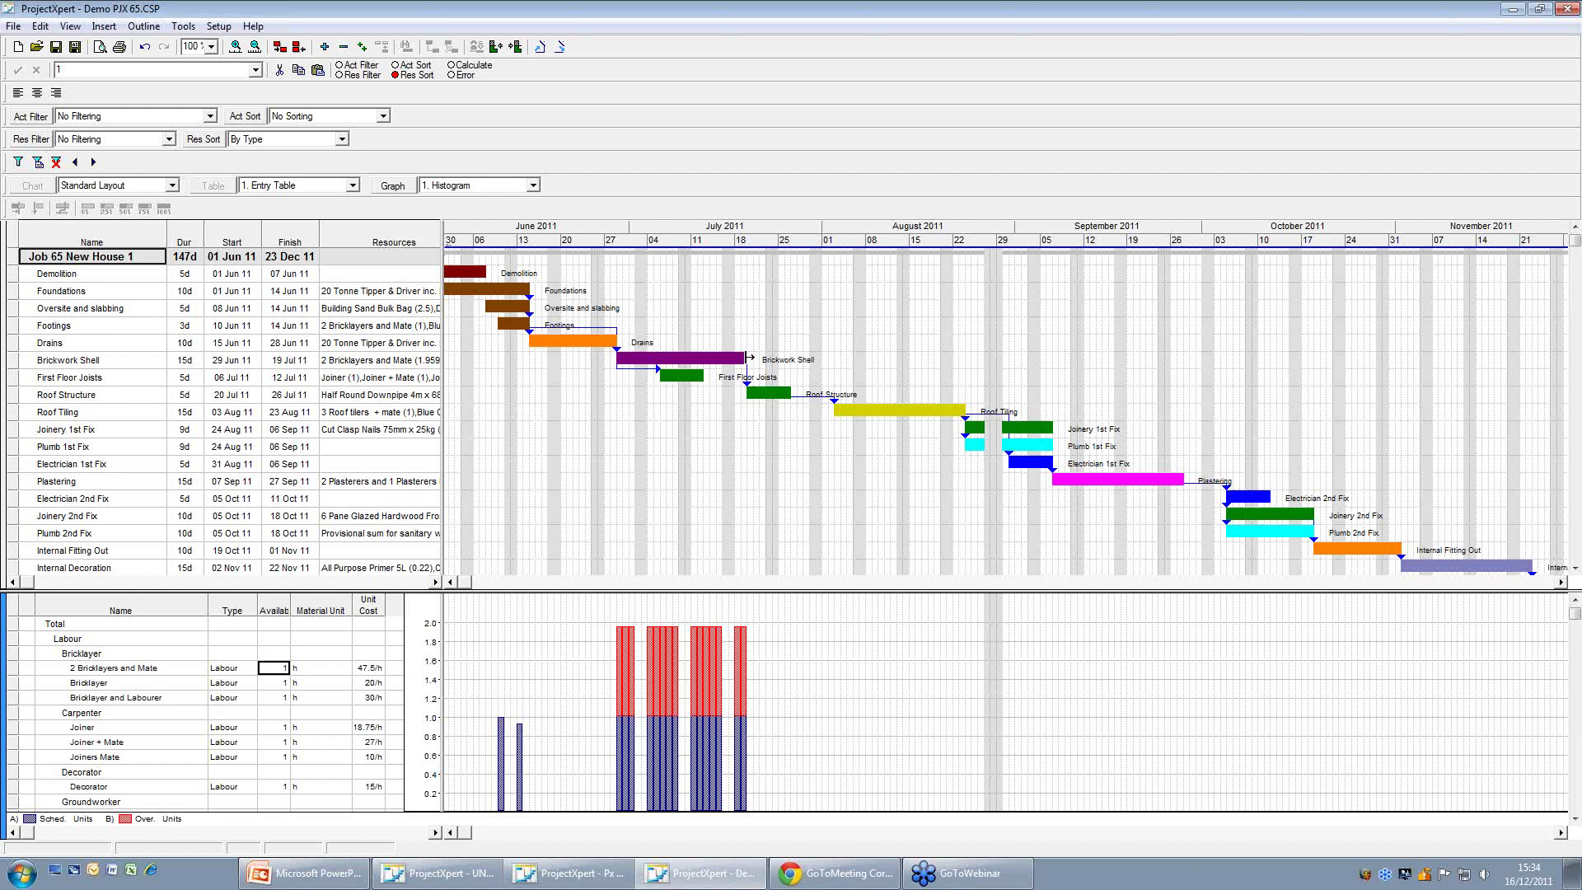
# Extend the Brickwork Shell bar to 20 days, and set the activity's duration to 29 days.
pyautogui.click(747, 357)
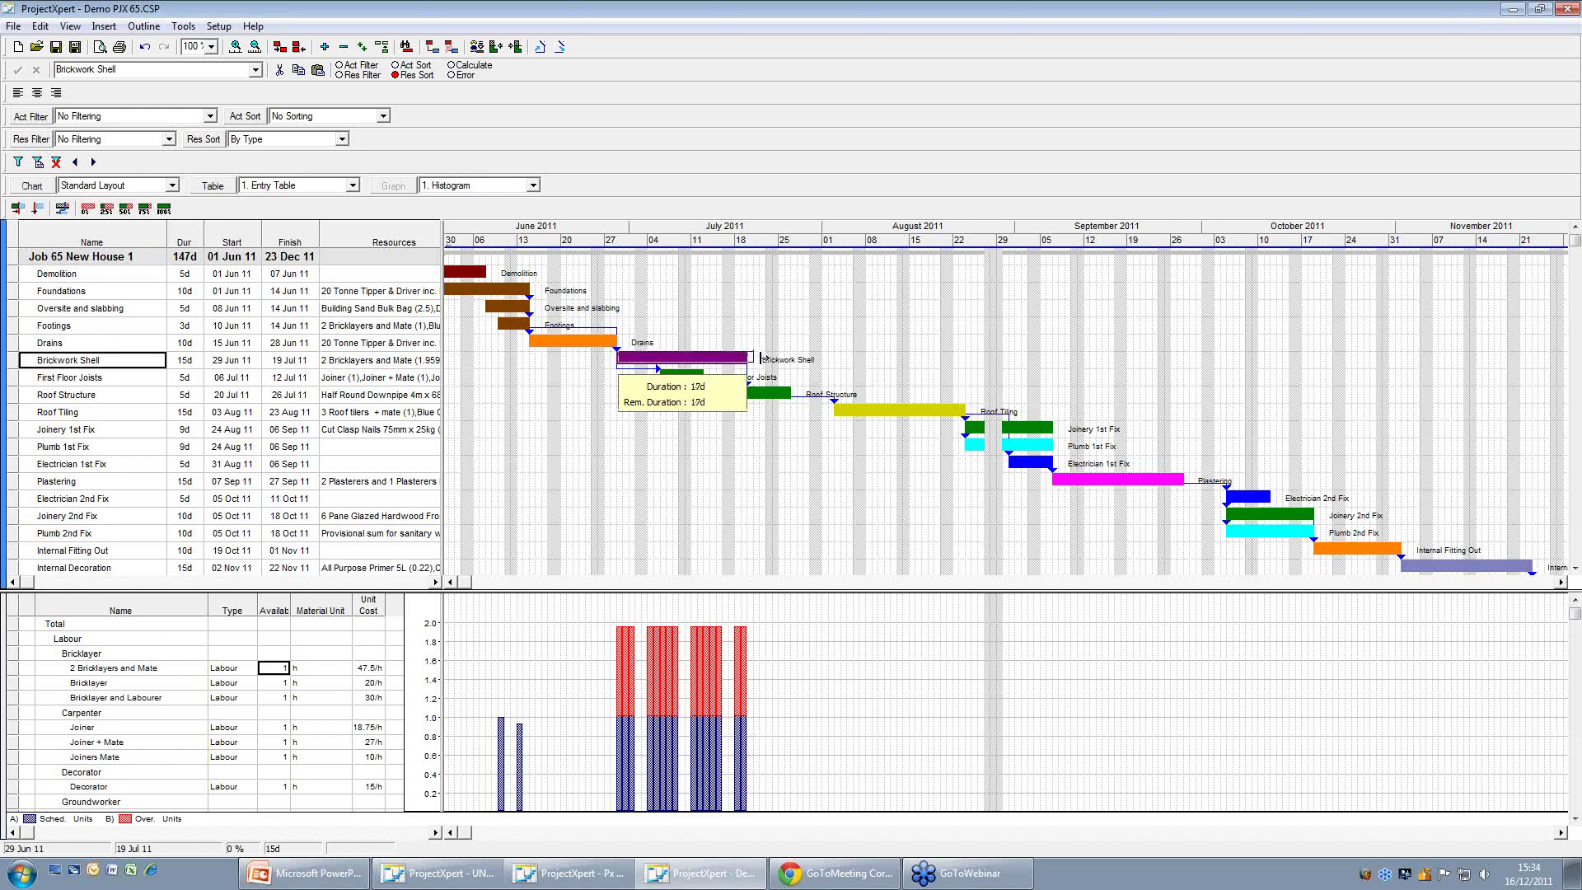
pyautogui.moveTo(761, 359); pyautogui.dragTo(799, 363)
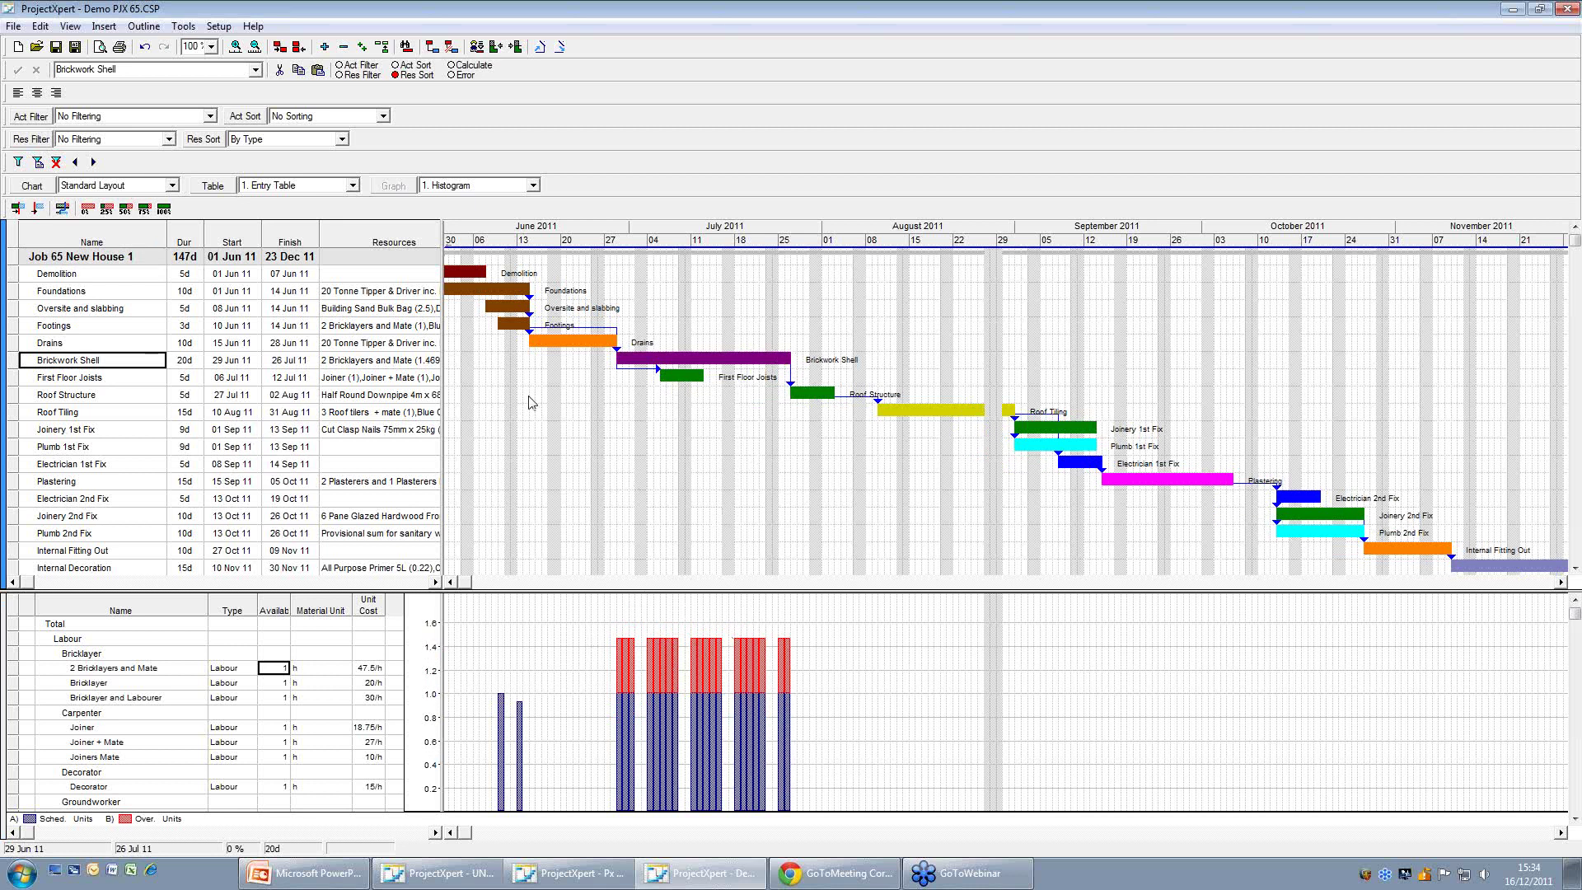
pyautogui.click(179, 359)
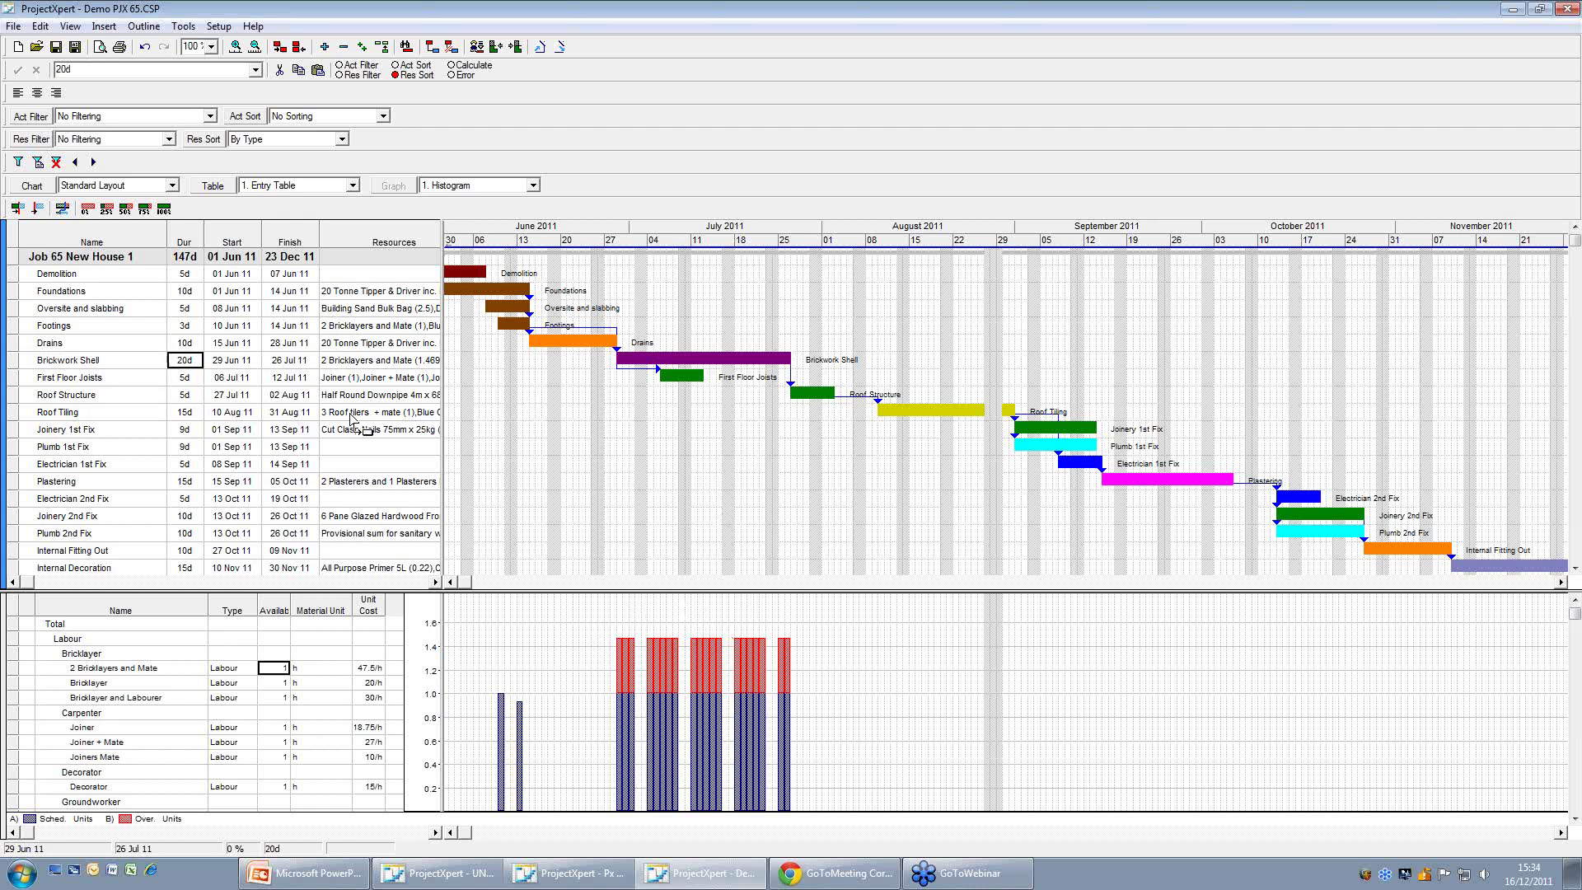
pyautogui.write('29')
pyautogui.click(188, 428)
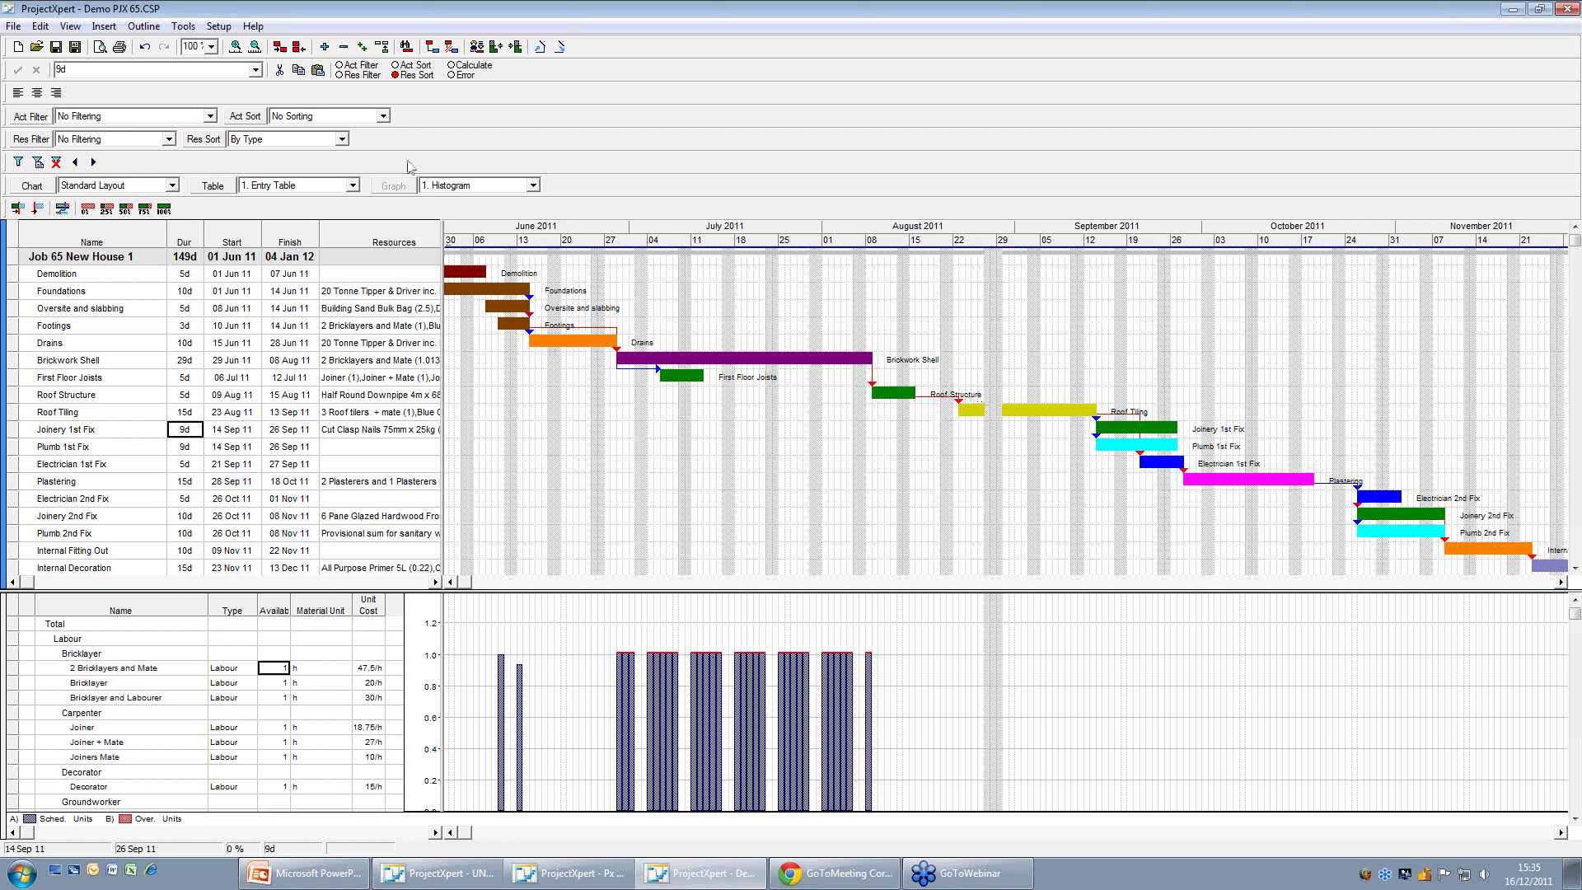
# View the programme in the Default and ProjectXpert Layout chart styles, and enlarge the programme pane slightly.
pyautogui.click(173, 186)
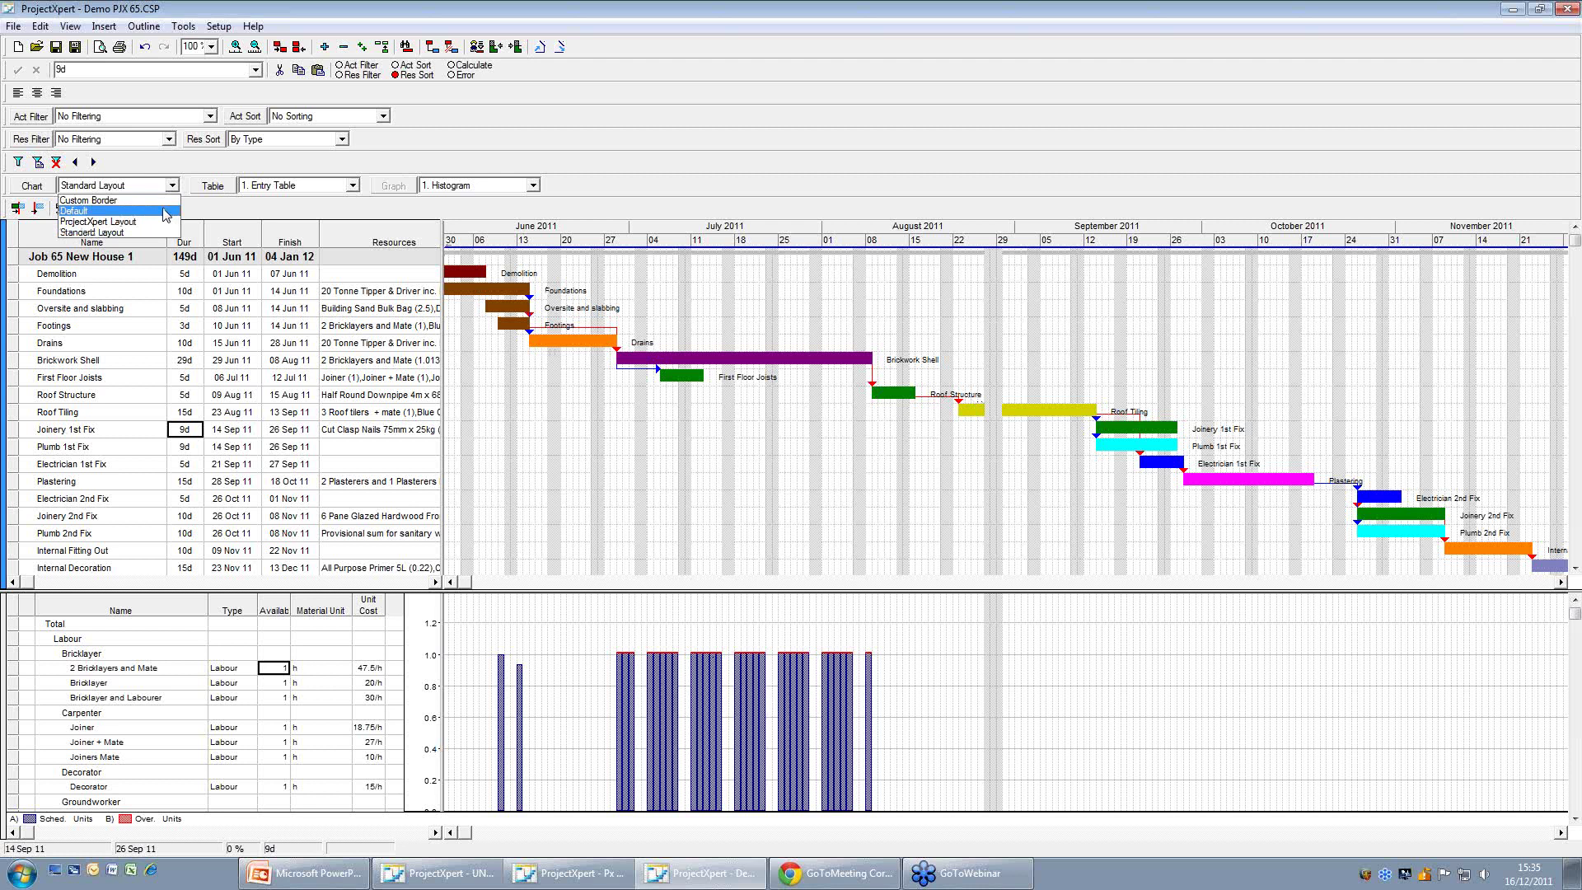
pyautogui.click(164, 211)
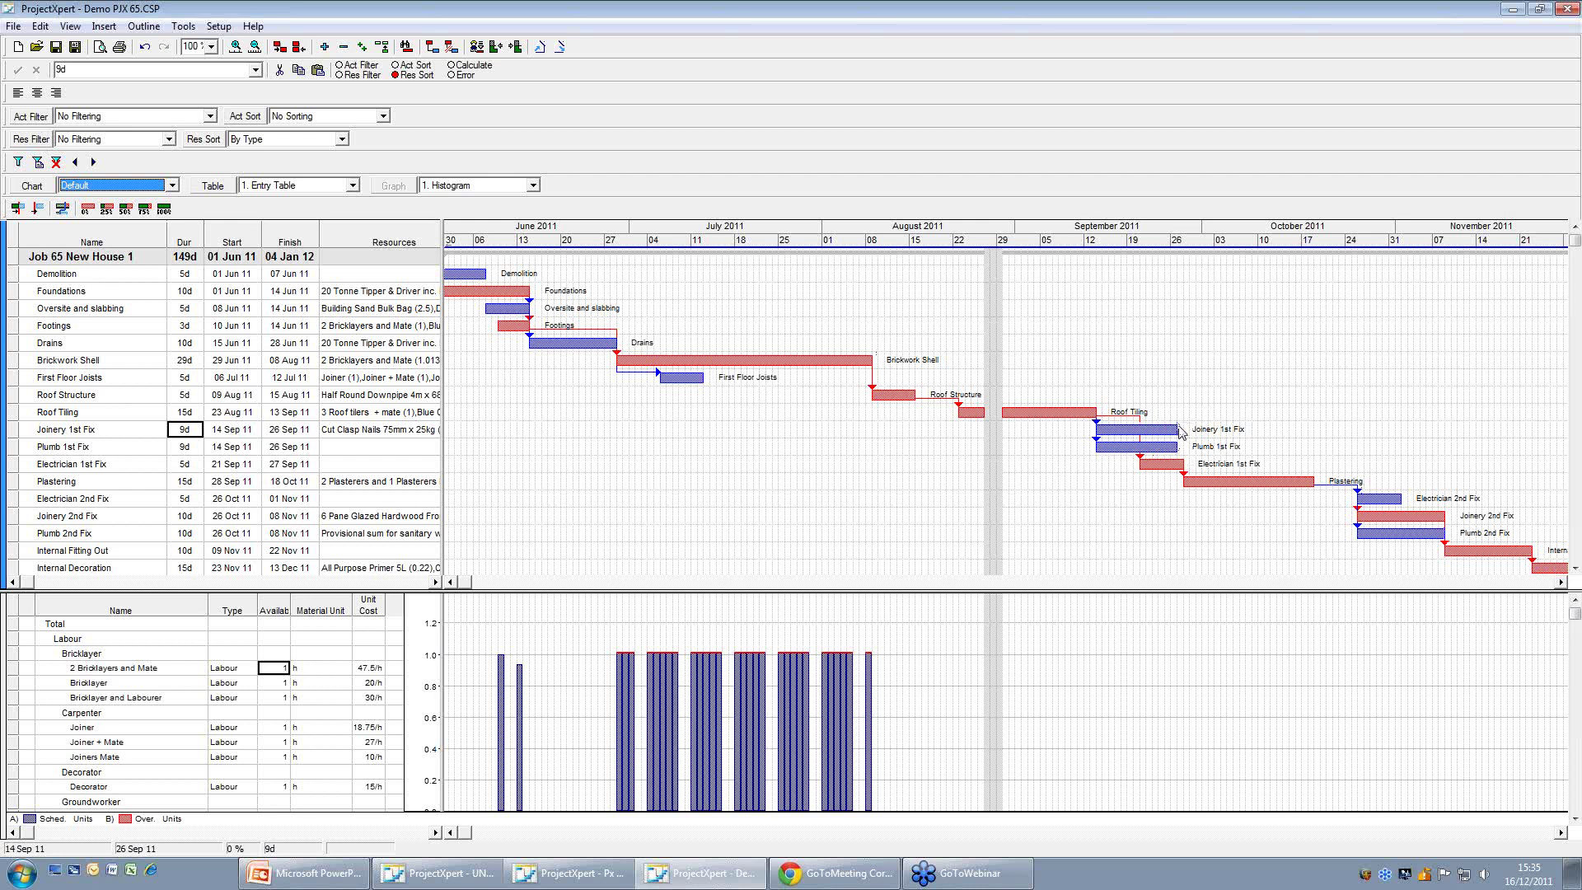
pyautogui.click(172, 185)
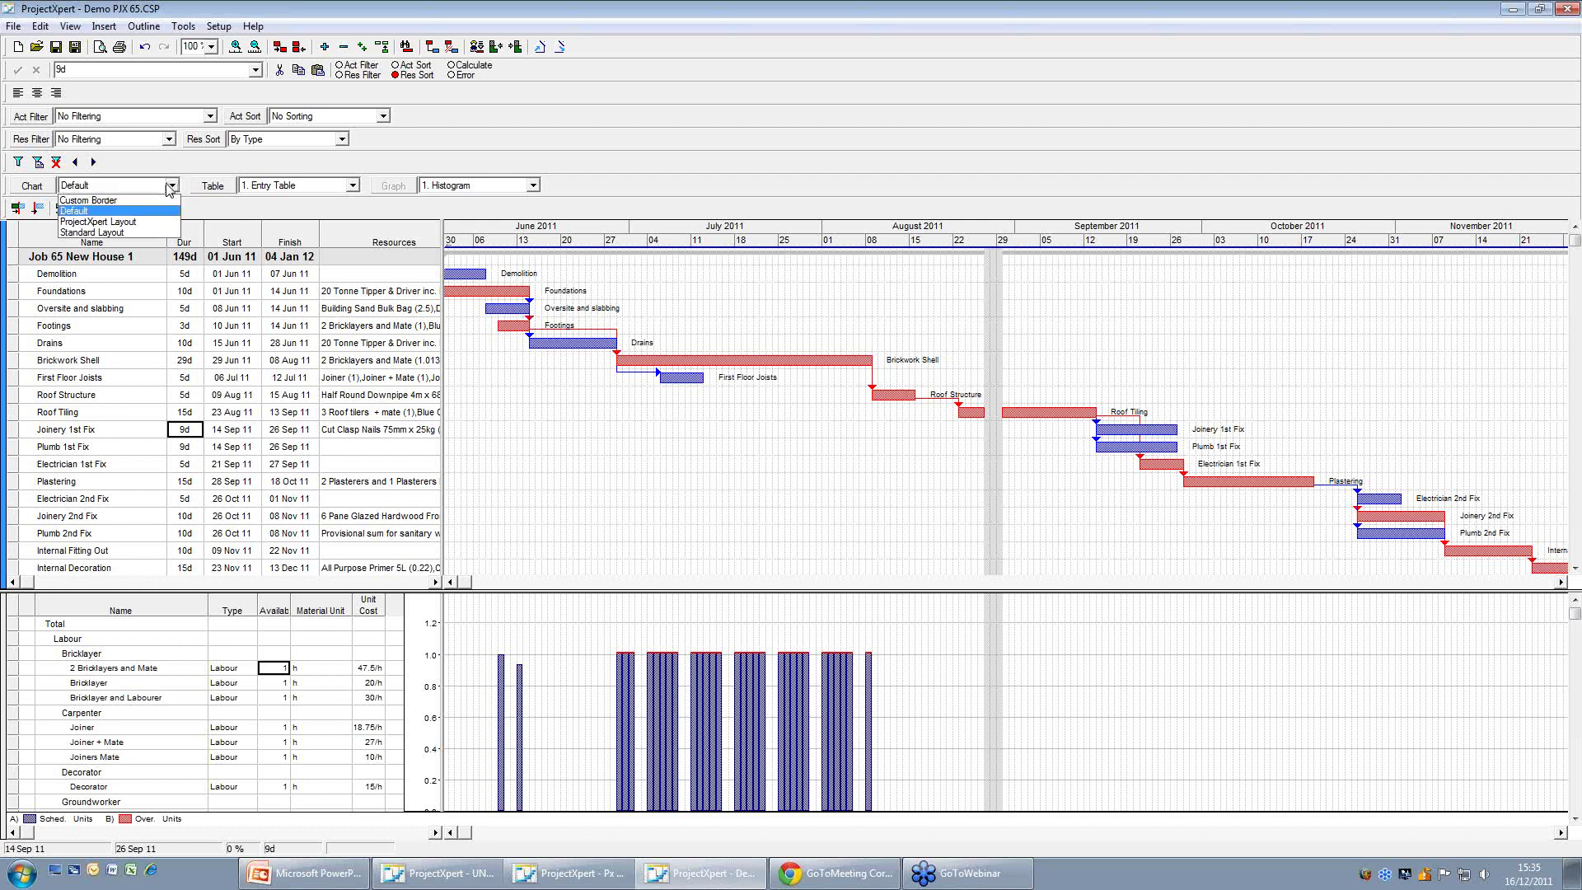
pyautogui.click(147, 222)
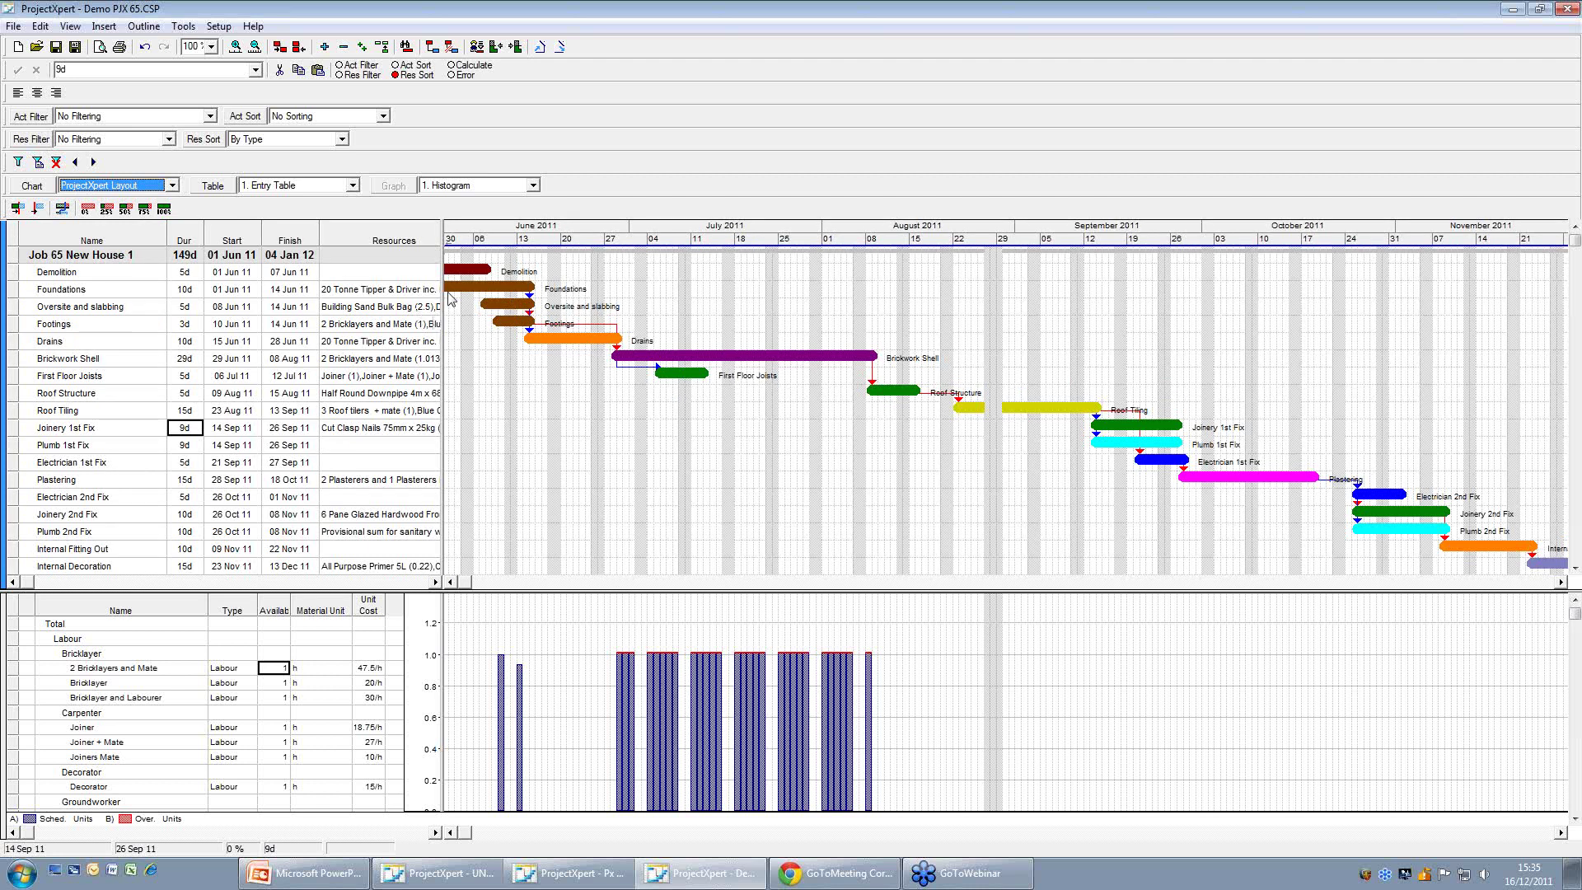
pyautogui.moveTo(503, 312); pyautogui.dragTo(492, 287)
pyautogui.moveTo(873, 590); pyautogui.dragTo(874, 621)
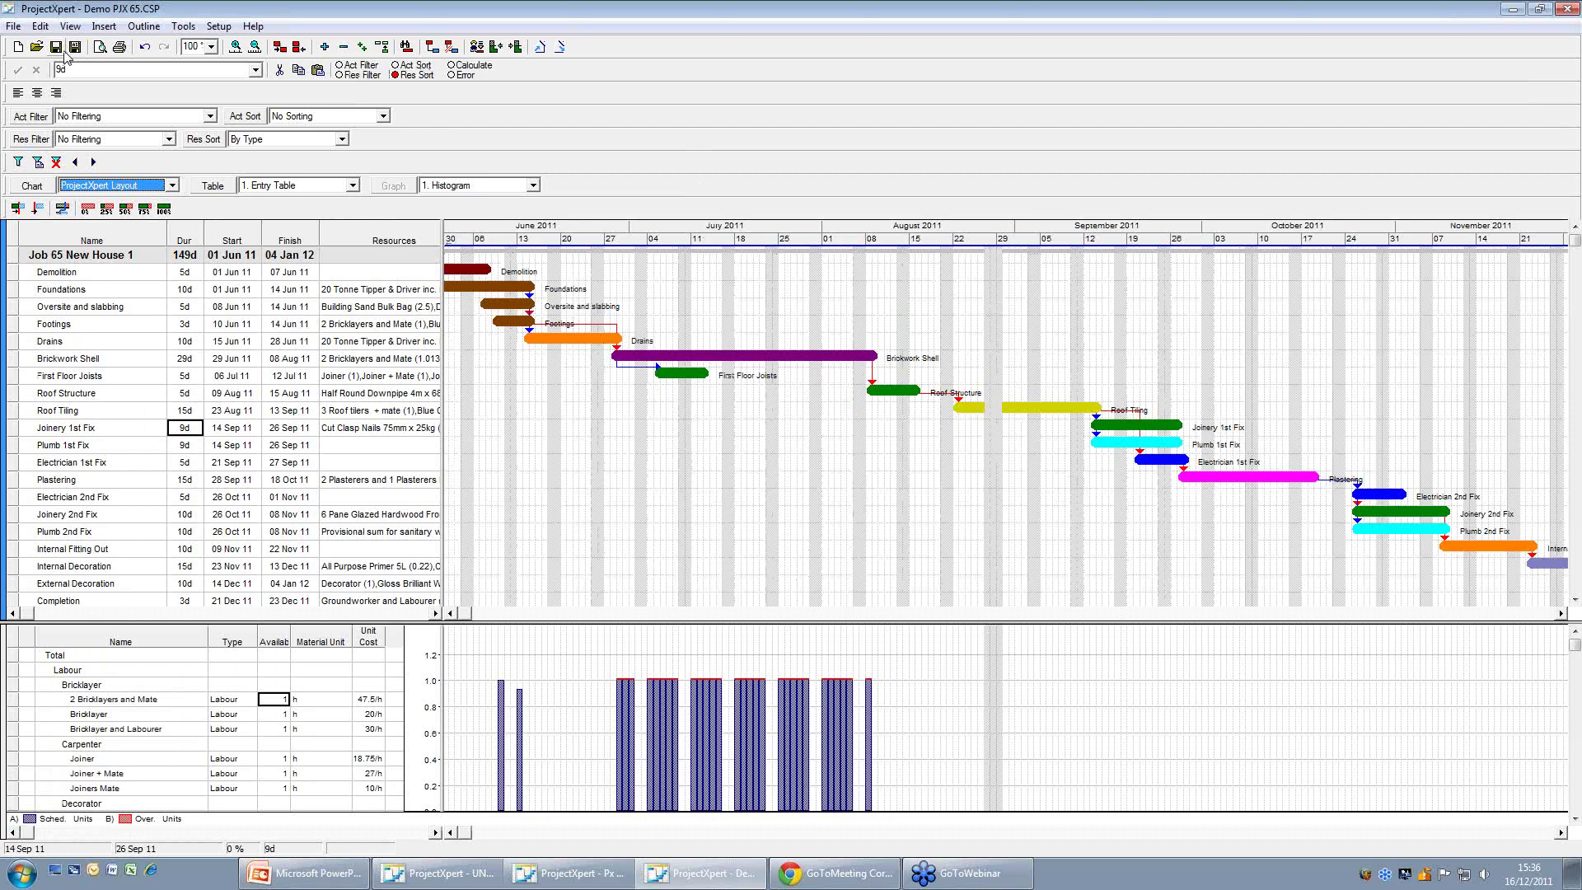
# Merge the Job66 New House 2 project into the current programme, merging its new resources and calendars into the current list.
pyautogui.click(15, 27)
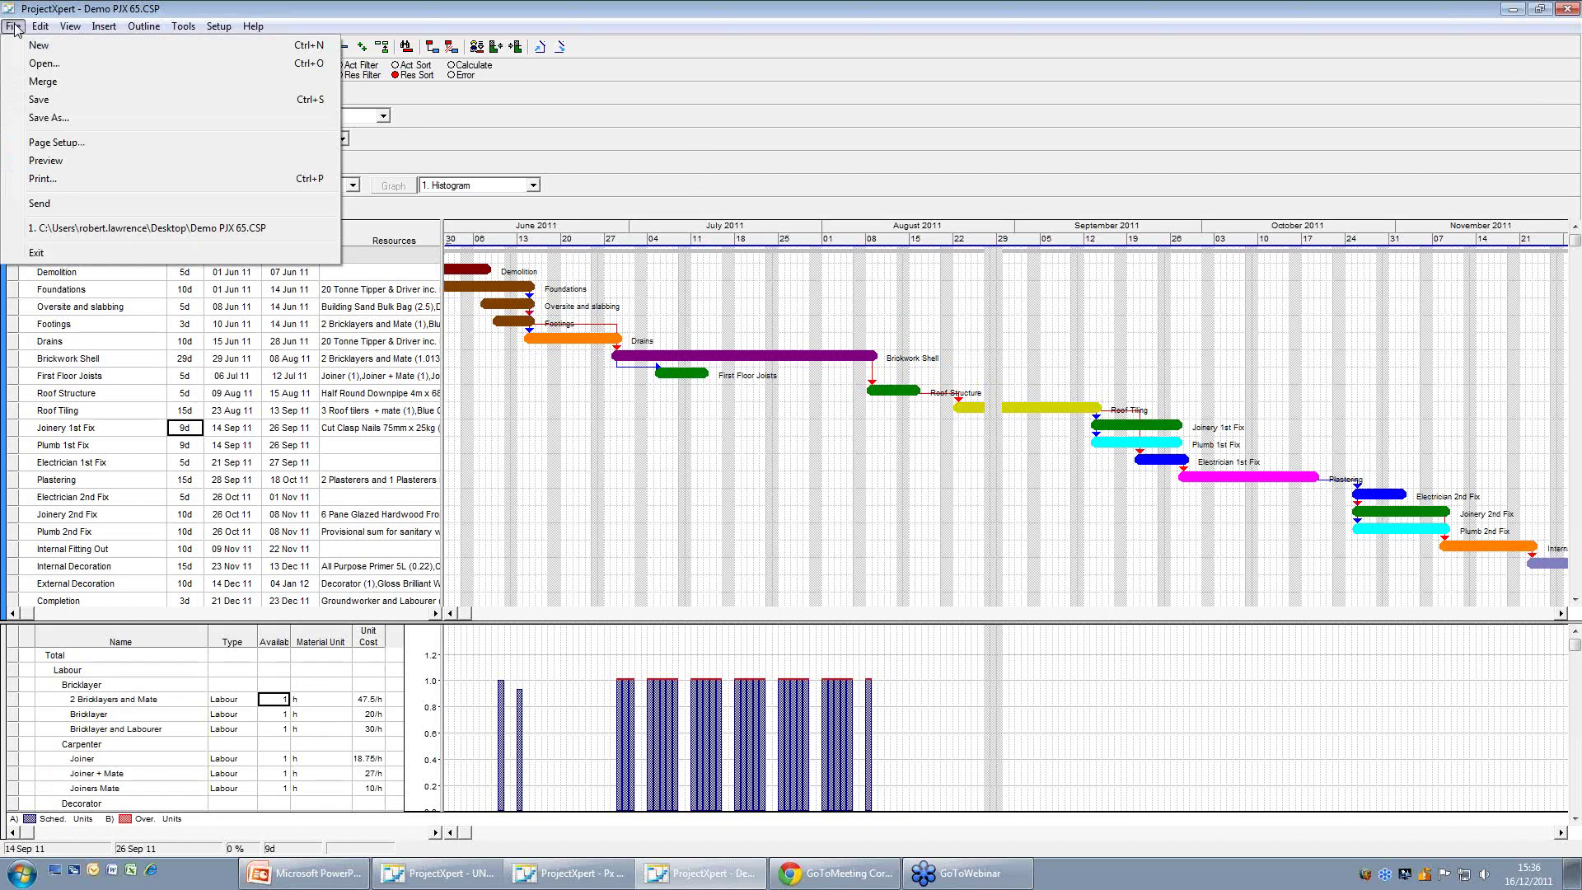
pyautogui.click(34, 83)
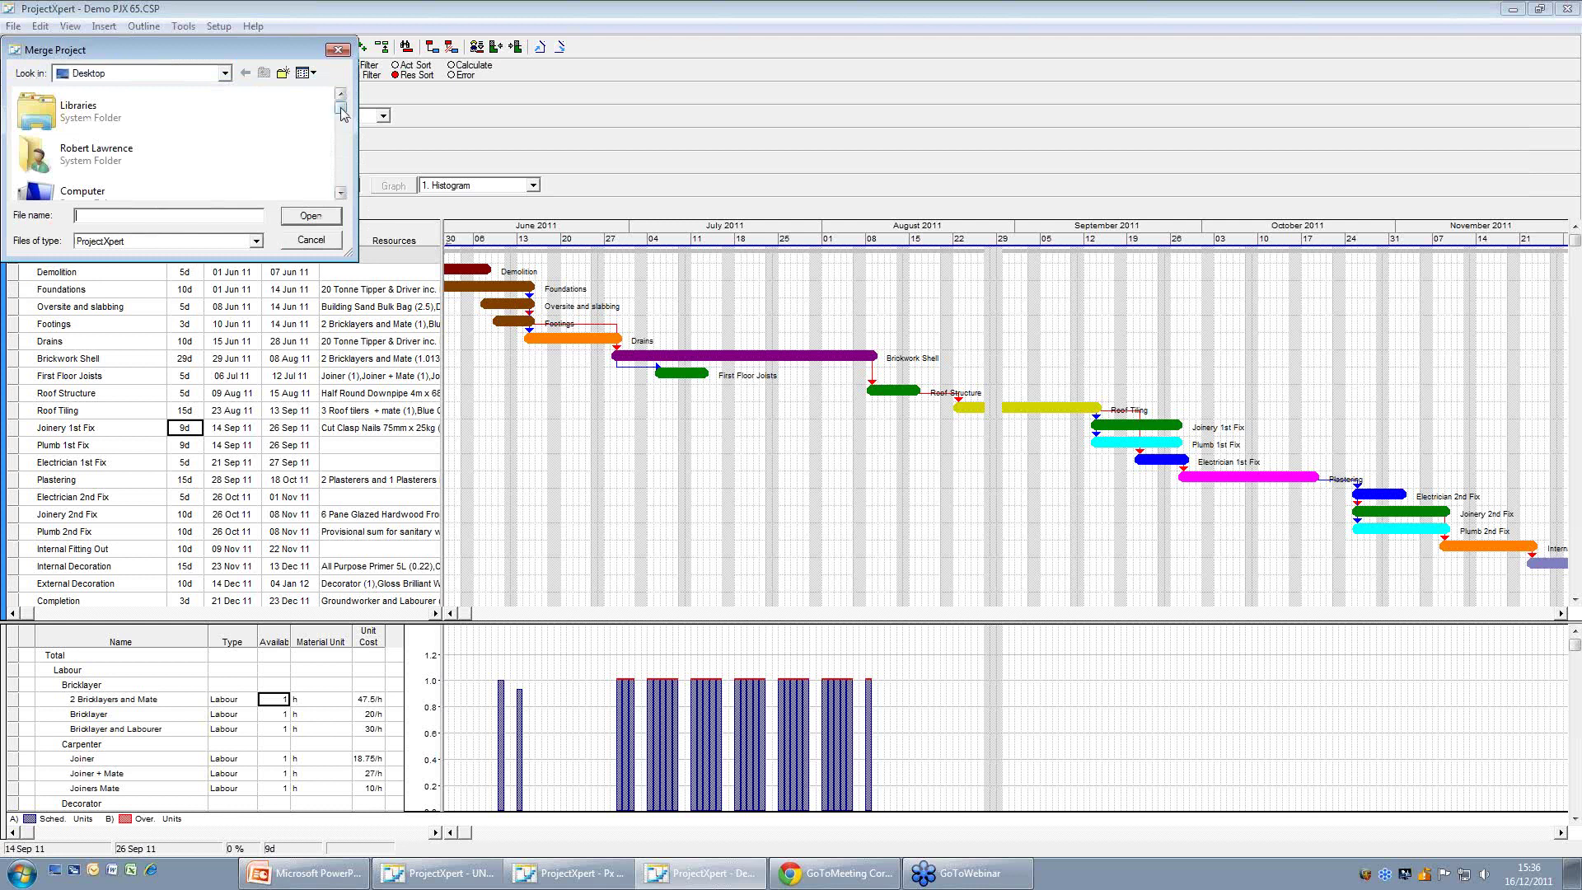
pyautogui.moveTo(342, 113); pyautogui.dragTo(330, 180)
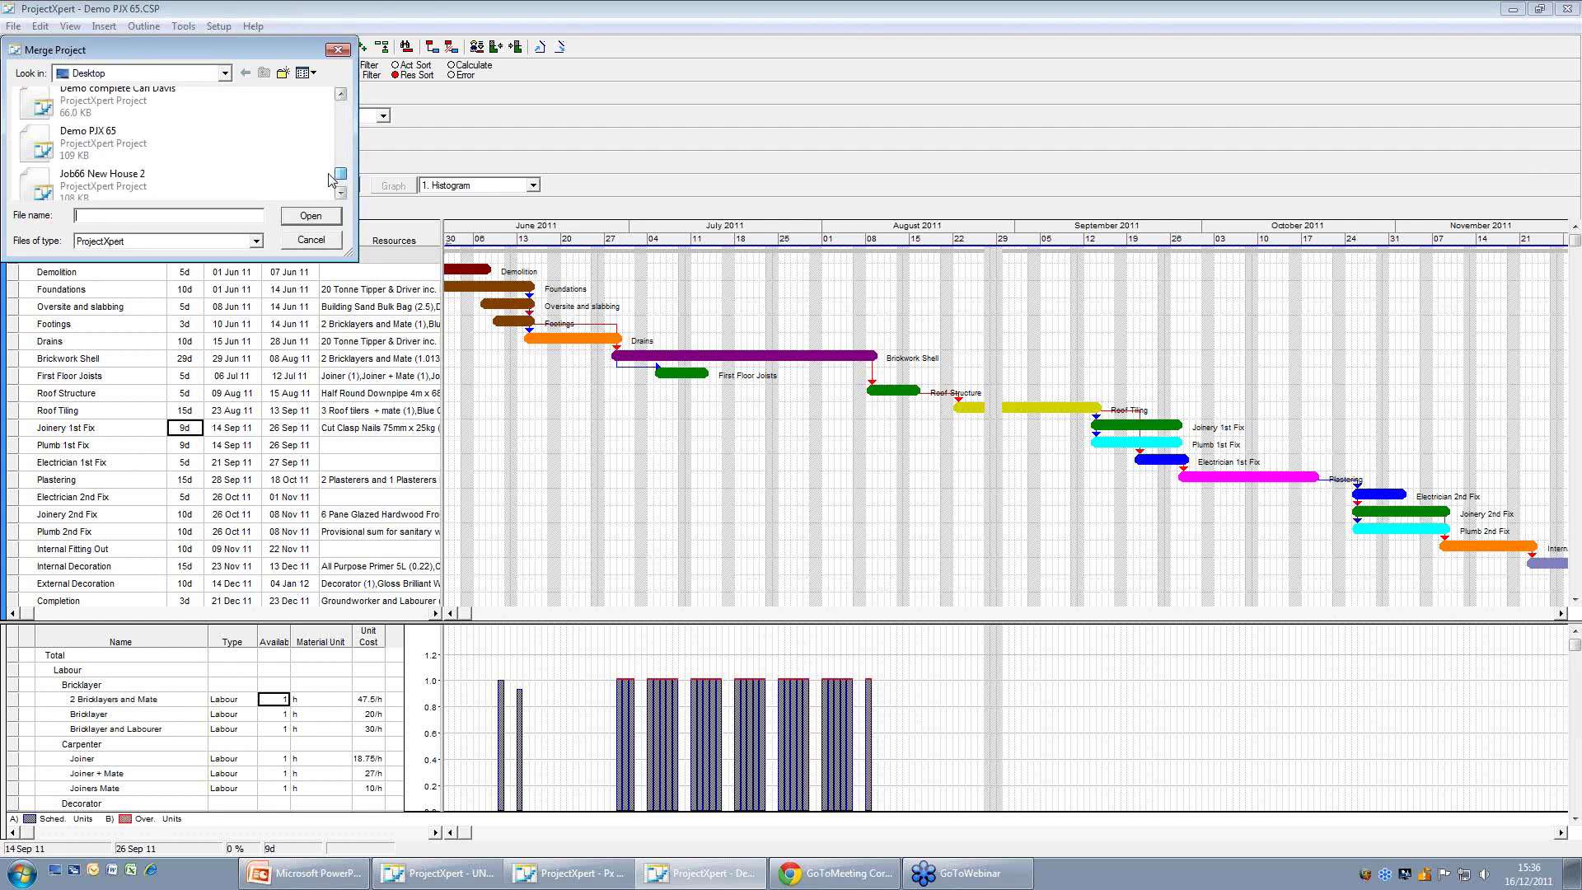
pyautogui.moveTo(330, 180); pyautogui.dragTo(329, 184)
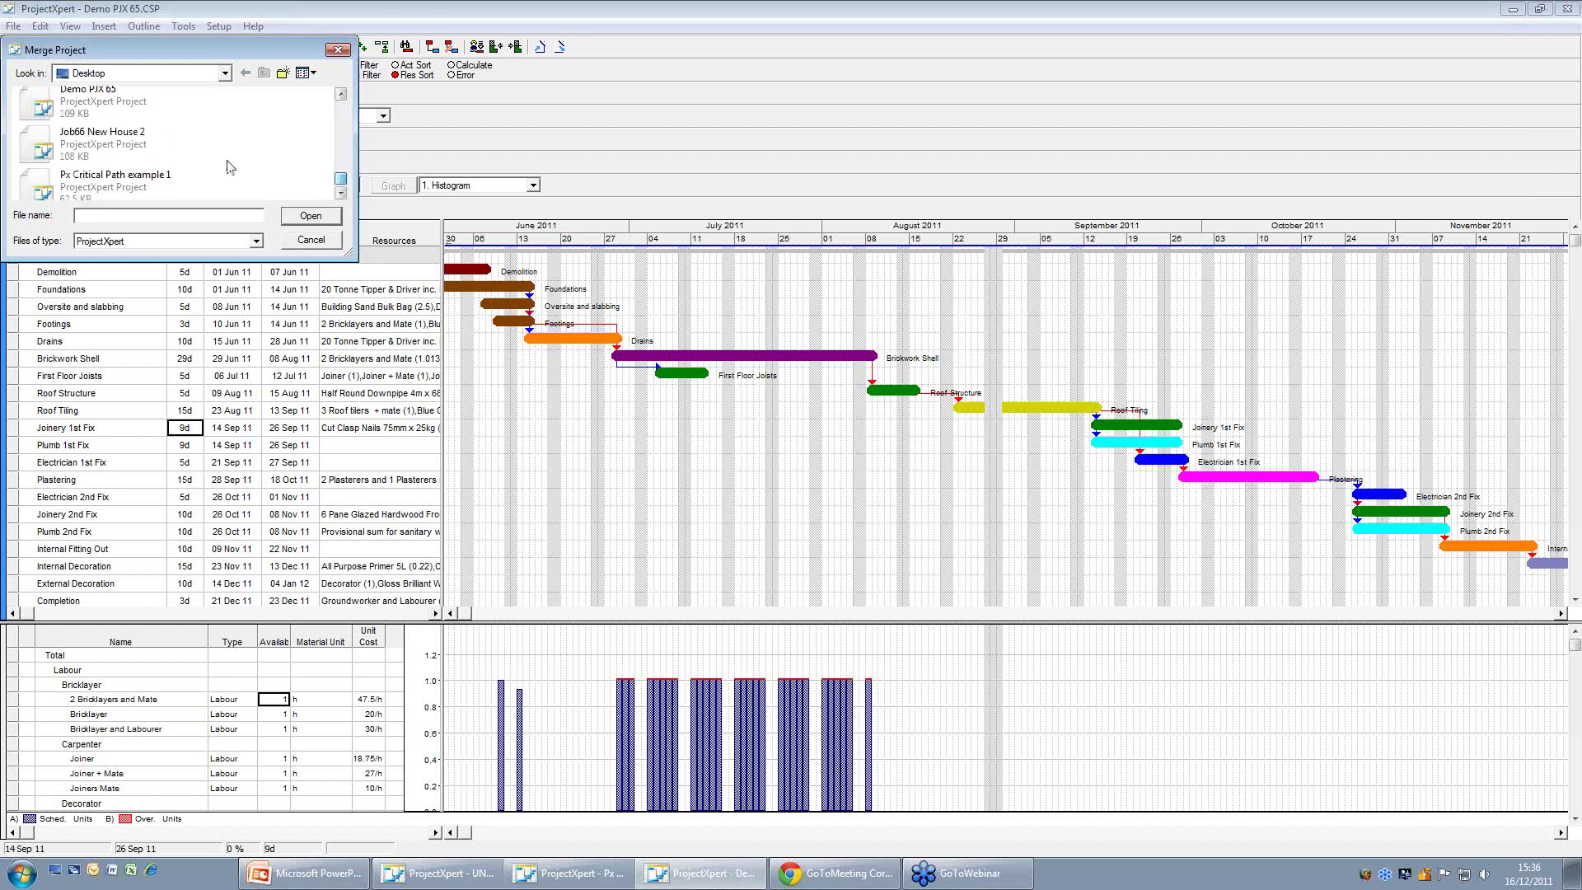
pyautogui.click(120, 154)
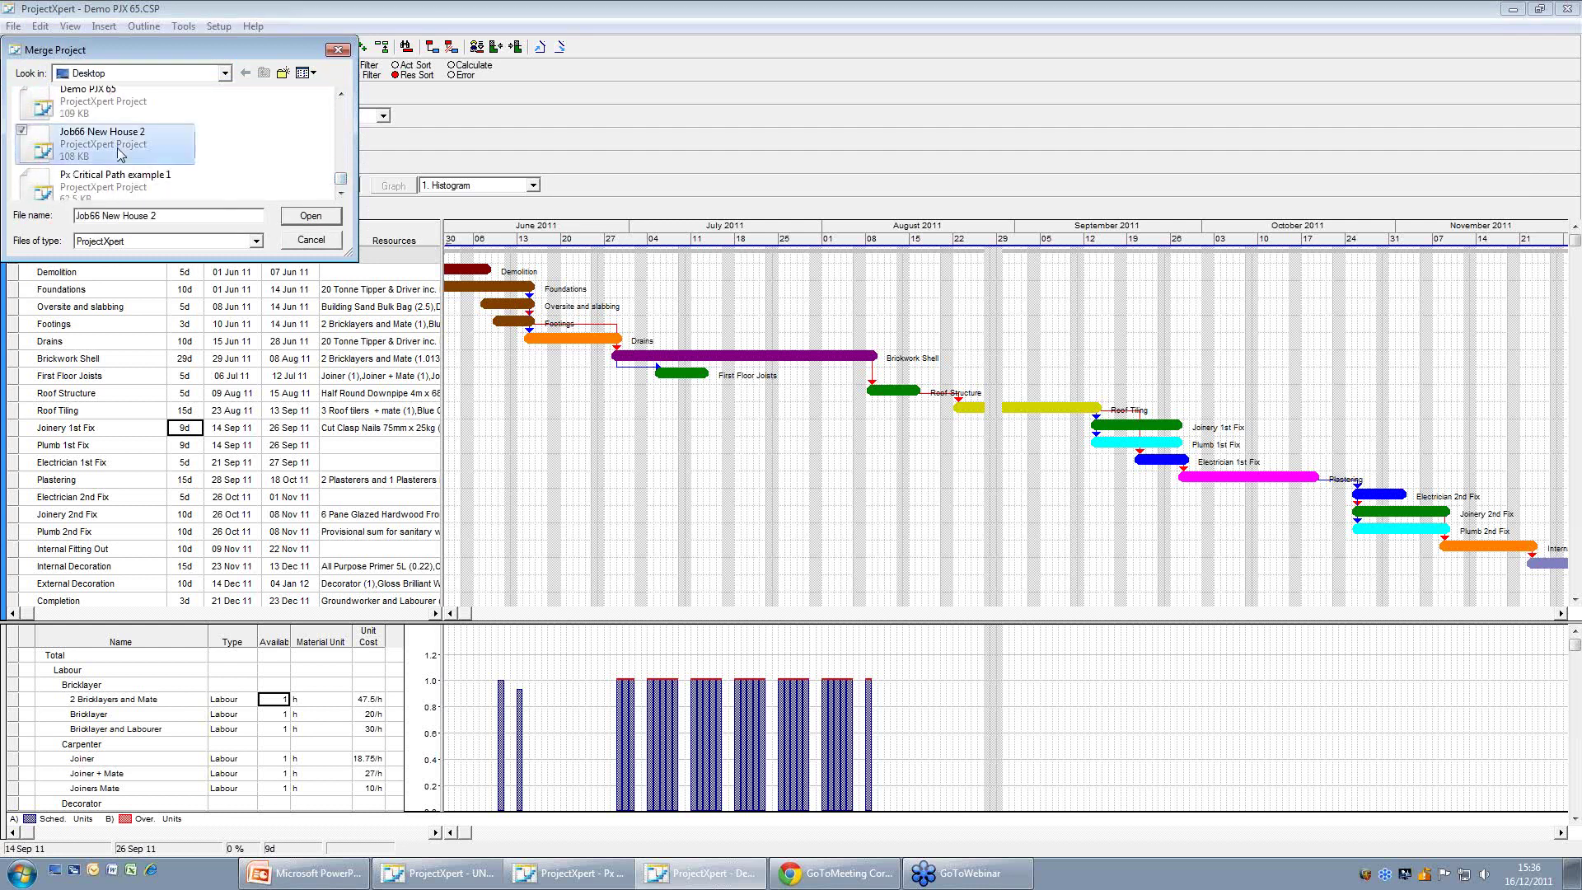
pyautogui.click(305, 217)
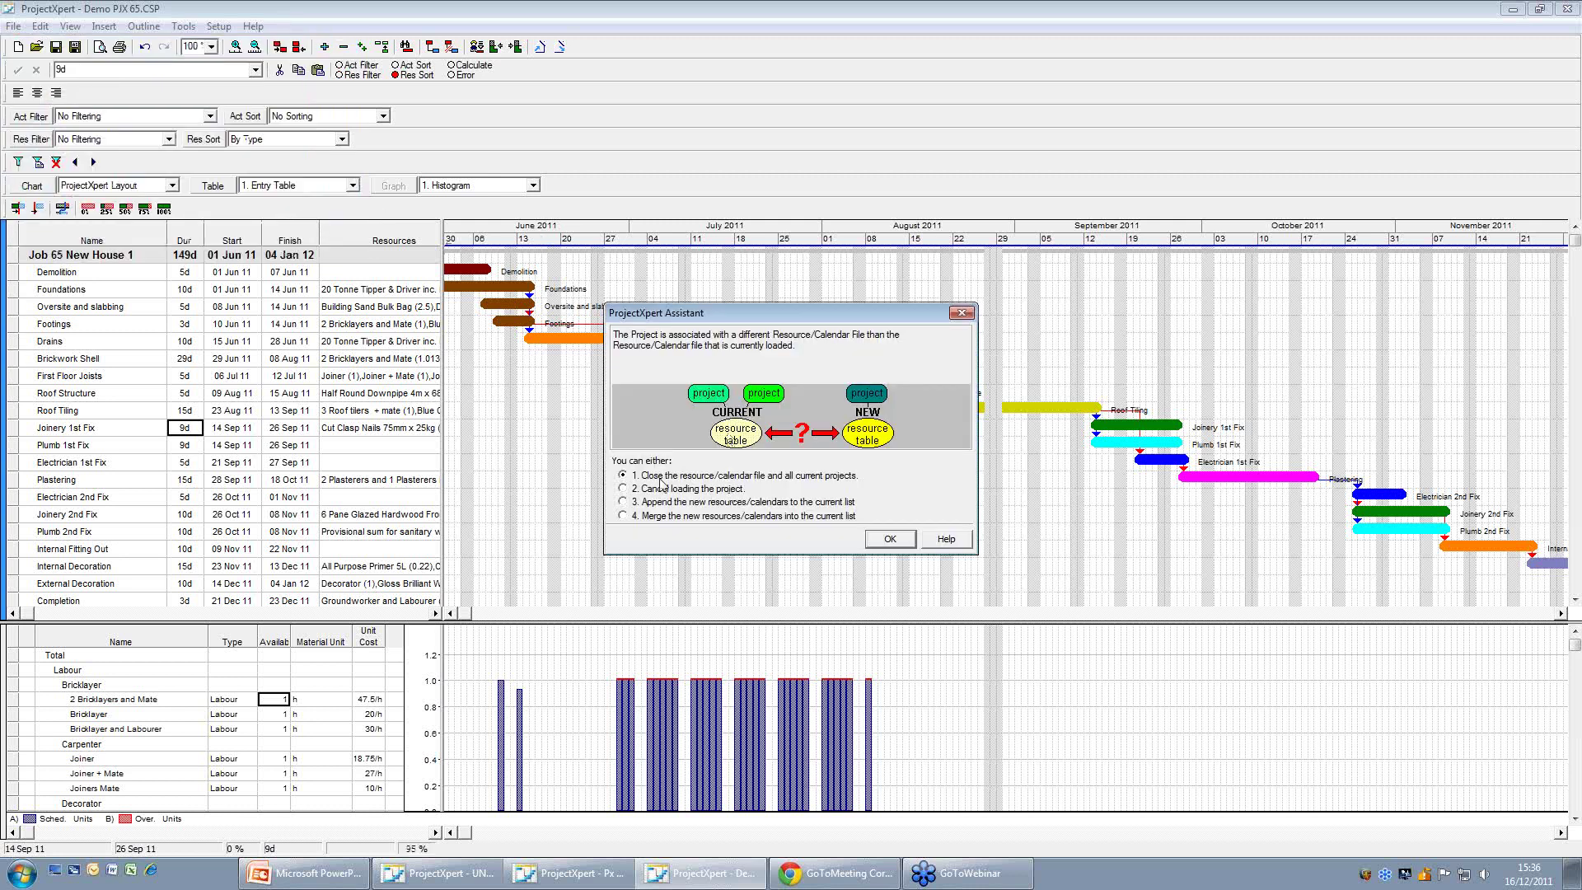
pyautogui.click(623, 516)
pyautogui.click(889, 539)
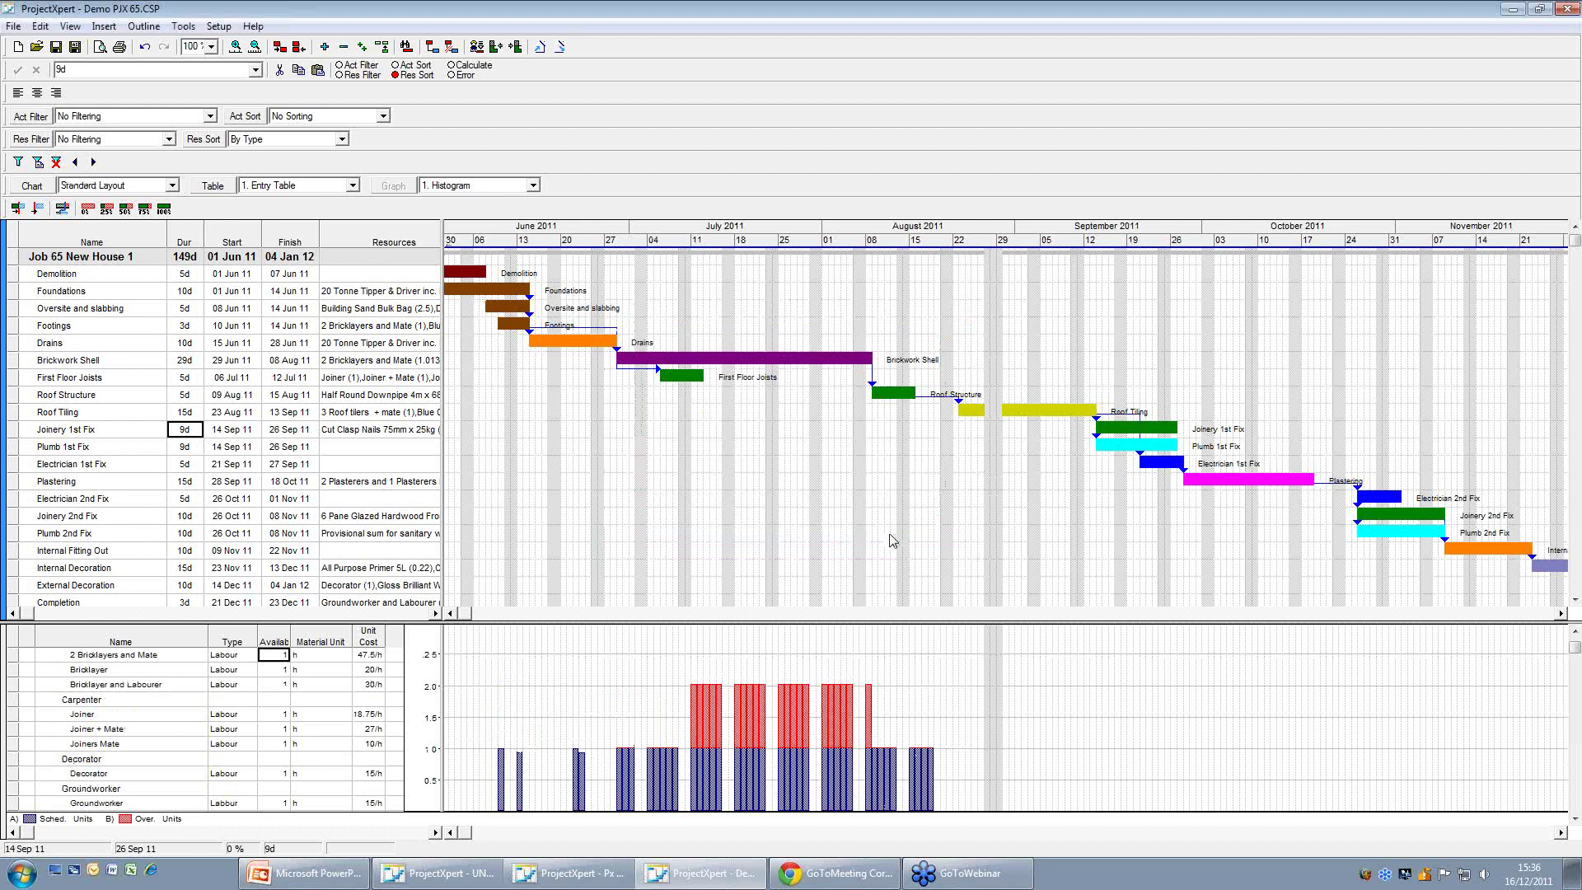
# Show the histogram of the combined Labour demand for both merged jobs.
pyautogui.click(1573, 632)
pyautogui.click(1573, 631)
pyautogui.click(1573, 632)
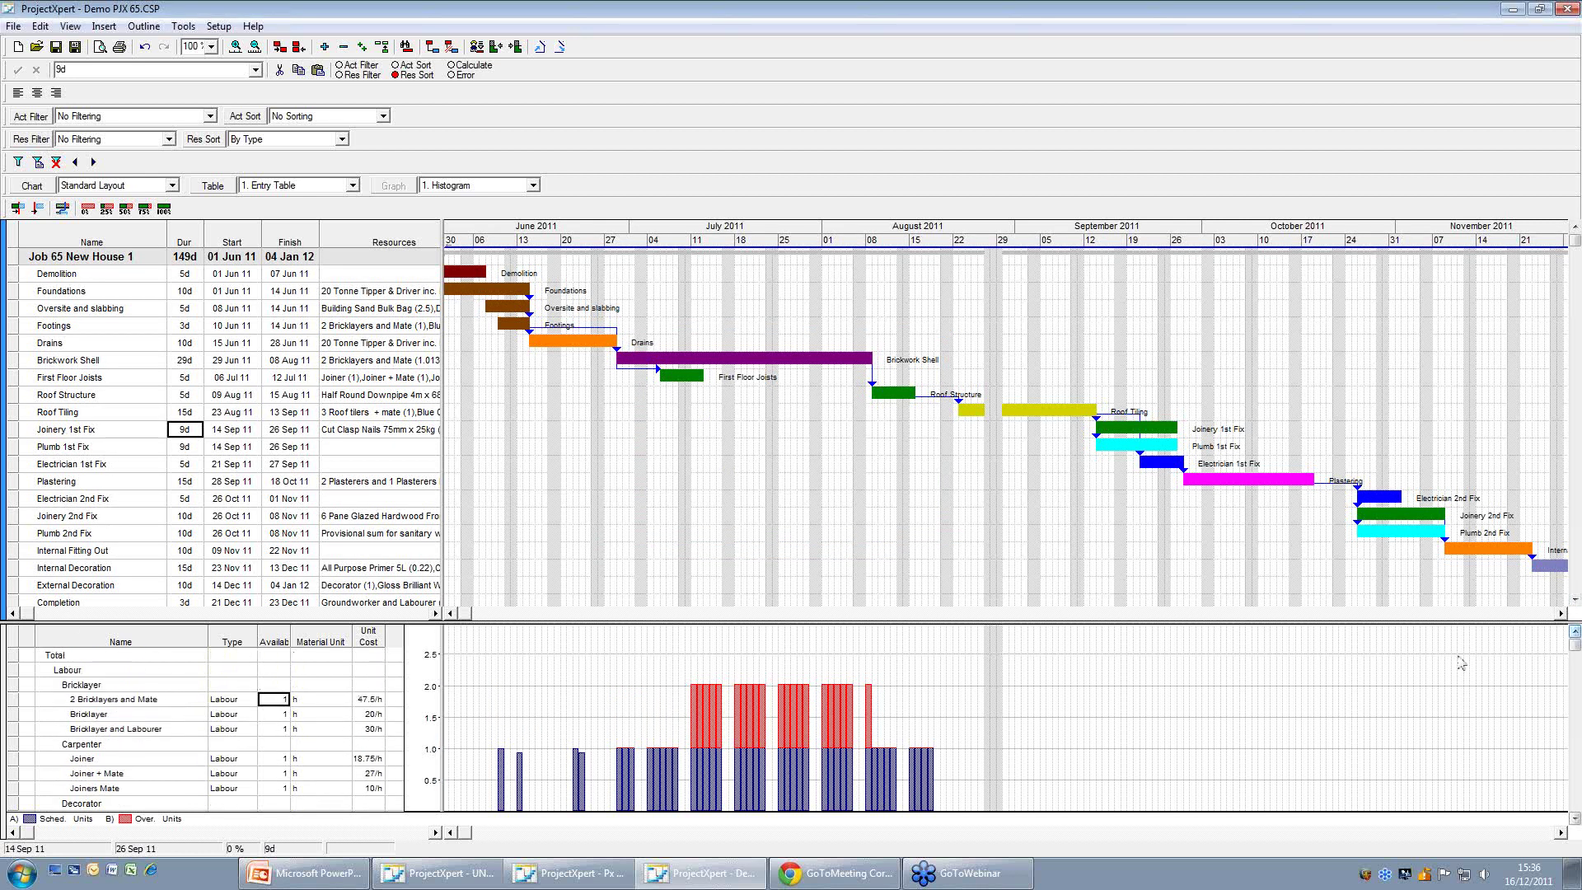
pyautogui.click(104, 669)
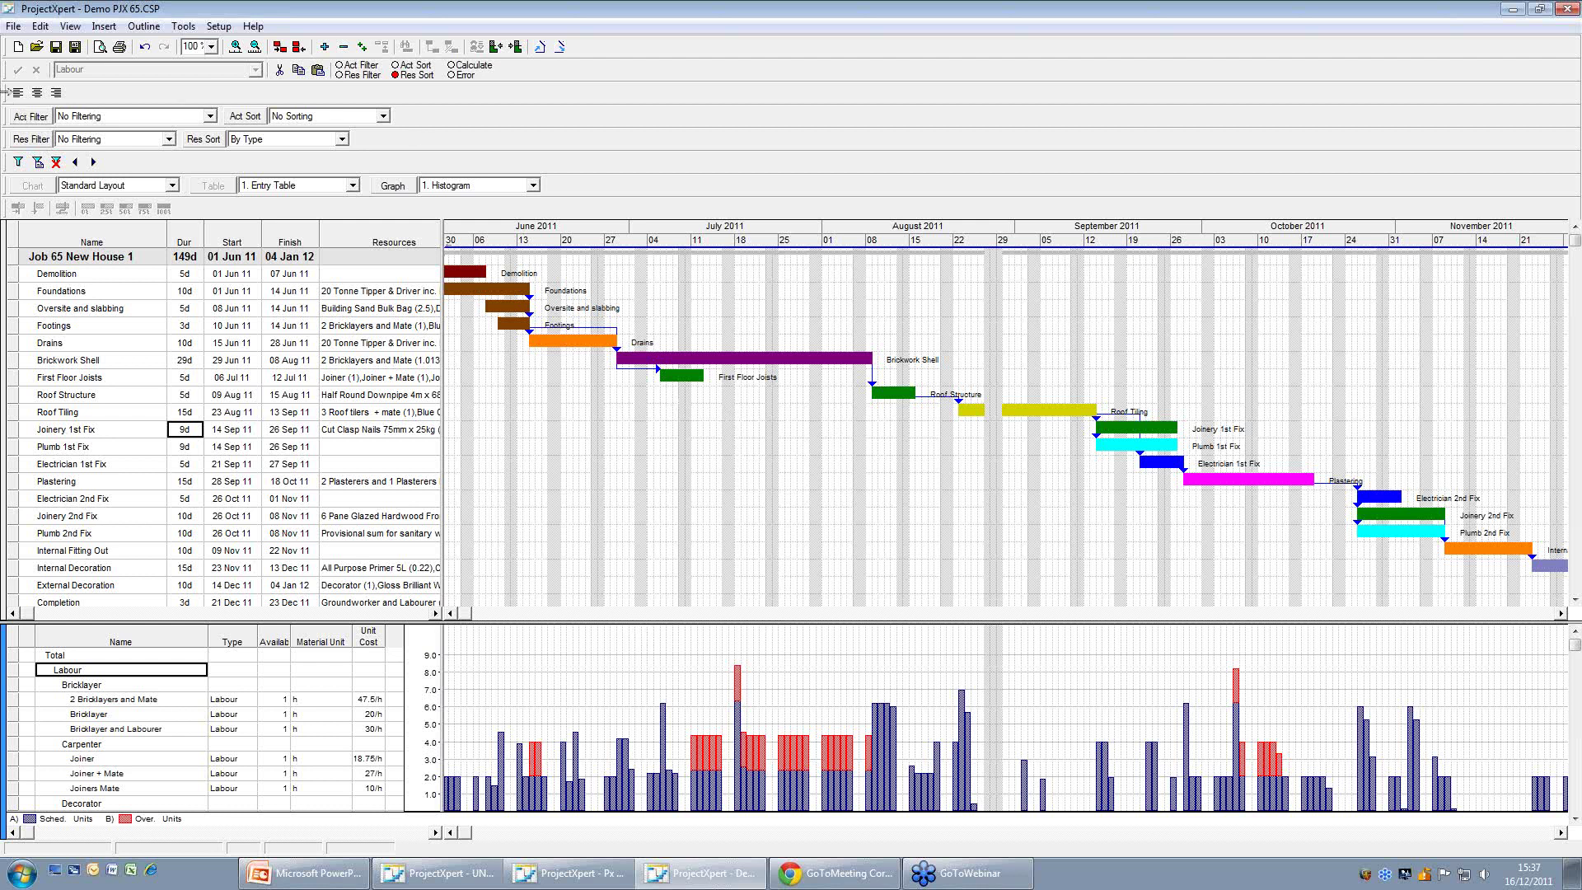
# Rearrange the toolbars onto fewer rows and enlarge the programme pane to show more of Job 66 New House.
pyautogui.moveTo(4, 91); pyautogui.dragTo(575, 66)
pyautogui.moveTo(5, 92); pyautogui.dragTo(638, 69)
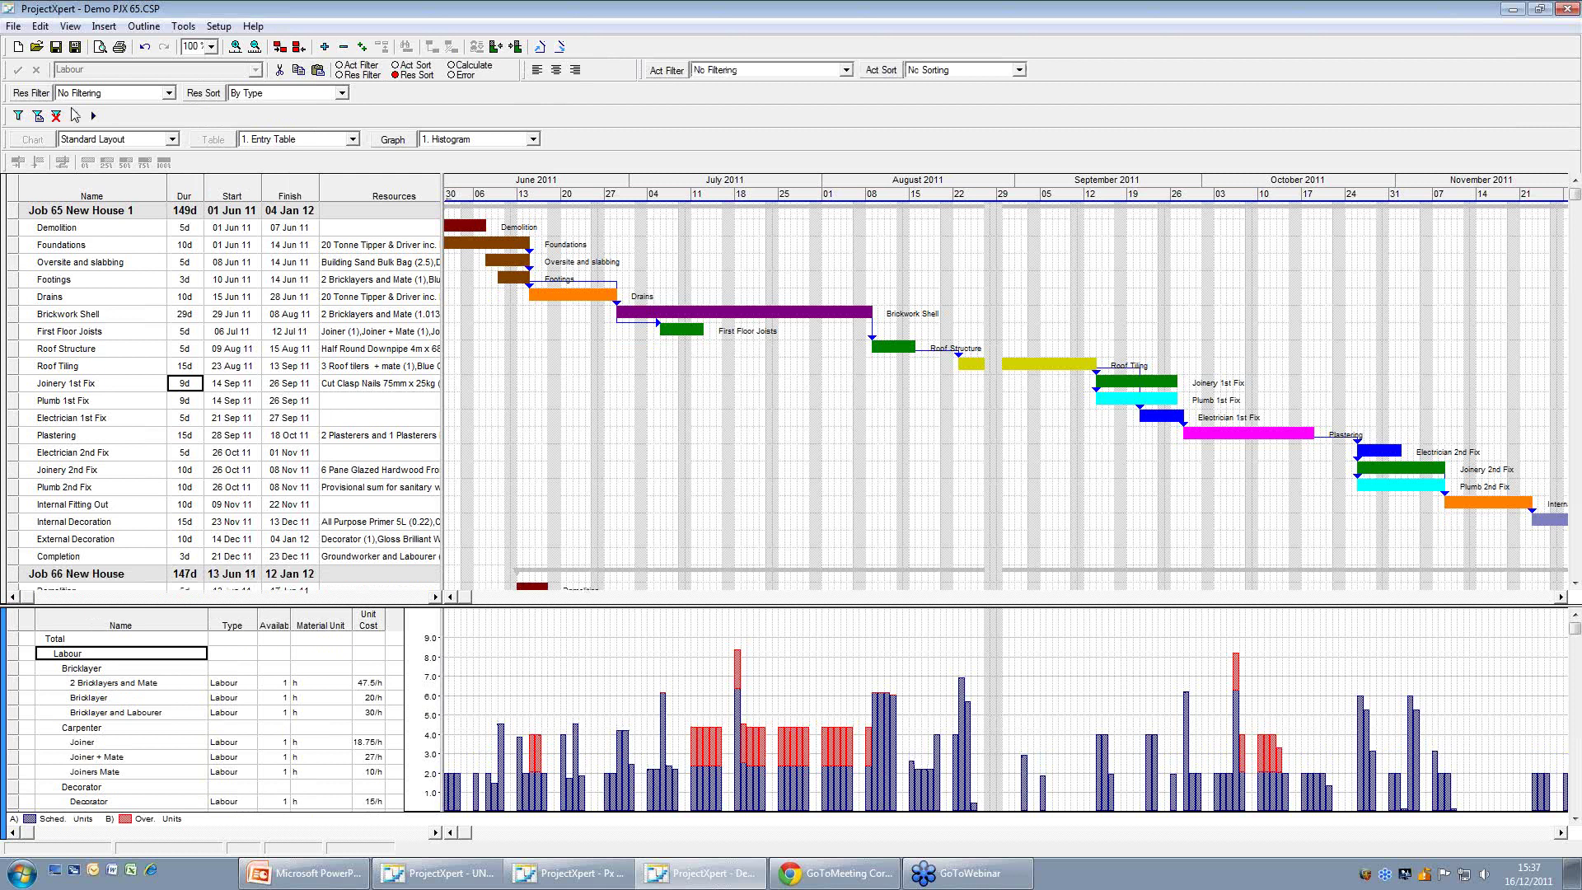
pyautogui.moveTo(5, 91); pyautogui.dragTo(198, 109)
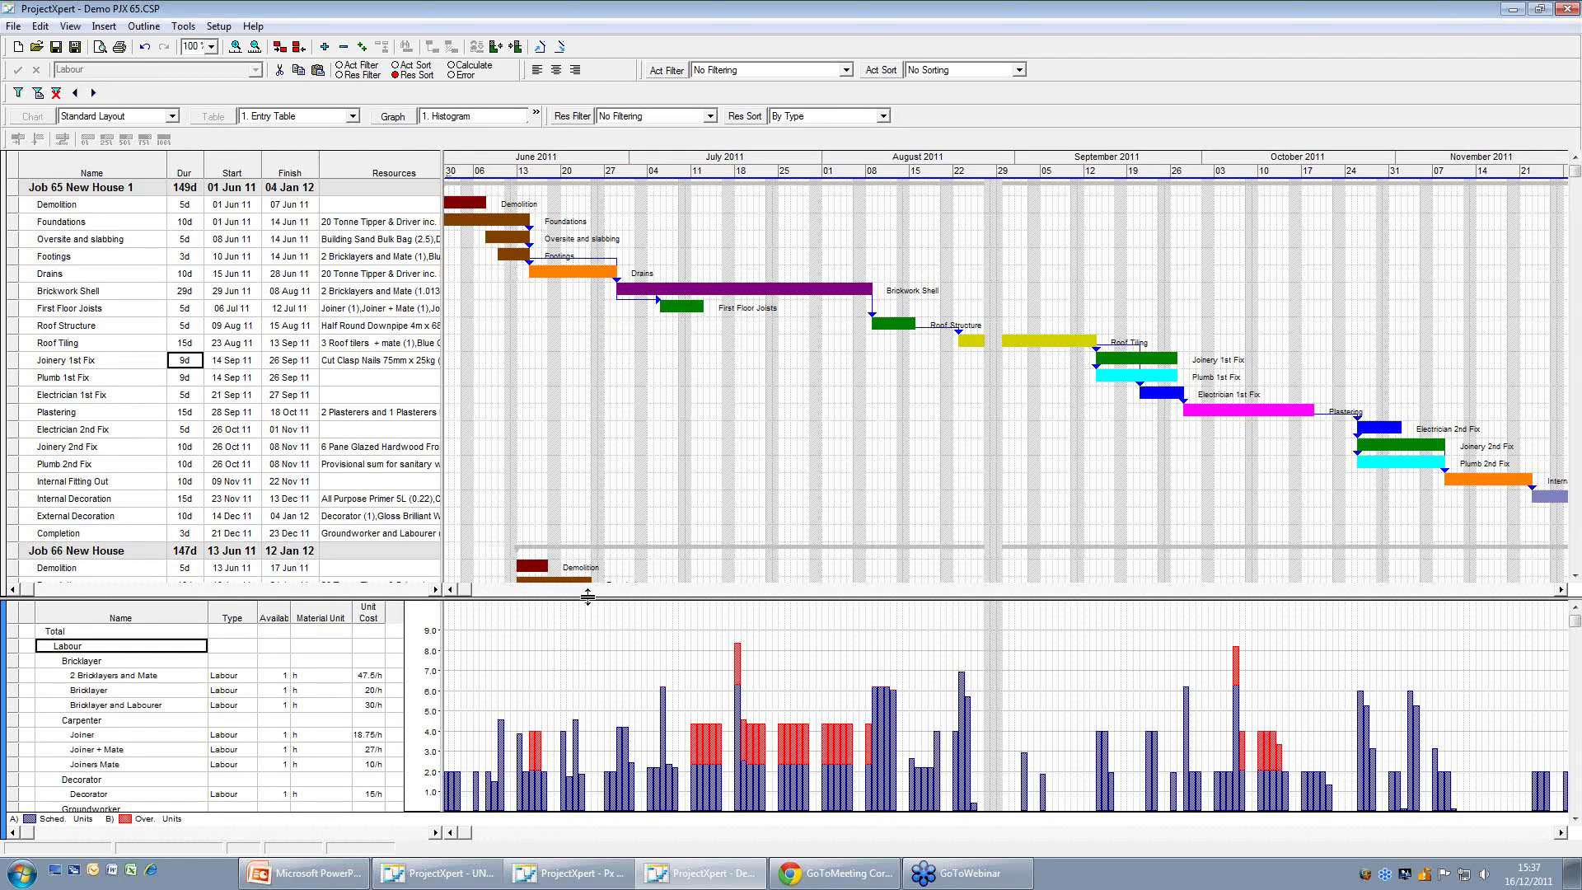
pyautogui.moveTo(586, 597); pyautogui.dragTo(588, 666)
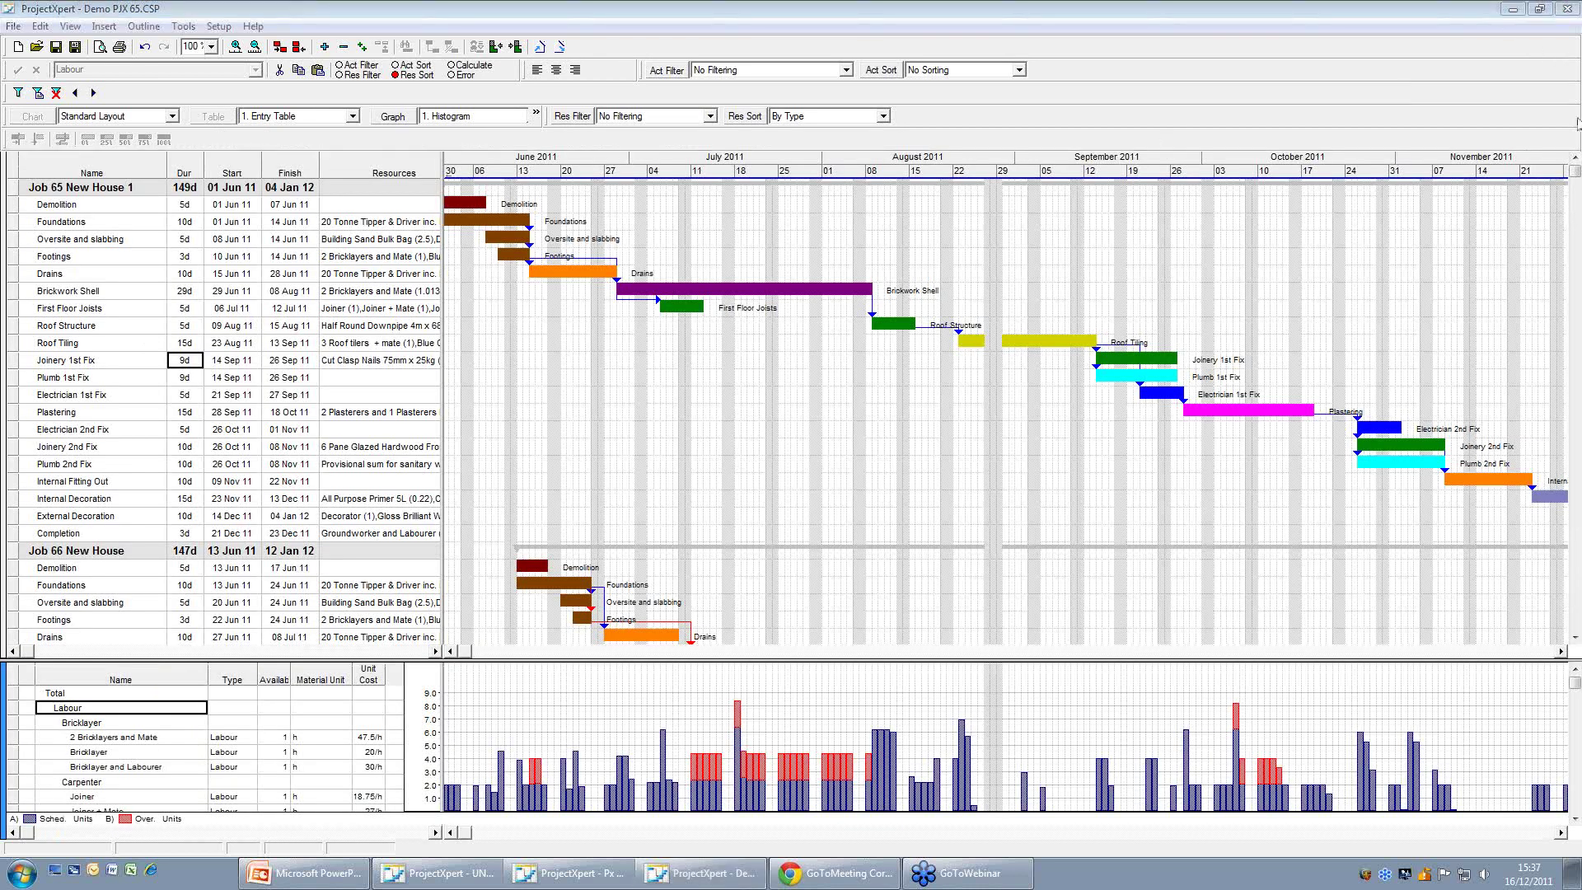
# Review the Job 66 New House activities and select the Job 65 New House 1 summary row.
pyautogui.moveTo(1574, 171); pyautogui.dragTo(1574, 202)
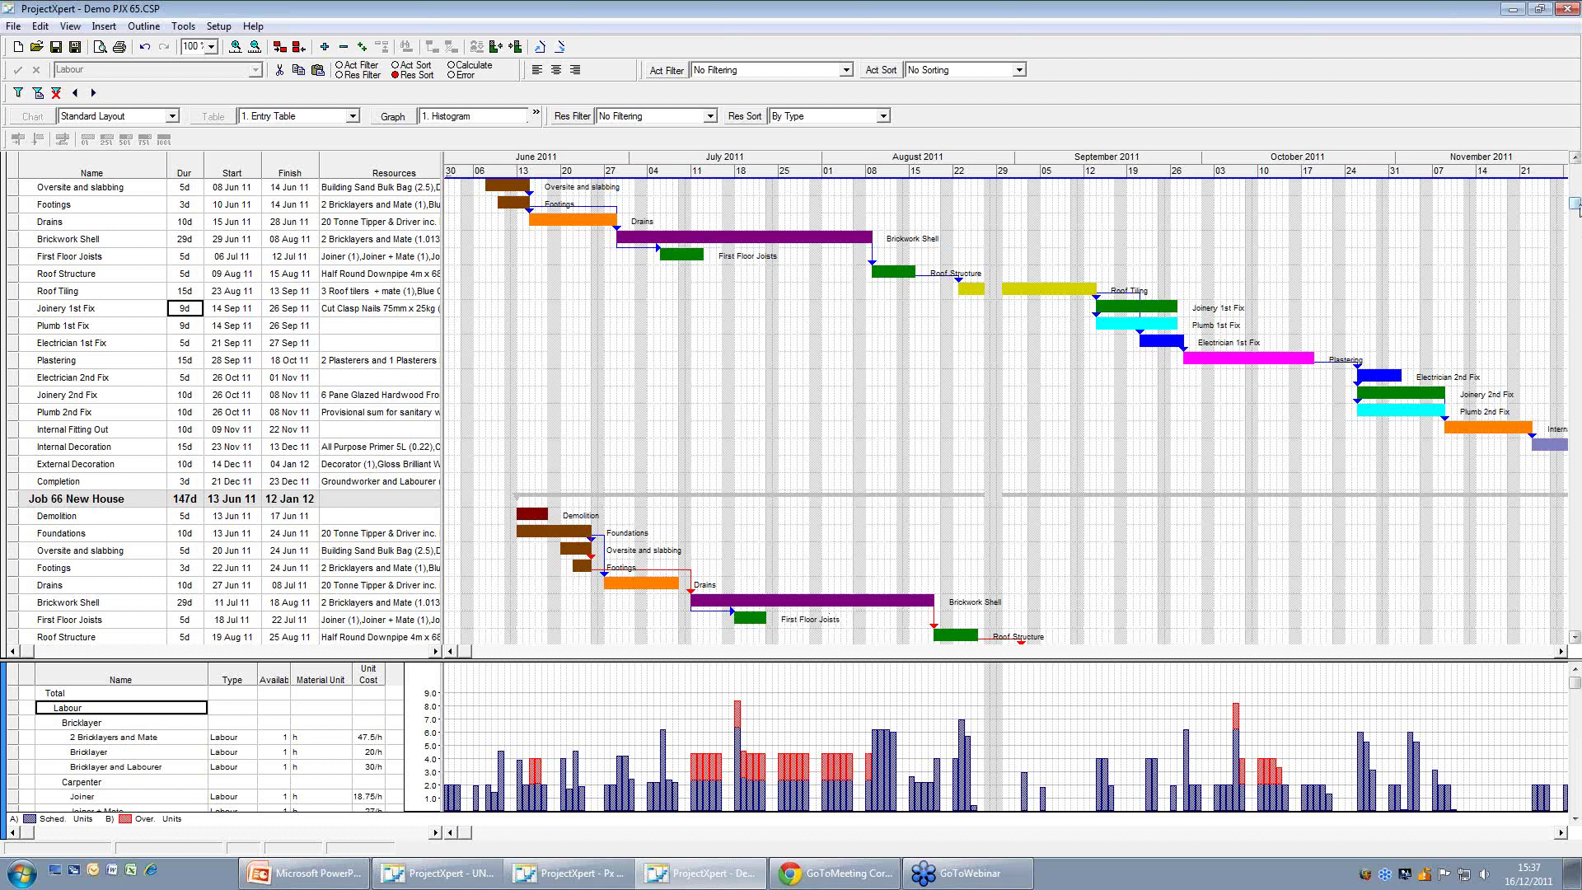
pyautogui.scroll(3, 1575, 204)
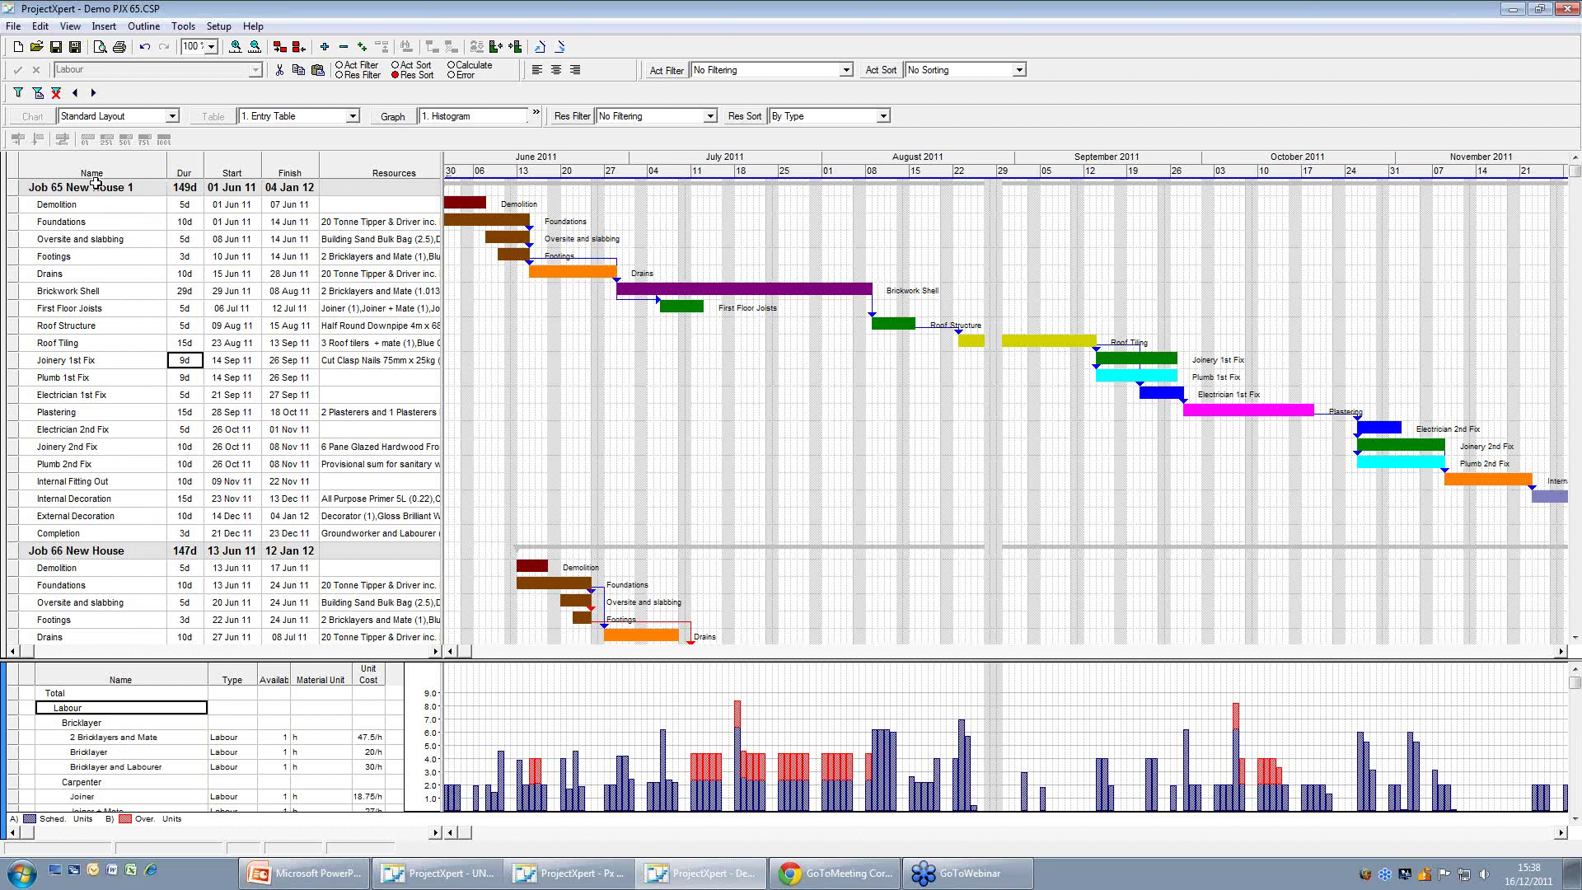
pyautogui.click(95, 185)
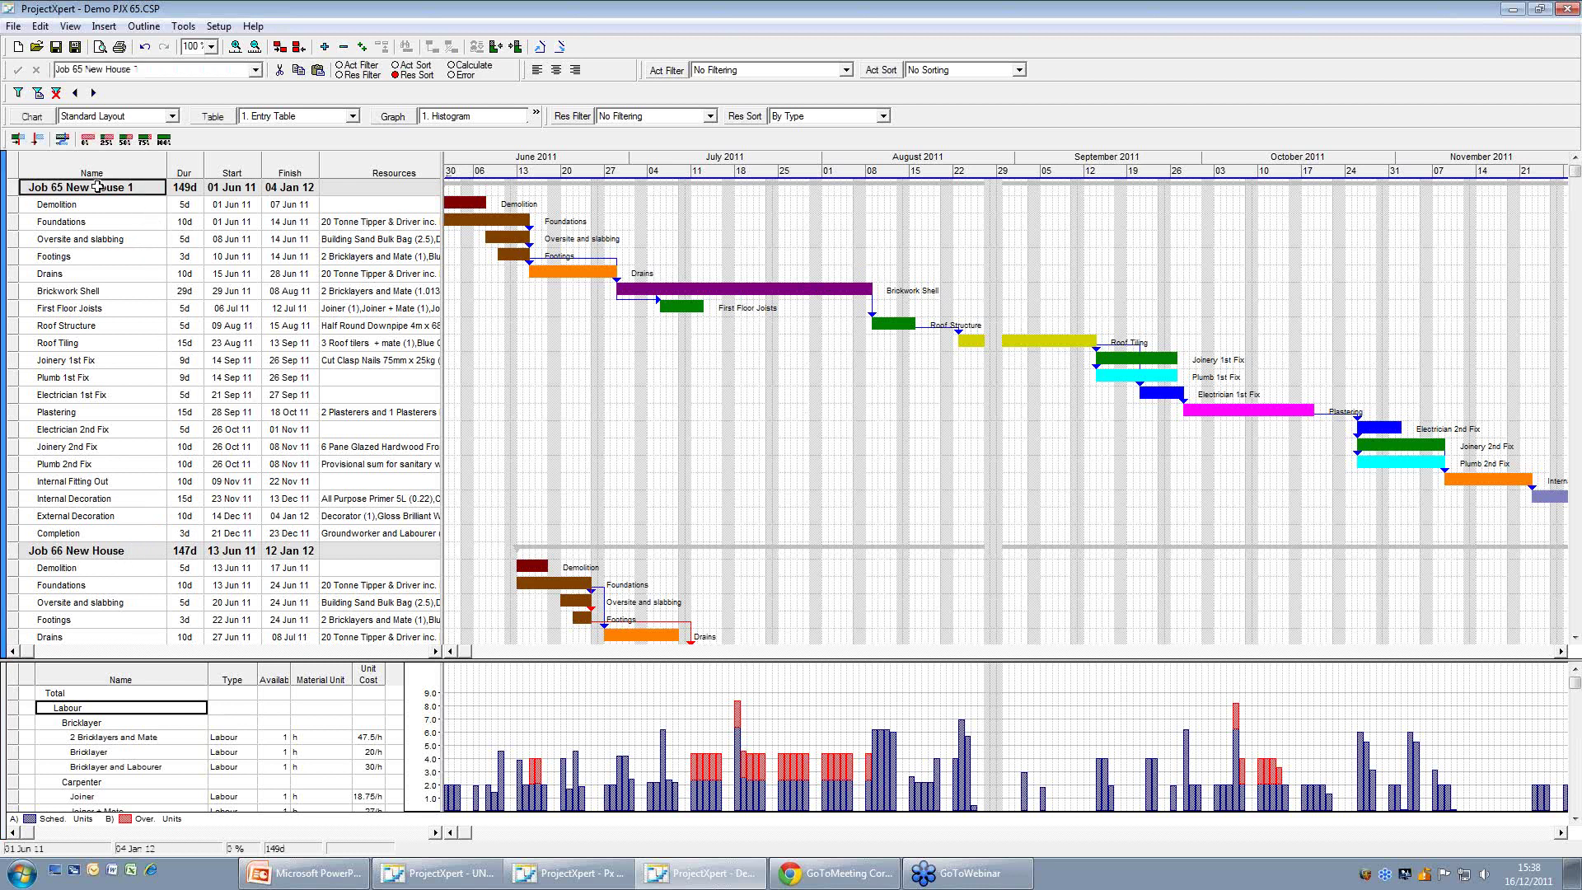
# Collapse the Job 65 New House 1 activities into their summary row and expand them again.
pyautogui.click(343, 47)
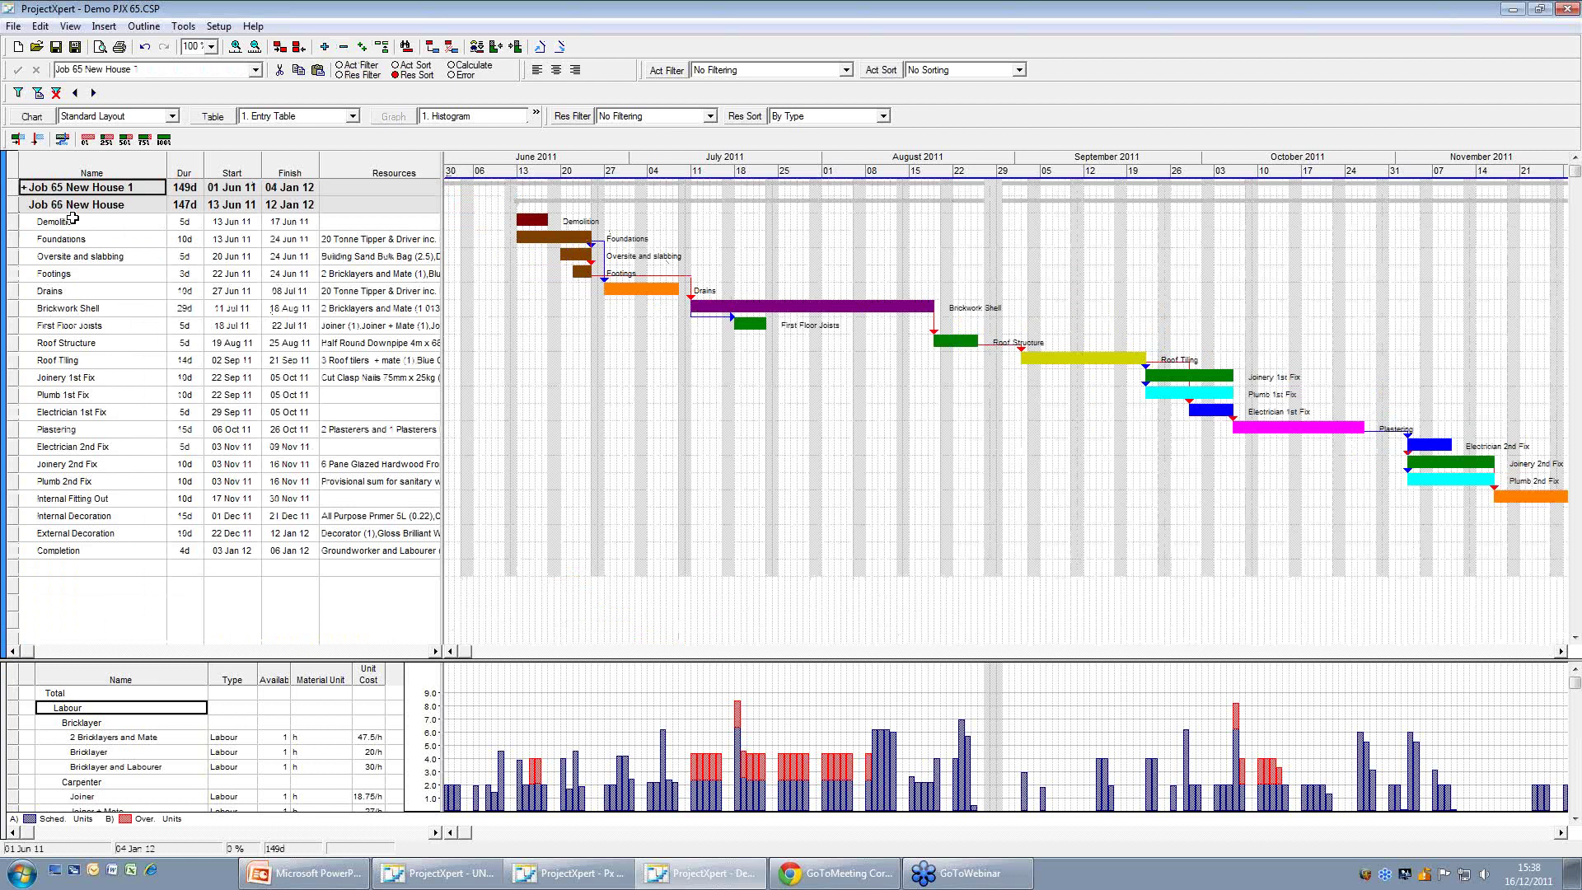
pyautogui.moveTo(73, 217); pyautogui.dragTo(98, 212)
pyautogui.click(325, 47)
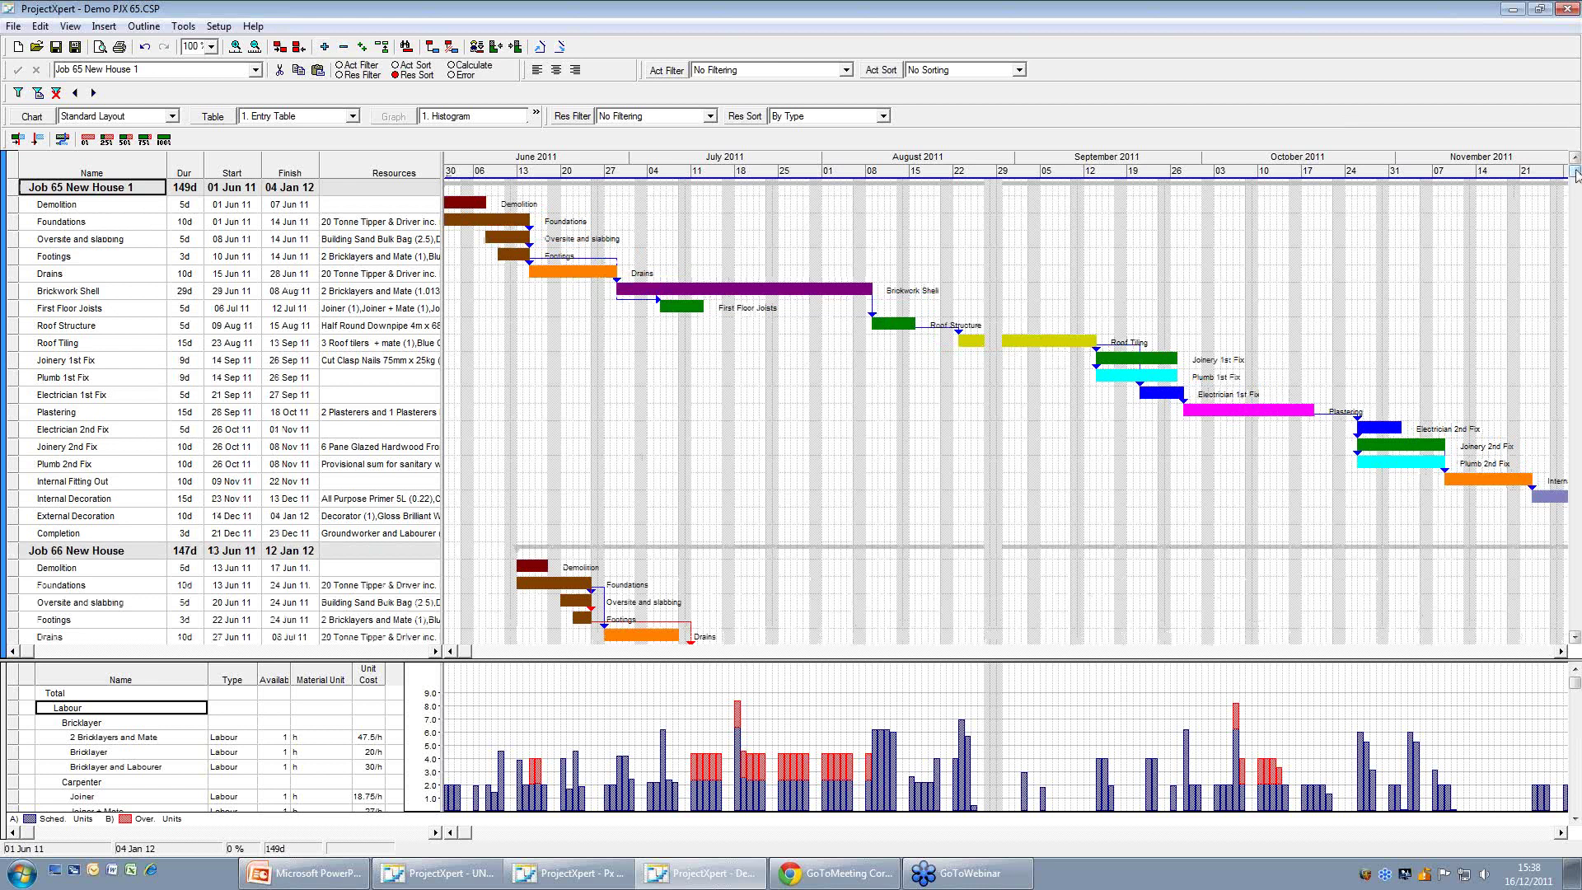
# Move the Brickwork Shell bar of Job 66 New House so that it starts on 15 Aug 11.
pyautogui.moveTo(1574, 175); pyautogui.dragTo(1575, 209)
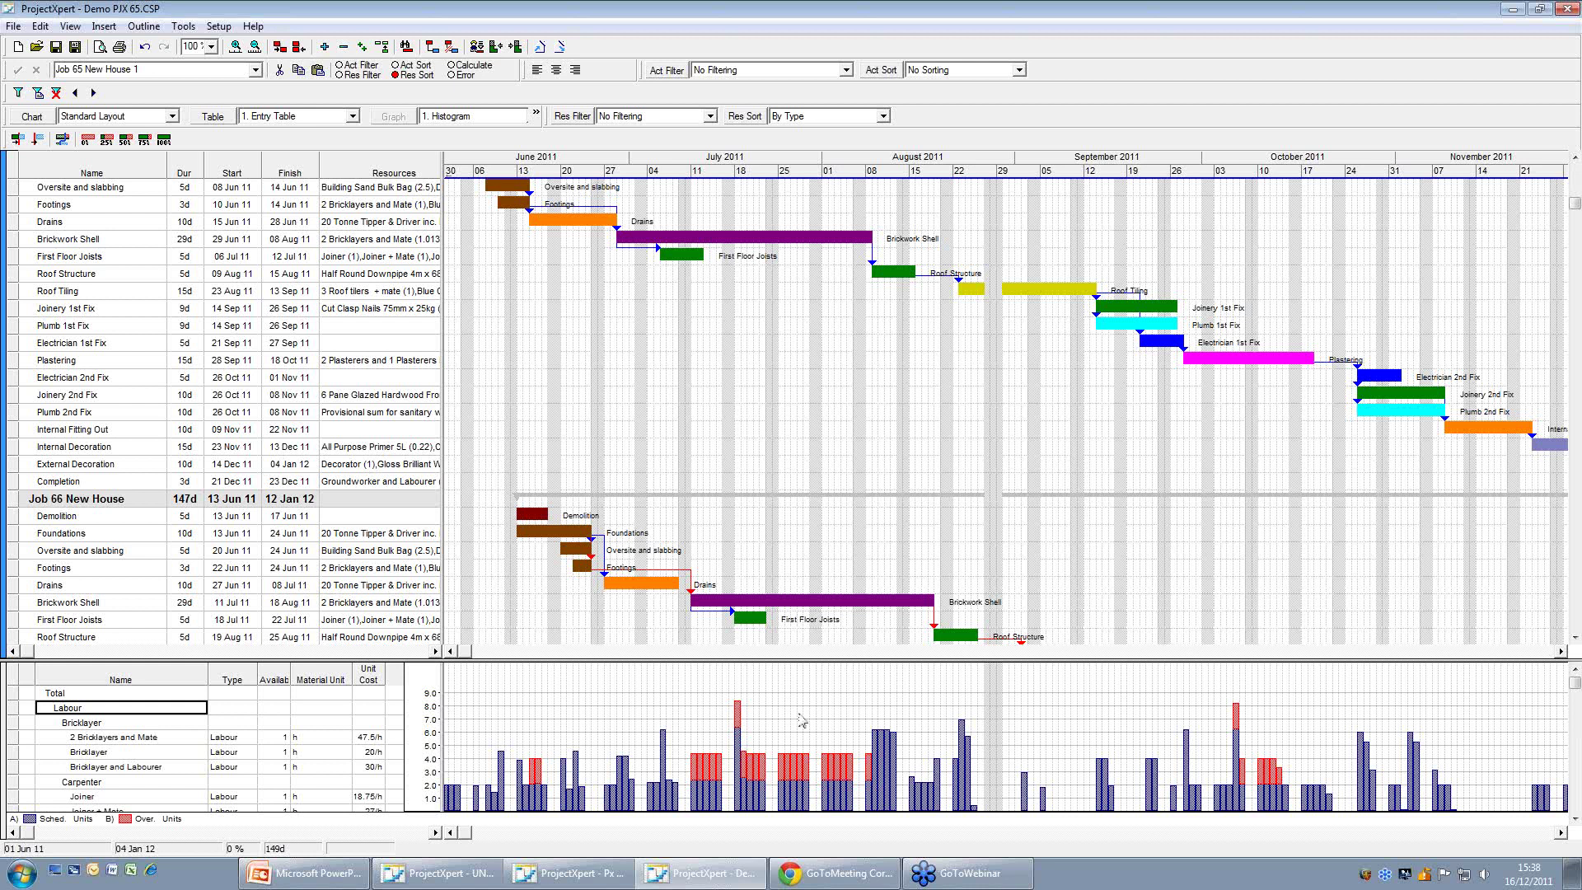
pyautogui.click(808, 598)
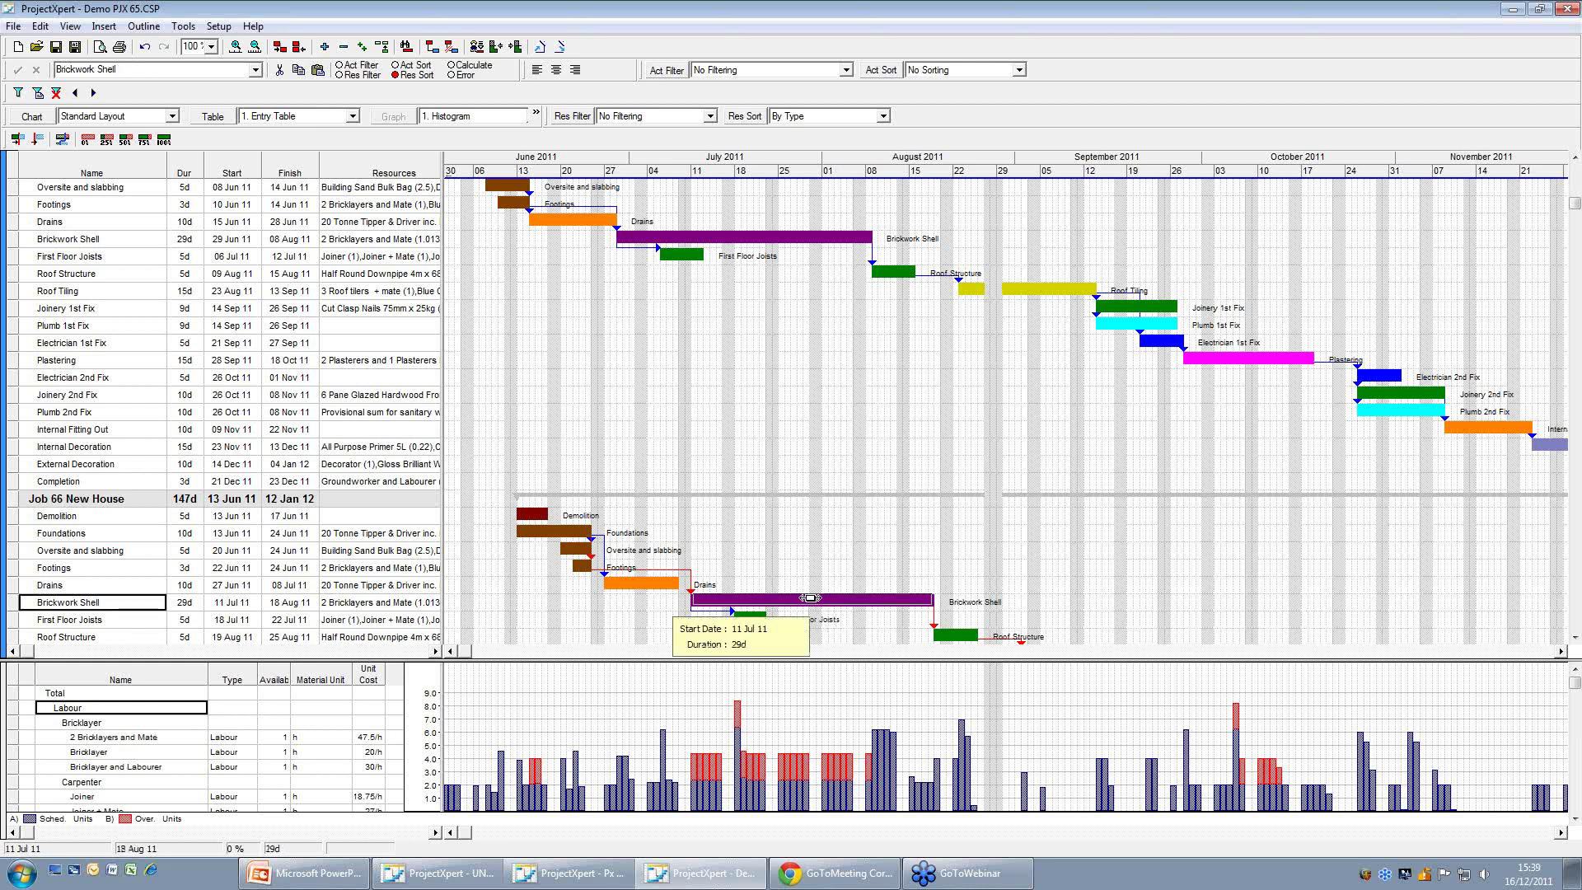
pyautogui.moveTo(810, 598); pyautogui.dragTo(1028, 609)
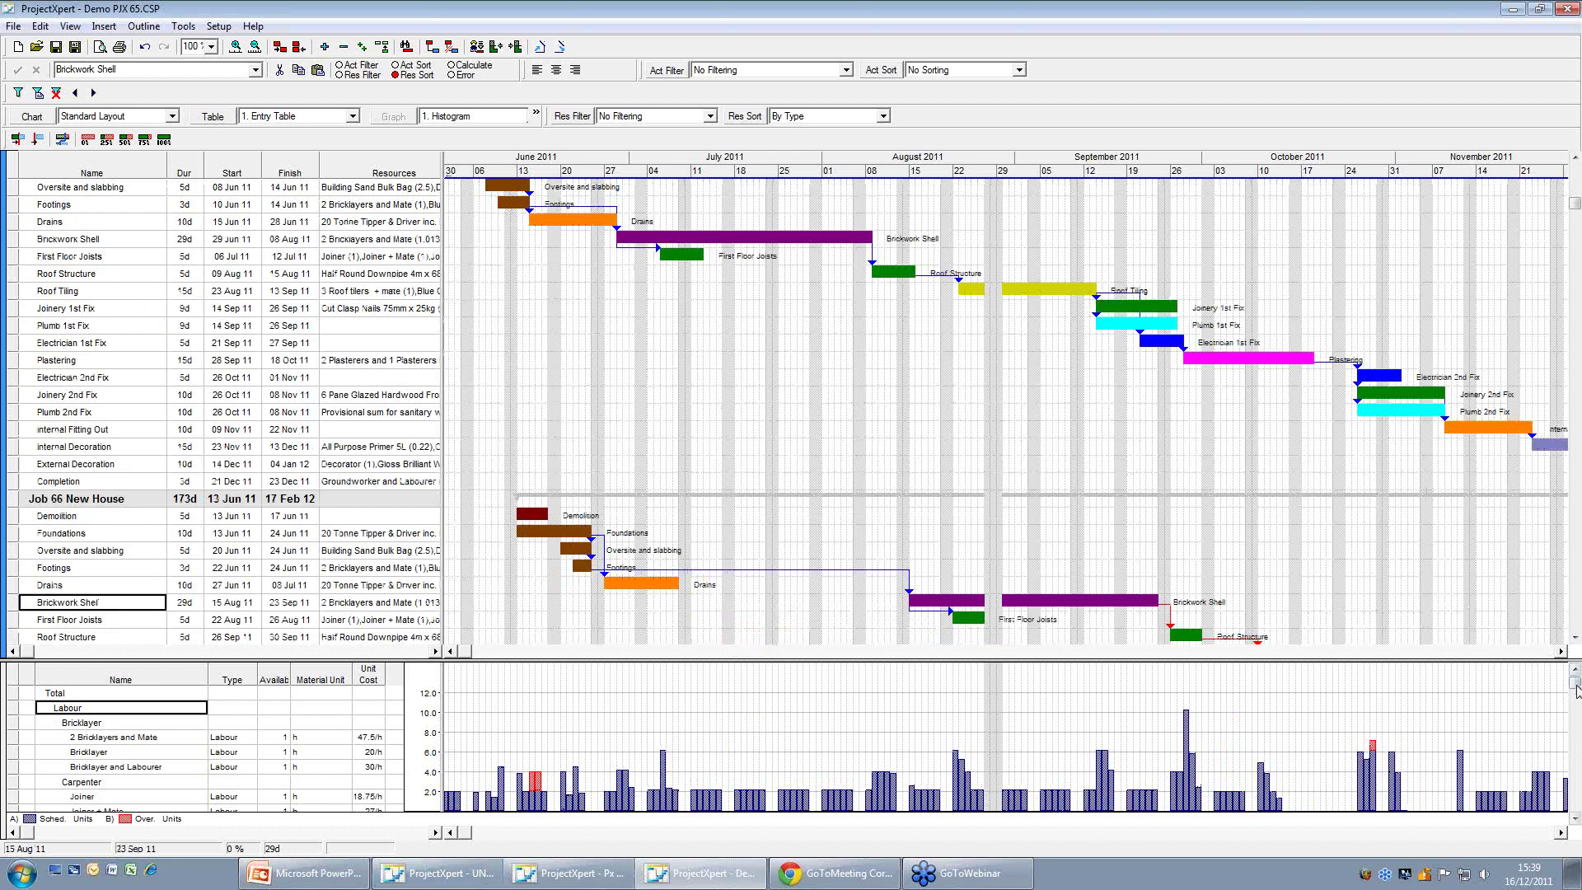
# Examine the Labour histogram in an enlarged pane, and undo the Job 66 Brickwork Shell move.
pyautogui.scroll(-1, 1576, 696)
pyautogui.scroll(-1, 1576, 696)
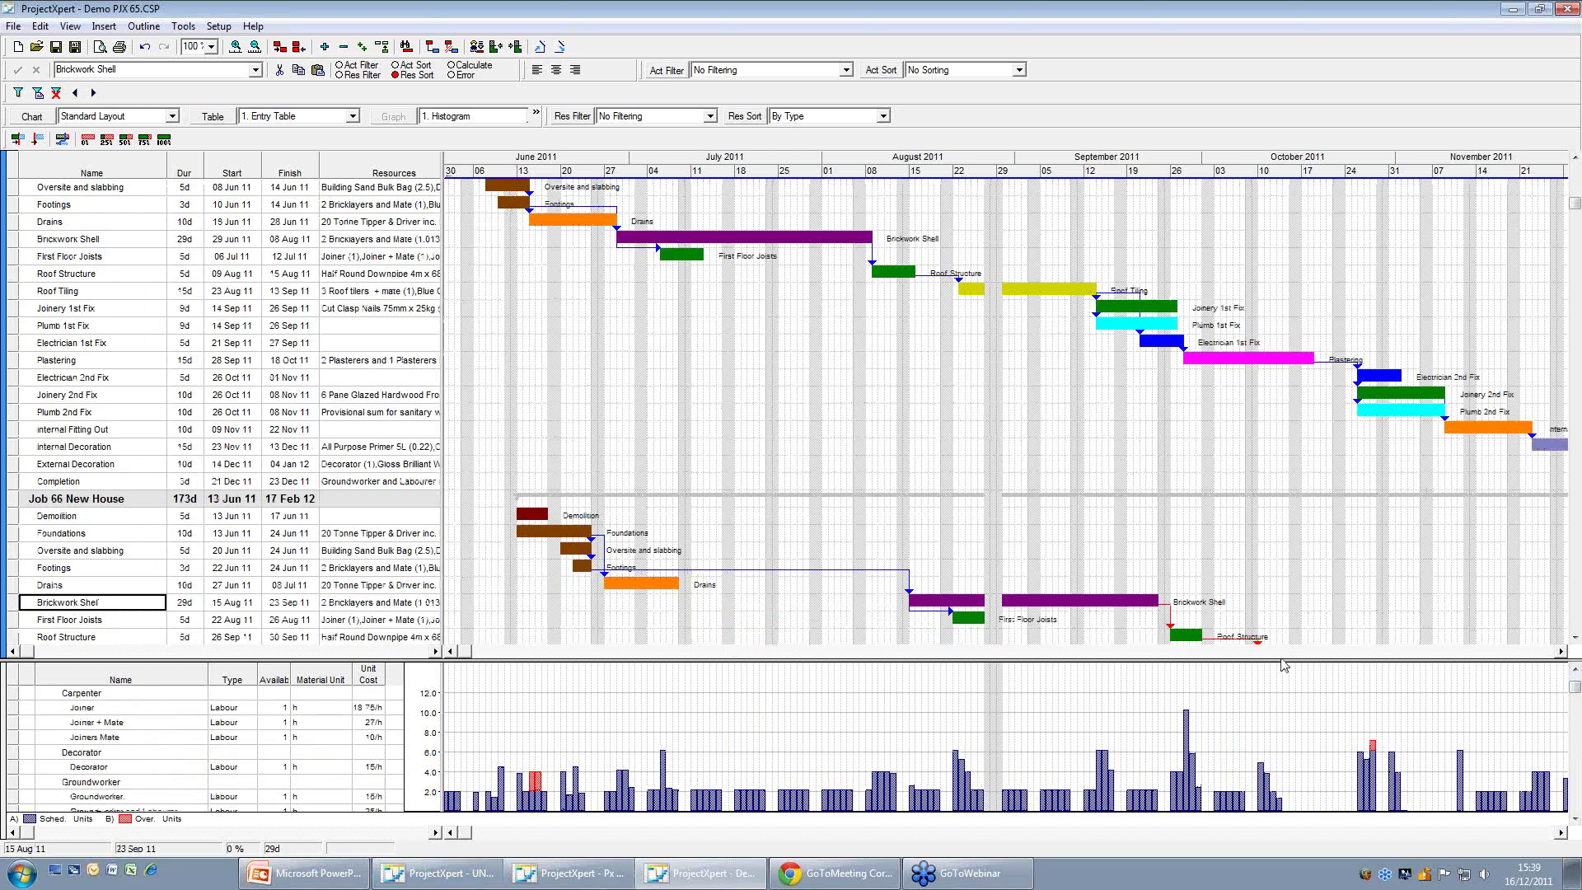
pyautogui.moveTo(1274, 657); pyautogui.dragTo(1271, 555)
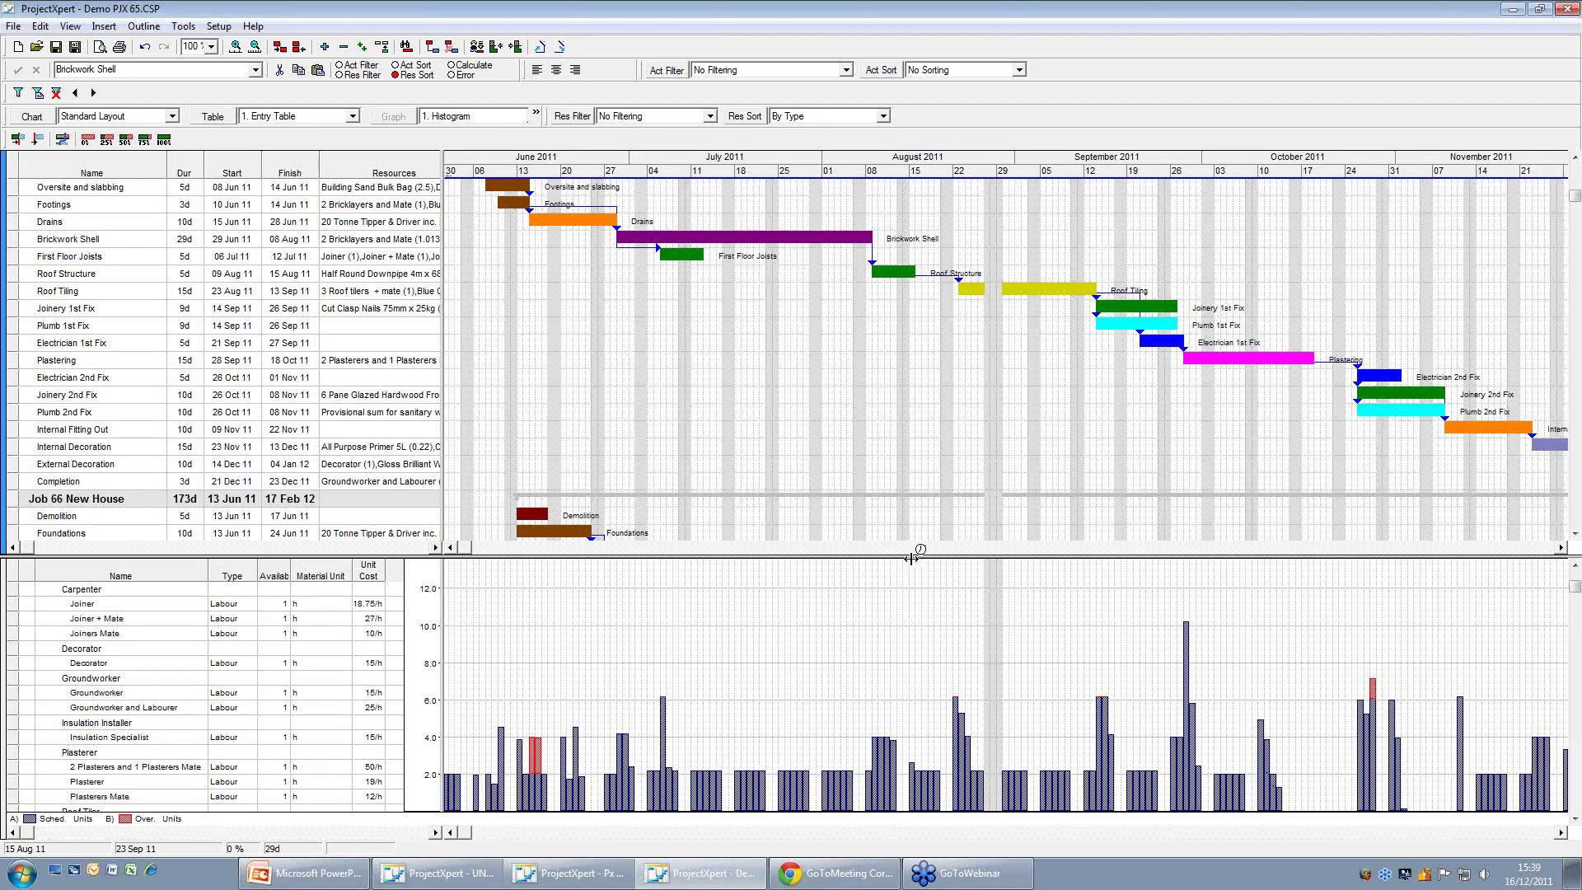
pyautogui.moveTo(911, 554); pyautogui.dragTo(917, 696)
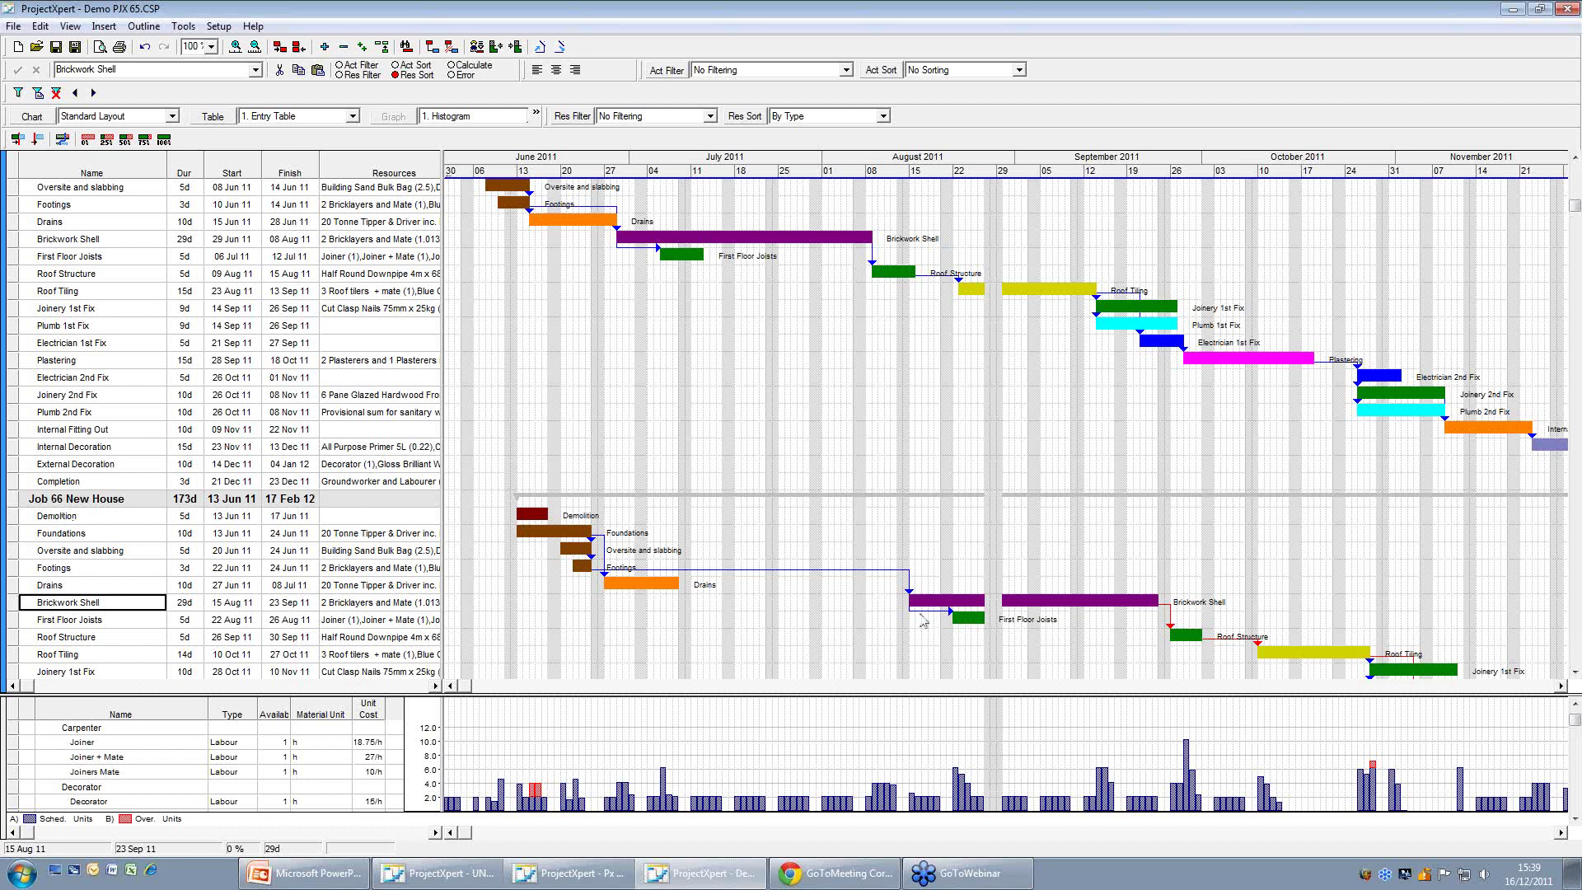
pyautogui.click(146, 49)
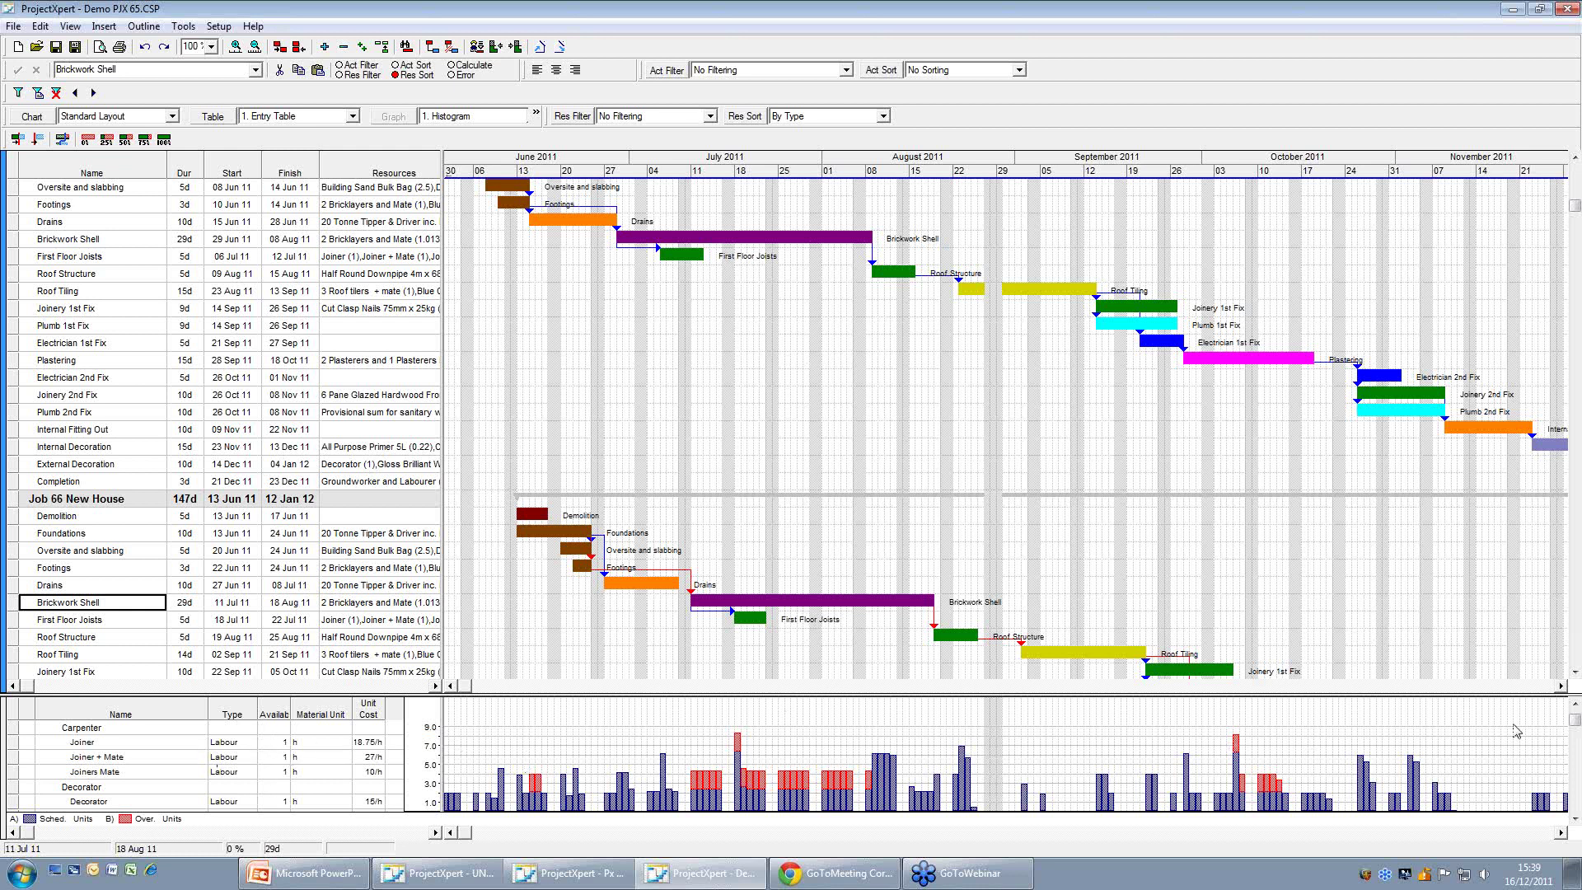
# Show the histogram for the 2 Bricklayers and Mate resource and set its availability to 2.
pyautogui.scroll(5, 1573, 710)
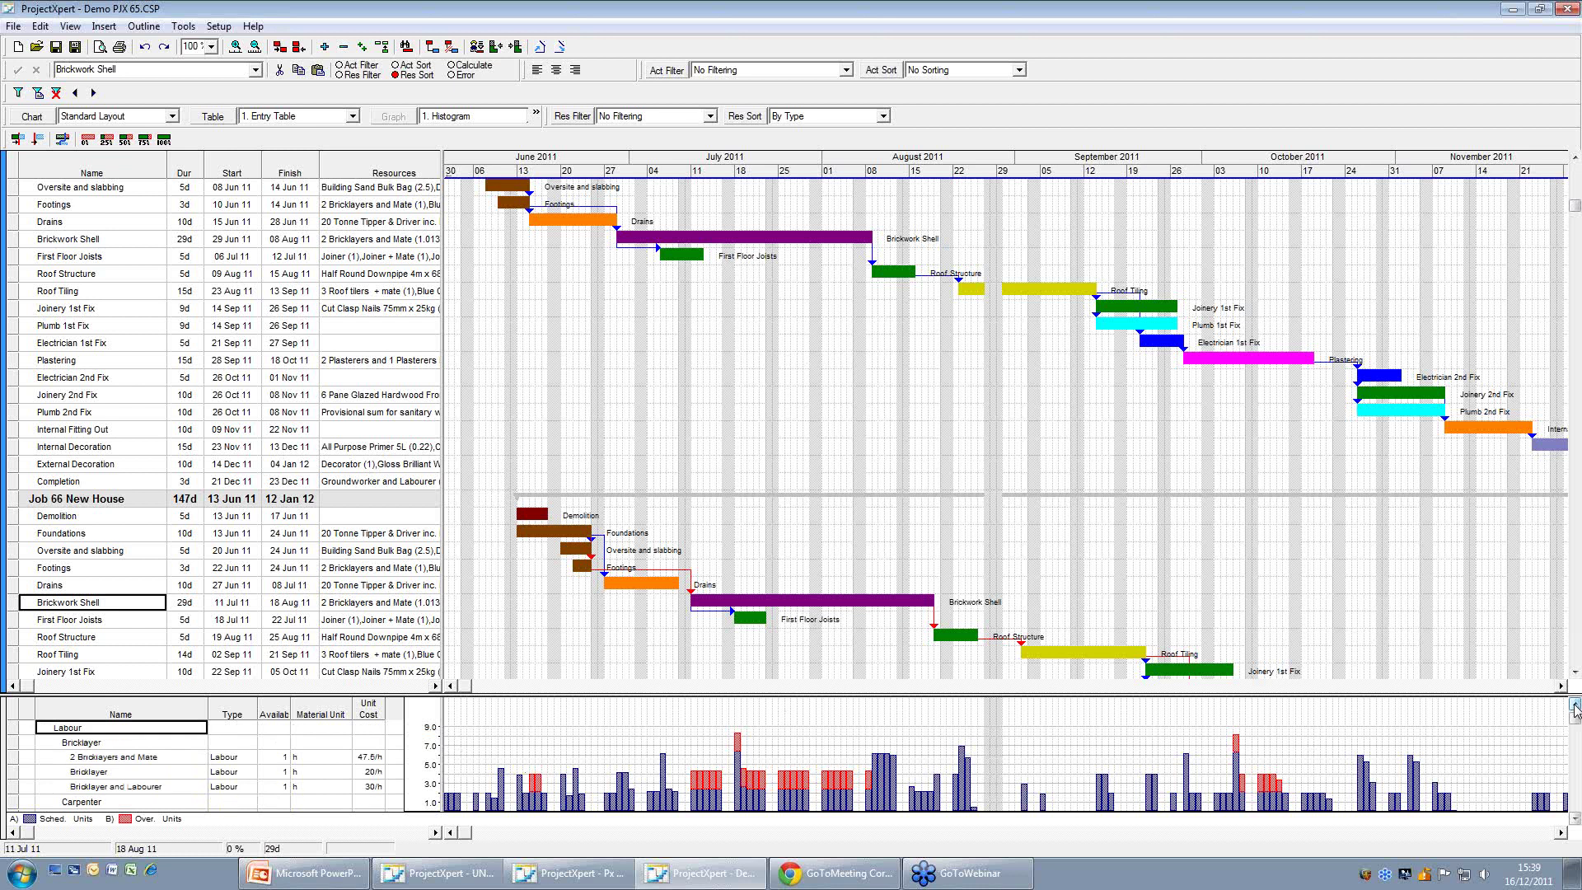
pyautogui.click(119, 757)
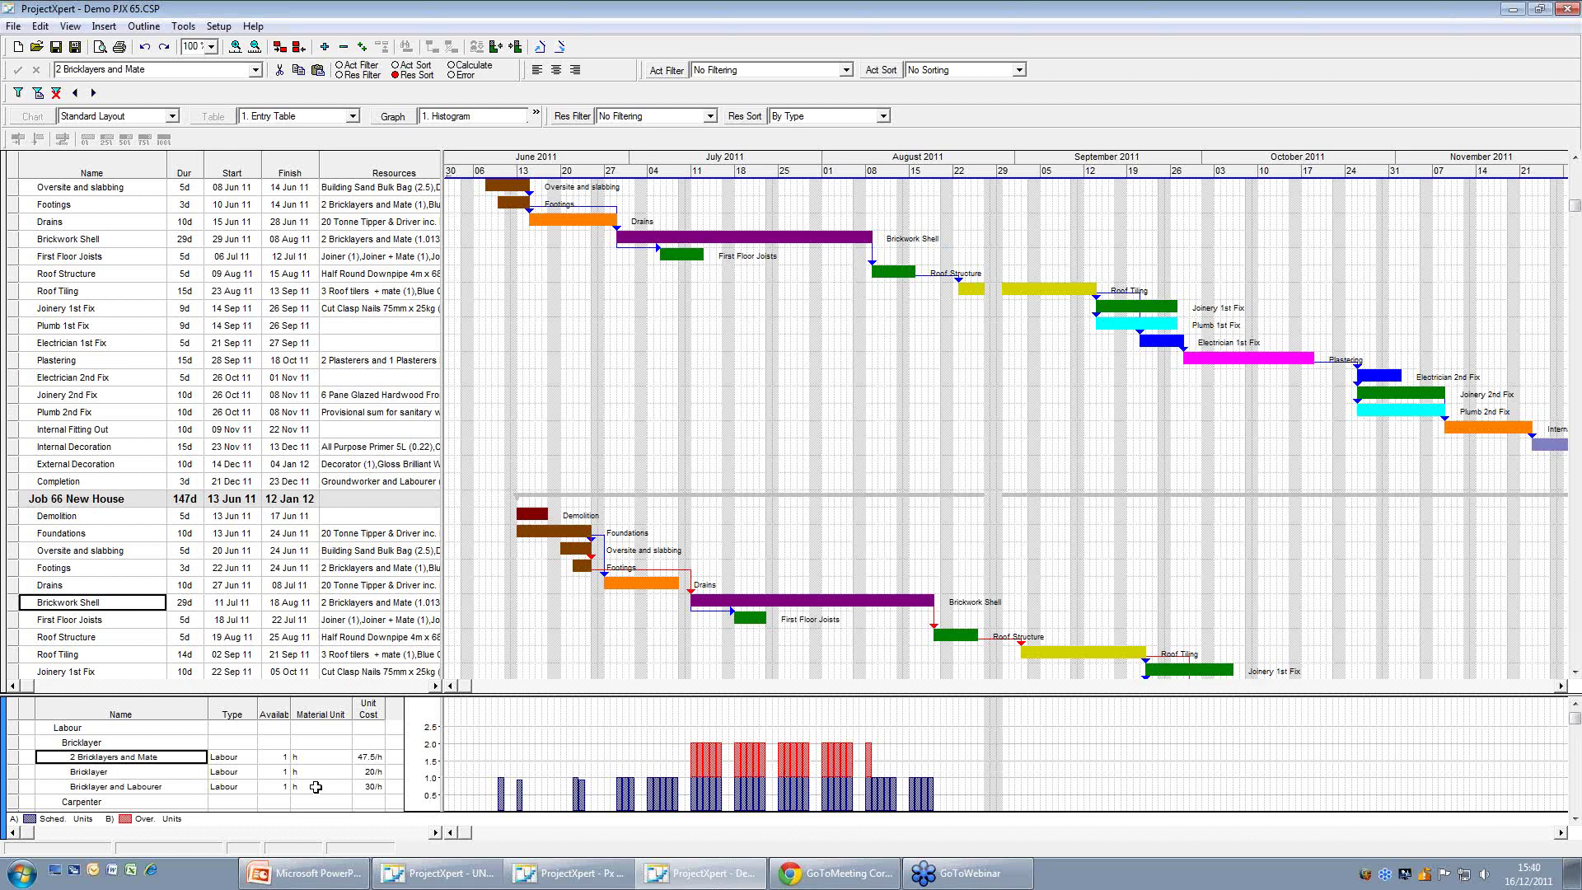
pyautogui.click(285, 757)
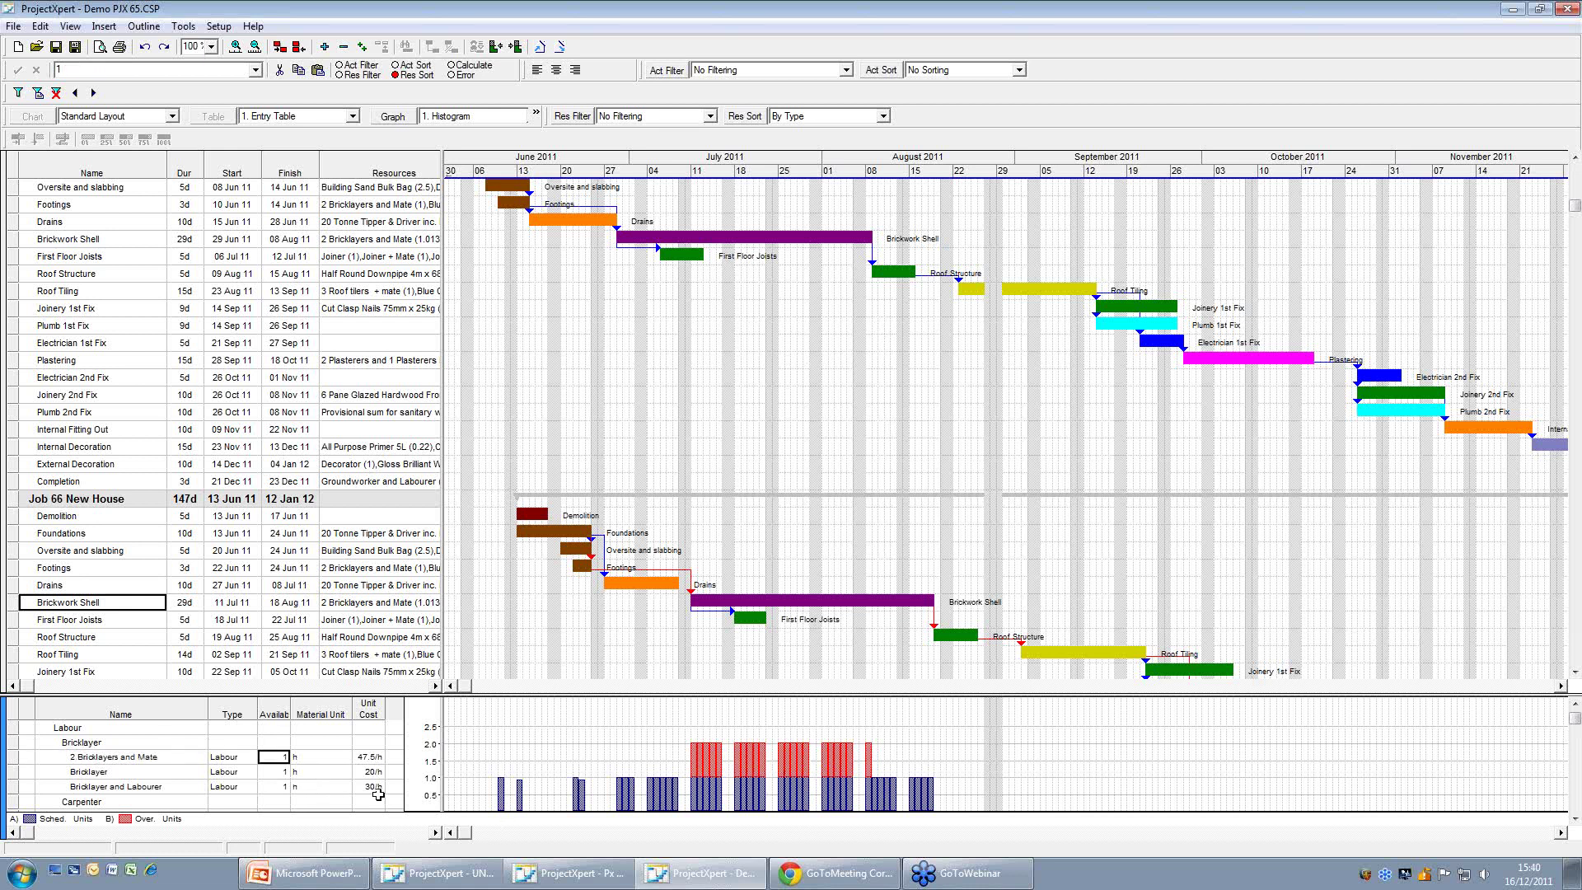
pyautogui.write('2')
pyautogui.click(328, 759)
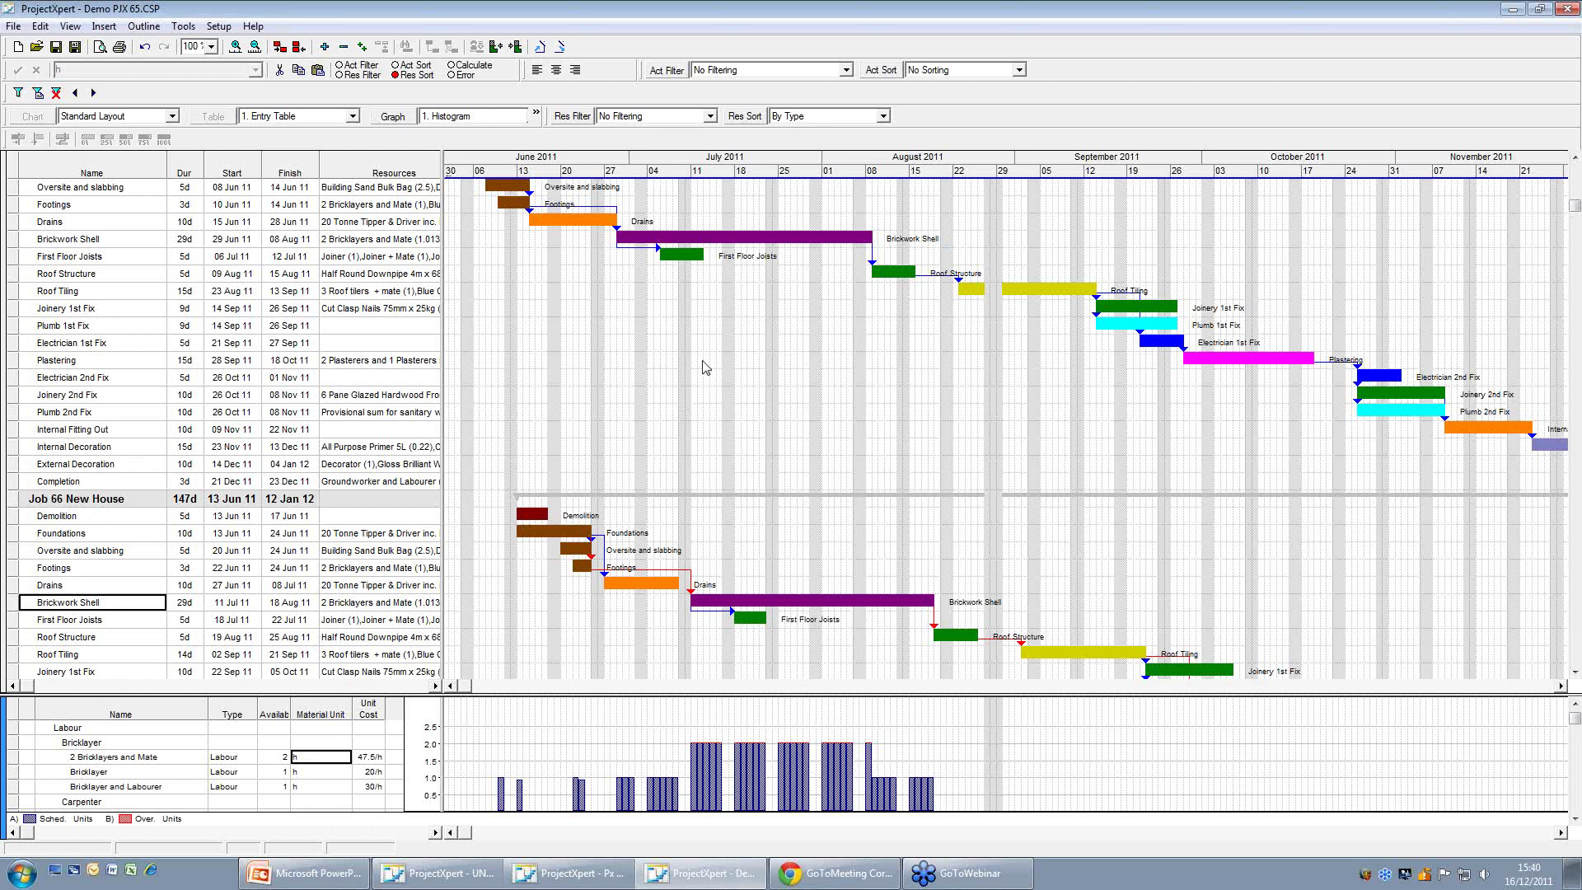
# Open the print preview of the bar chart covering both jobs.
pyautogui.click(106, 52)
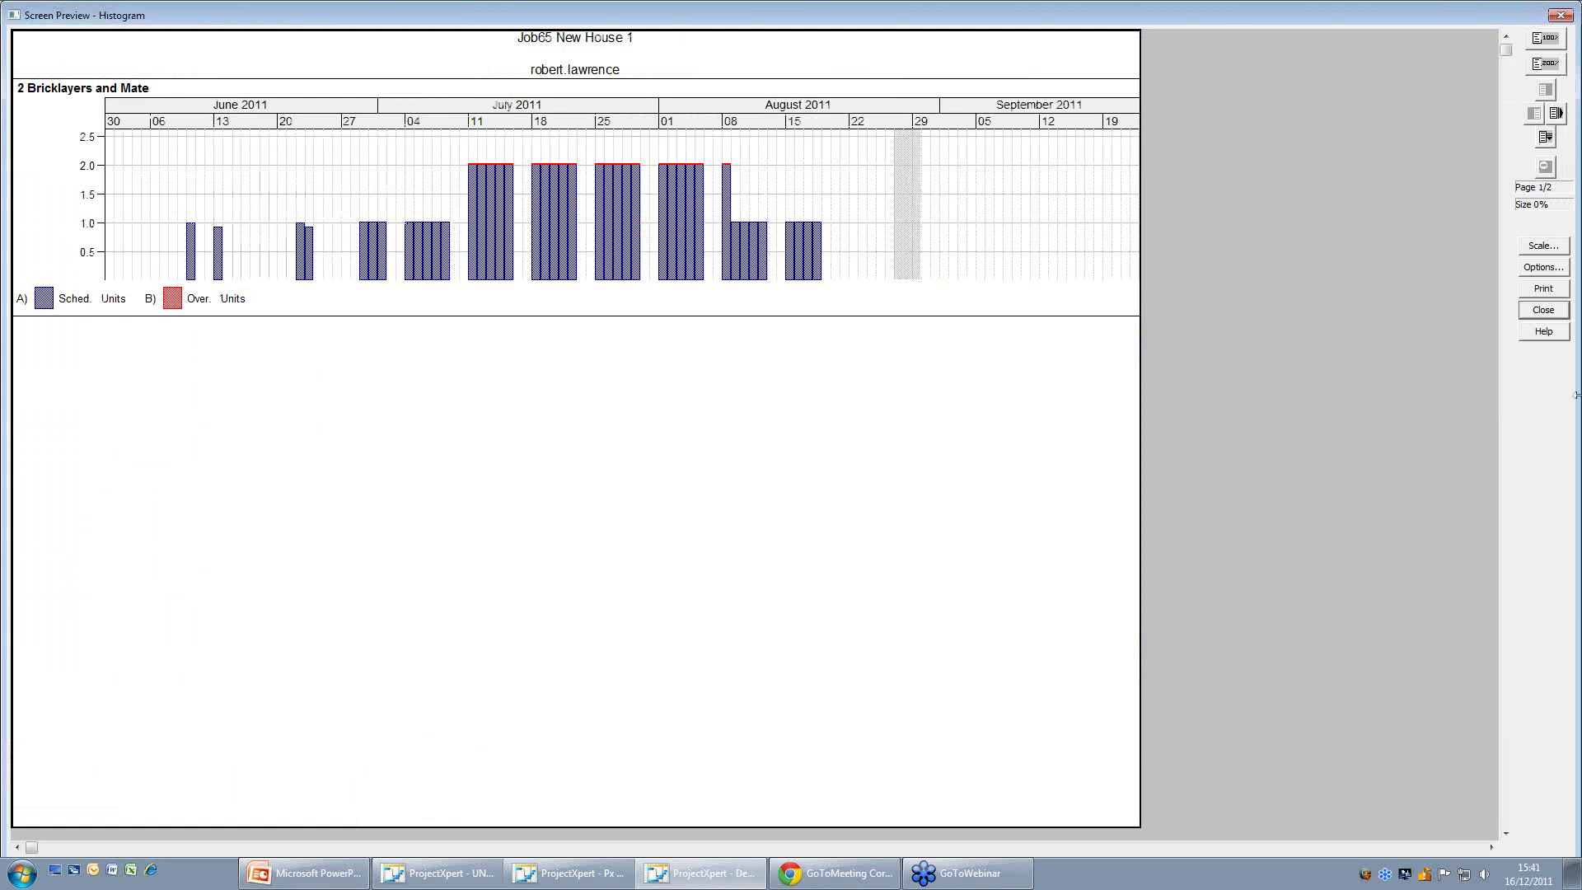
pyautogui.click(1543, 311)
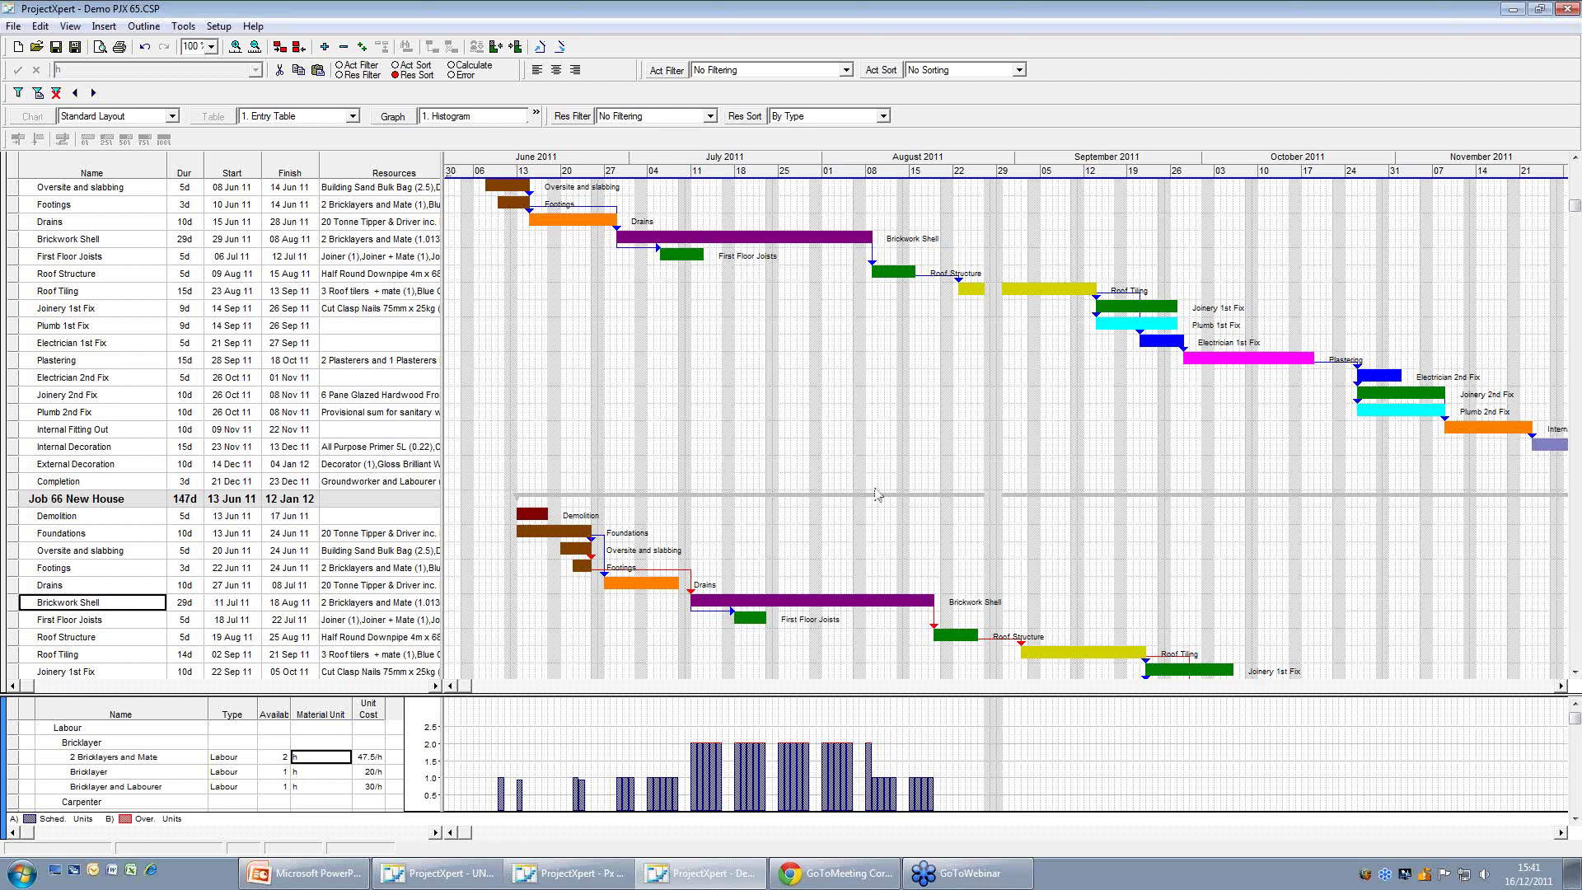
pyautogui.click(857, 462)
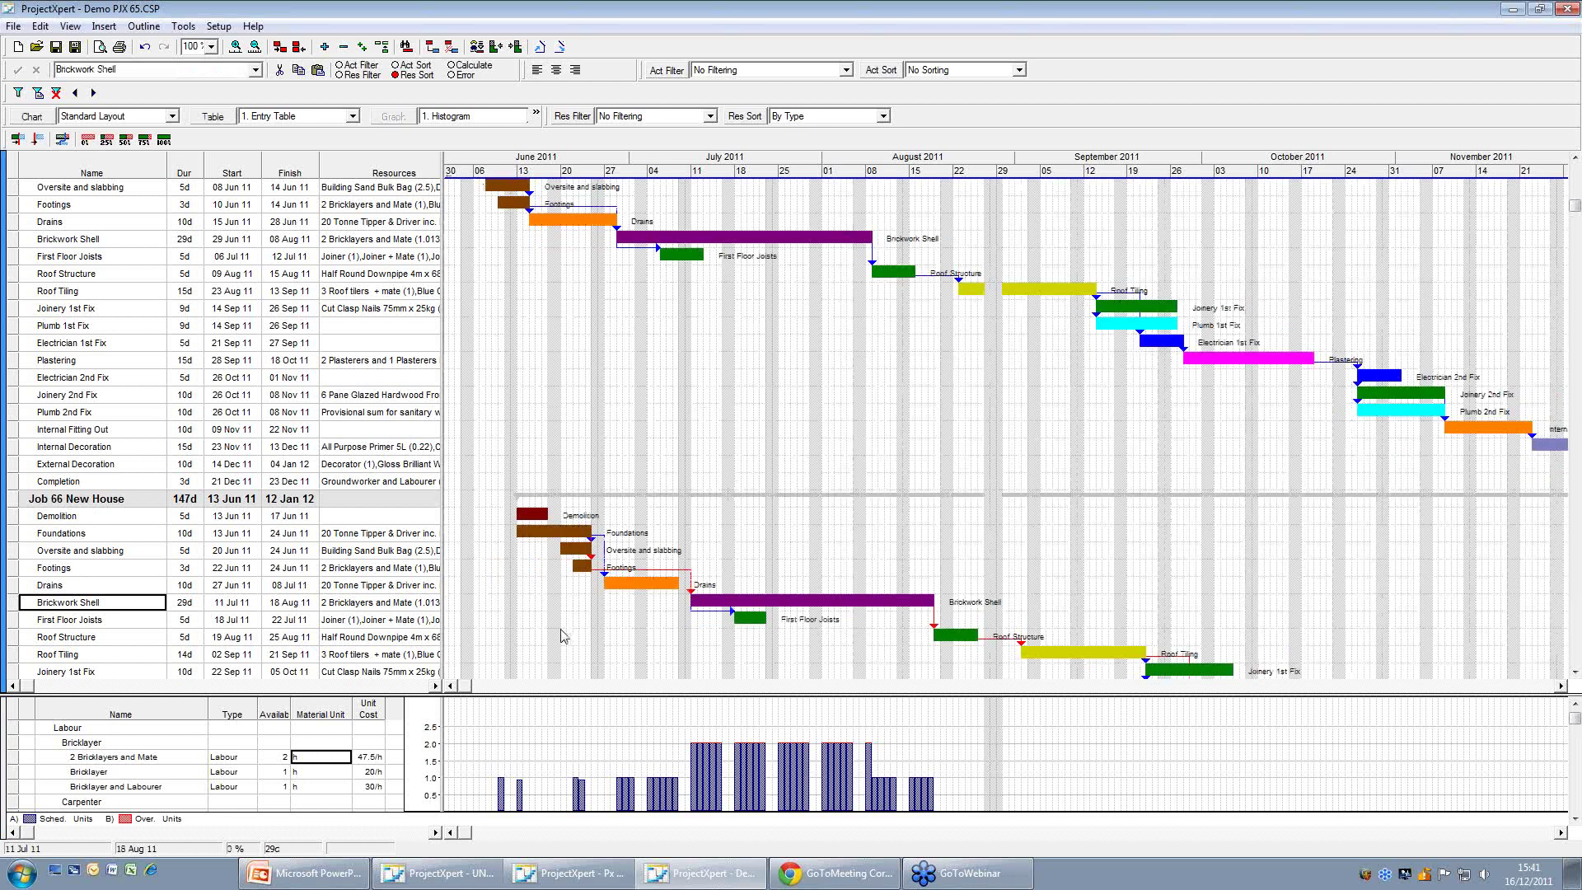
pyautogui.click(96, 47)
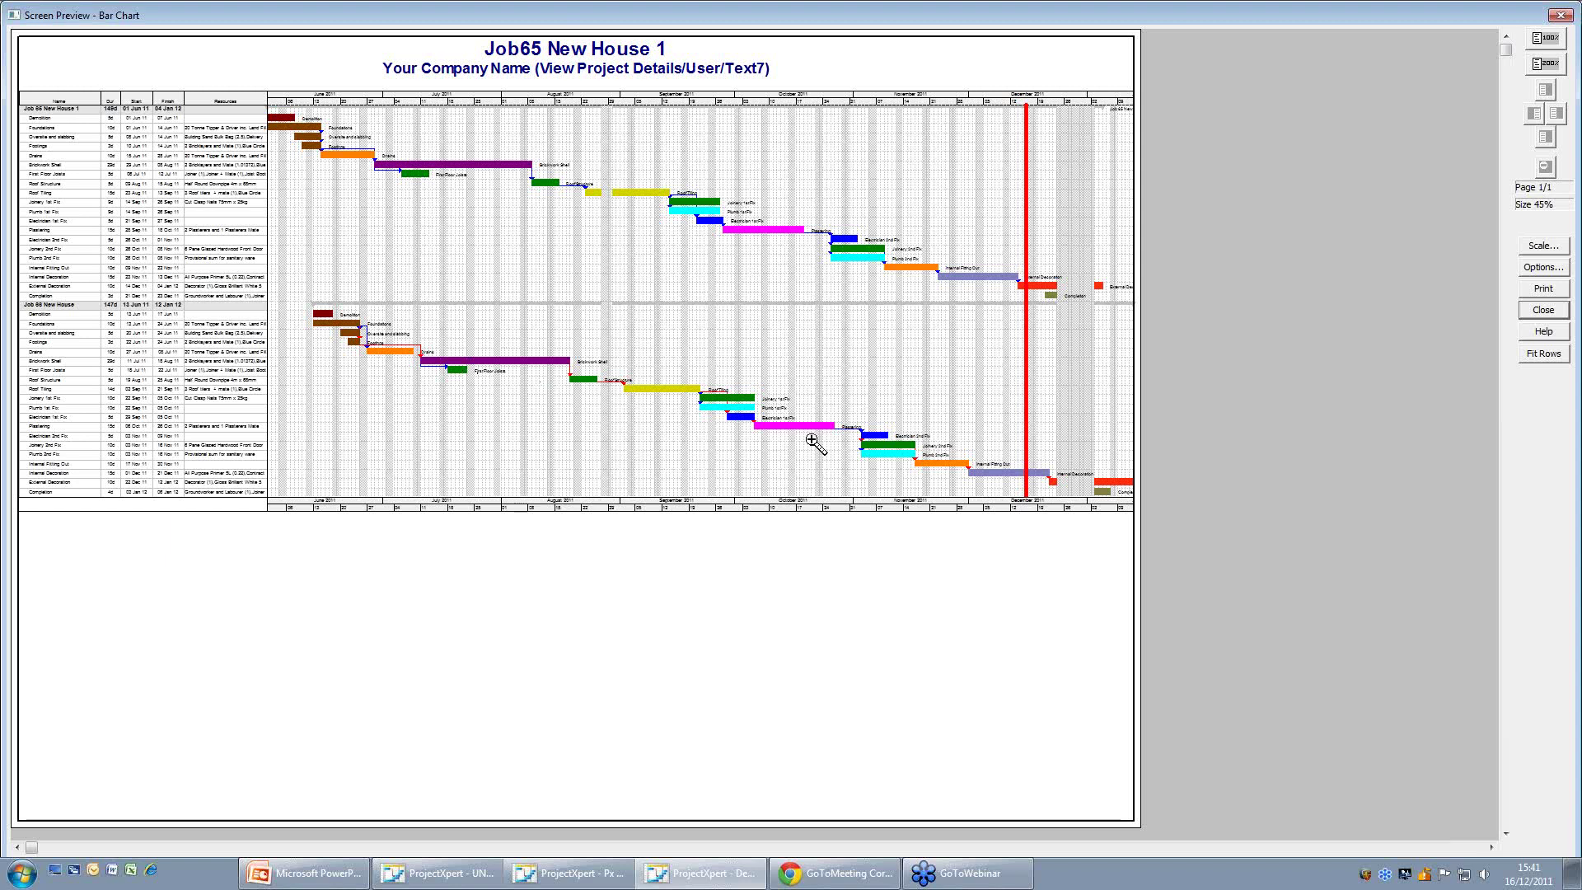
# Force the bar chart printout to 1 x 2 pages and apply the layout to the preview.
pyautogui.click(1530, 268)
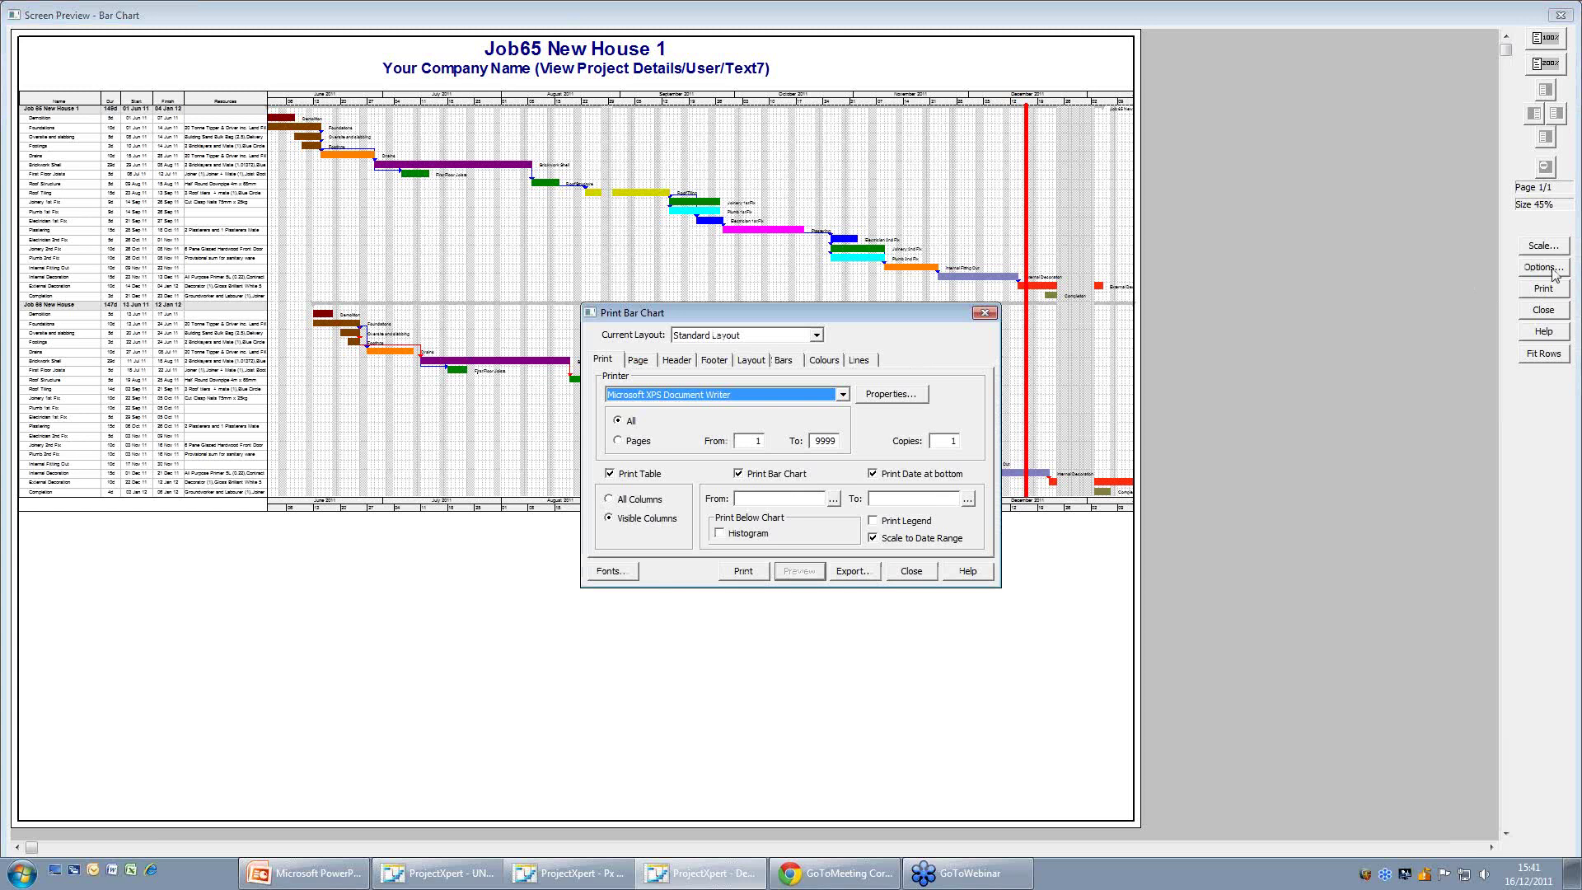
pyautogui.click(639, 360)
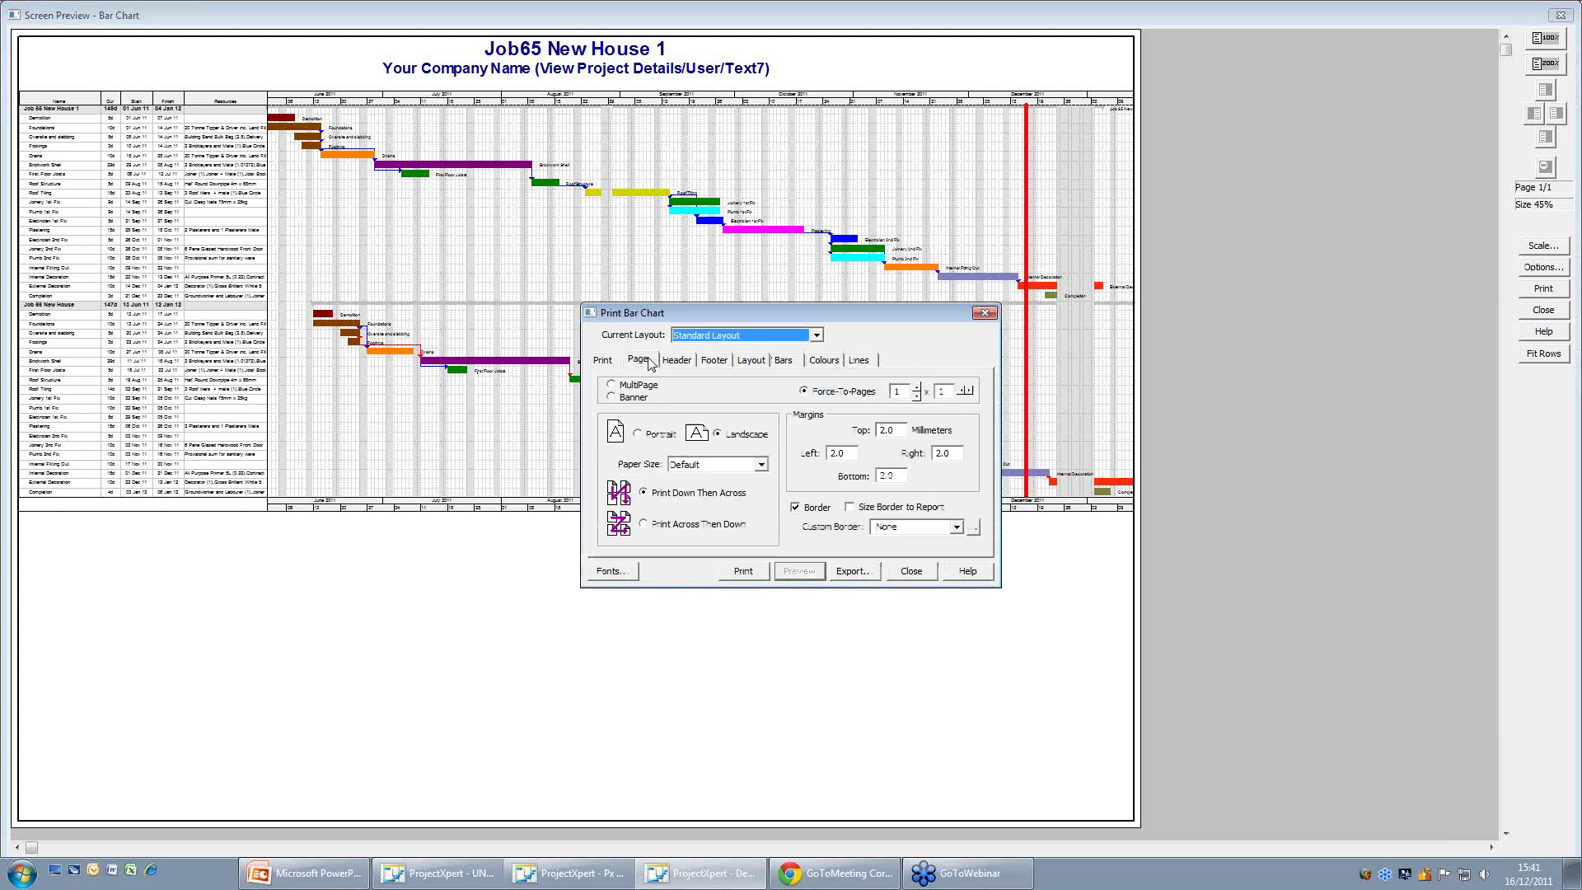
pyautogui.click(964, 392)
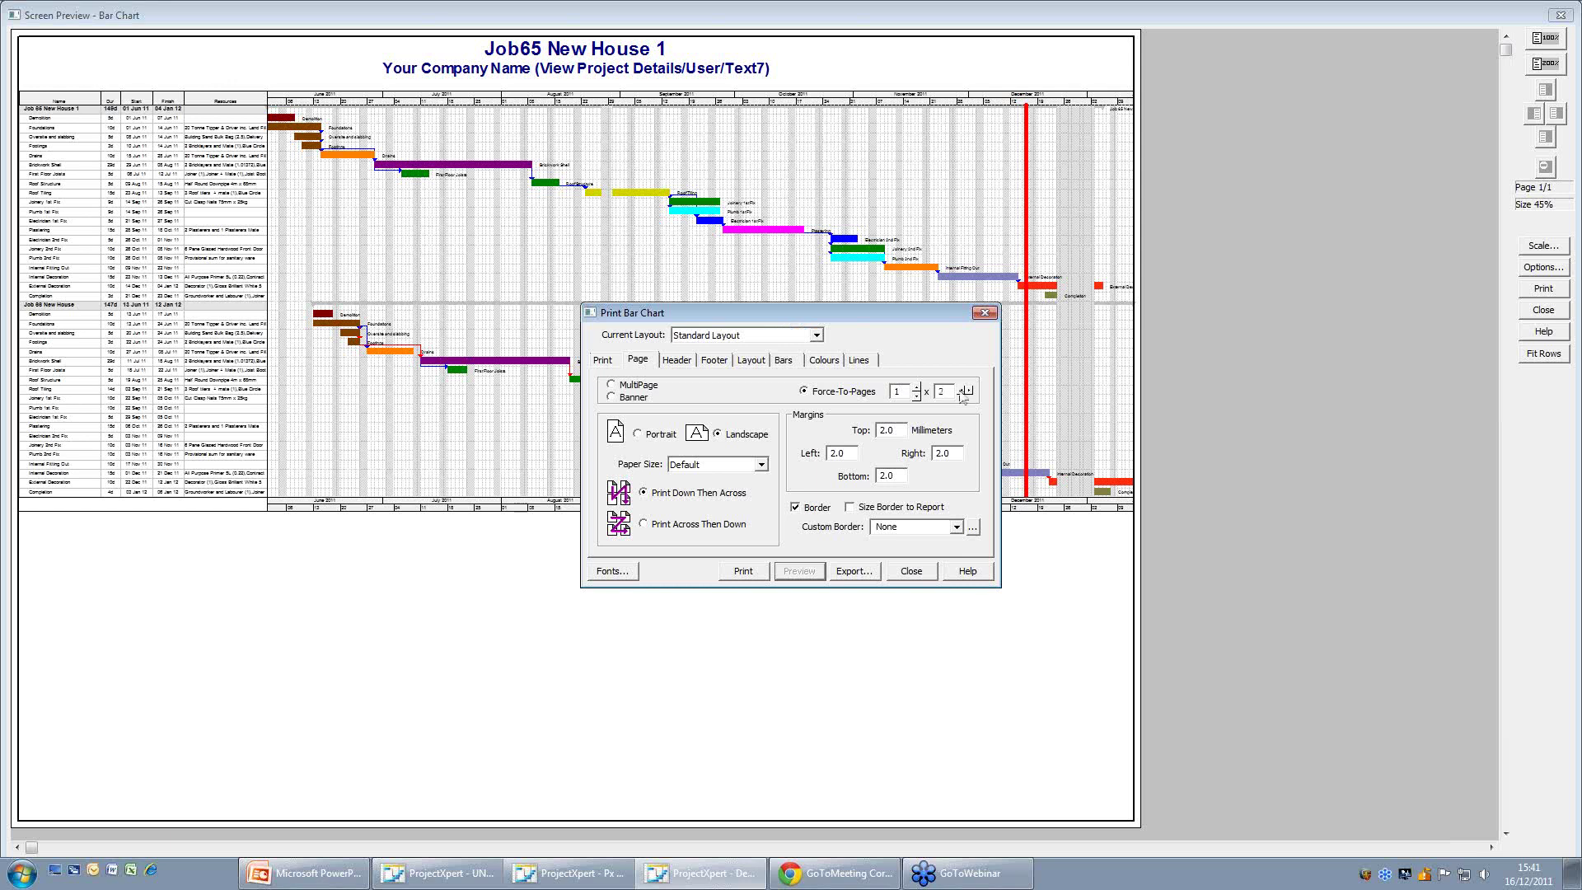
pyautogui.click(932, 576)
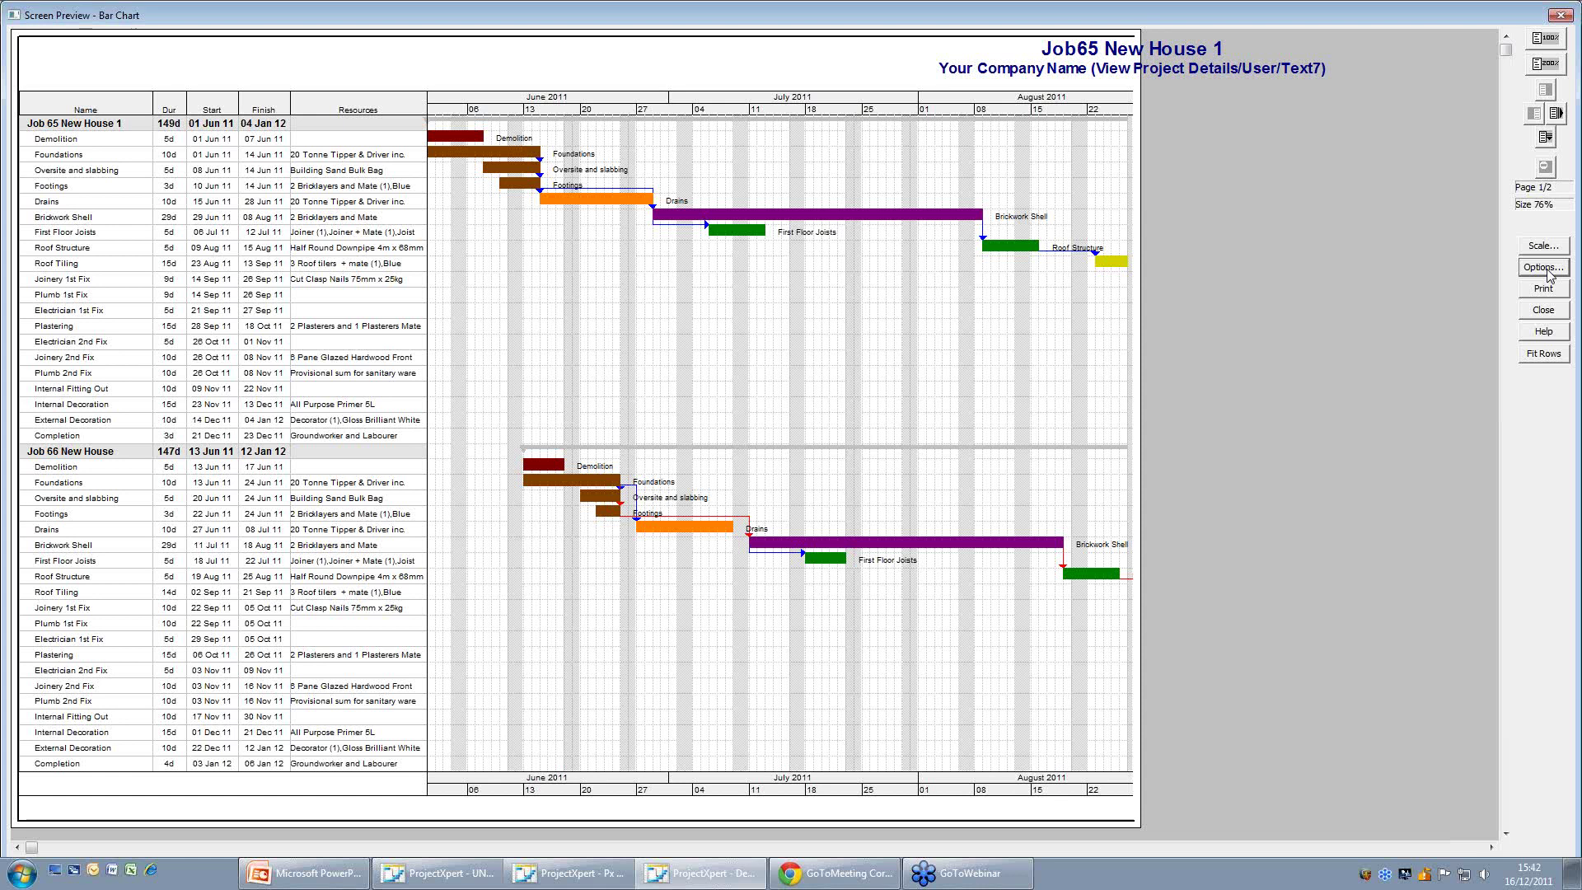
# Limit the bar chart printout to the date range from 10 Oct 11 to 30 Nov 11.
pyautogui.click(1543, 267)
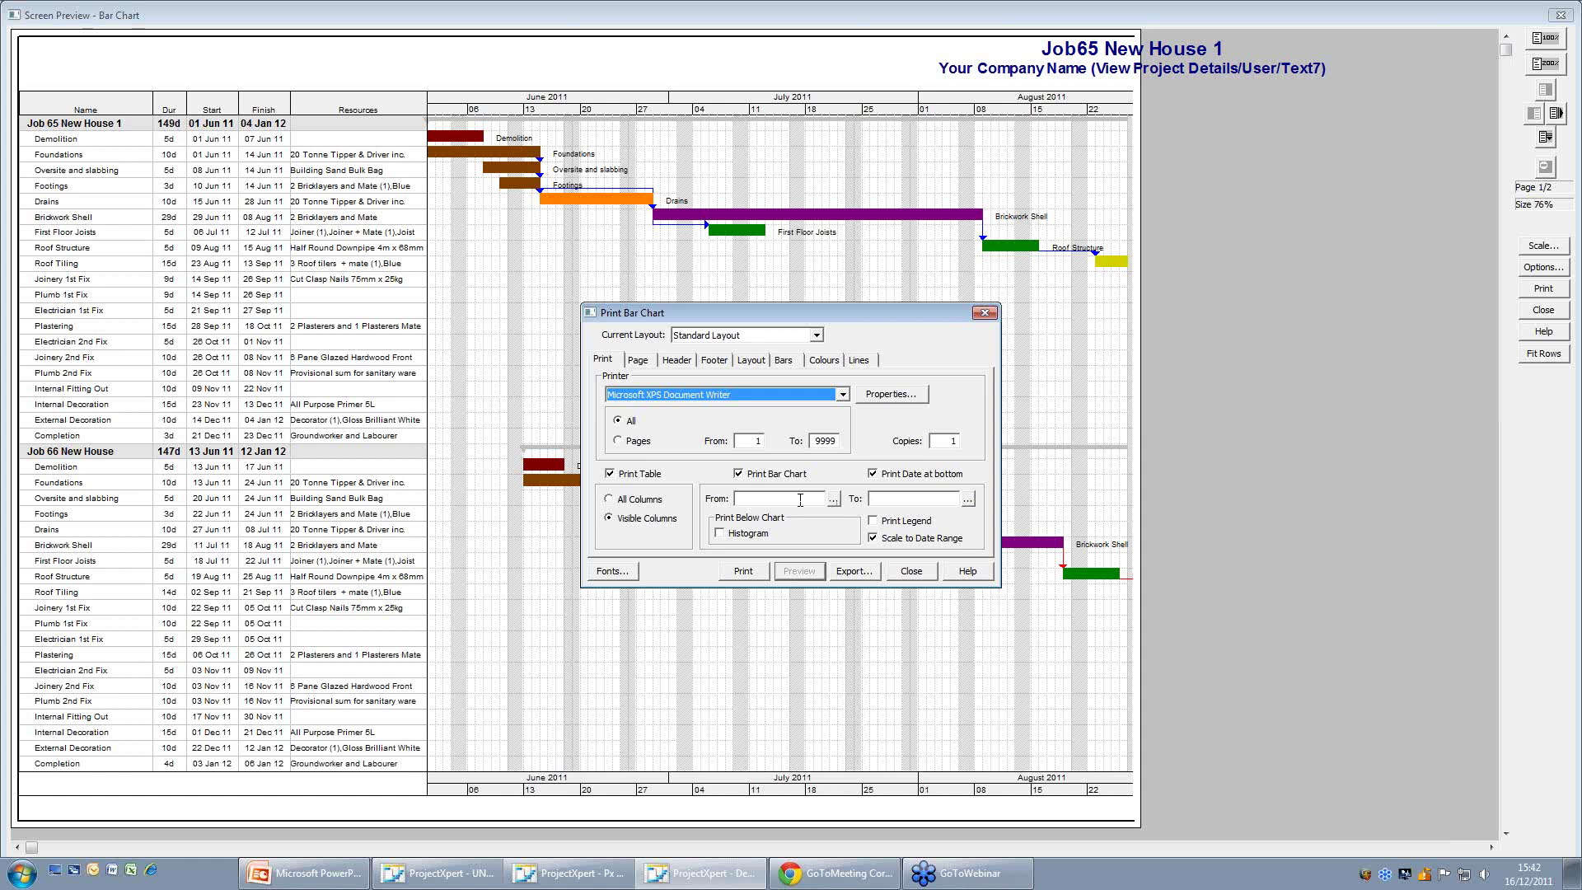
pyautogui.click(834, 500)
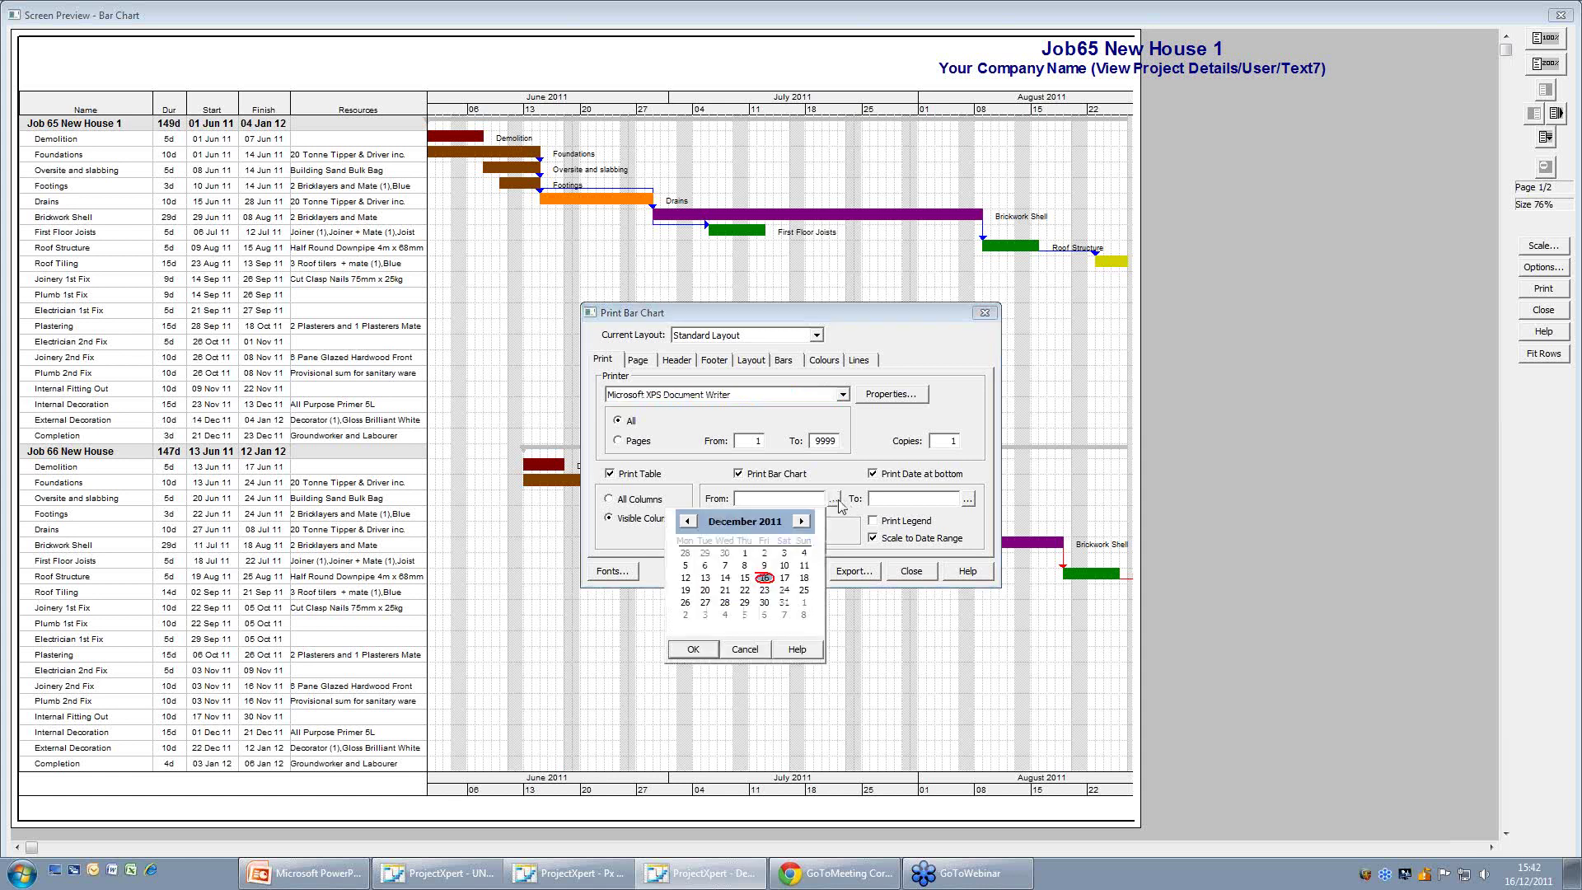
pyautogui.click(688, 522)
pyautogui.click(689, 522)
pyautogui.click(687, 579)
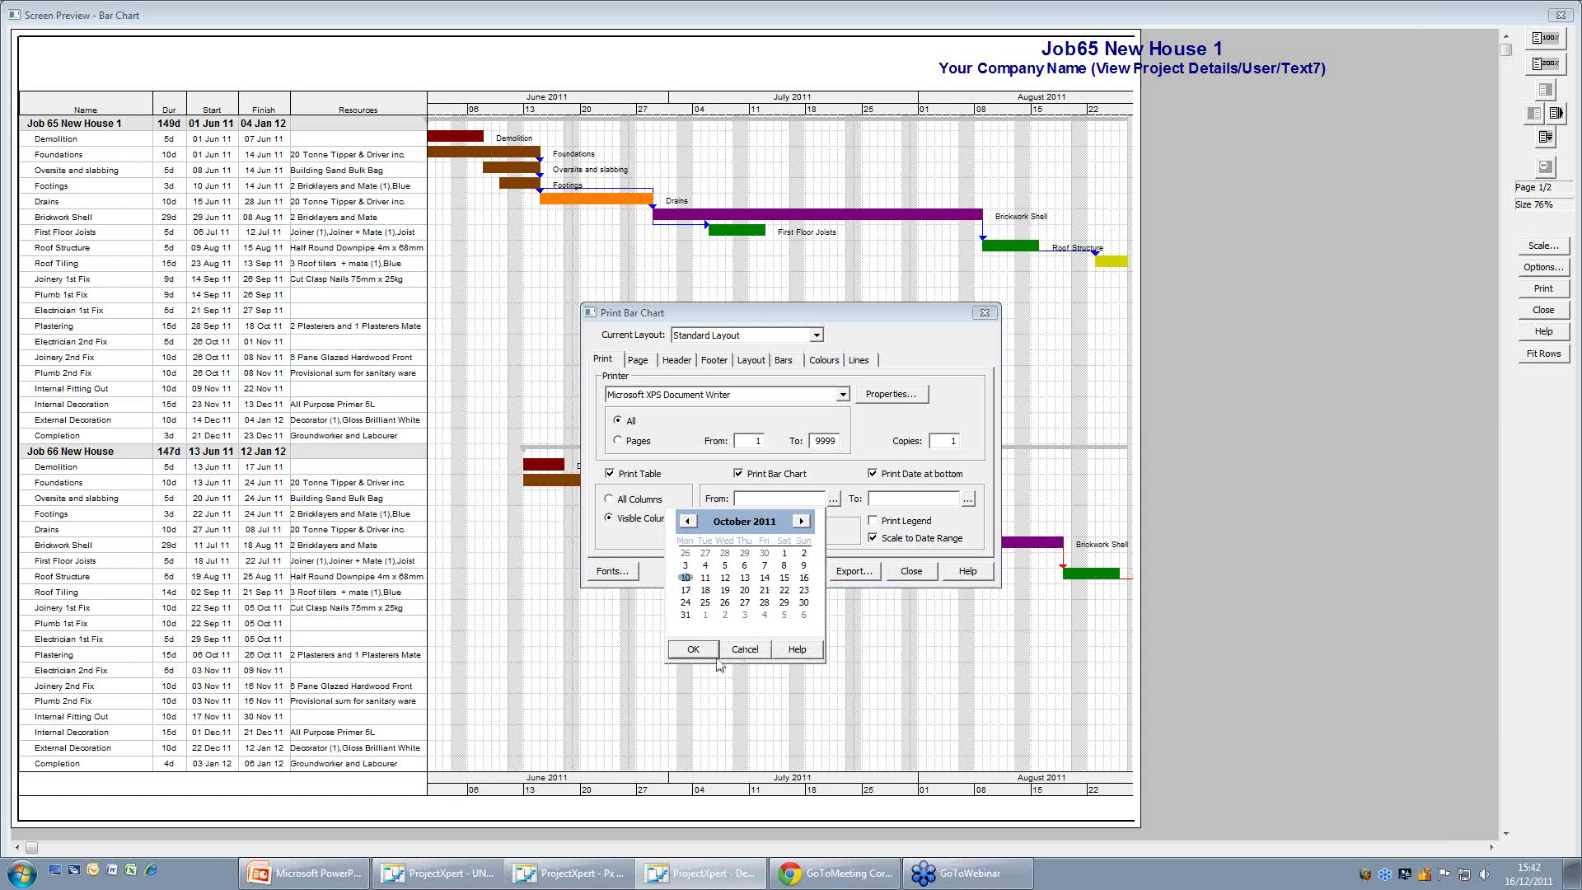
pyautogui.click(693, 649)
pyautogui.click(967, 499)
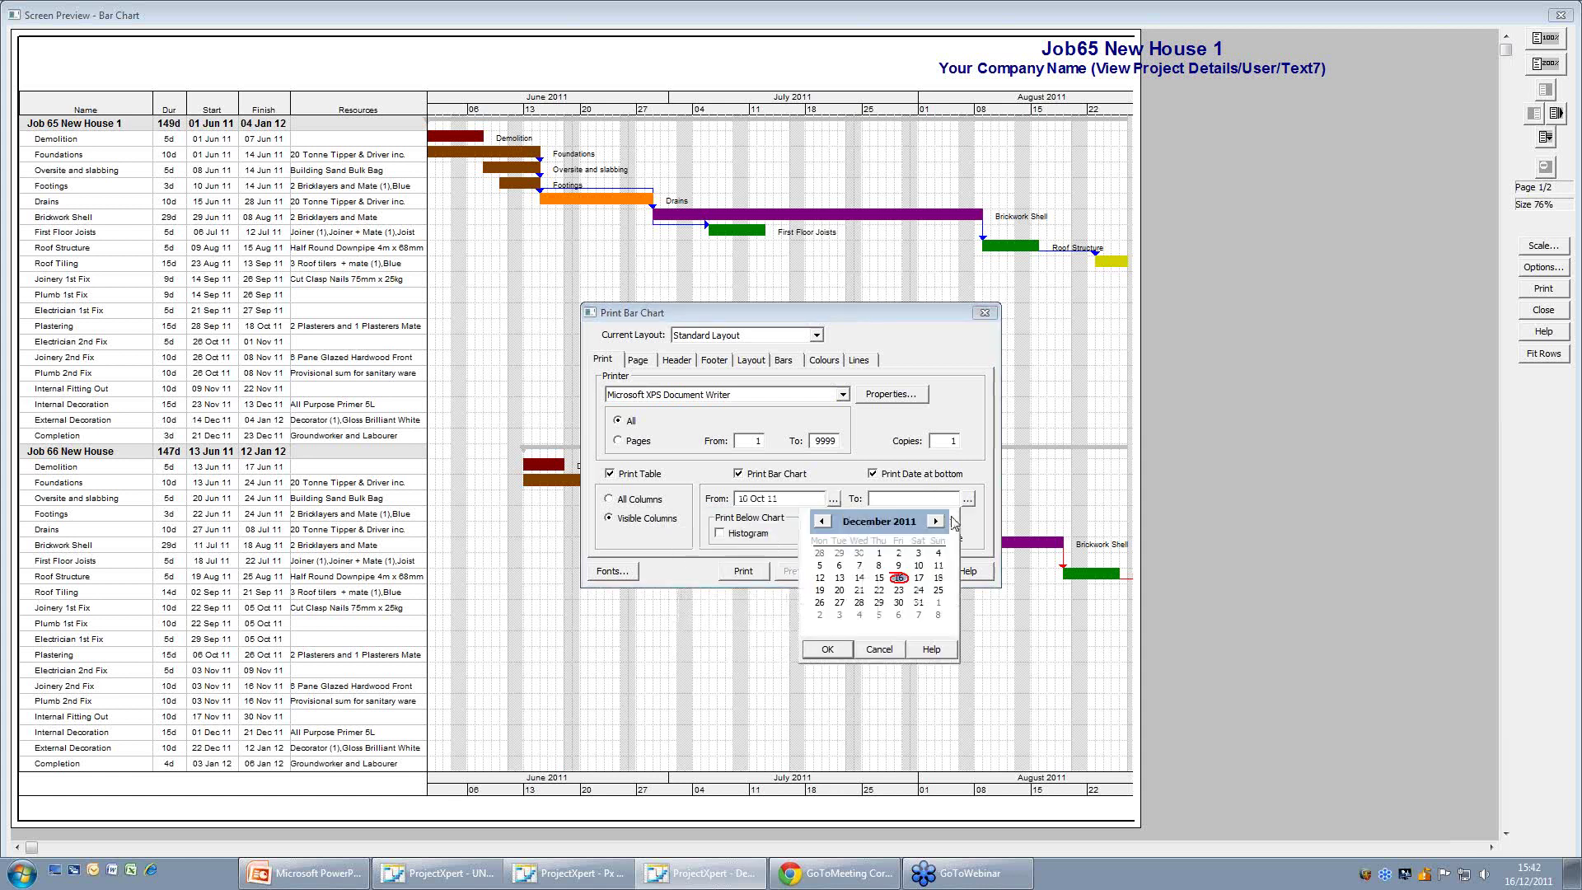
pyautogui.click(859, 555)
pyautogui.click(827, 649)
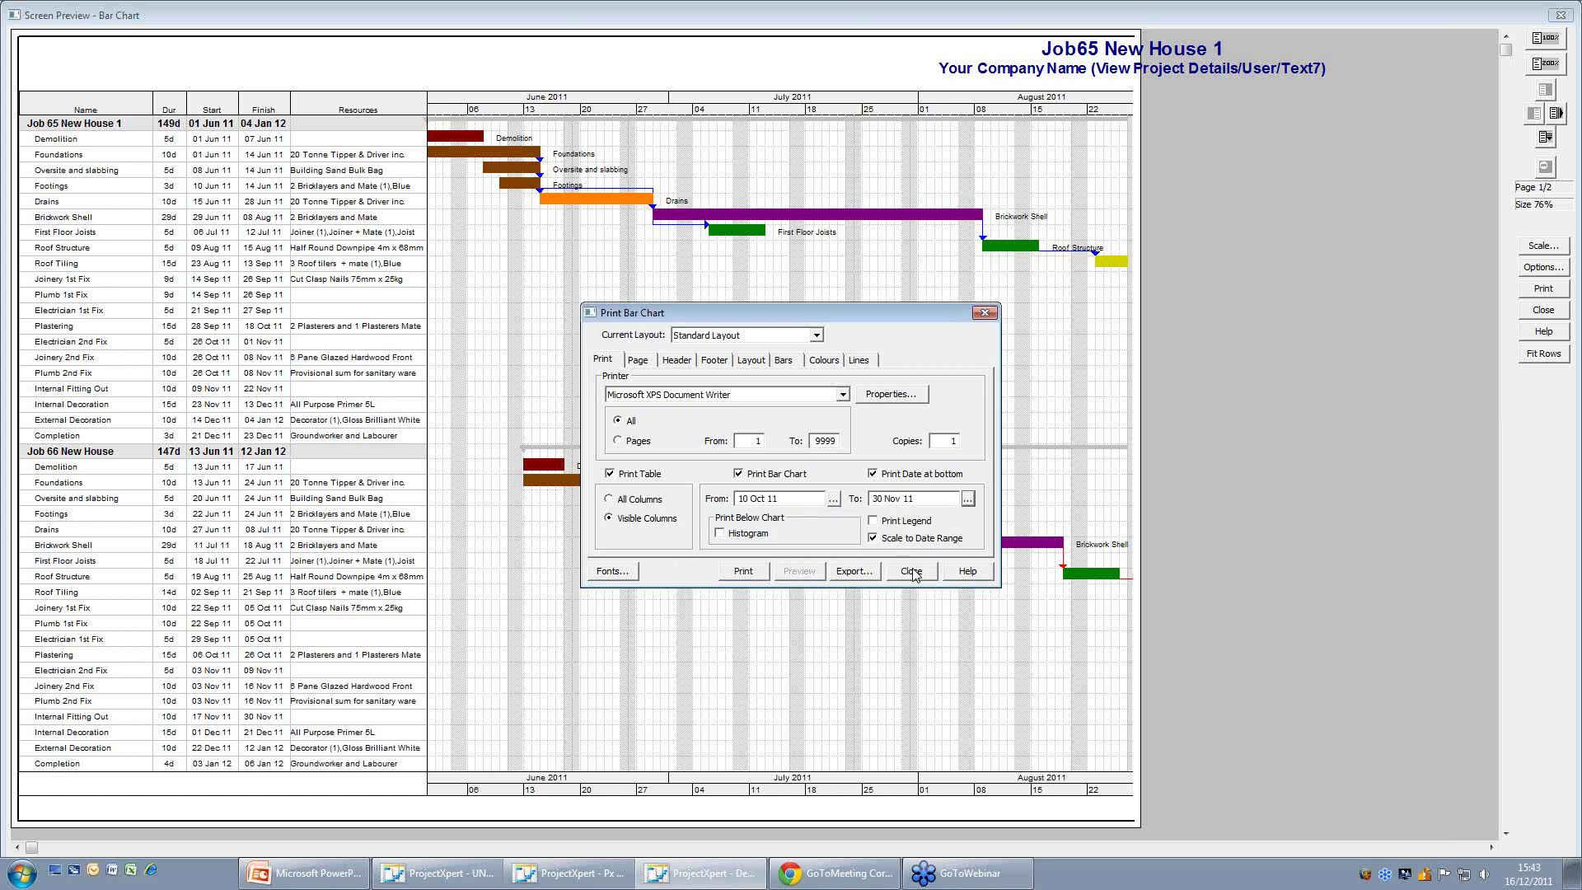
# Force the bar chart printout to 1 x 1 page and apply the print options to the preview.
pyautogui.click(640, 360)
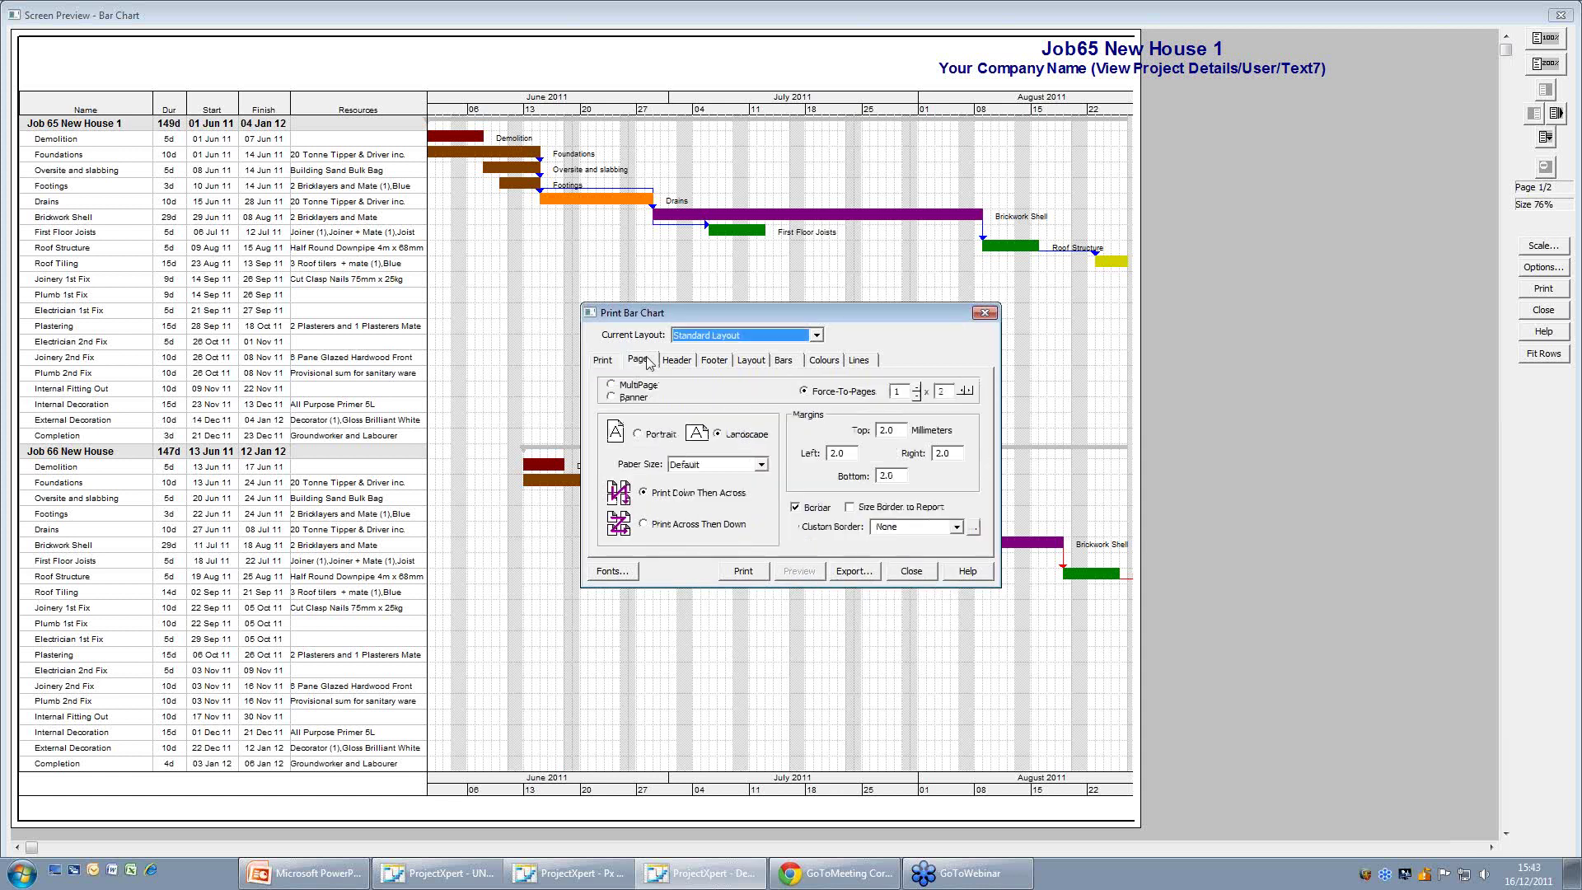
pyautogui.click(953, 390)
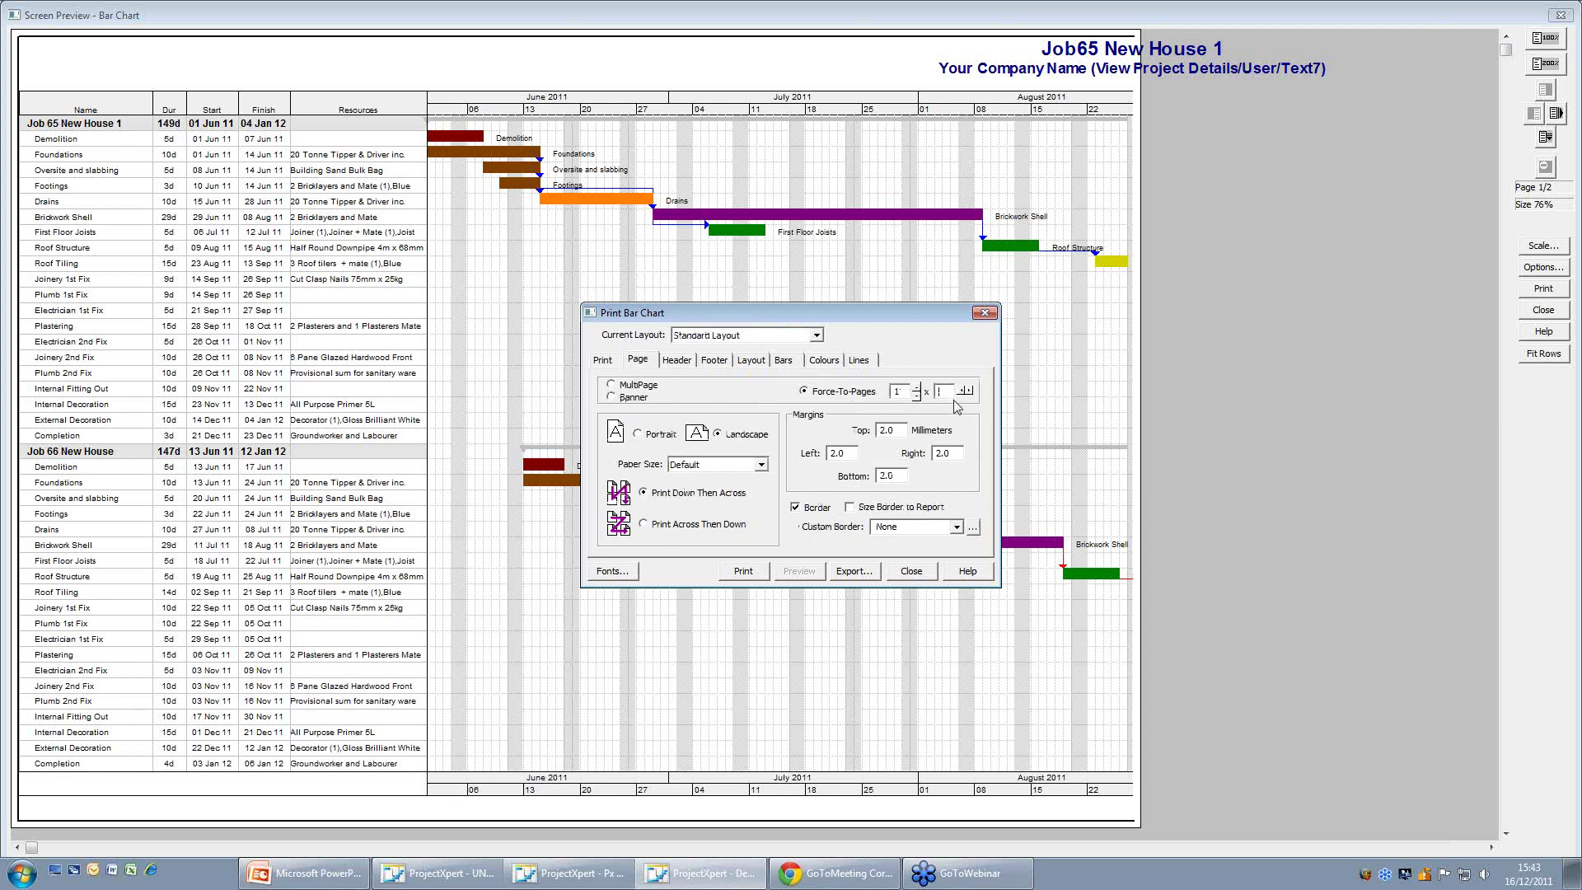
pyautogui.click(914, 578)
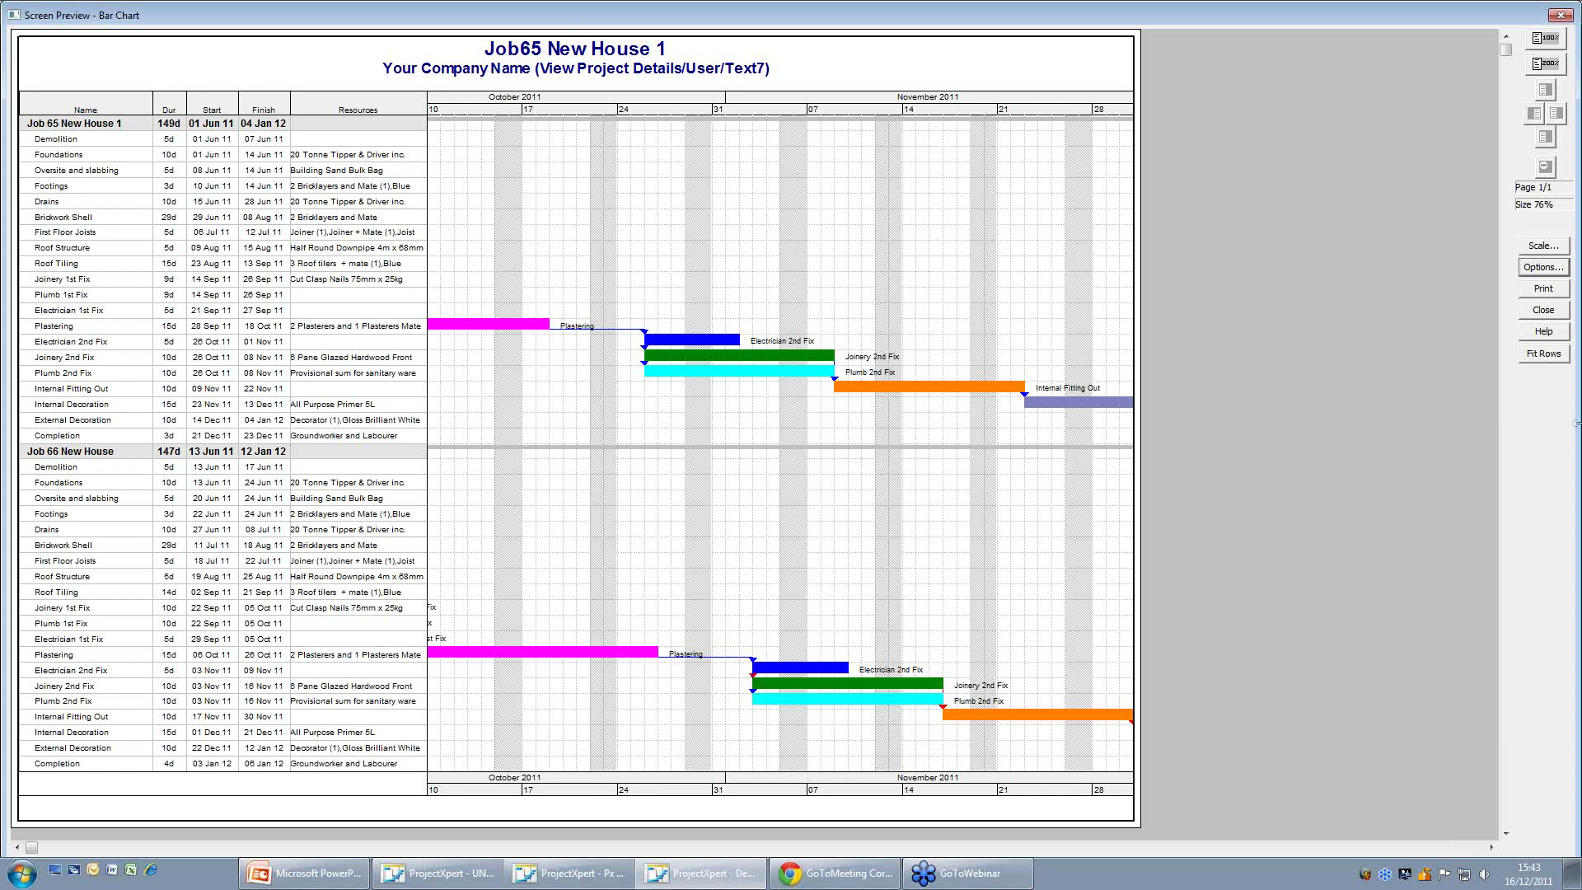
# Switch to the PowerPoint project presentation and start the slide show from the Questions slide.
pyautogui.click(309, 873)
pyautogui.click(150, 723)
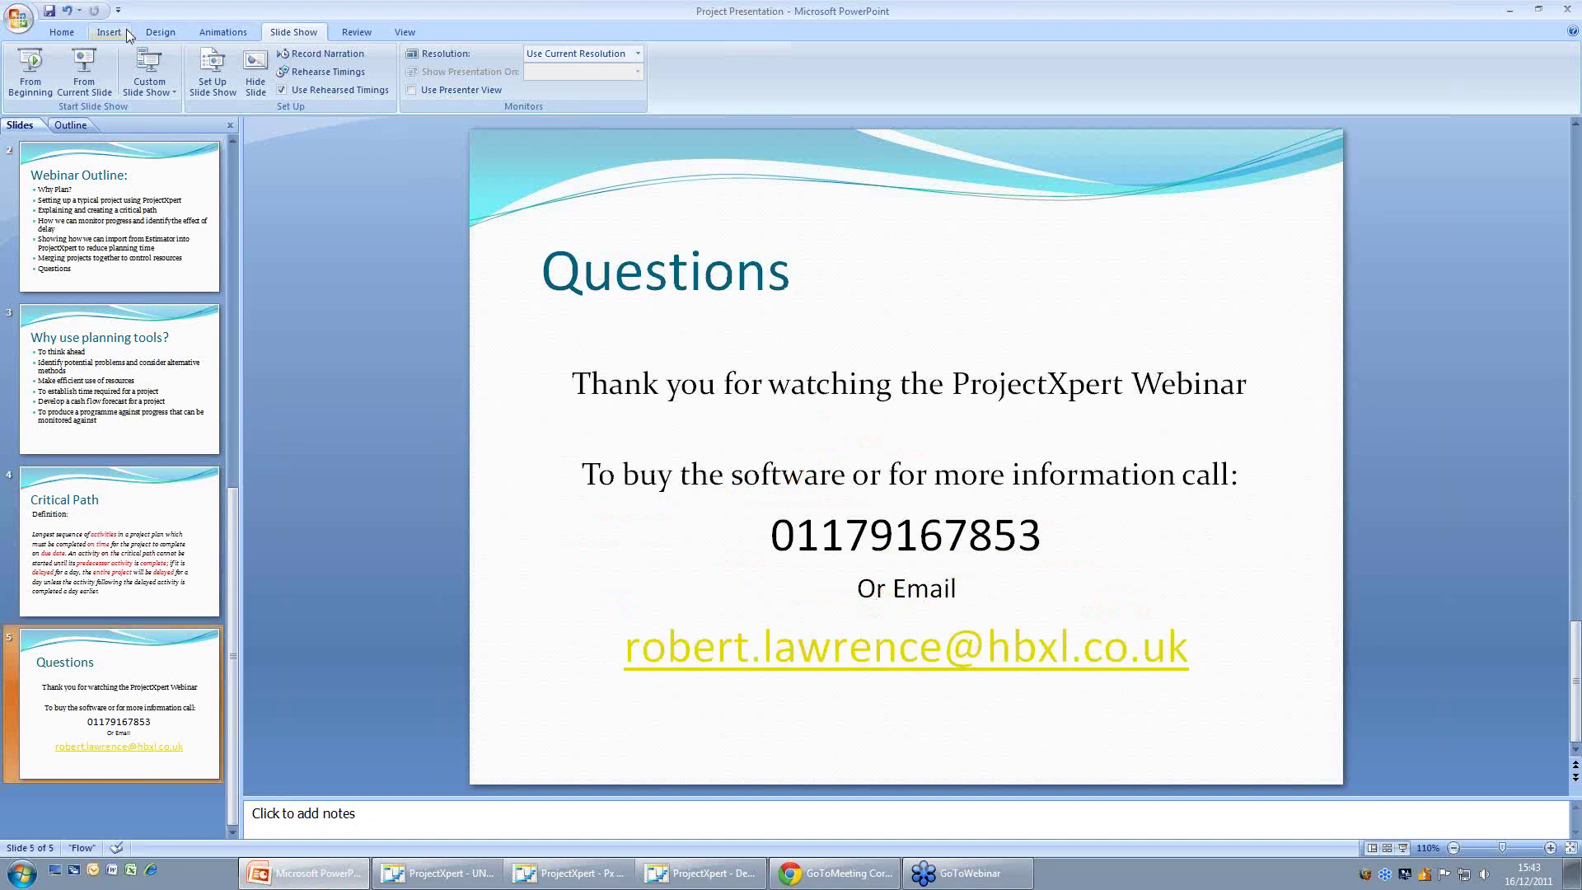
pyautogui.click(68, 84)
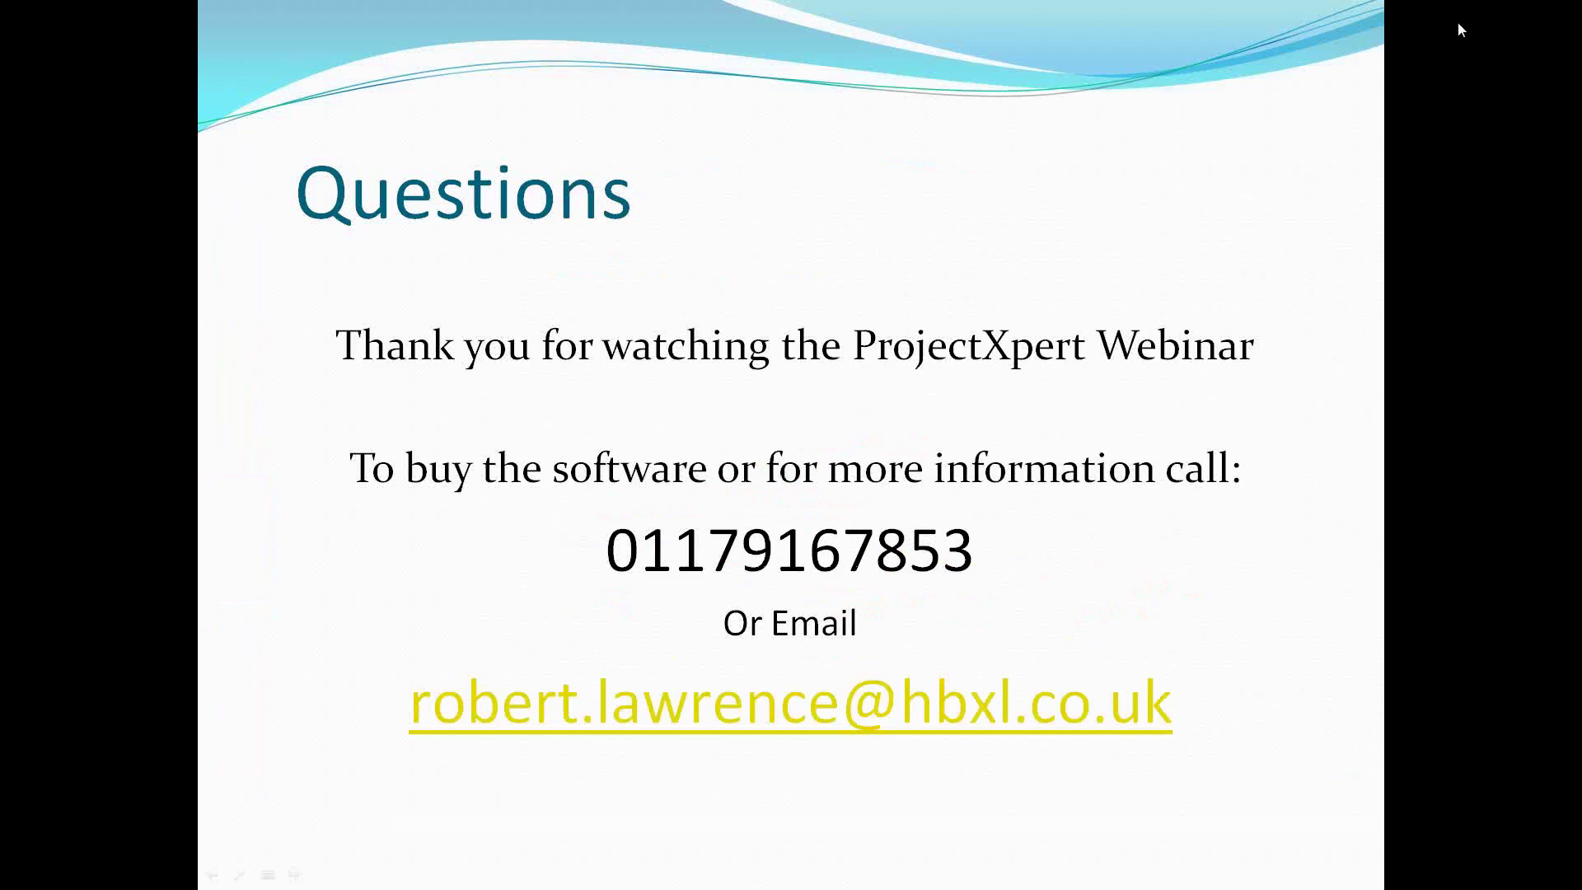